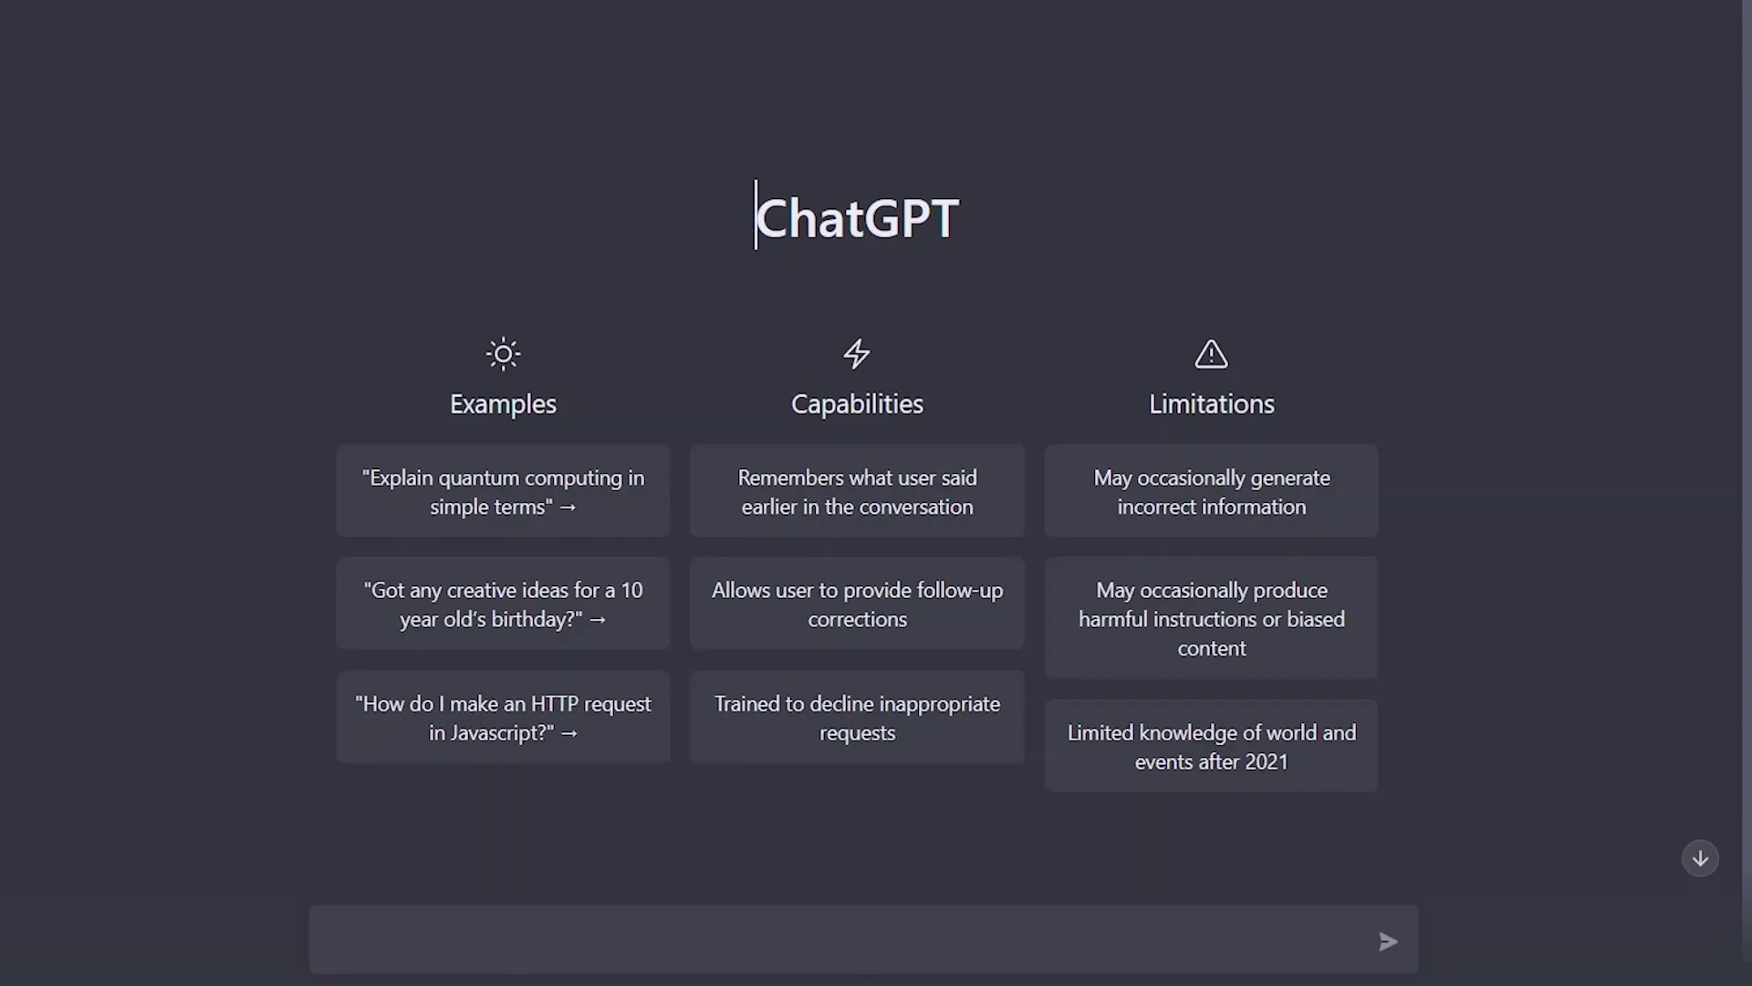
Clear the 1 277 total from D14 and check the sum of amounts D4:D13
click(333, 938)
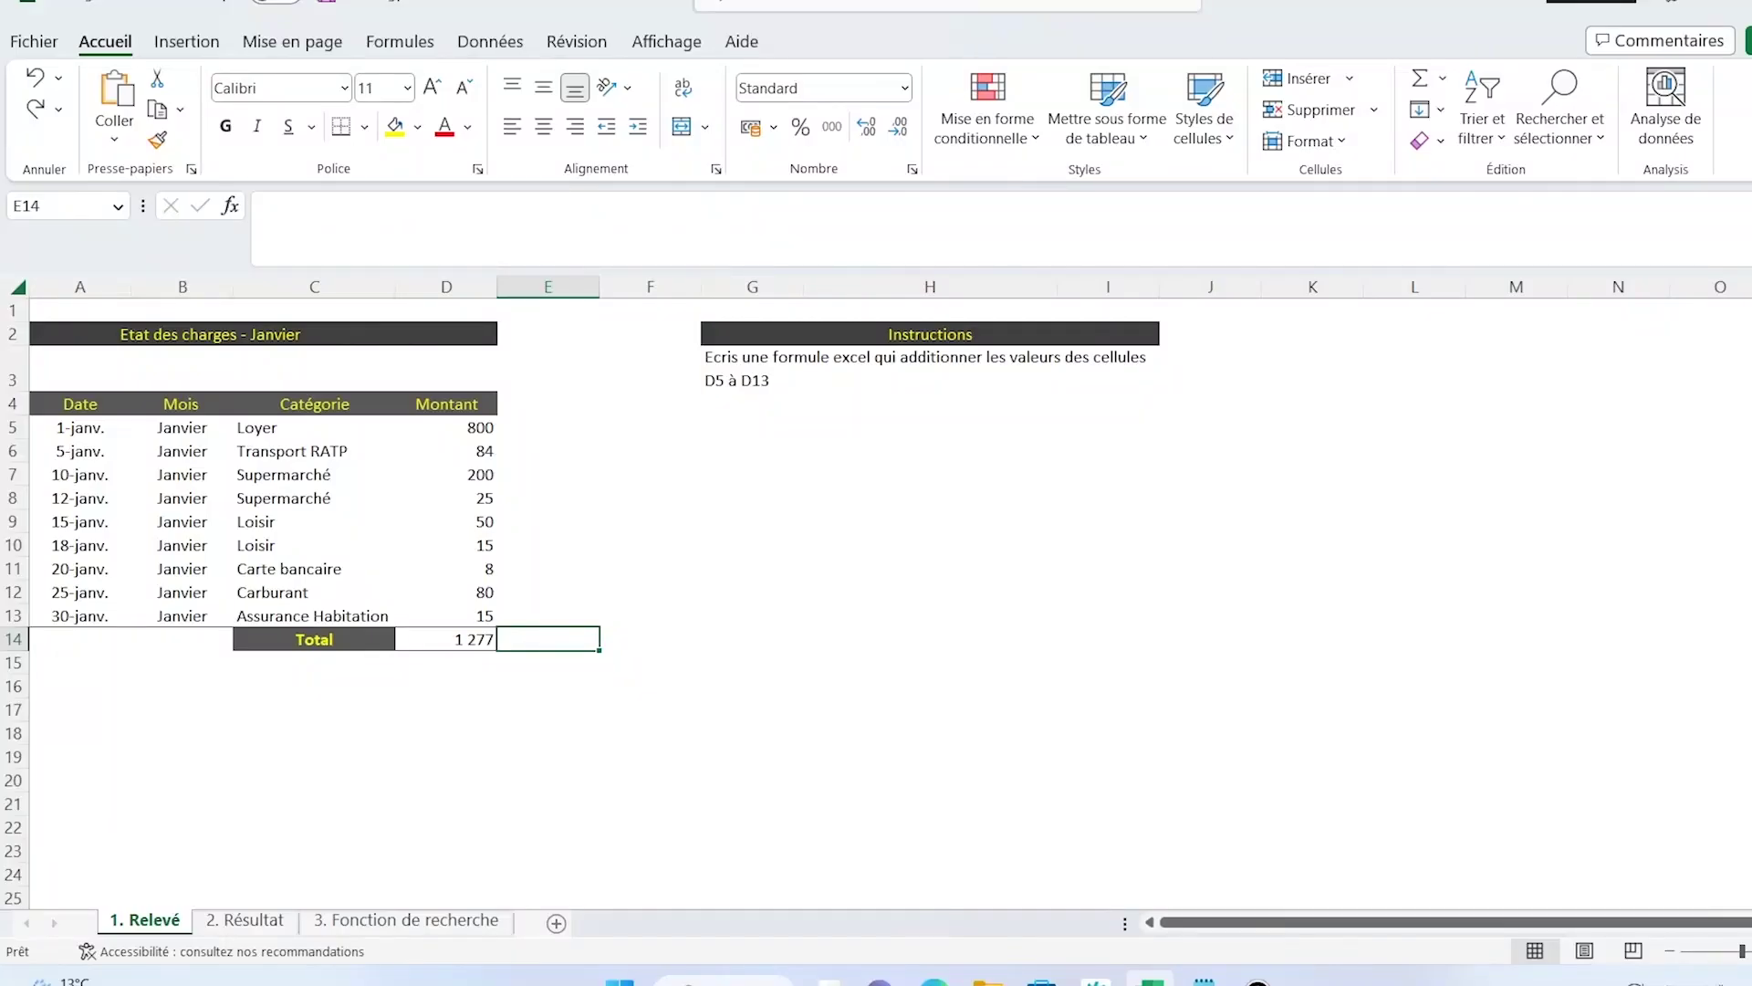
click(445, 639)
key(Delete)
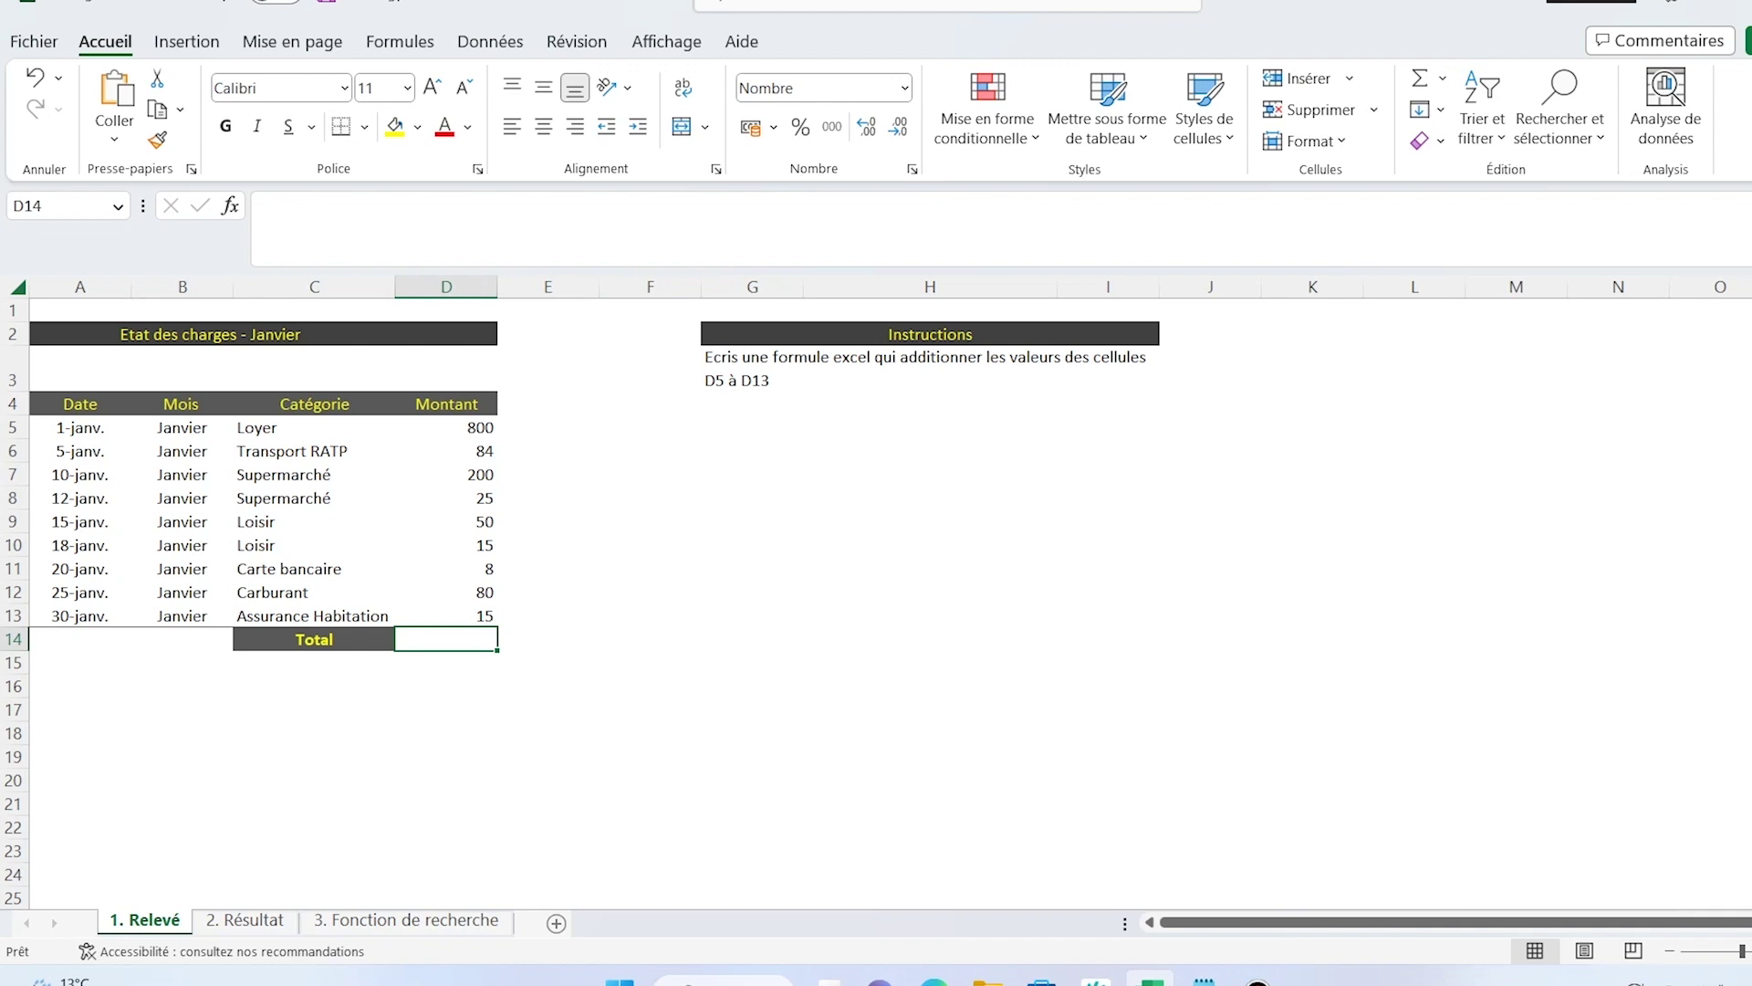
drag(314, 404, 314, 616)
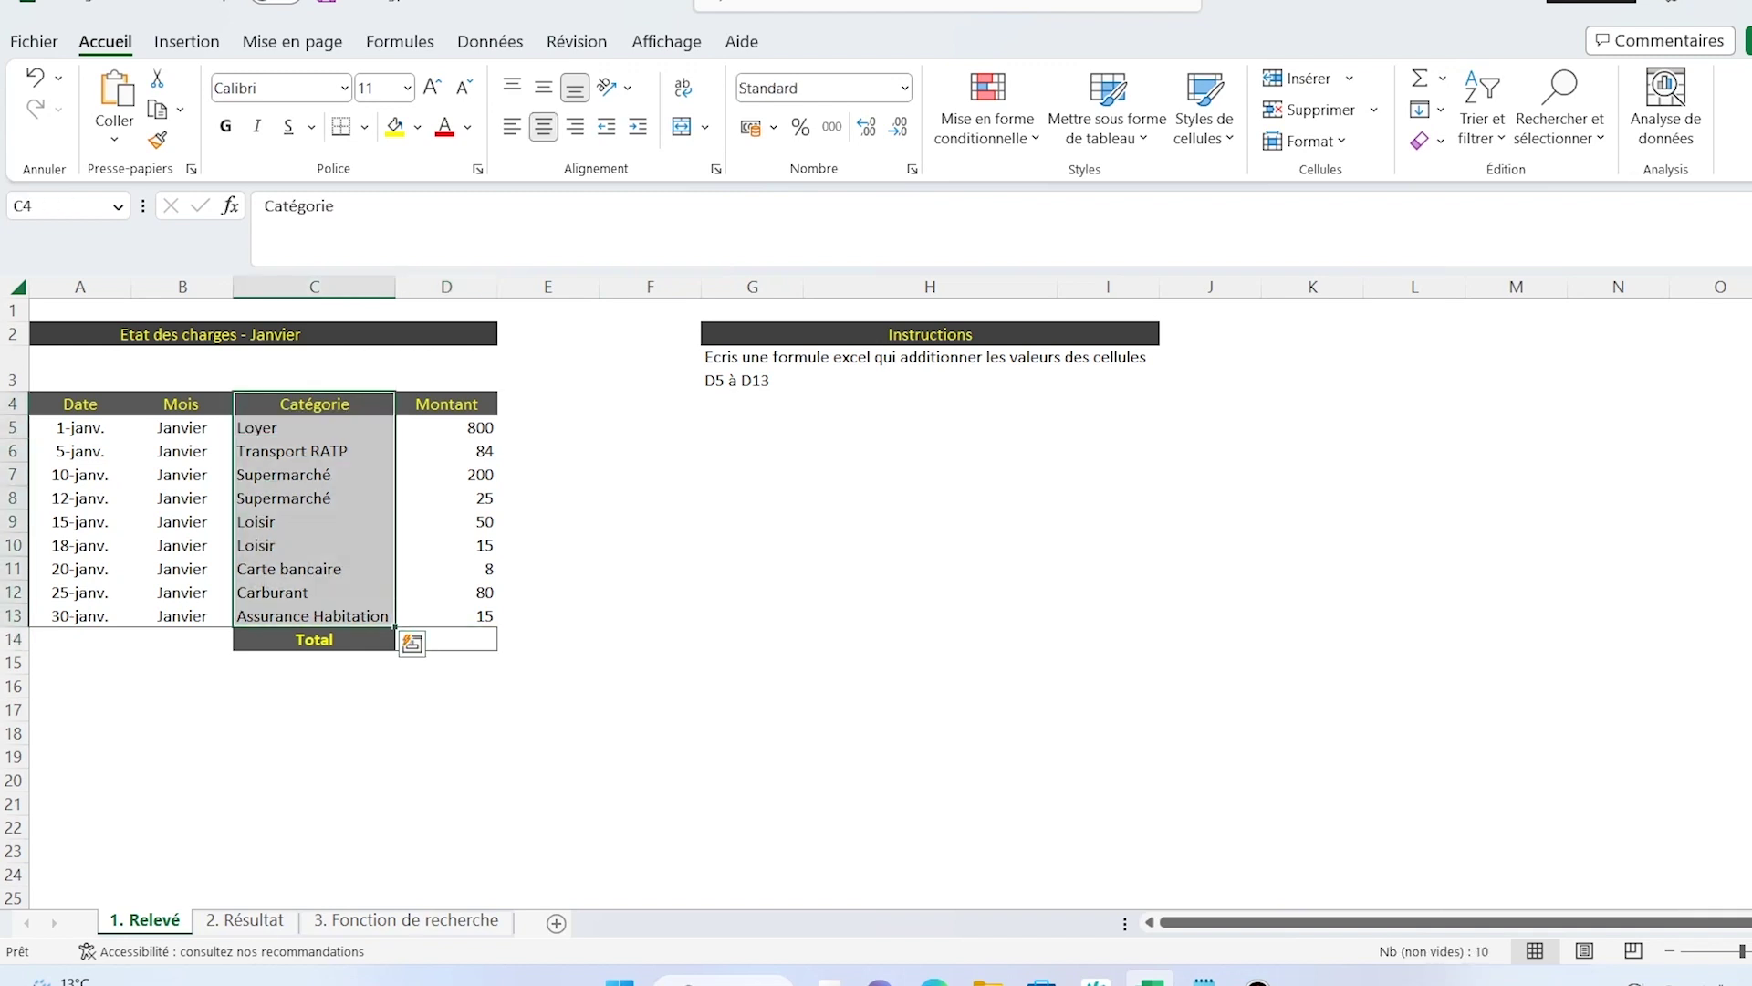
drag(446, 404, 446, 615)
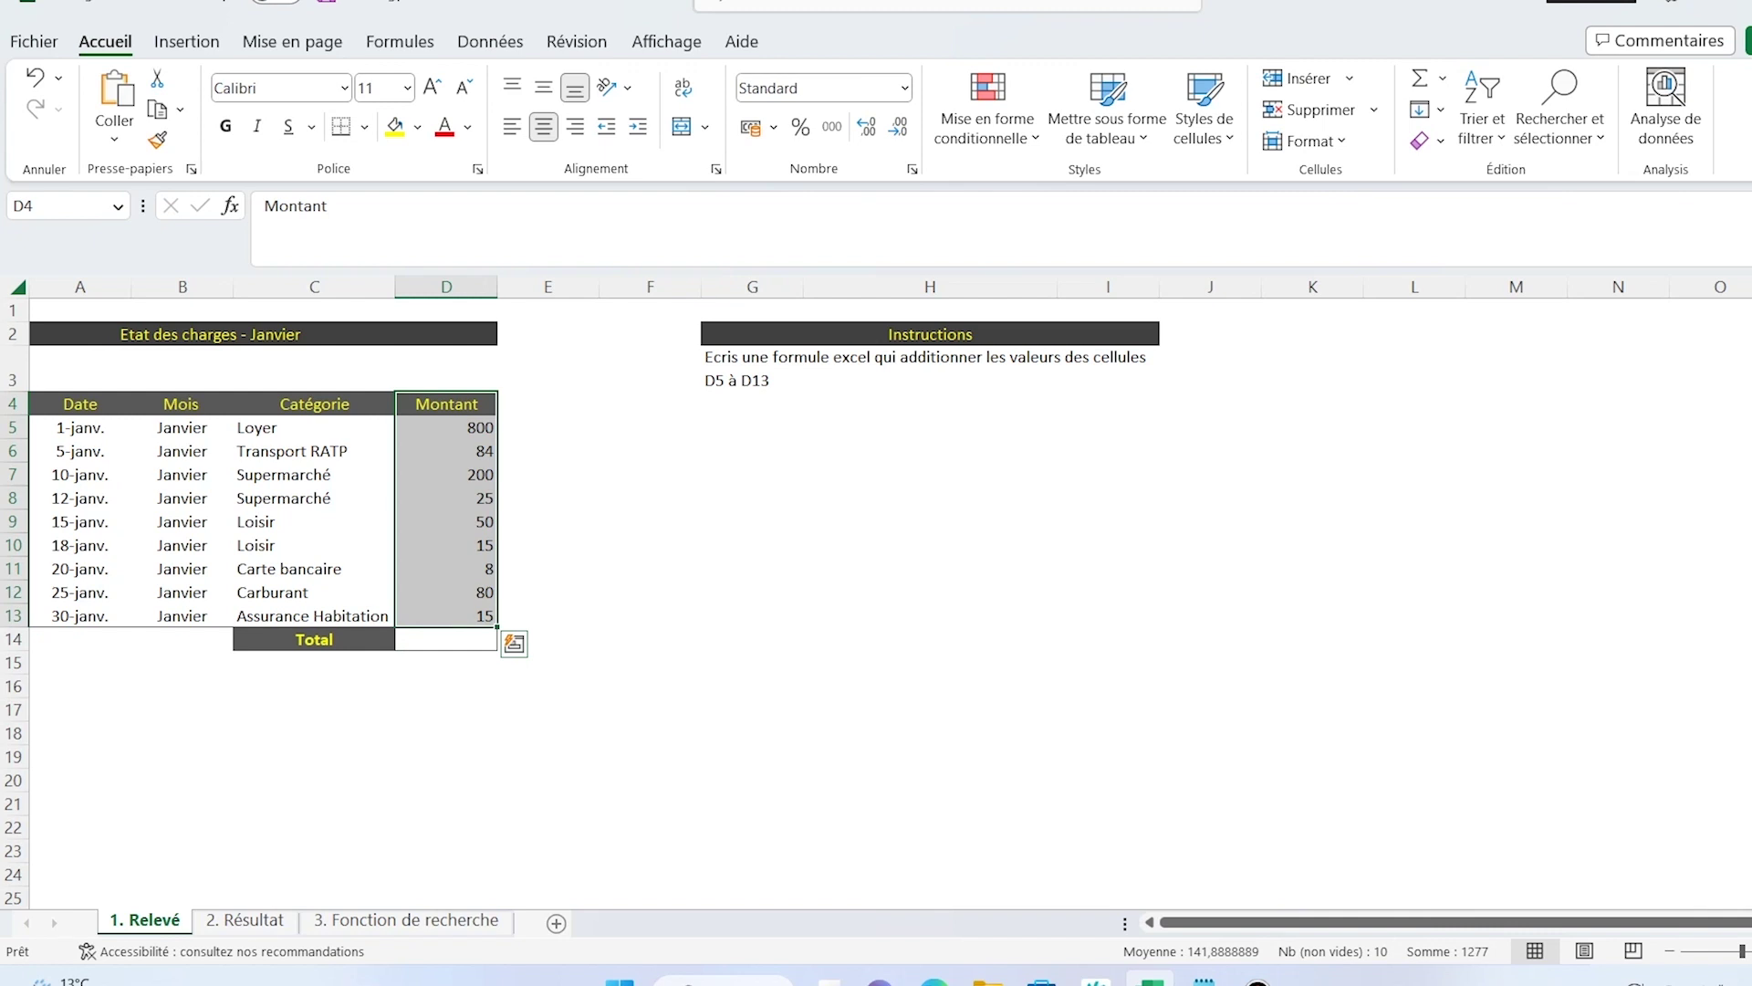
click(446, 639)
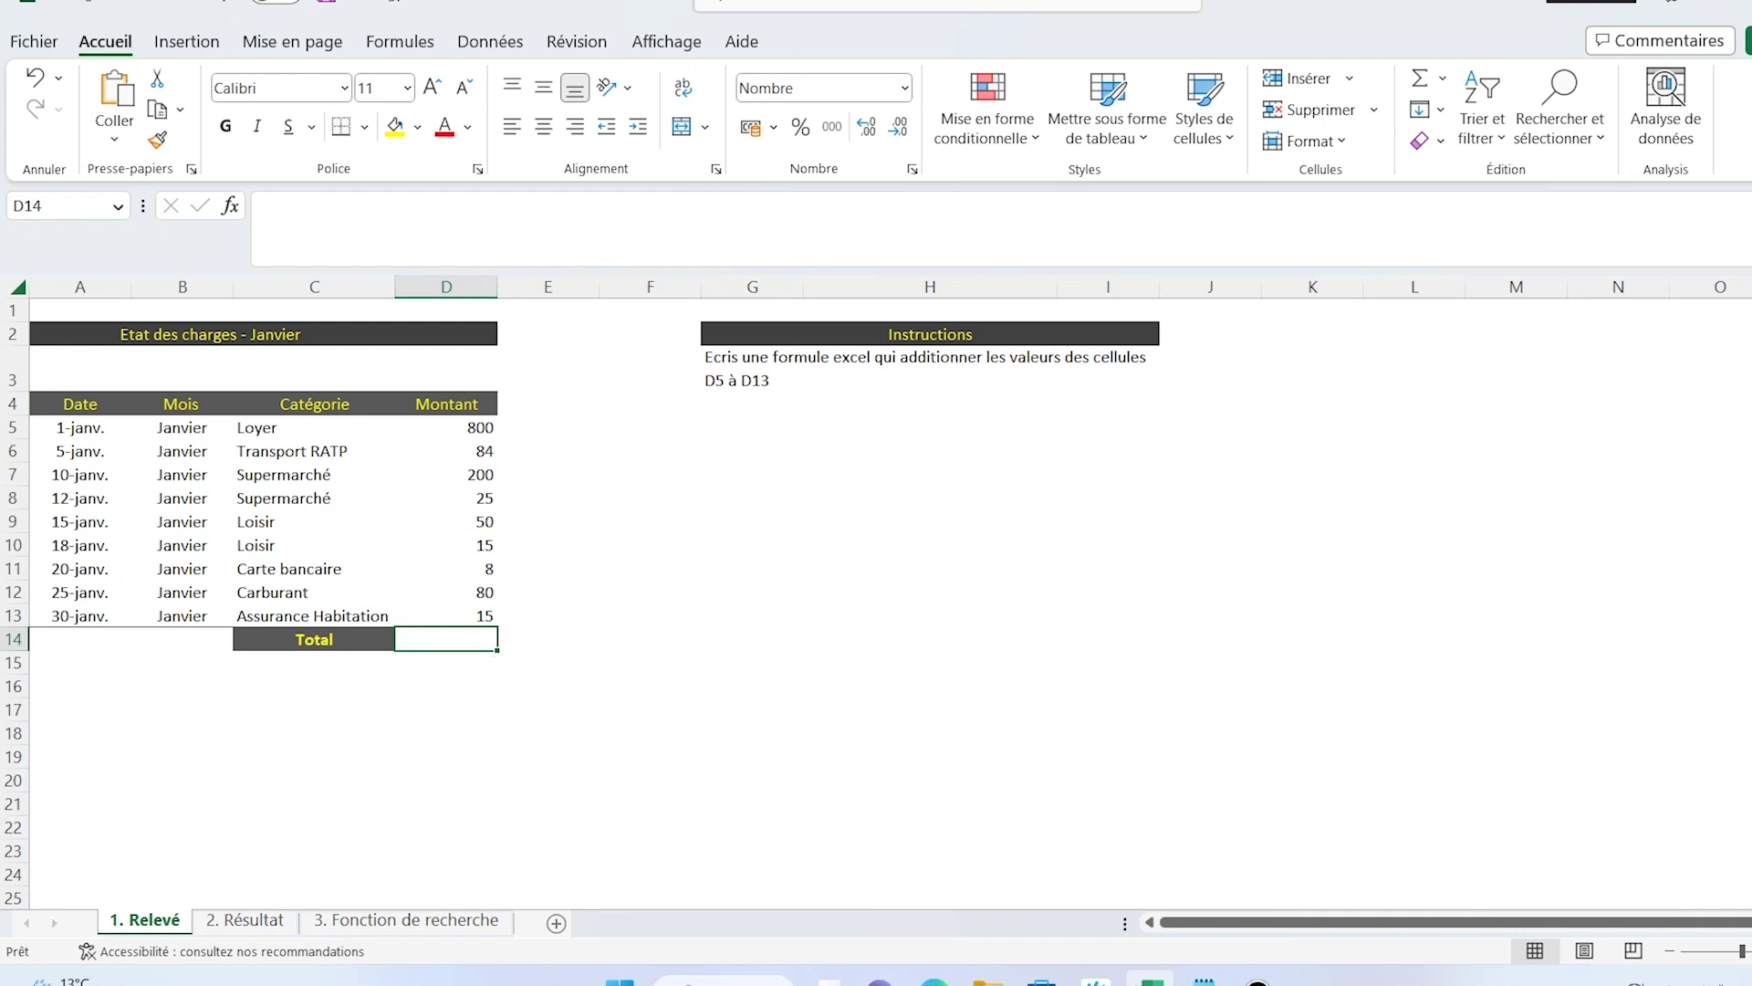
Copy the G3 instruction asking for a formula that adds D5 to D13
click(930, 367)
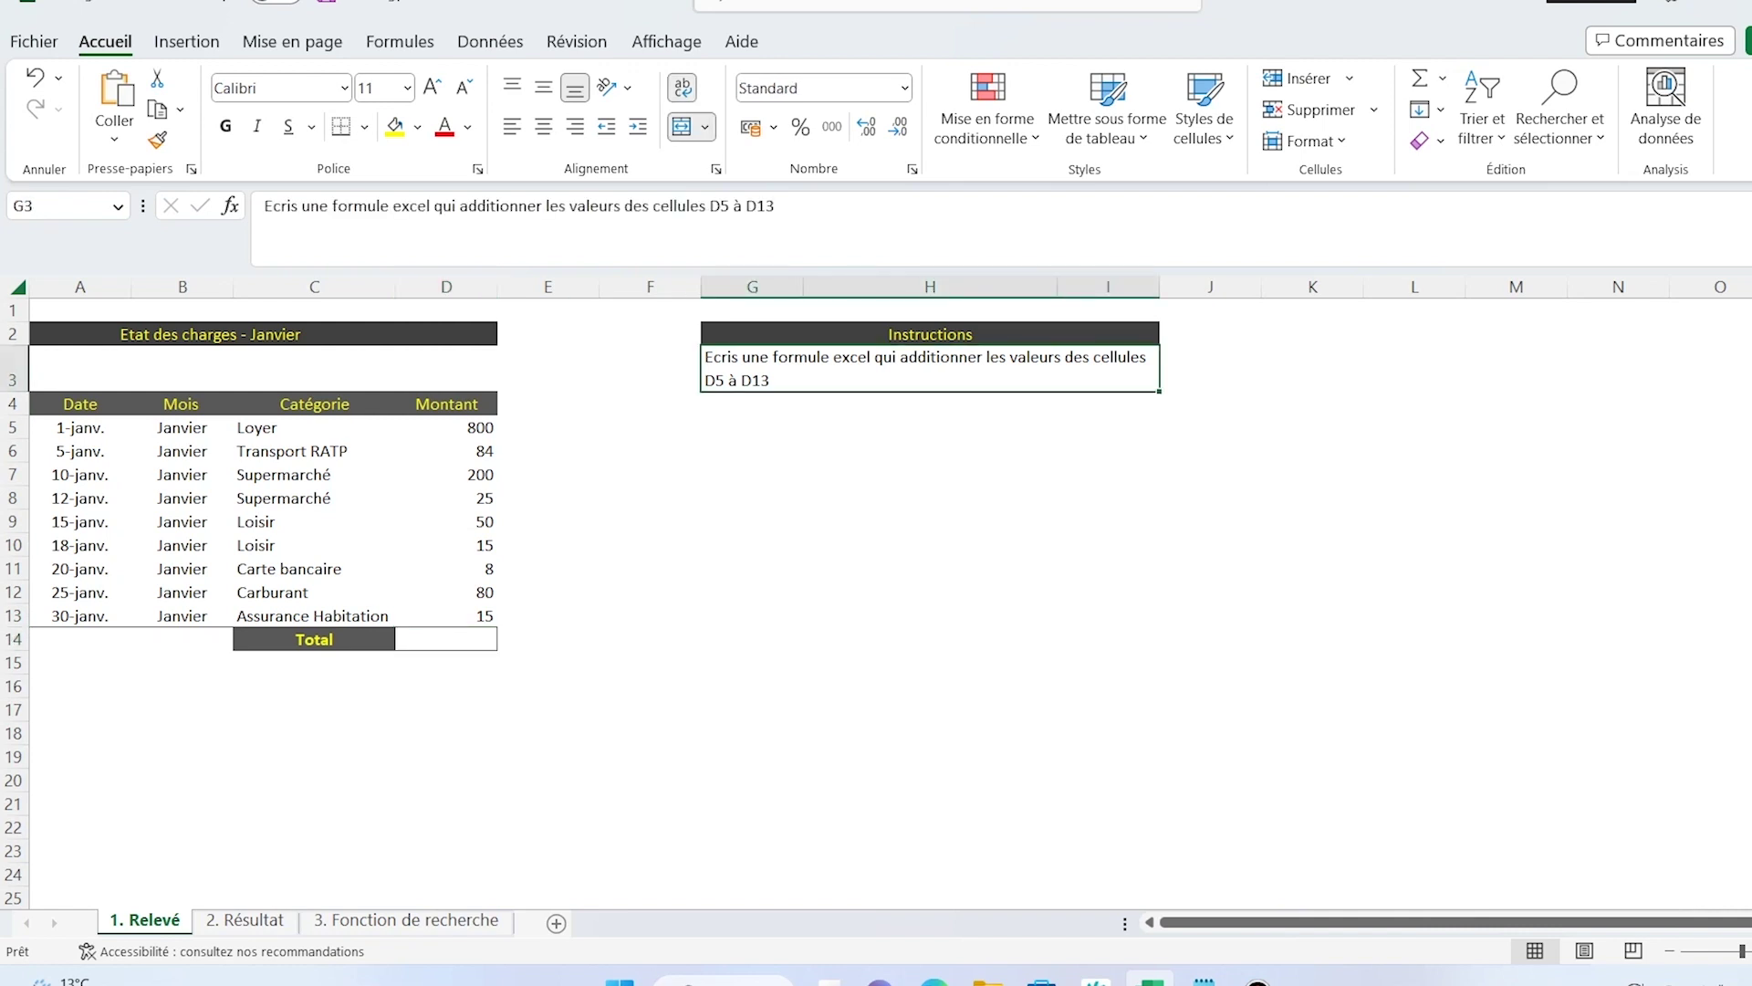
double_click(930, 379)
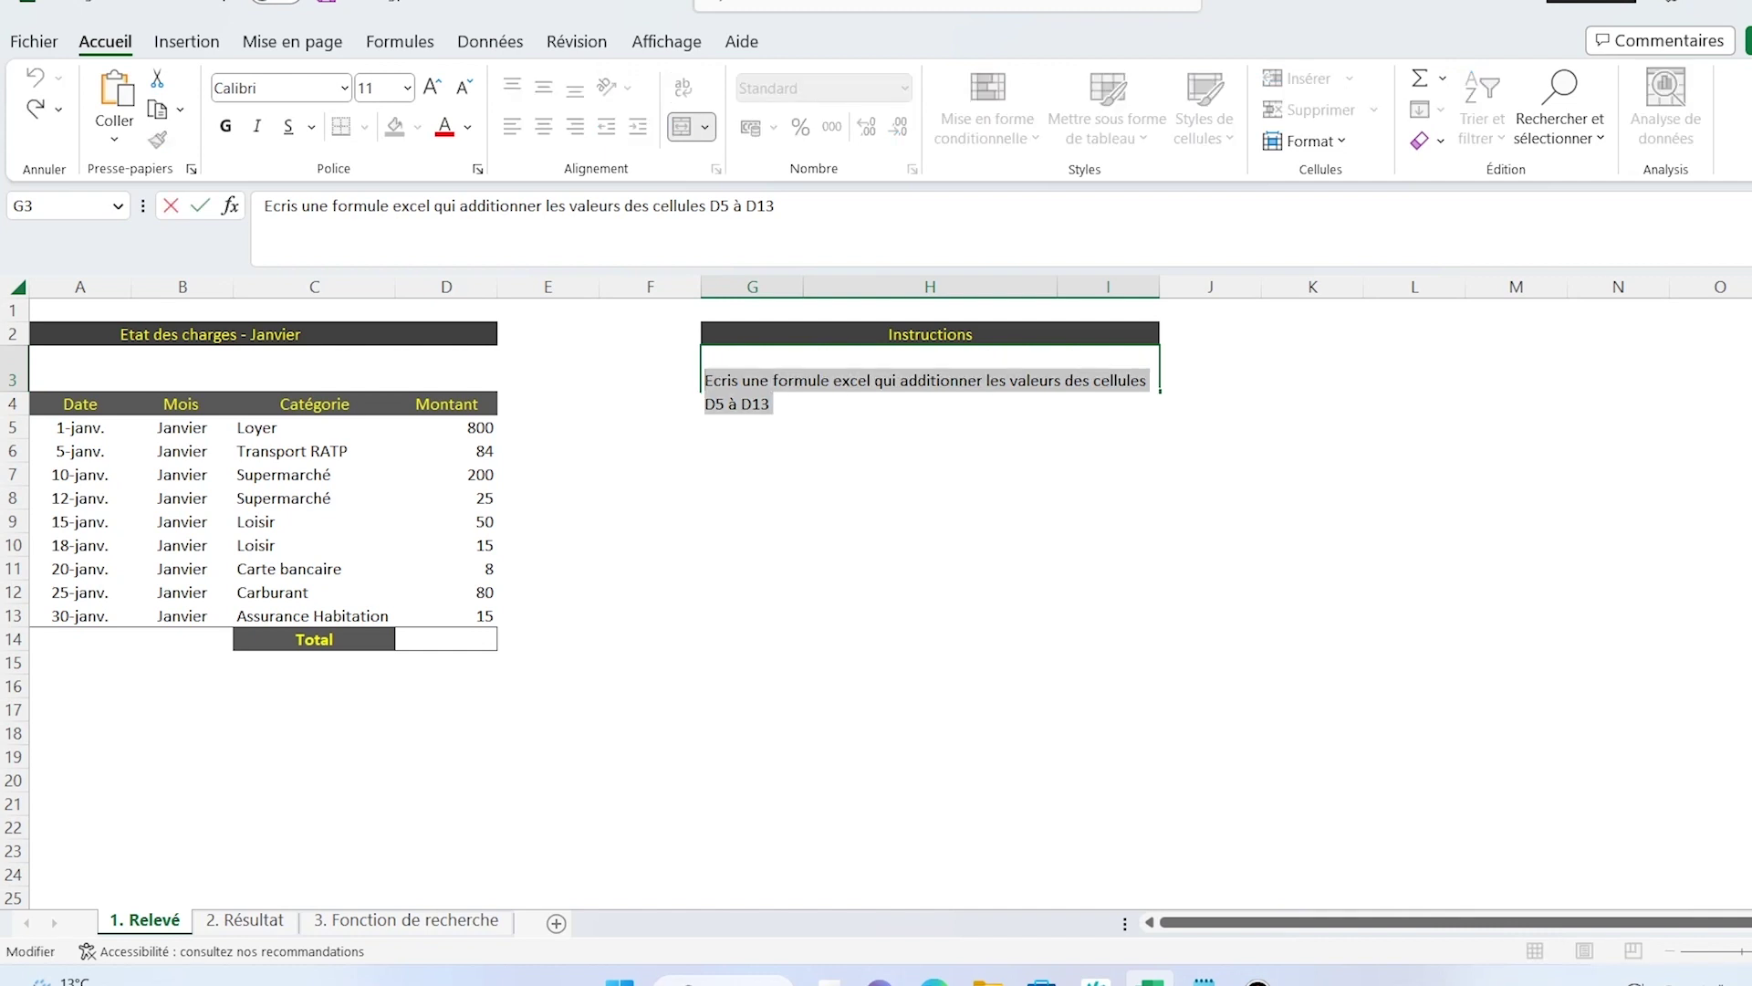
key(Escape)
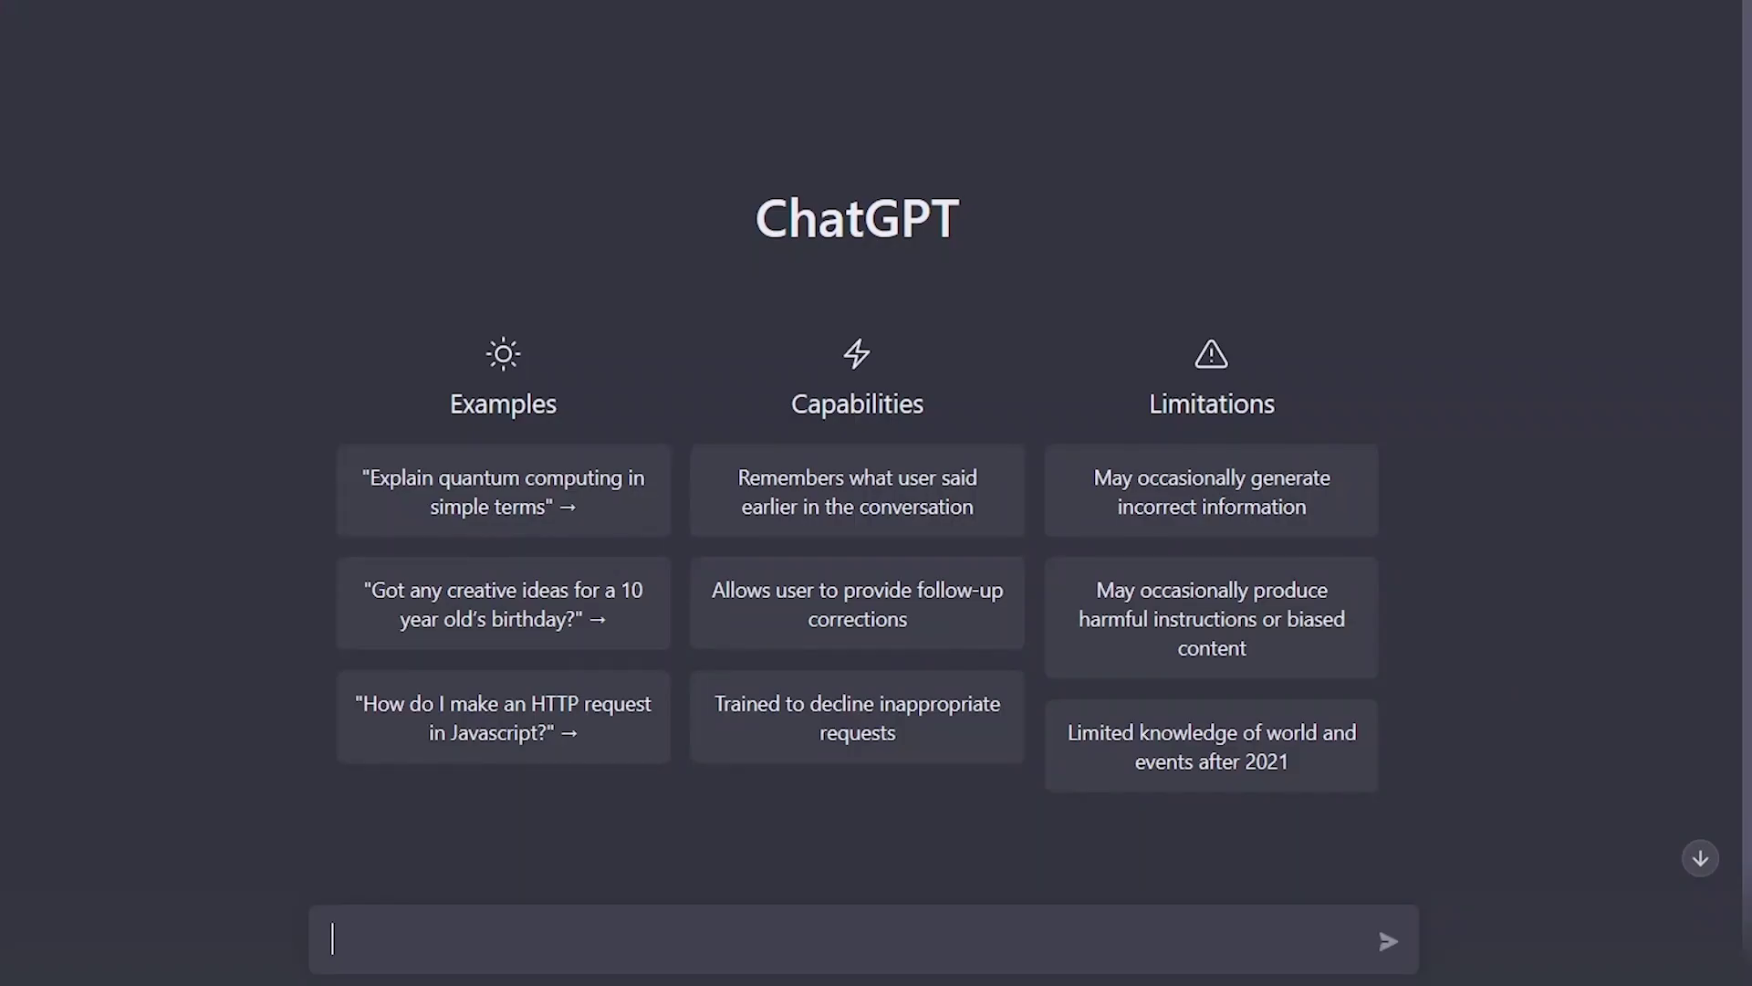
Ask ChatGPT for the D5:D13 sum formula, then its French version, and select =SOMME(D5:D13)
text(Ecris une formule excel qui additionner les valeurs des cellules D5 à D13)
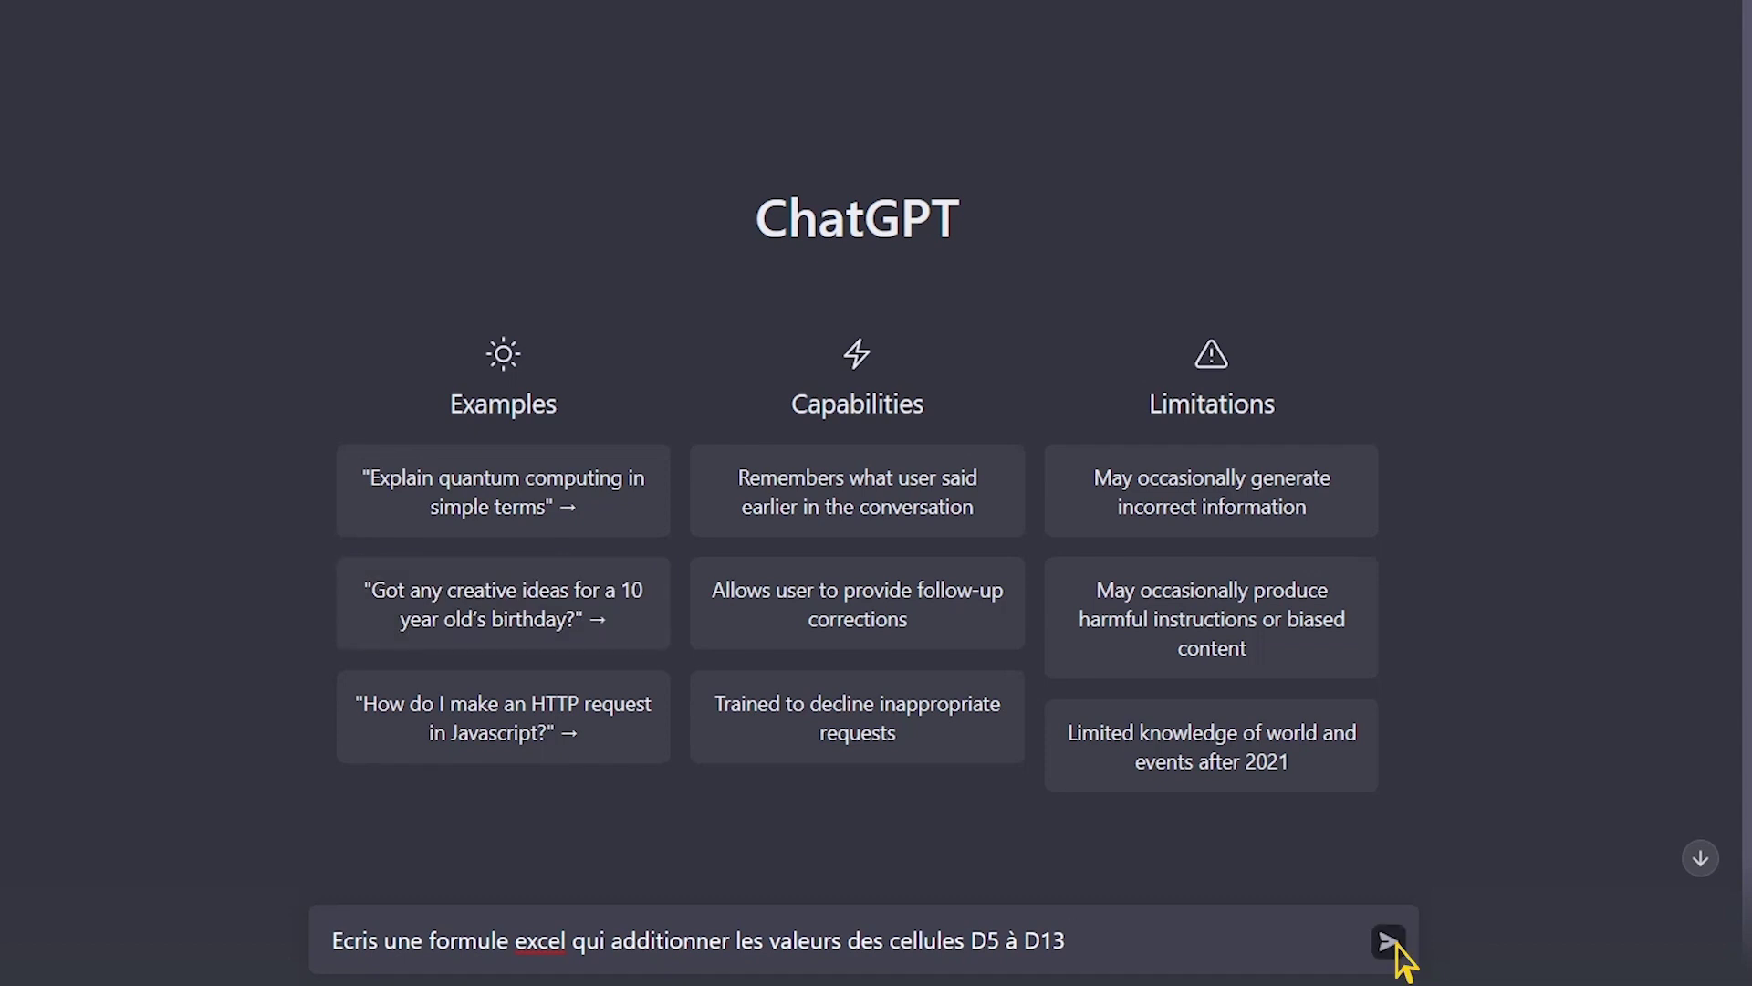
click(1388, 942)
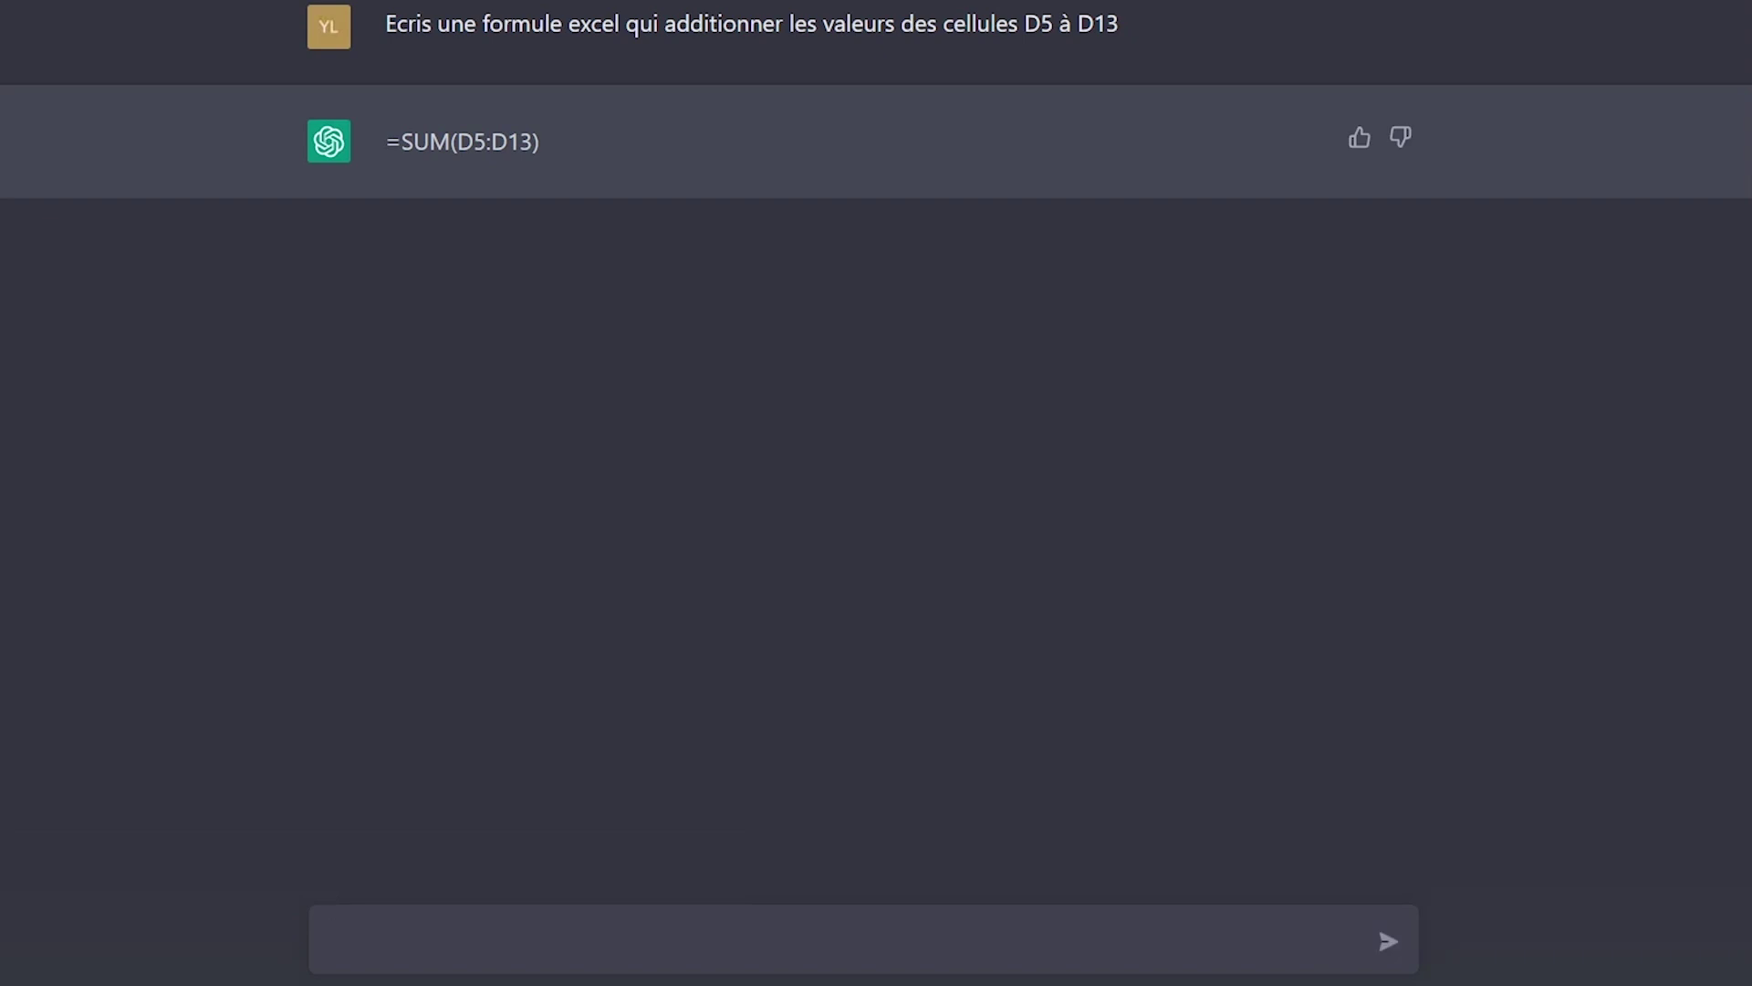
text(Ecris une formule excel qui additionner les valeurs des cellules D5 à D13)
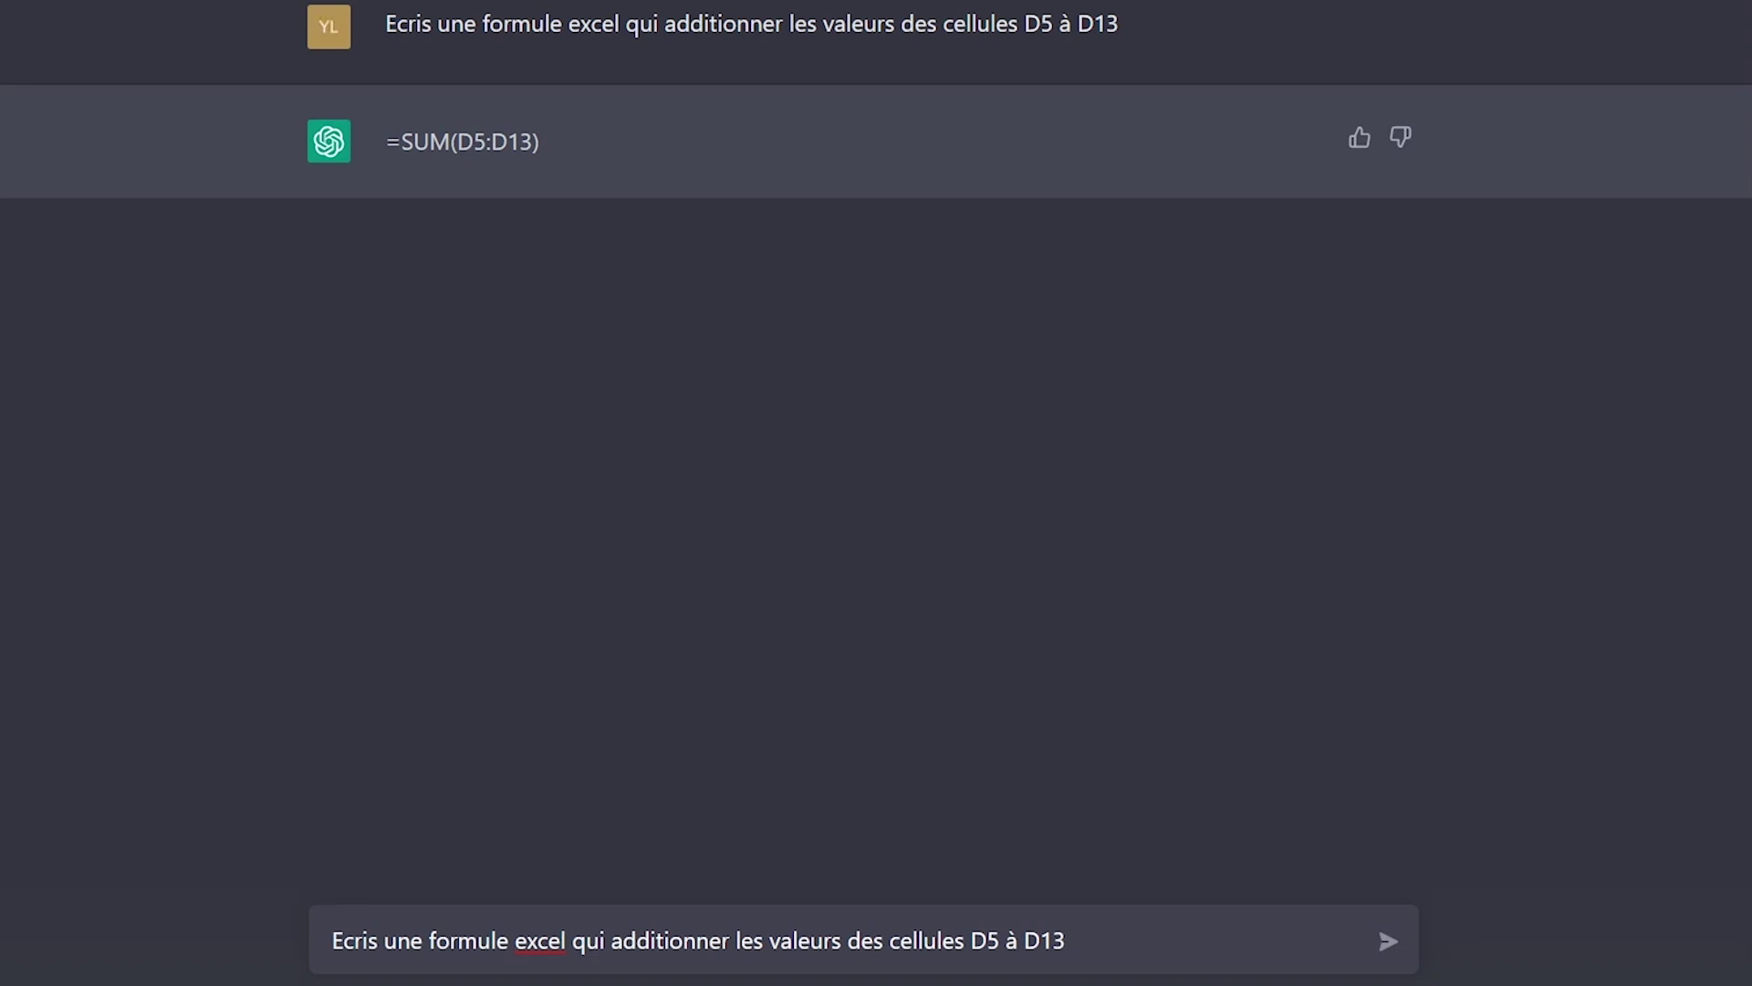
text( (français))
key(Return)
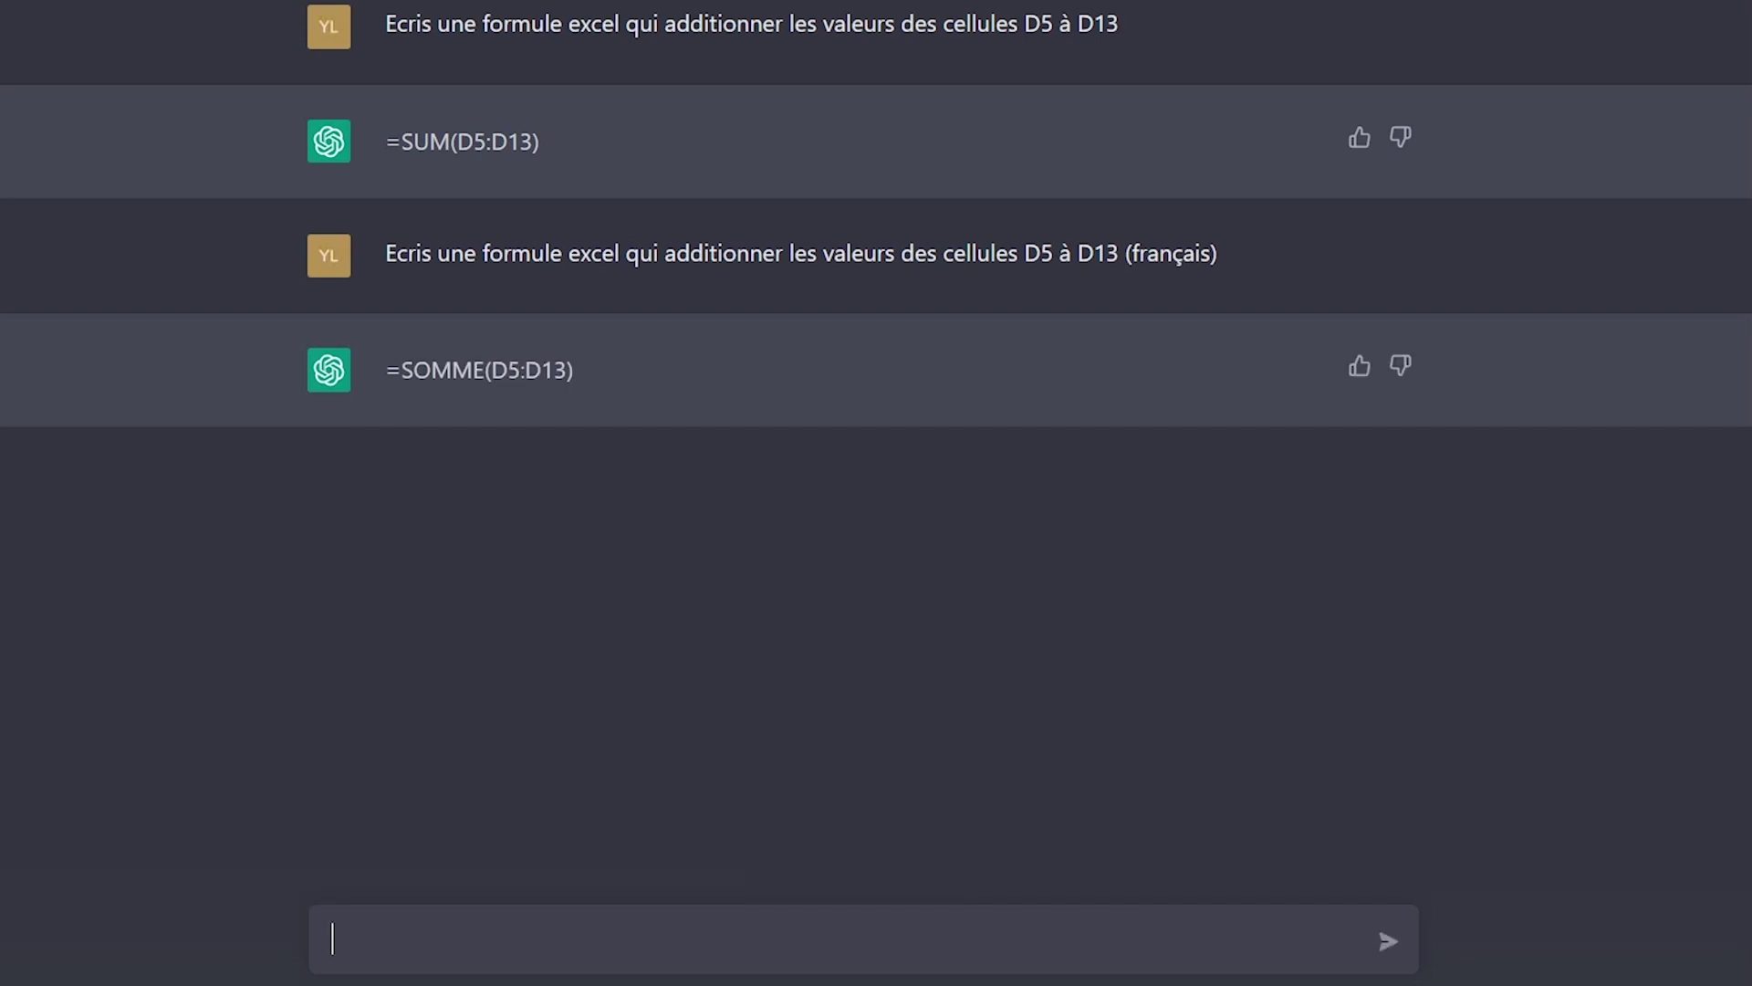
drag(575, 370, 385, 370)
key(ctrl+c)
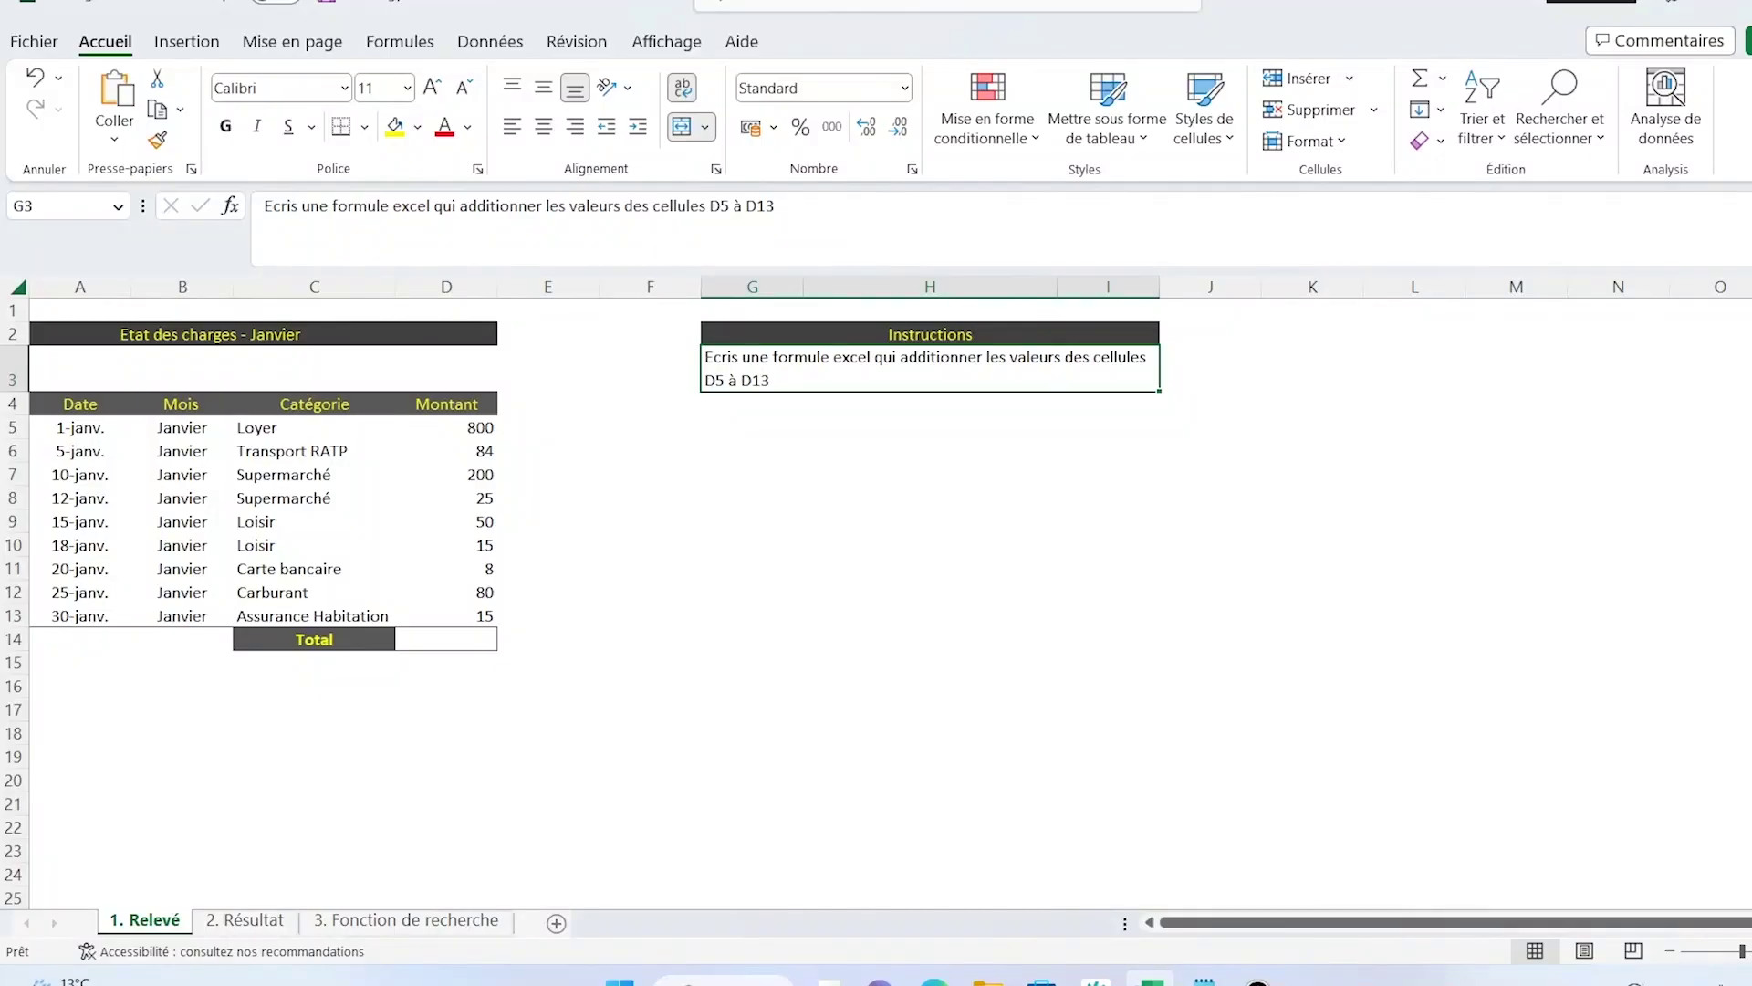
Paste the formula after the G3 text and enter =SOMME(D5:D13) in D14, giving 1 277
key(F2)
key(ctrl+v)
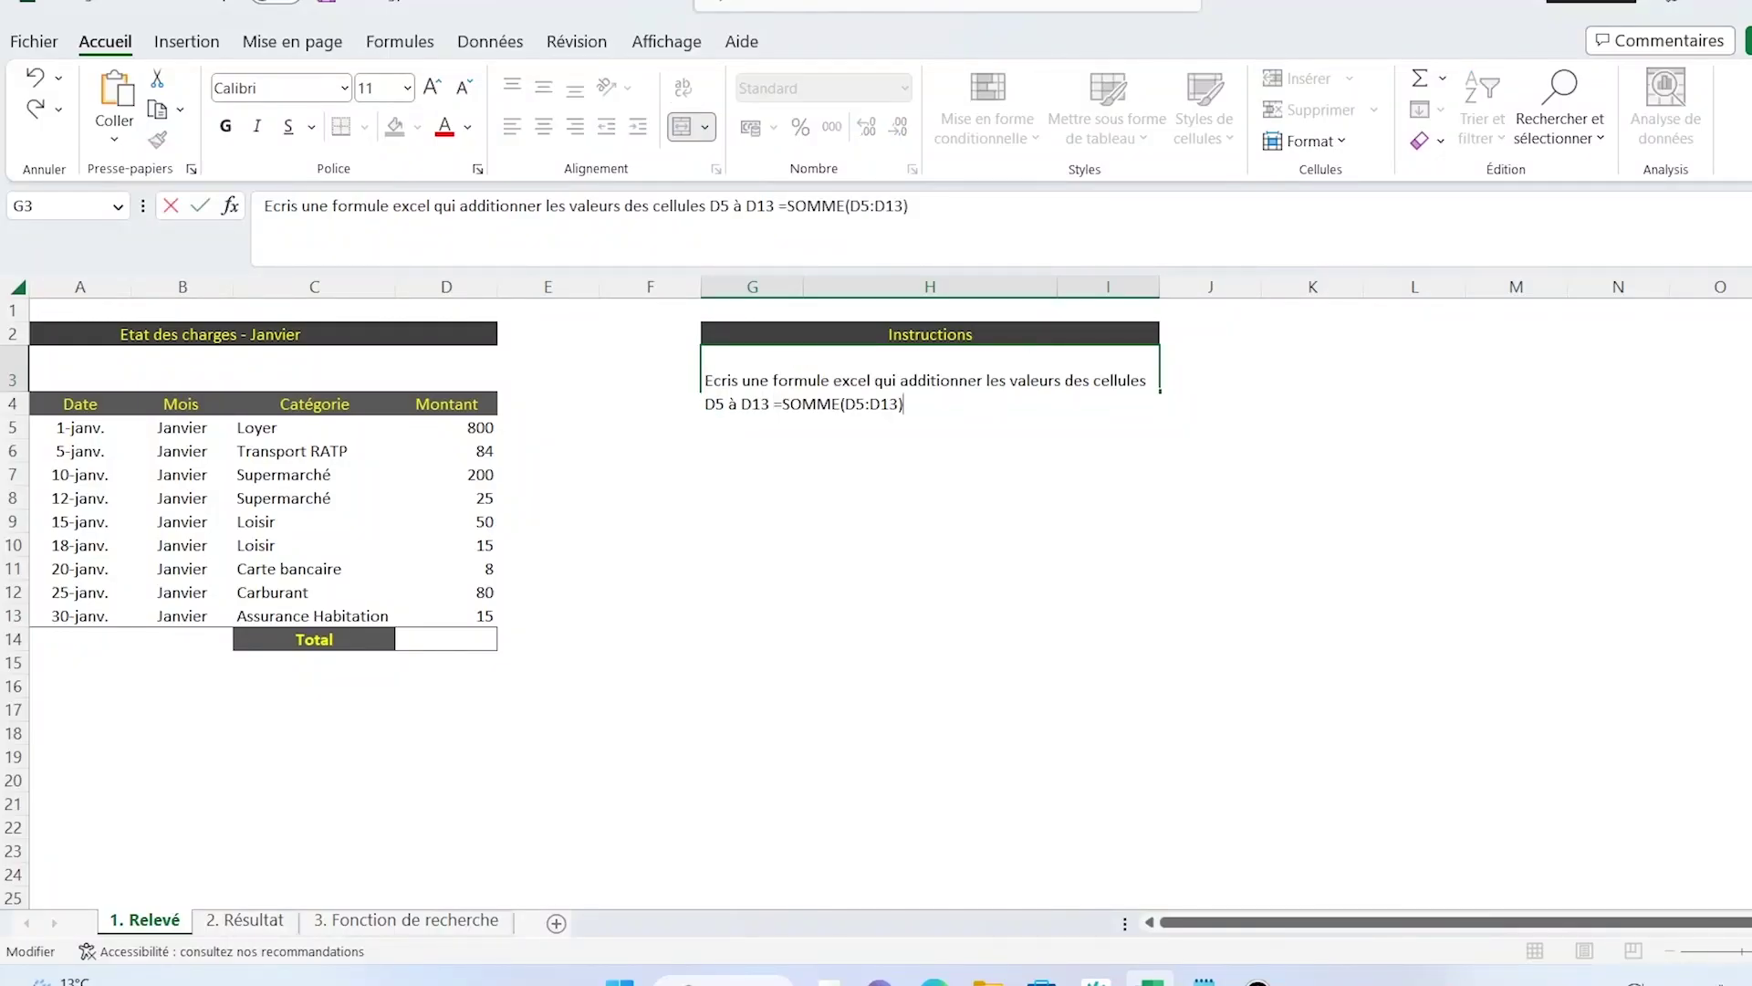
click(447, 639)
text(=SOMME(D5:D13))
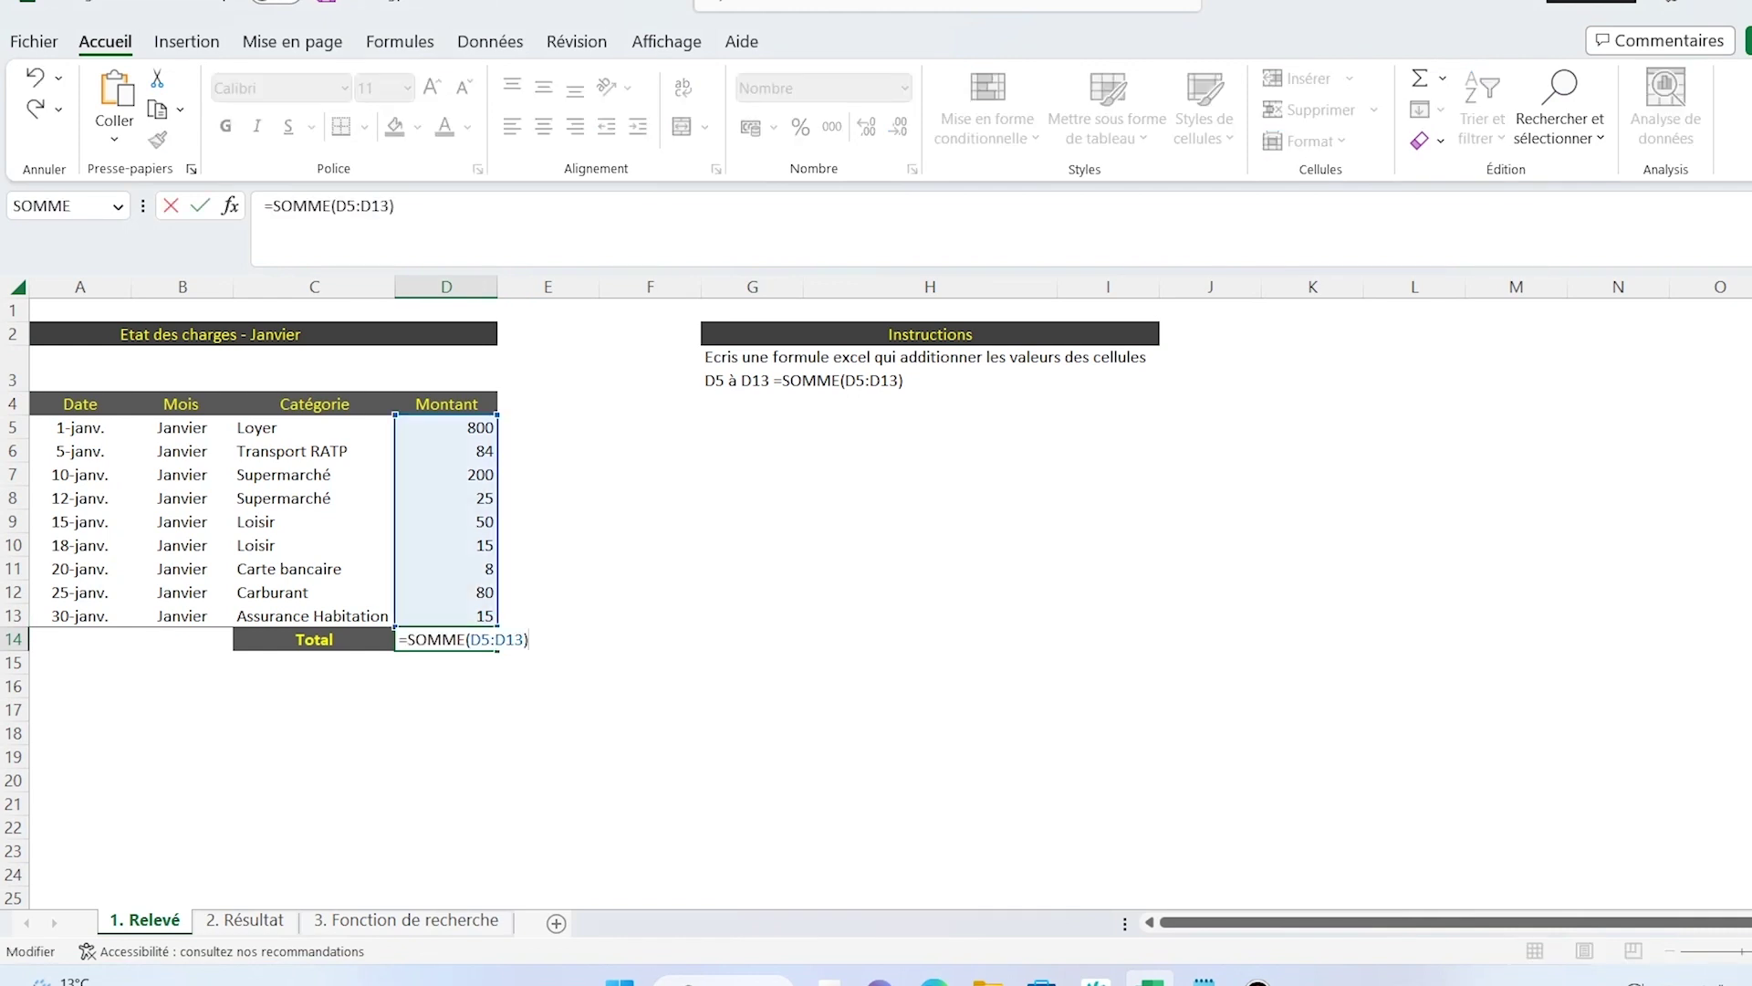
key(ctrl+Return)
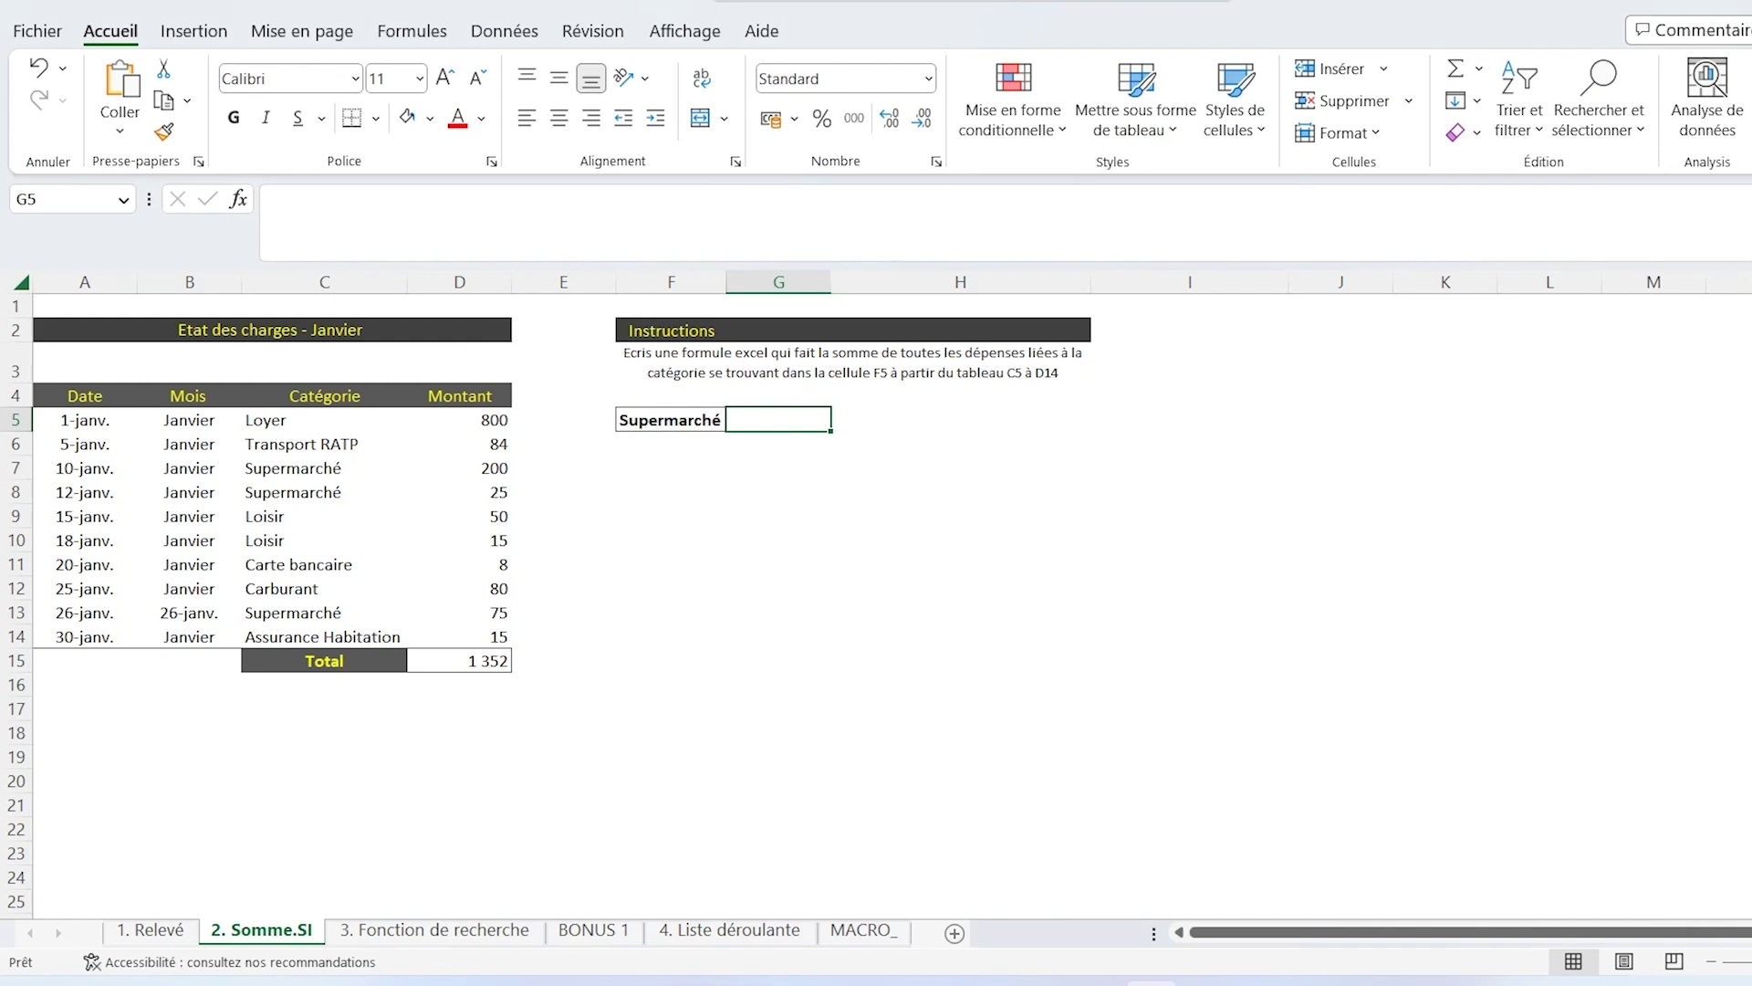
Highlight the Supermarché entries in C7, C8 and C13, then select result cell G5
click(324, 467)
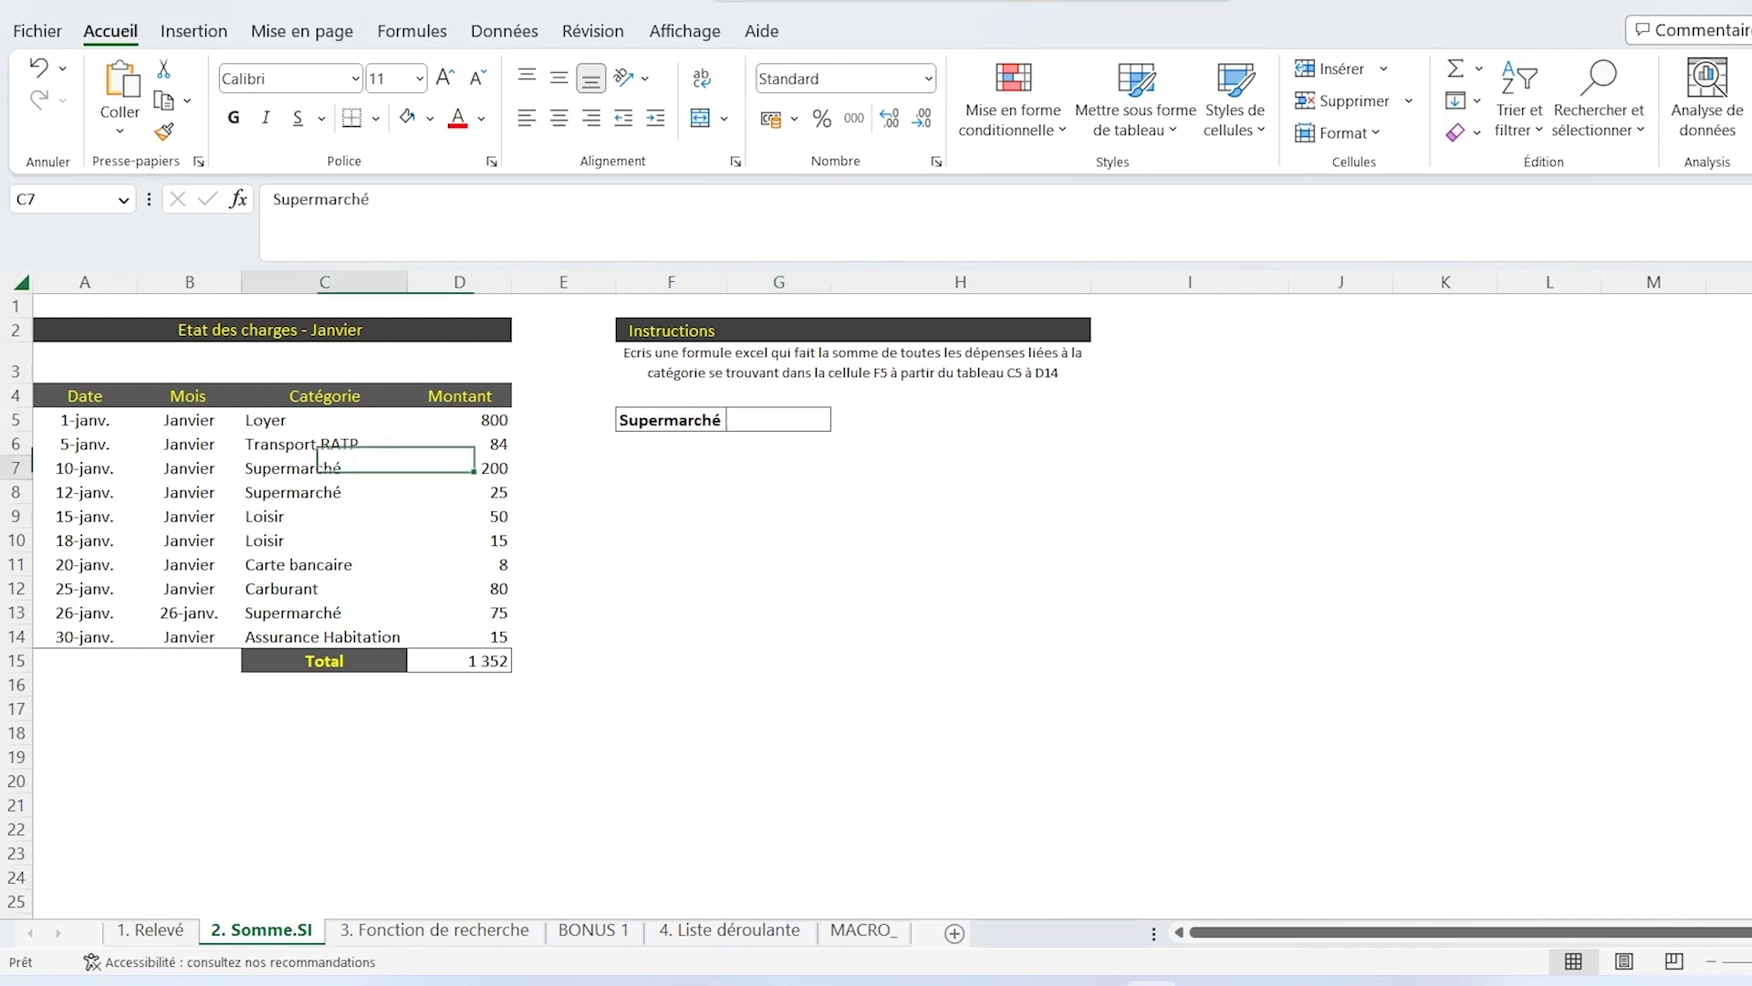
ctrl+click(324, 492)
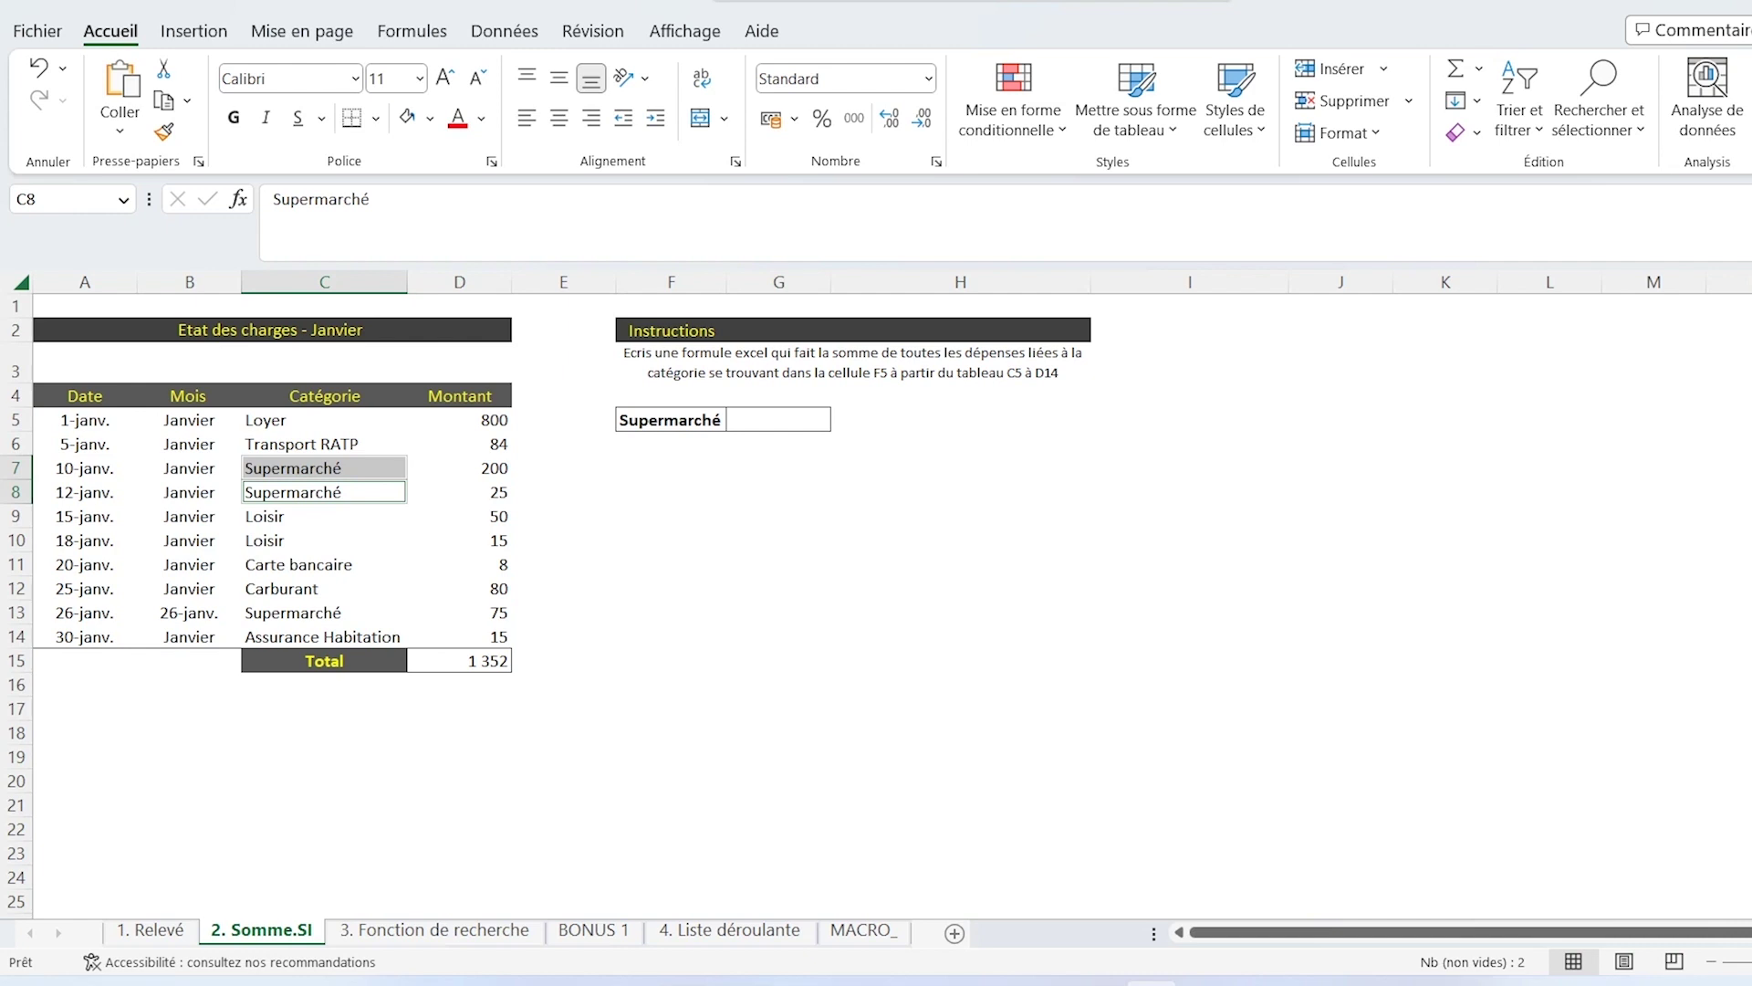
ctrl+click(324, 613)
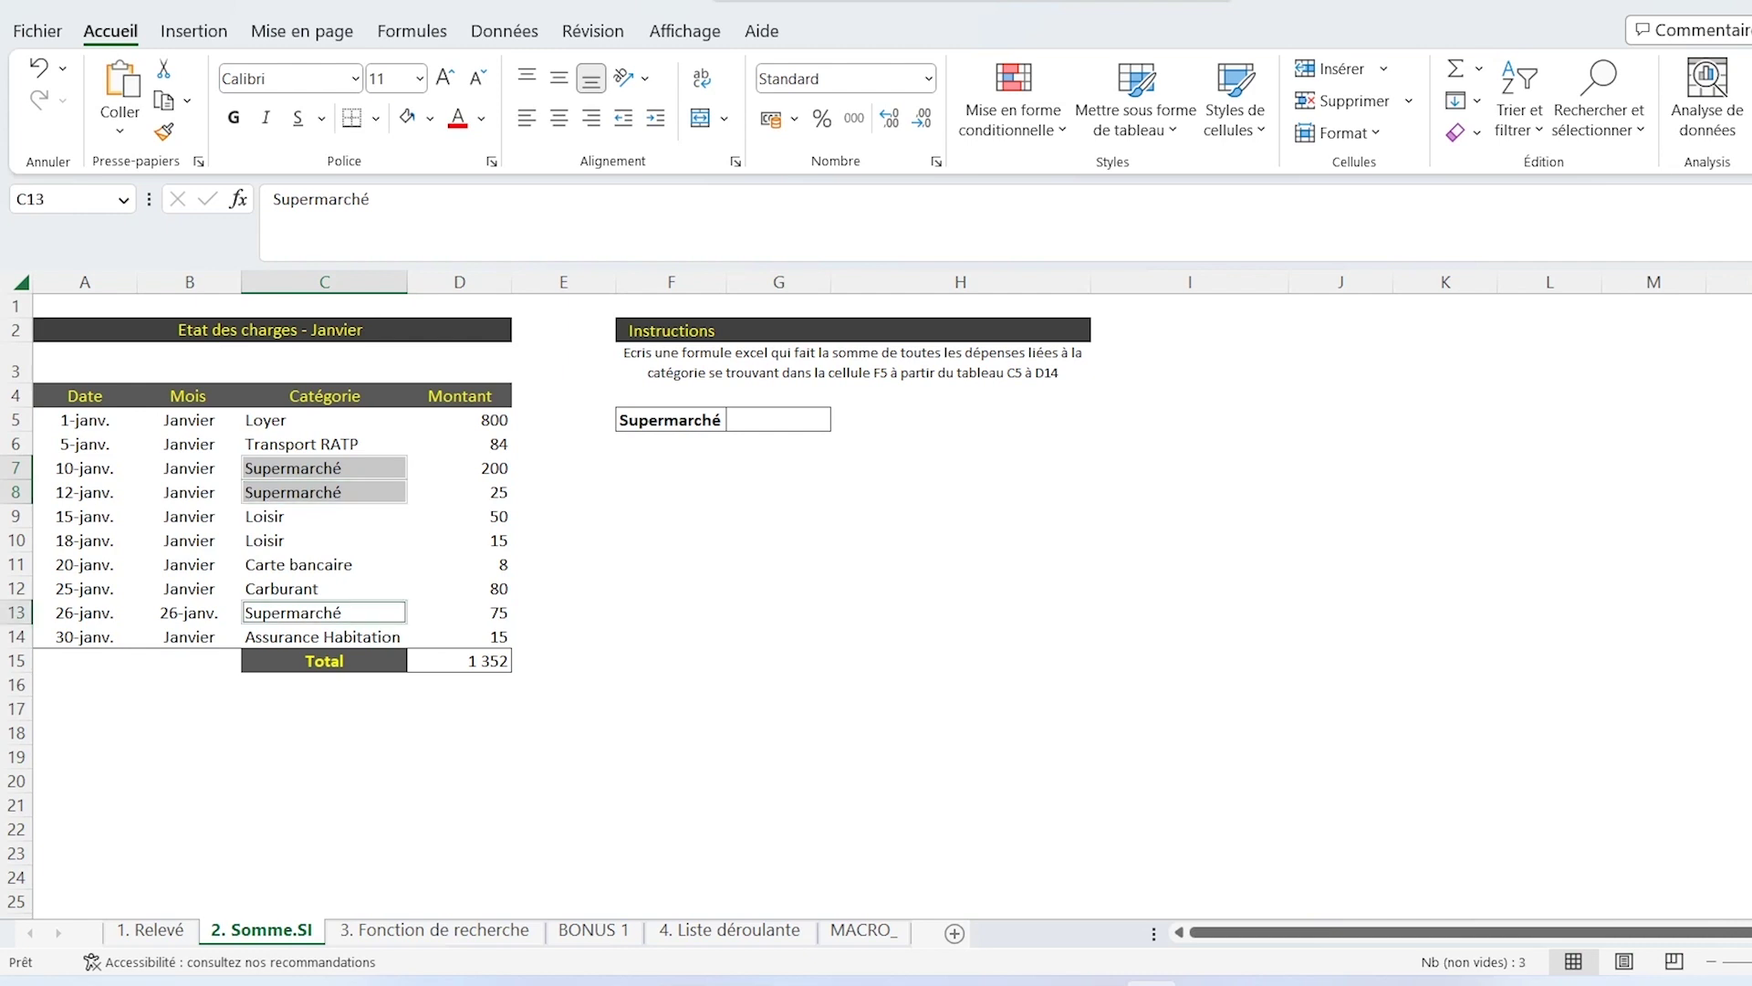
click(779, 419)
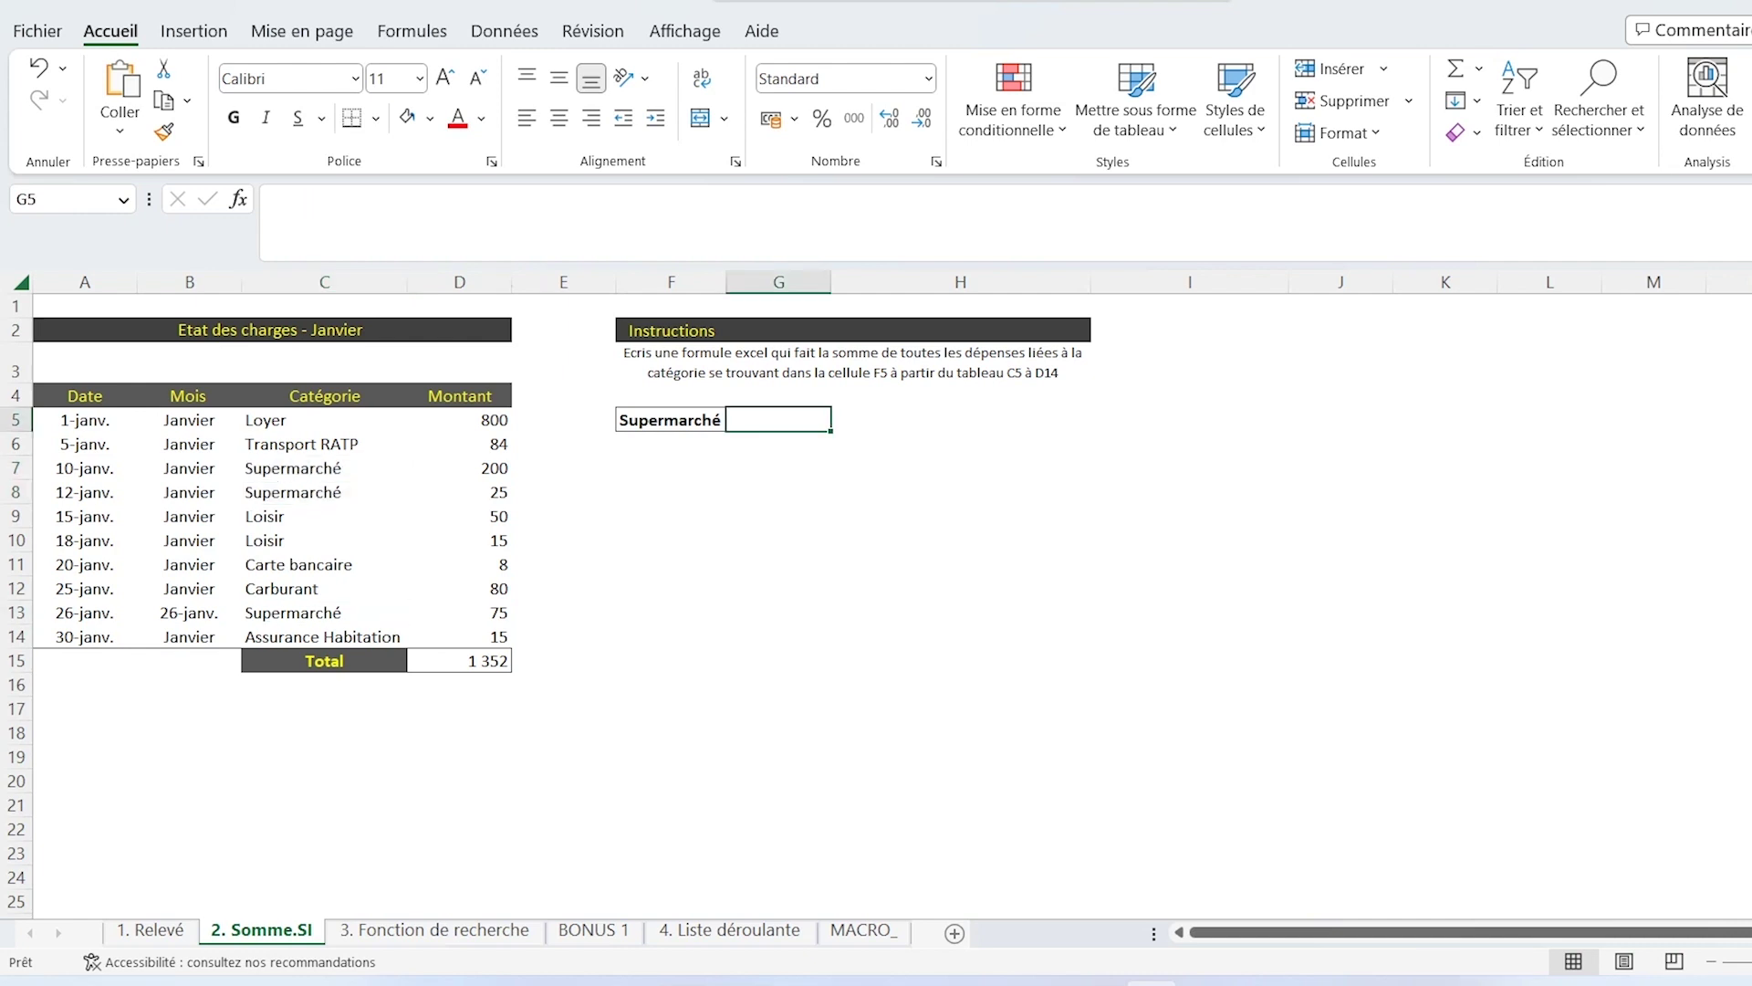
Copy the F3 instruction asking for the expense total of the F5 category
key(Up)
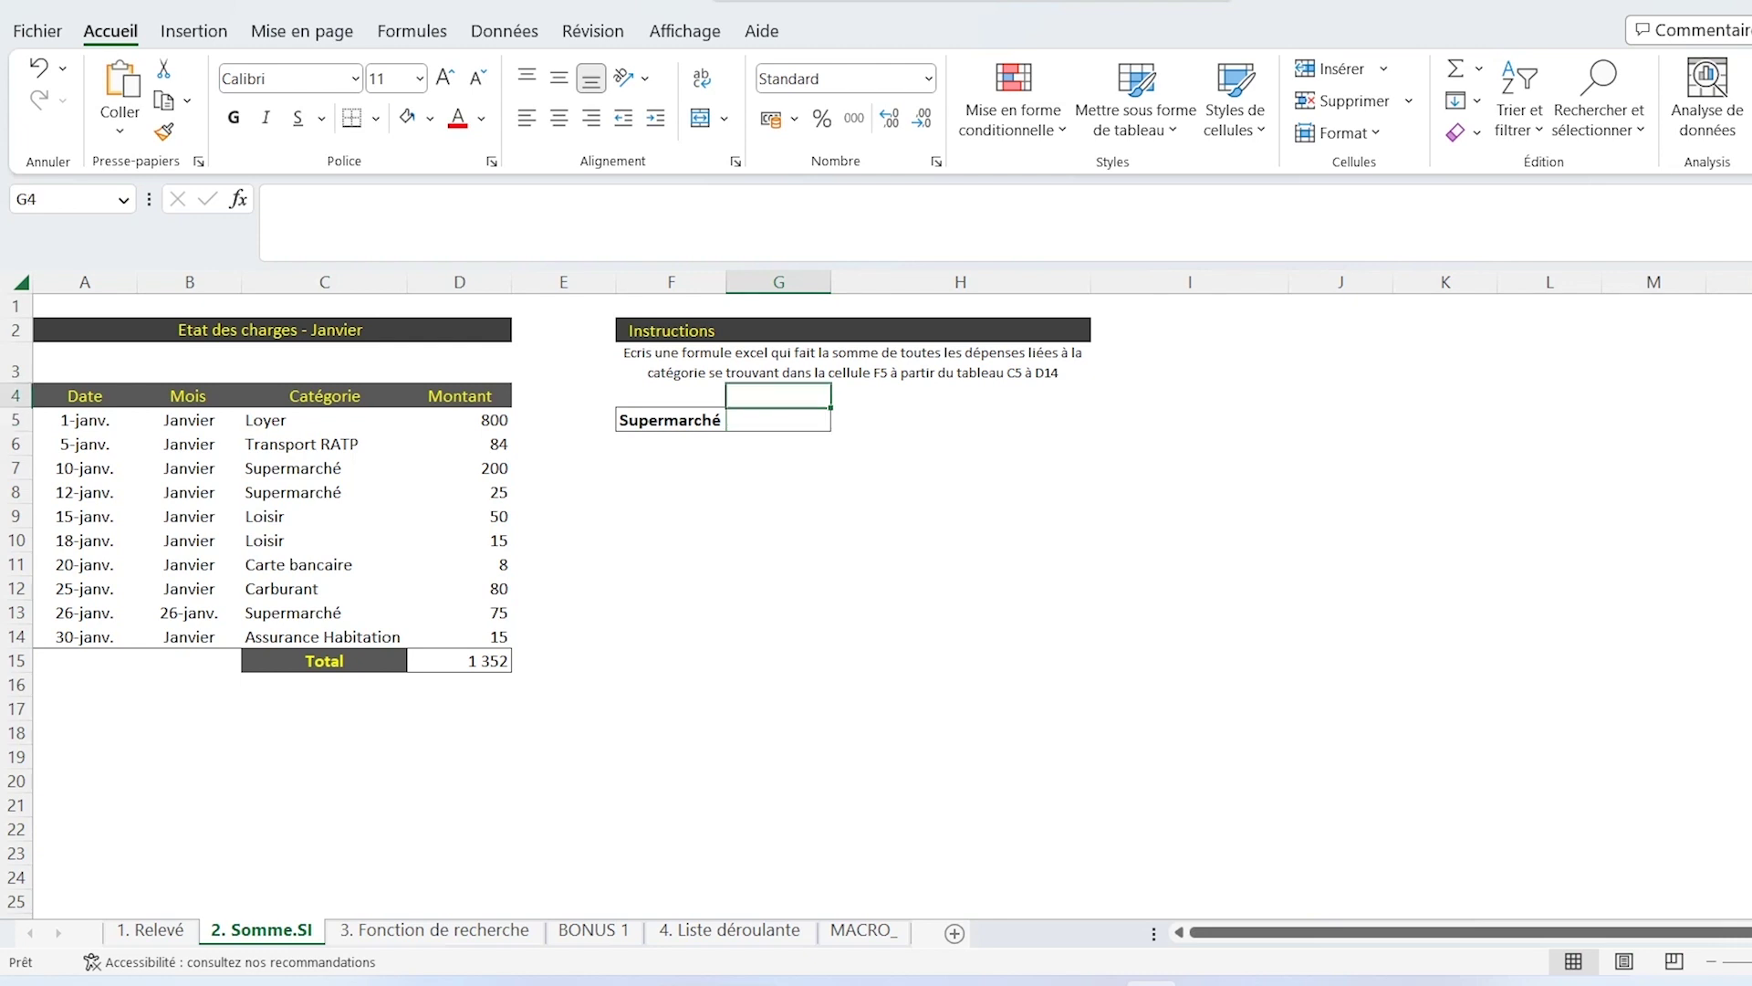
key(Up)
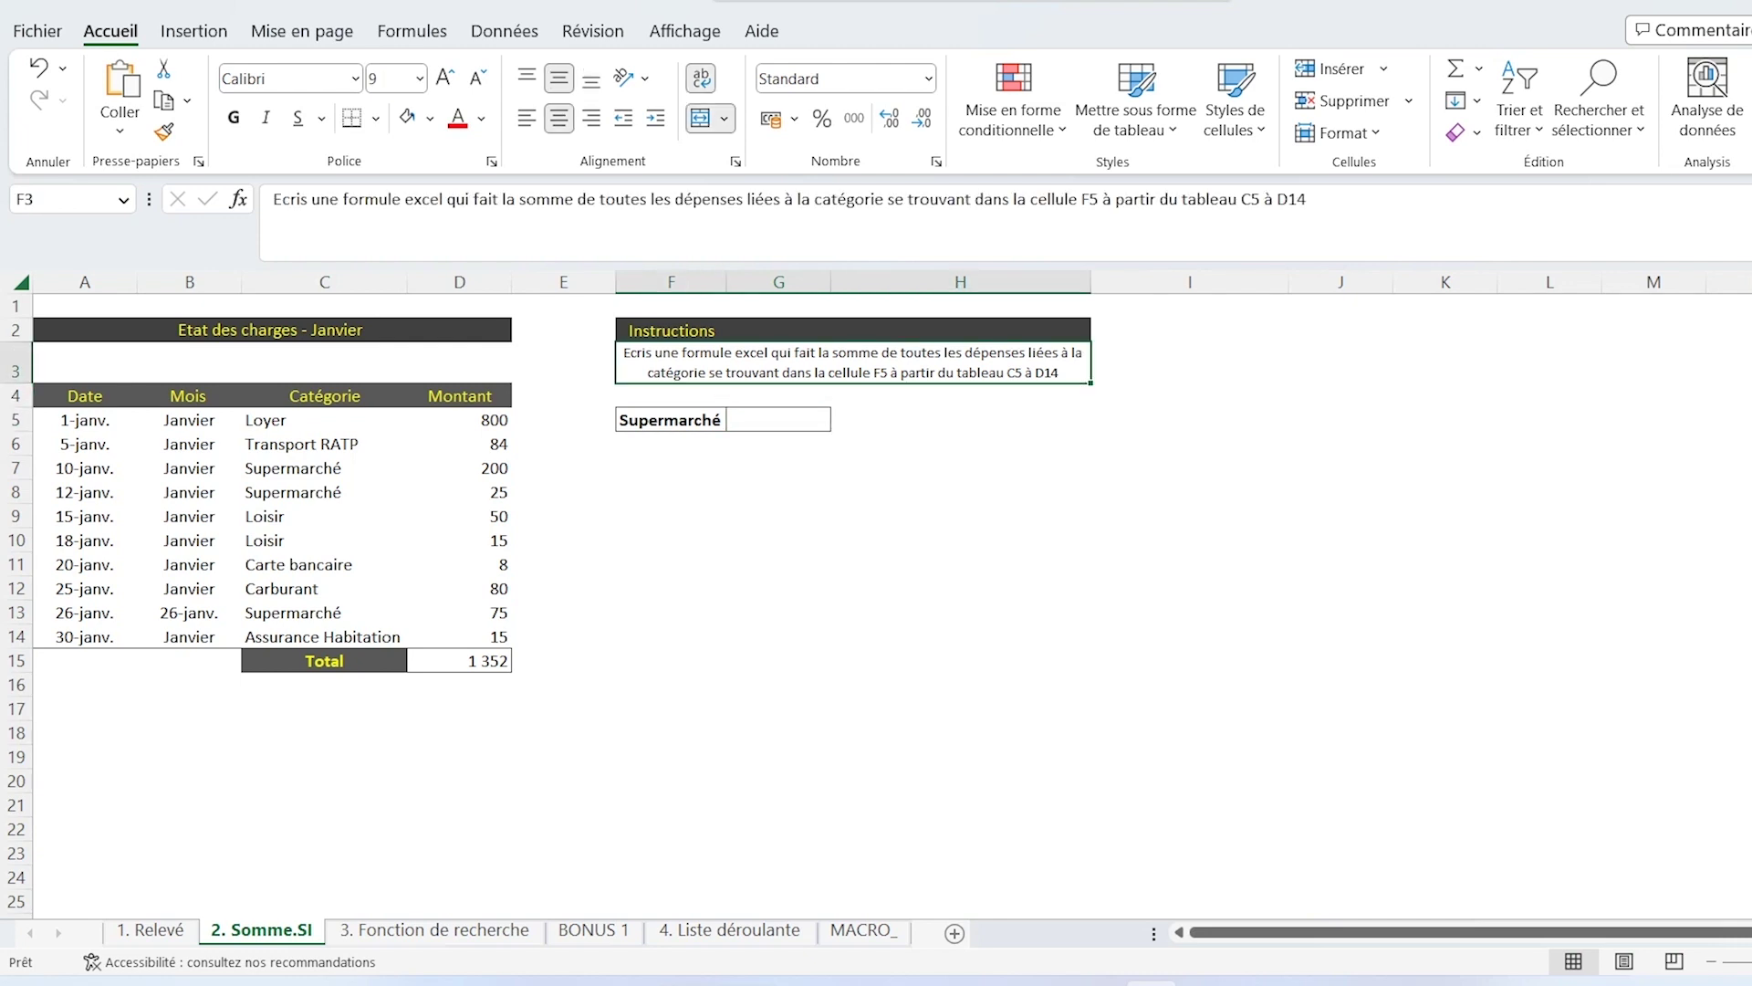
key(F2)
key(shift+Up)
key(shift+Home)
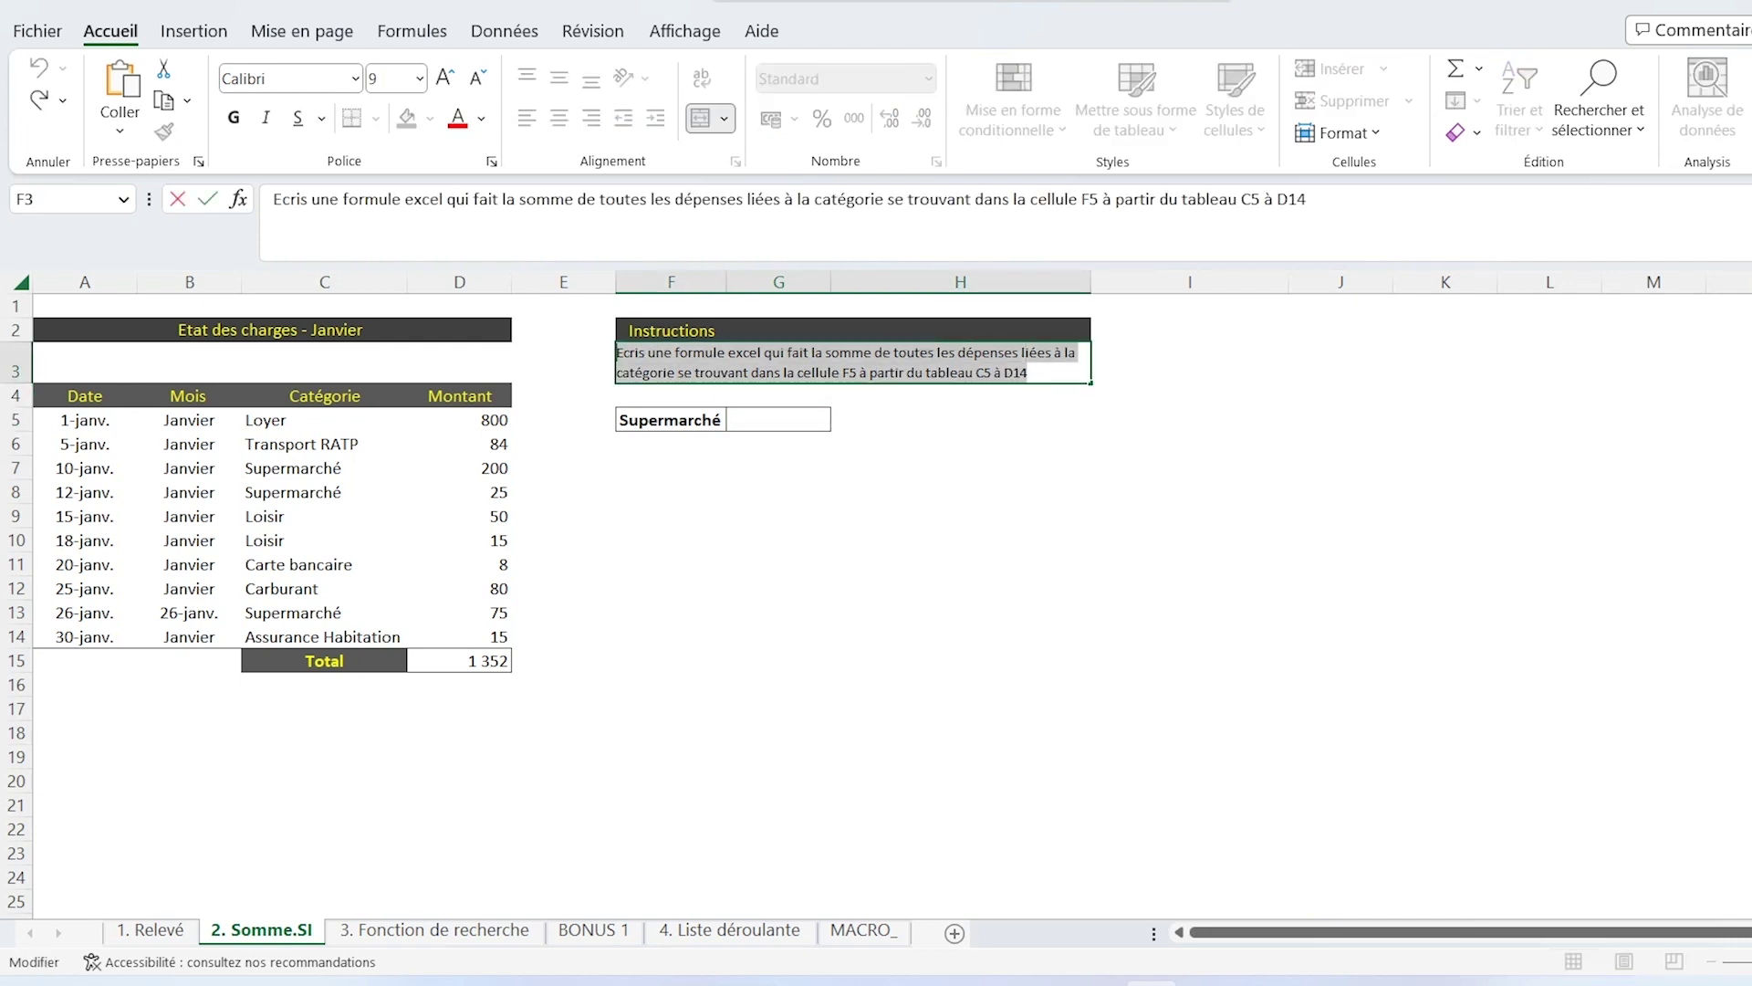
key(ctrl+c)
key(Escape)
key(alt+Tab)
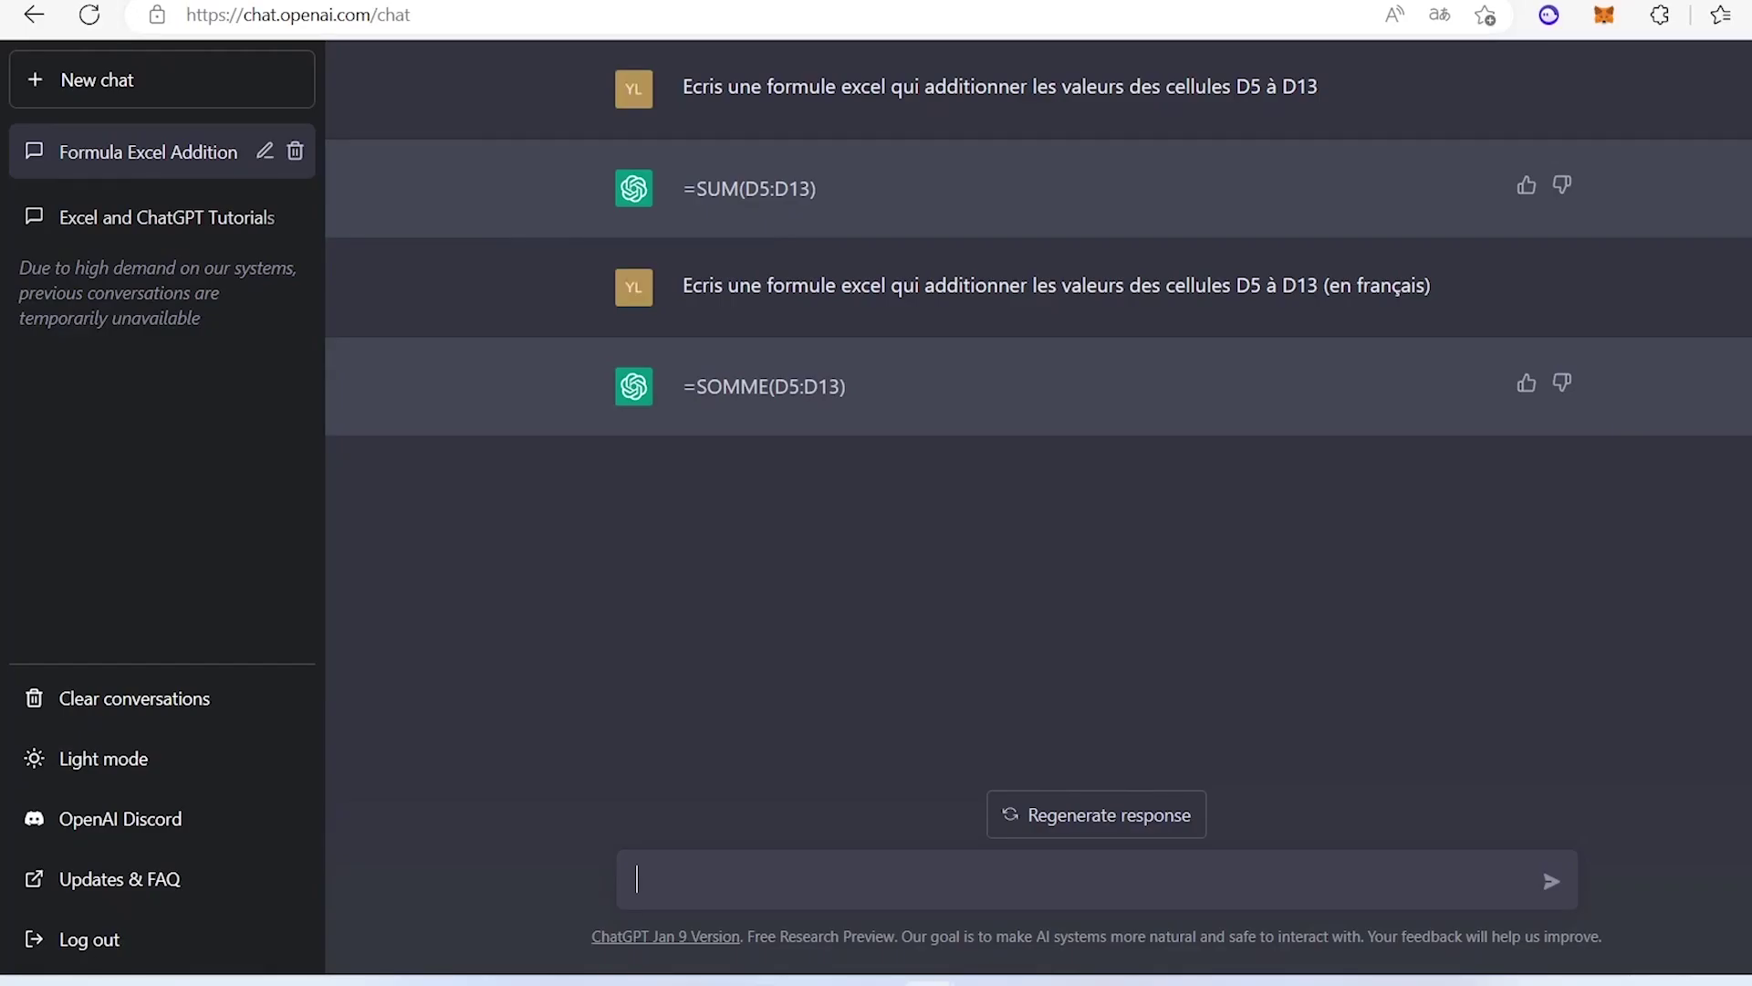
Ask ChatGPT 'en français' for the category sum and select the =SOMMEIF(C5:C14,F5,D5:D14) reply
key(ctrl+v)
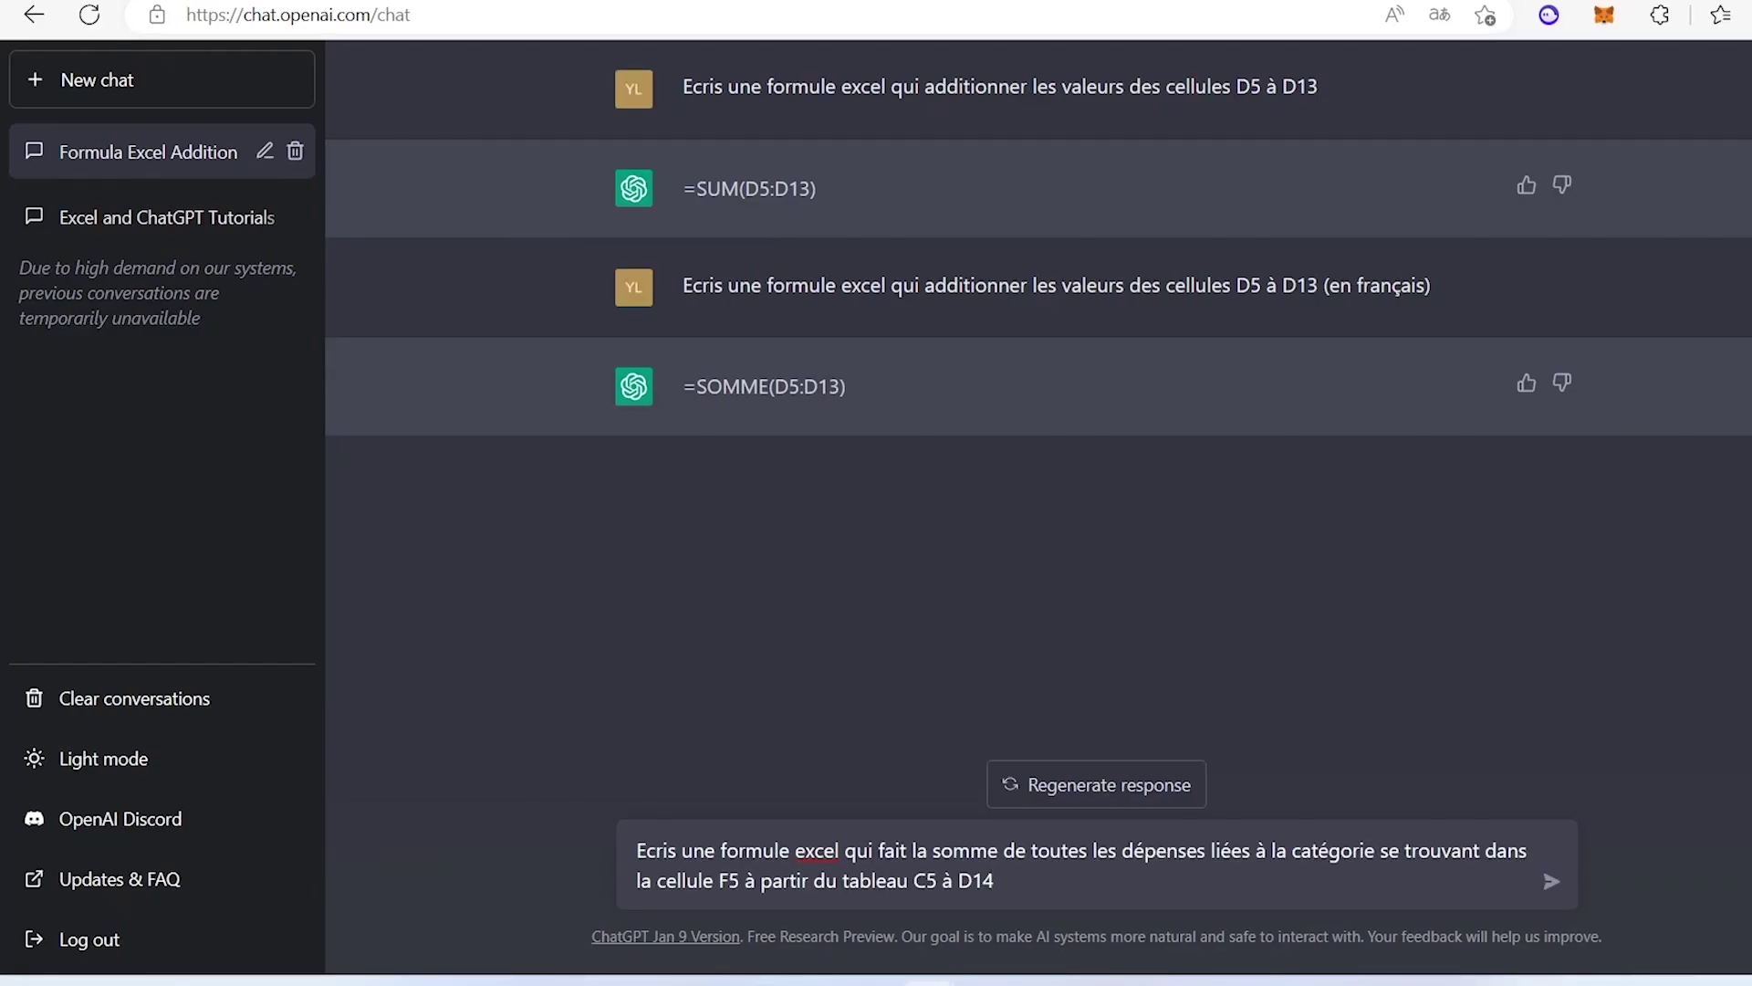
text(en franç)
text(ais)
key(Return)
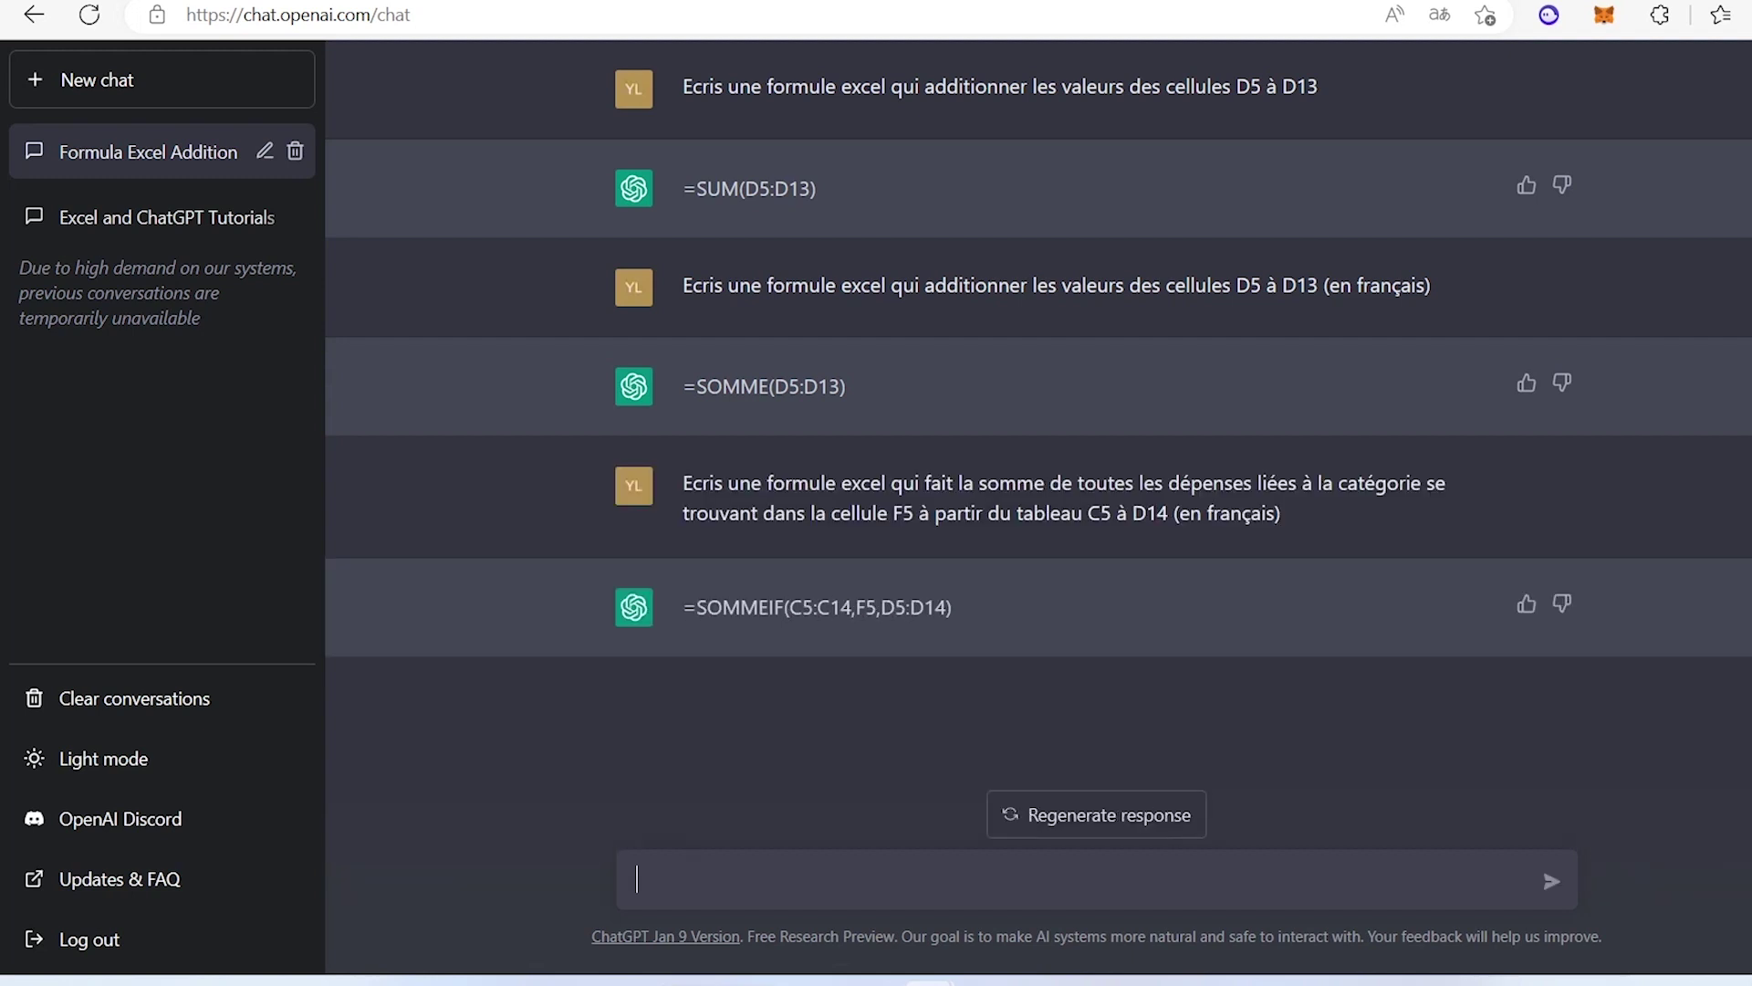
drag(953, 607, 683, 607)
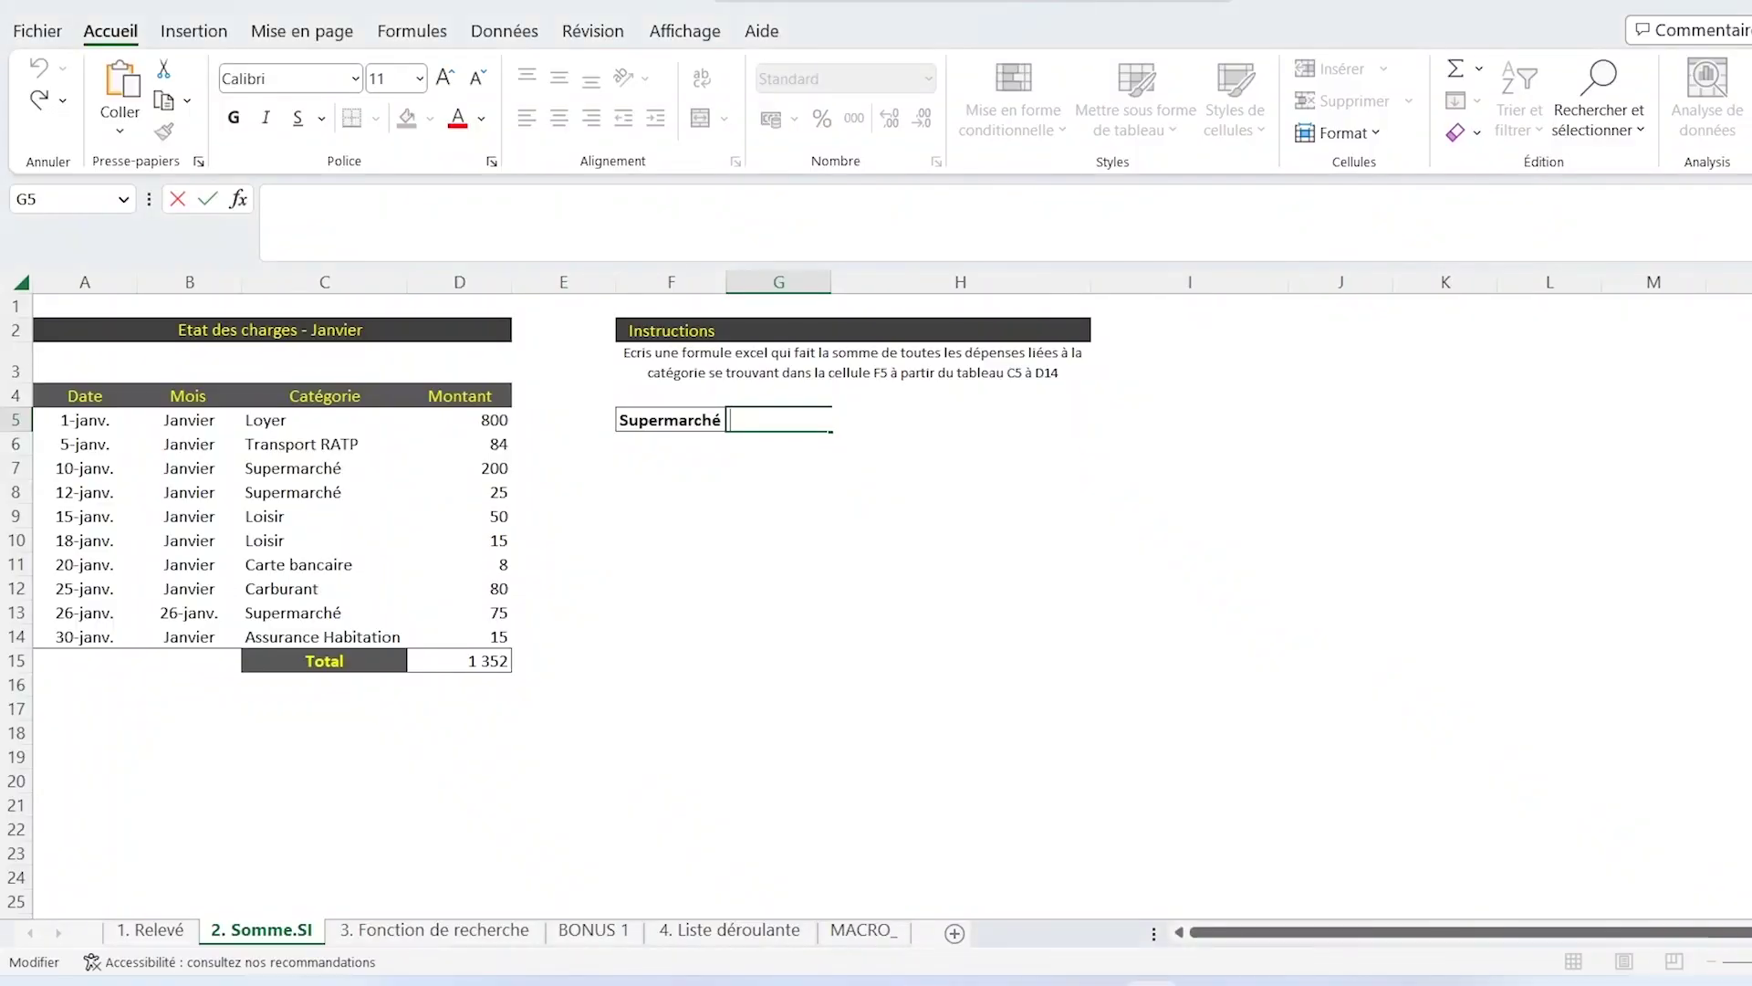
Enter =SOMMEIF(C5:C14;F5;D5:D14) in G5, swapping the commas for semicolons
key(ctrl+v)
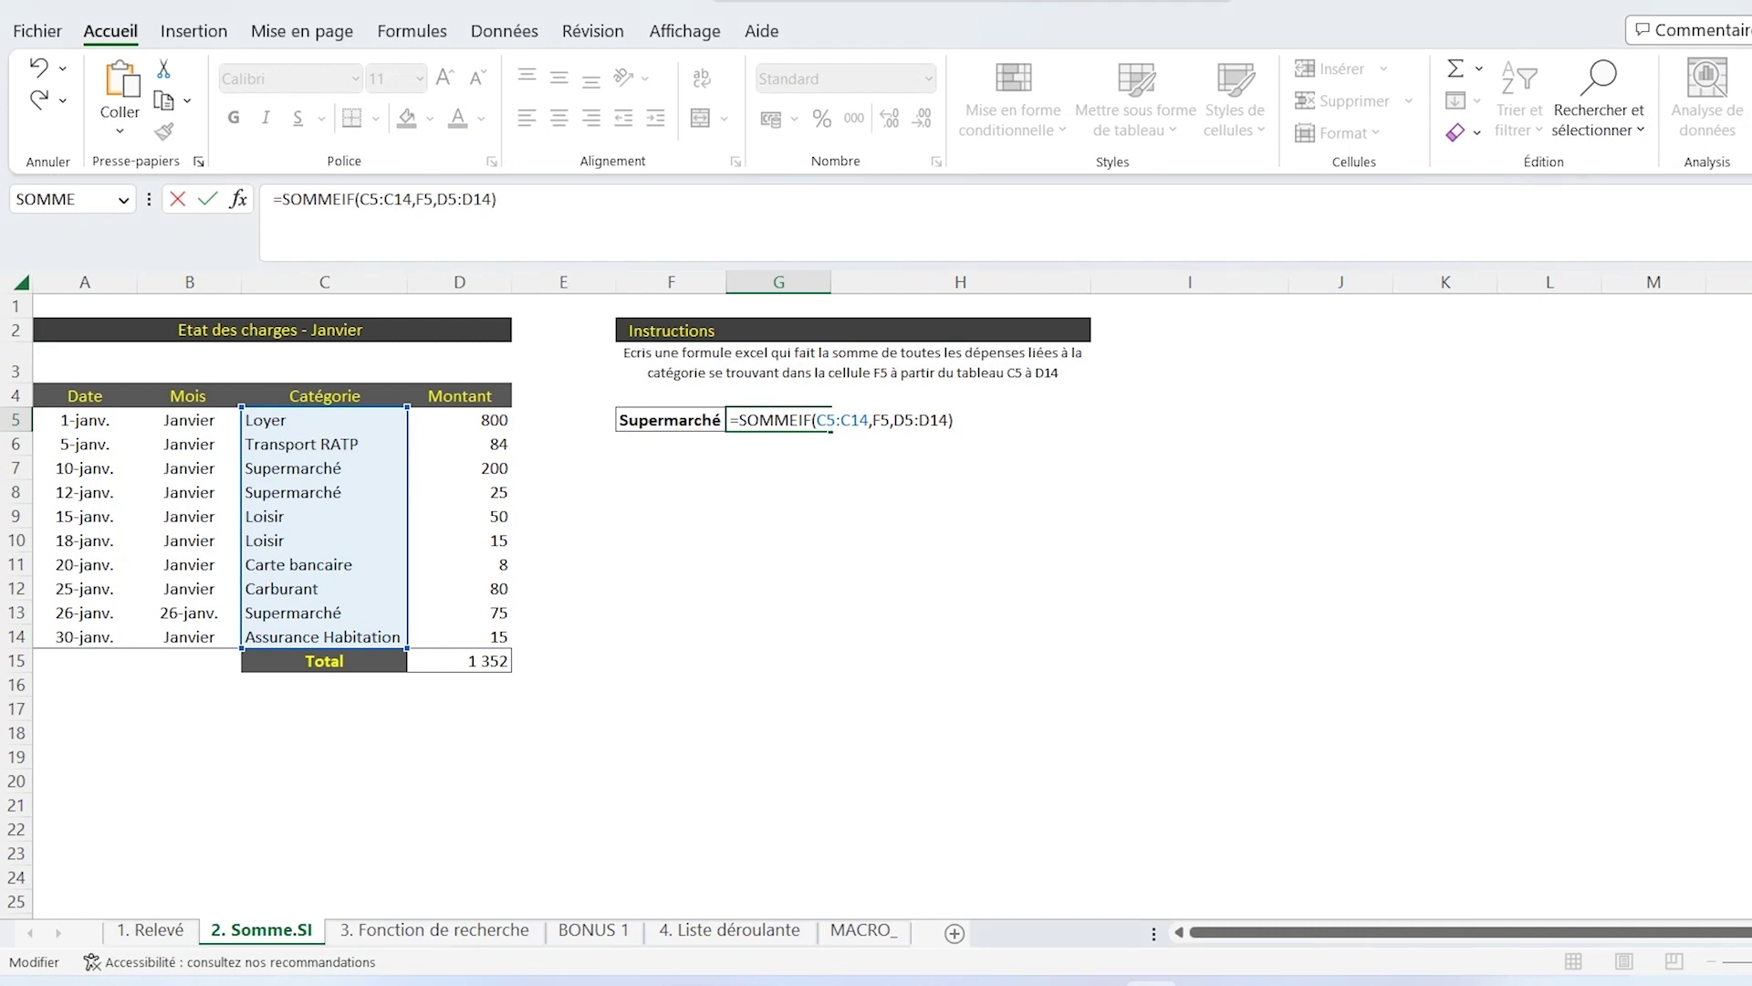
click(412, 199)
key(Delete)
text(;)
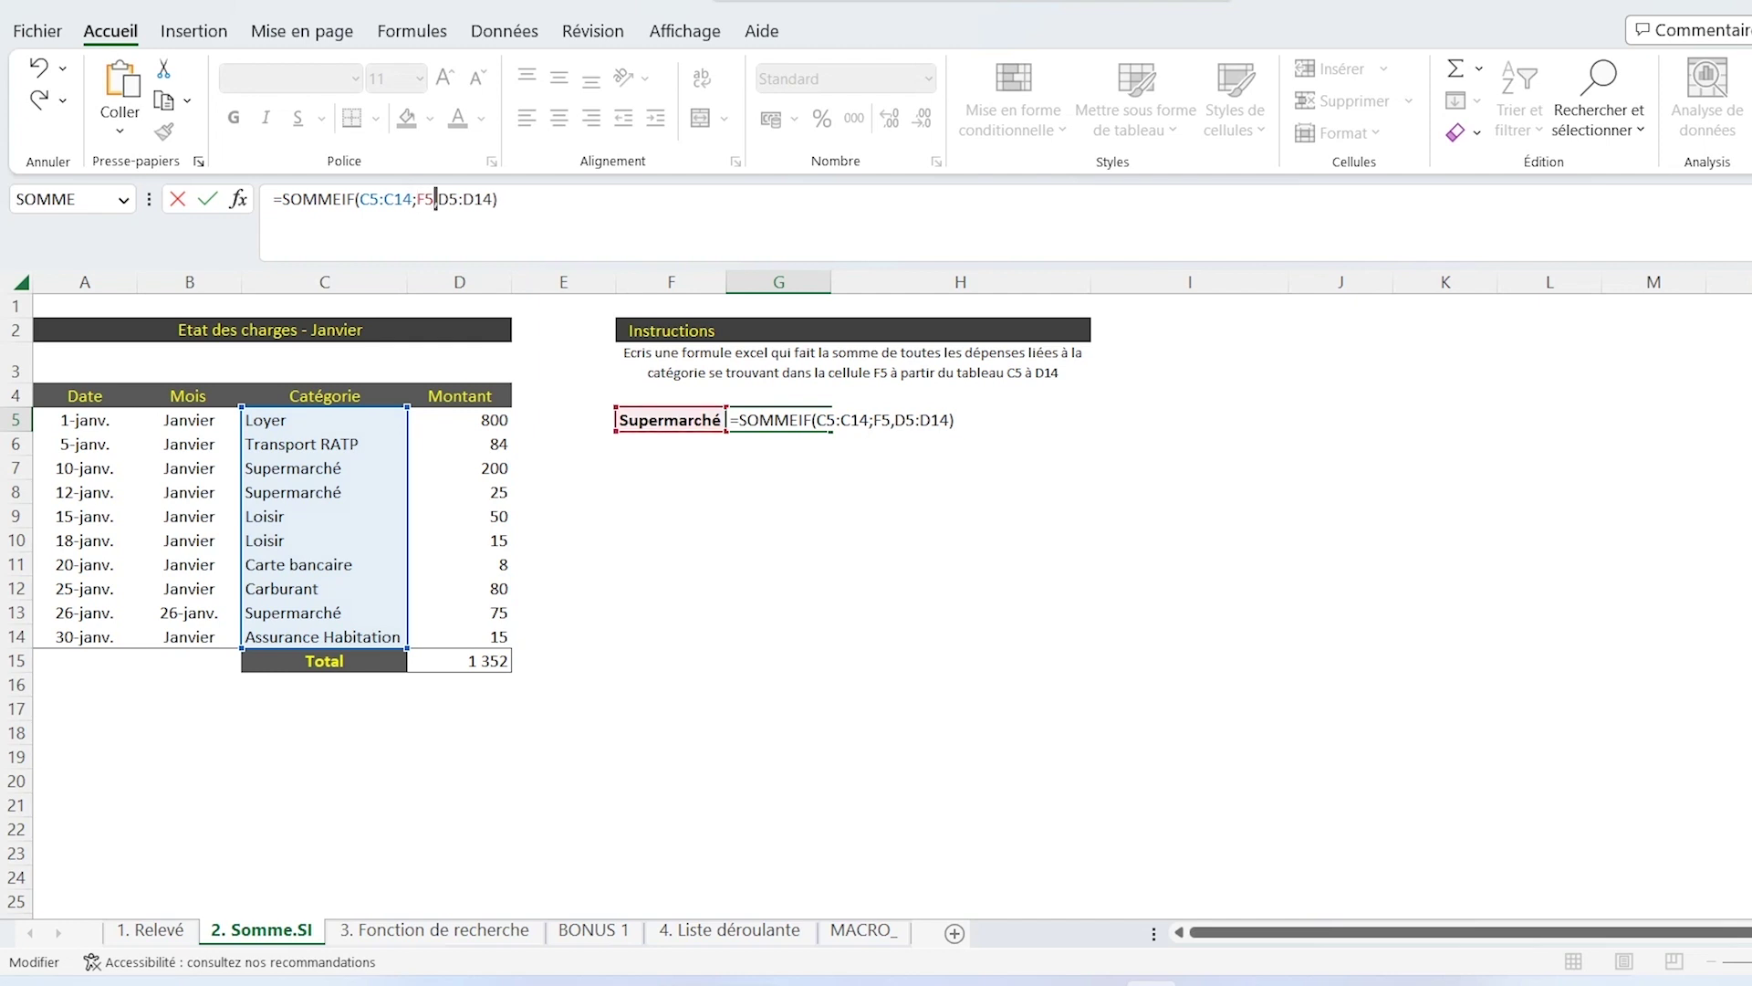
key(Delete)
text(;)
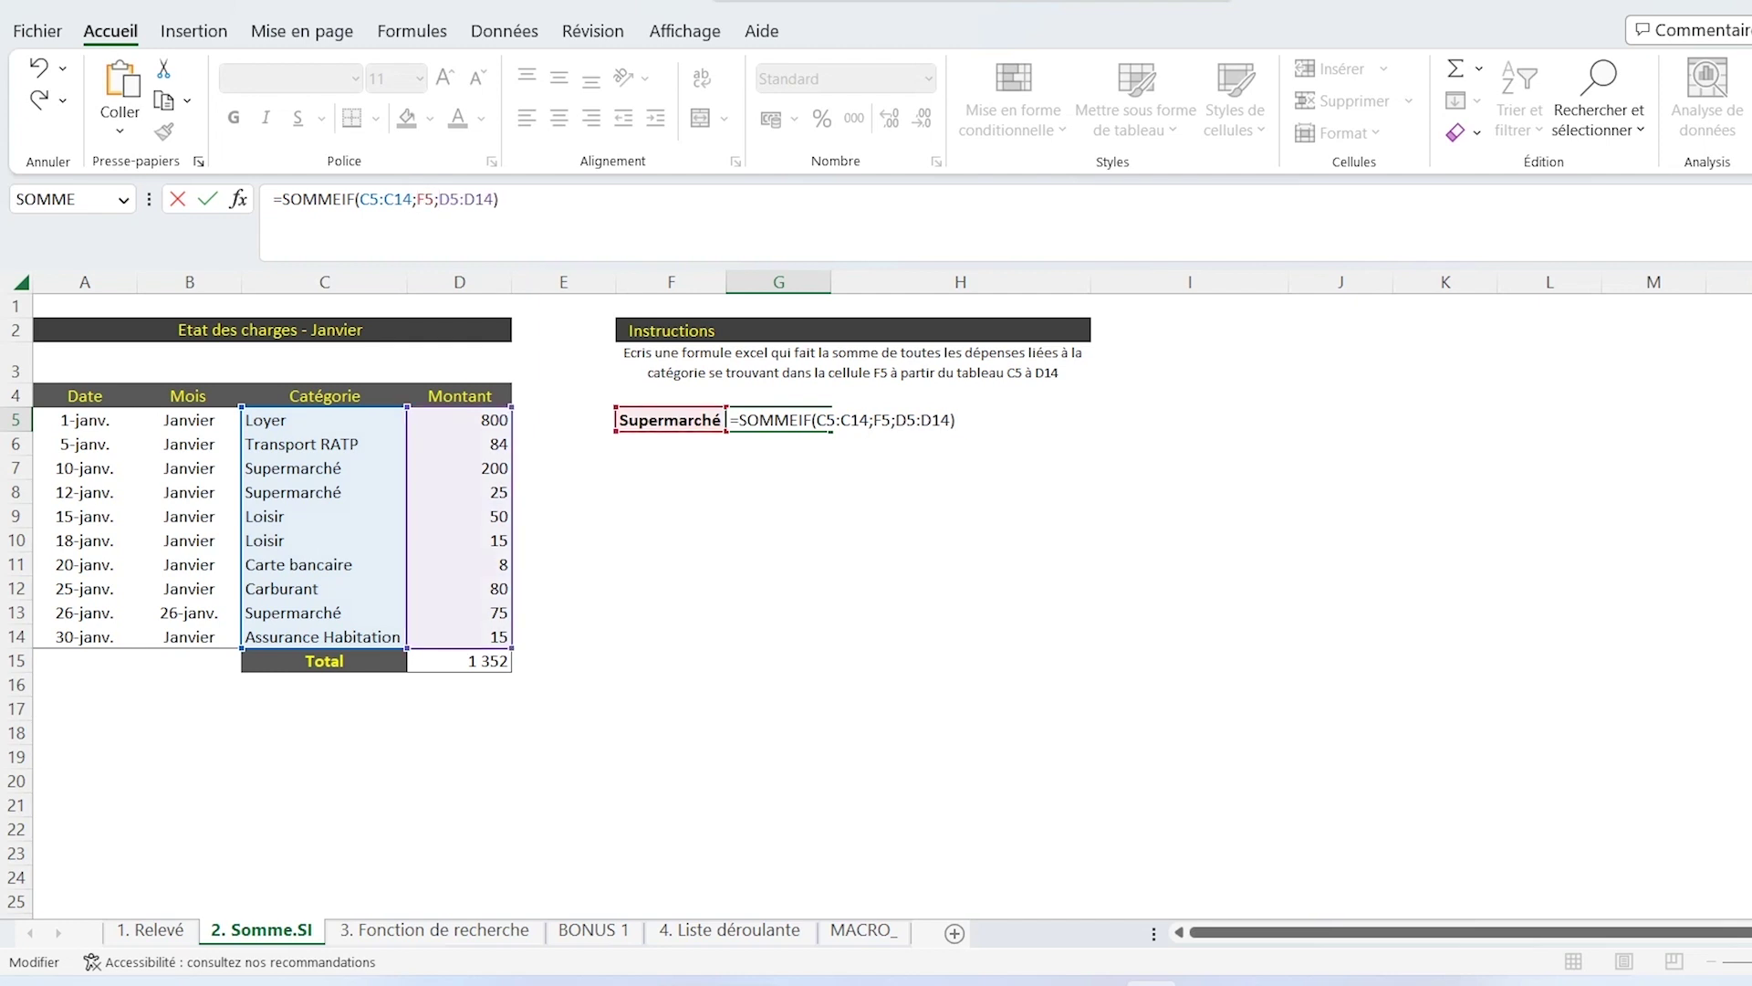
key(Return)
Reopen G5's formula to inspect the #NOM? error and select ChatGPT's SOMMEIF answer
click(778, 418)
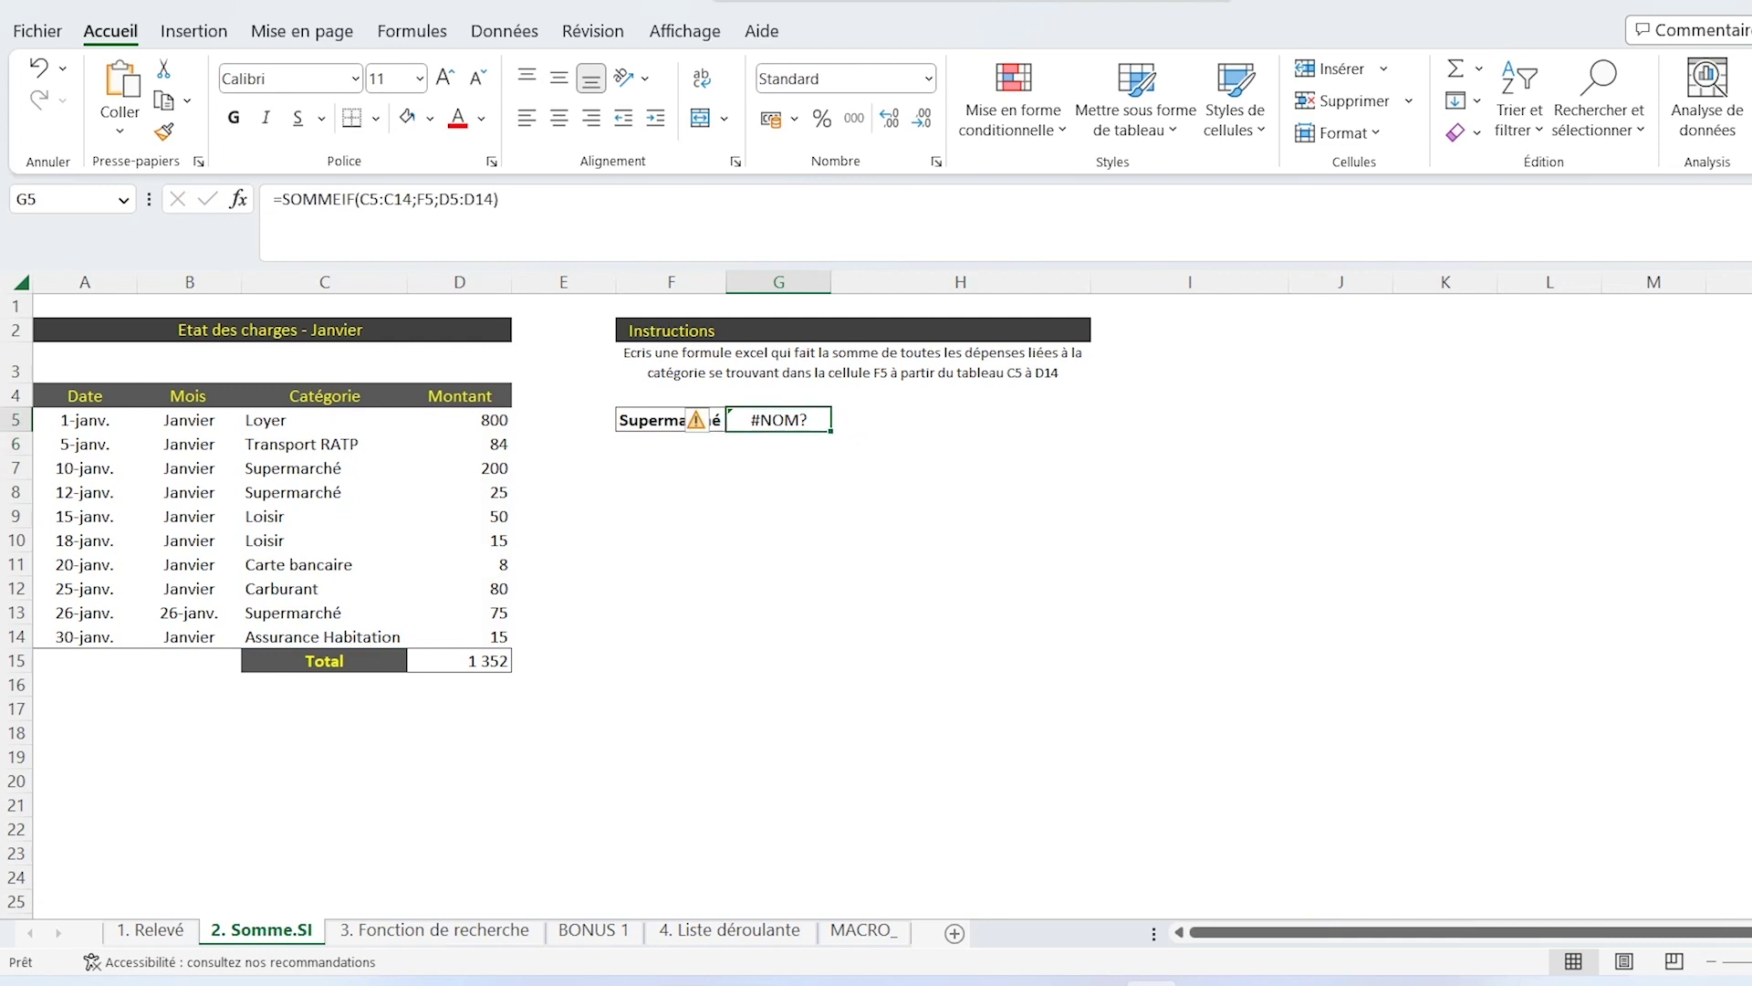
key(F2)
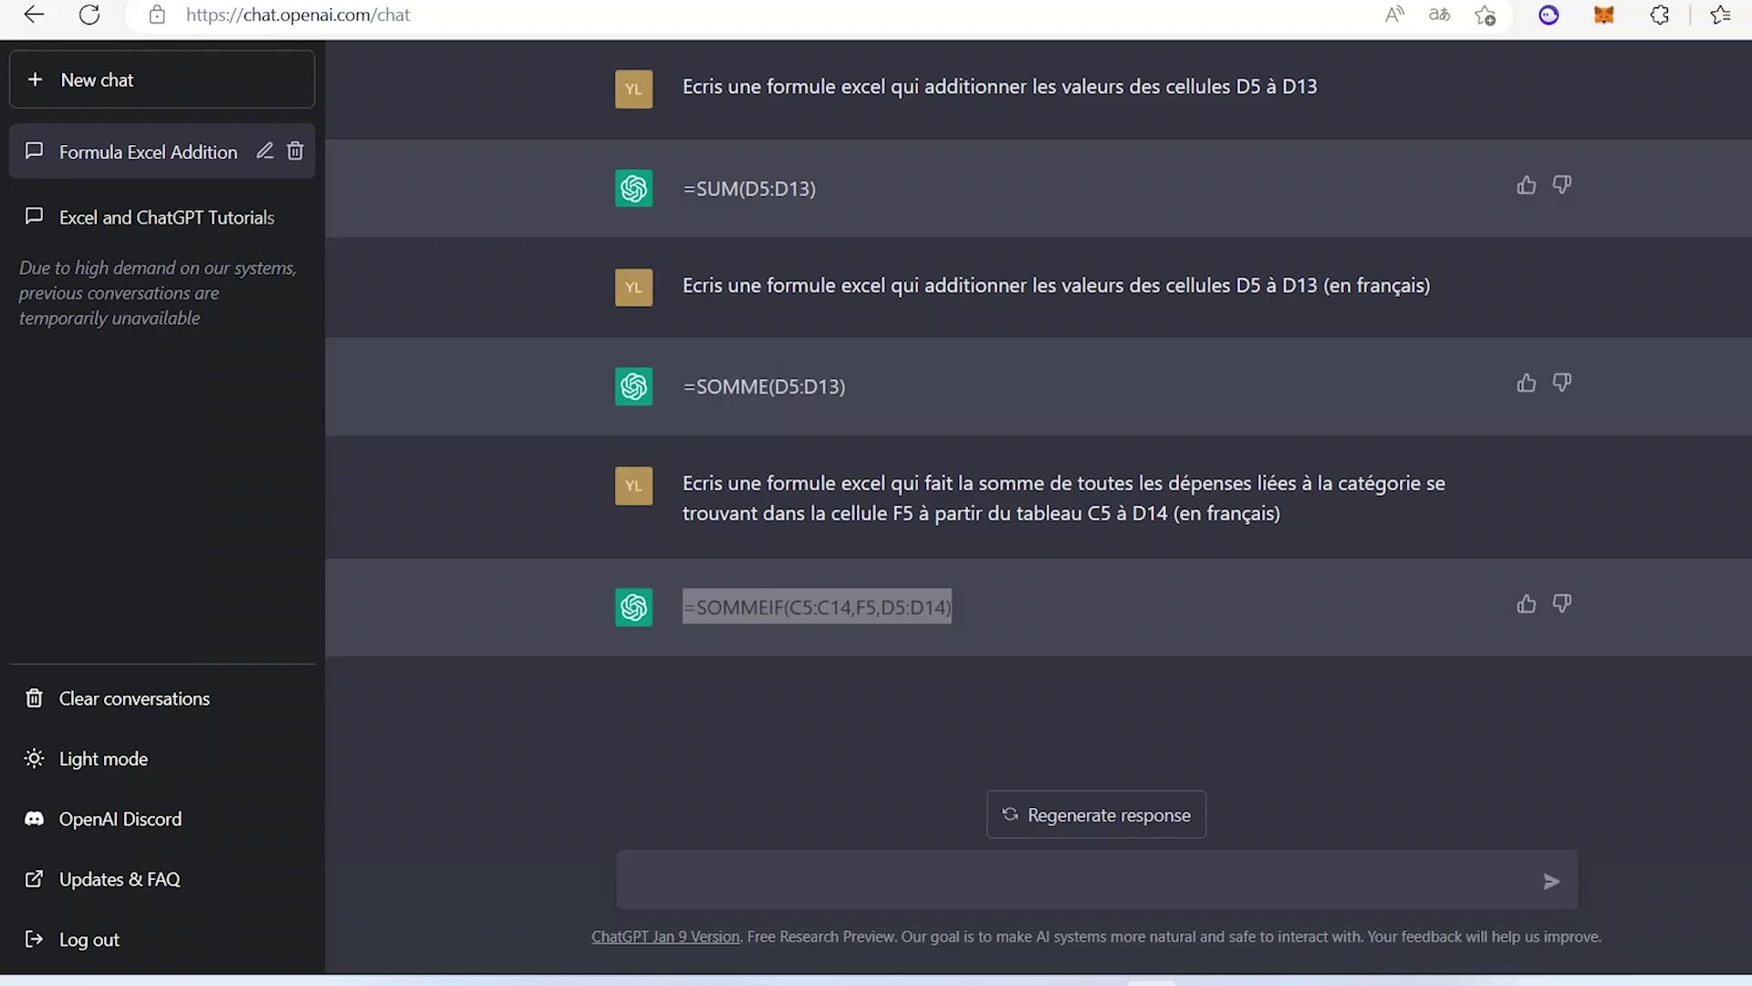
triple_click(817, 606)
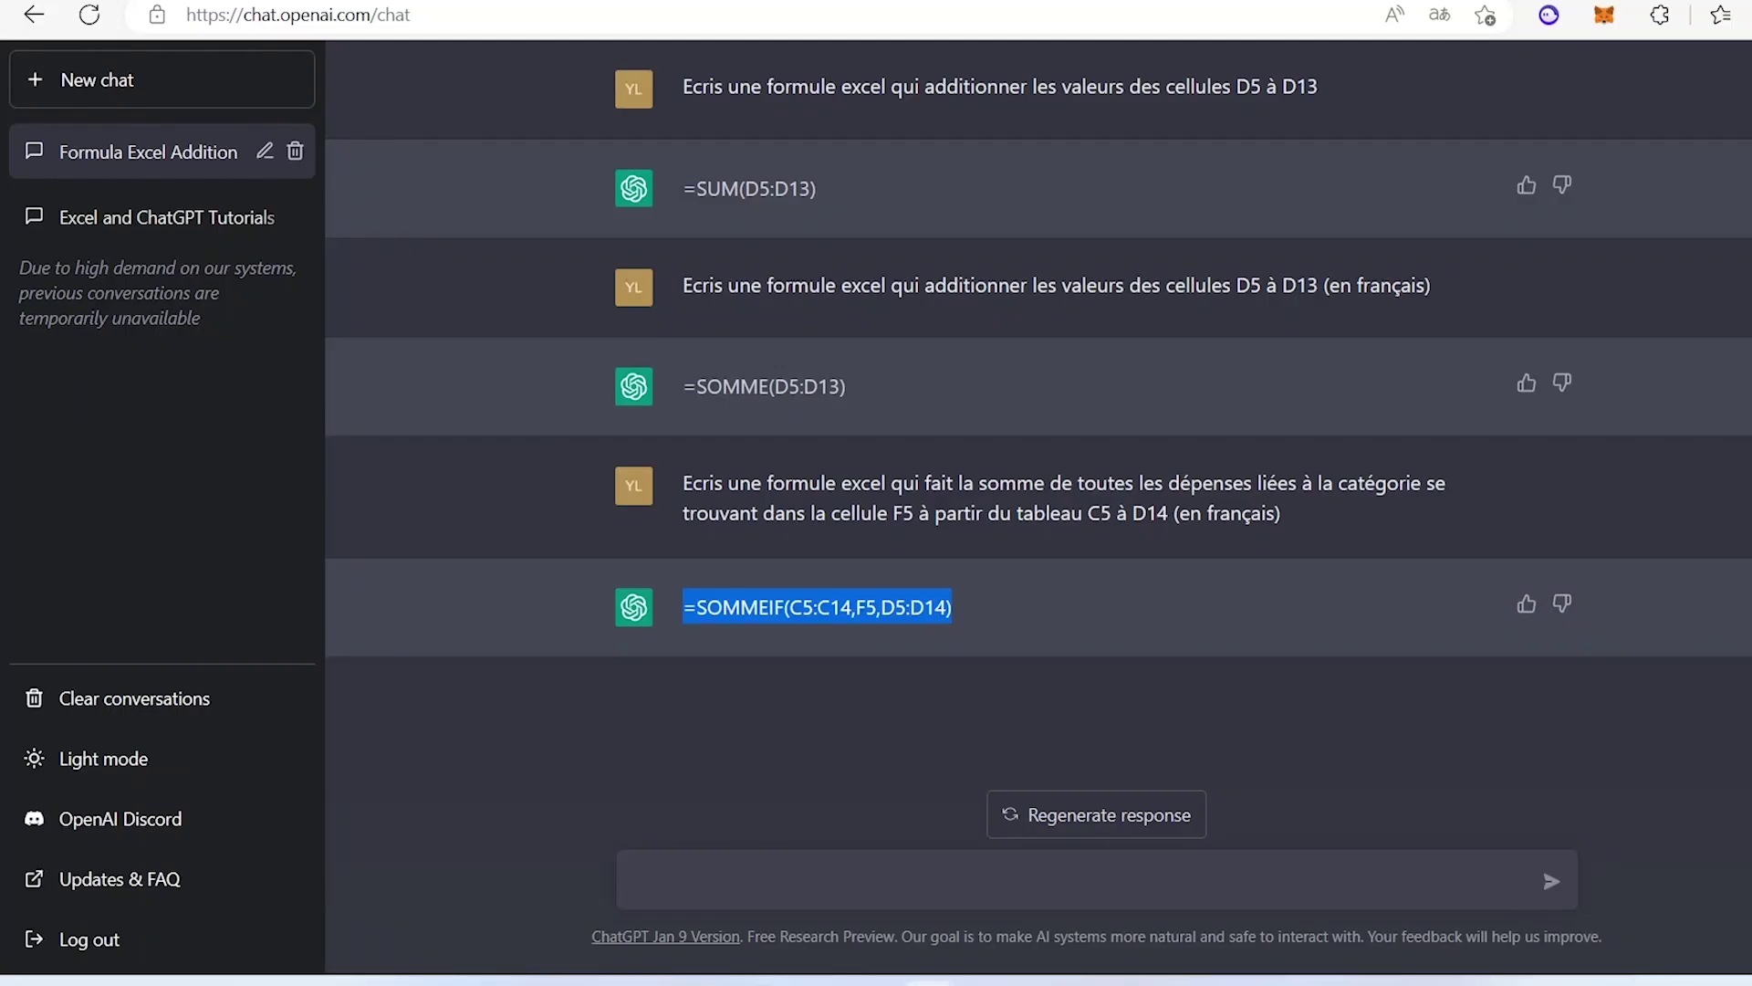
Tell ChatGPT the formula doesn't work and select its =SOMME(SI(C5:C14=F5,D5:D14)) fix
click(636, 879)
text(a formule ne fonciton)
key(BackSpace)
key(BackSpace)
key(BackSpace)
text(tionne pas. Peut)
key(BackSpace)
text(x tu la corrig)
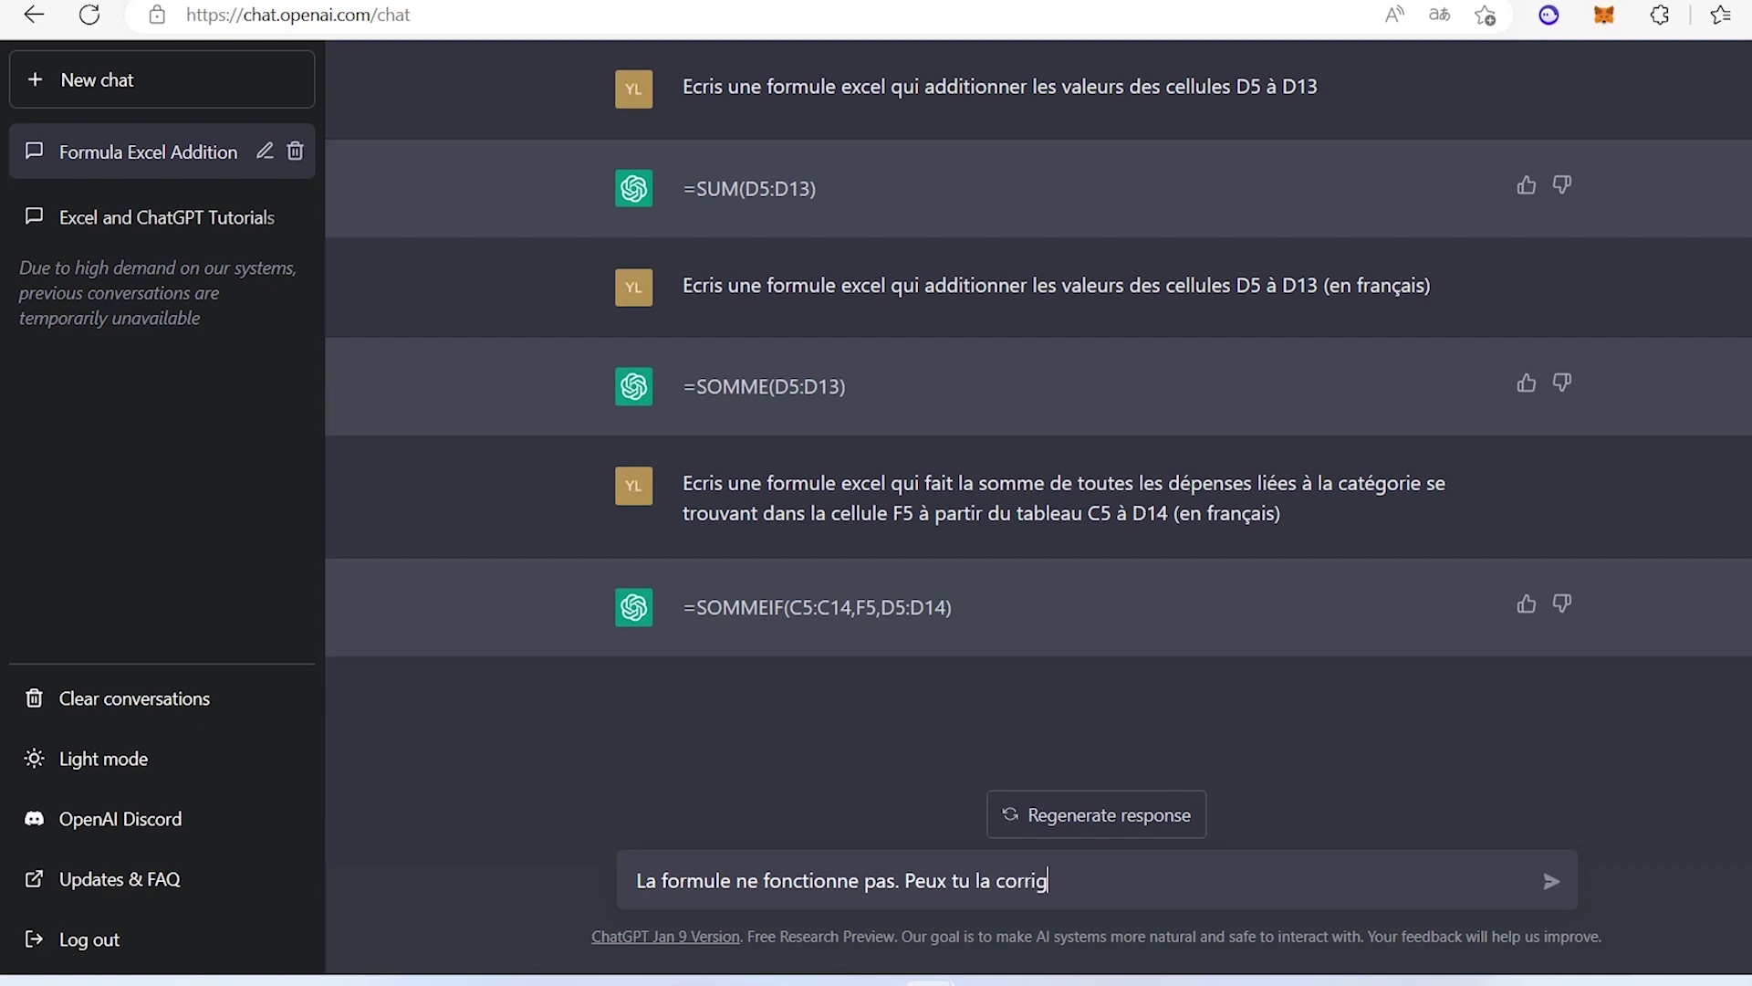
text(er?)
key(Return)
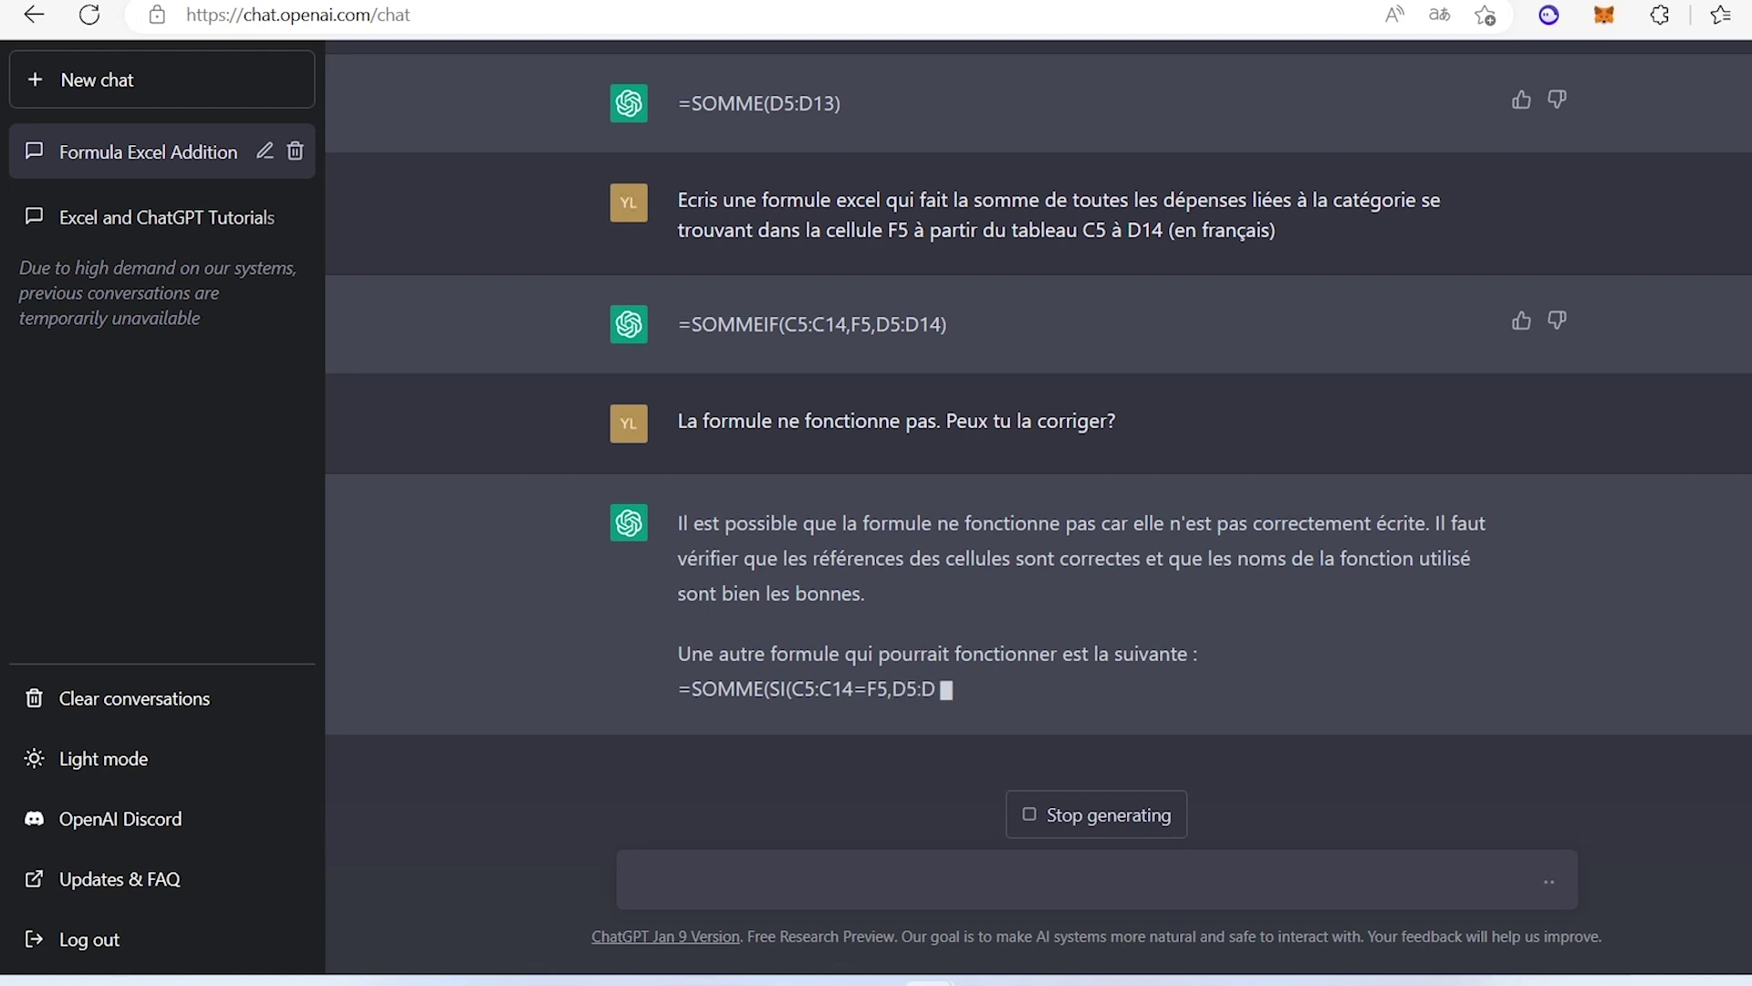
drag(971, 557, 677, 558)
key(ctrl+c)
key(alt+Tab)
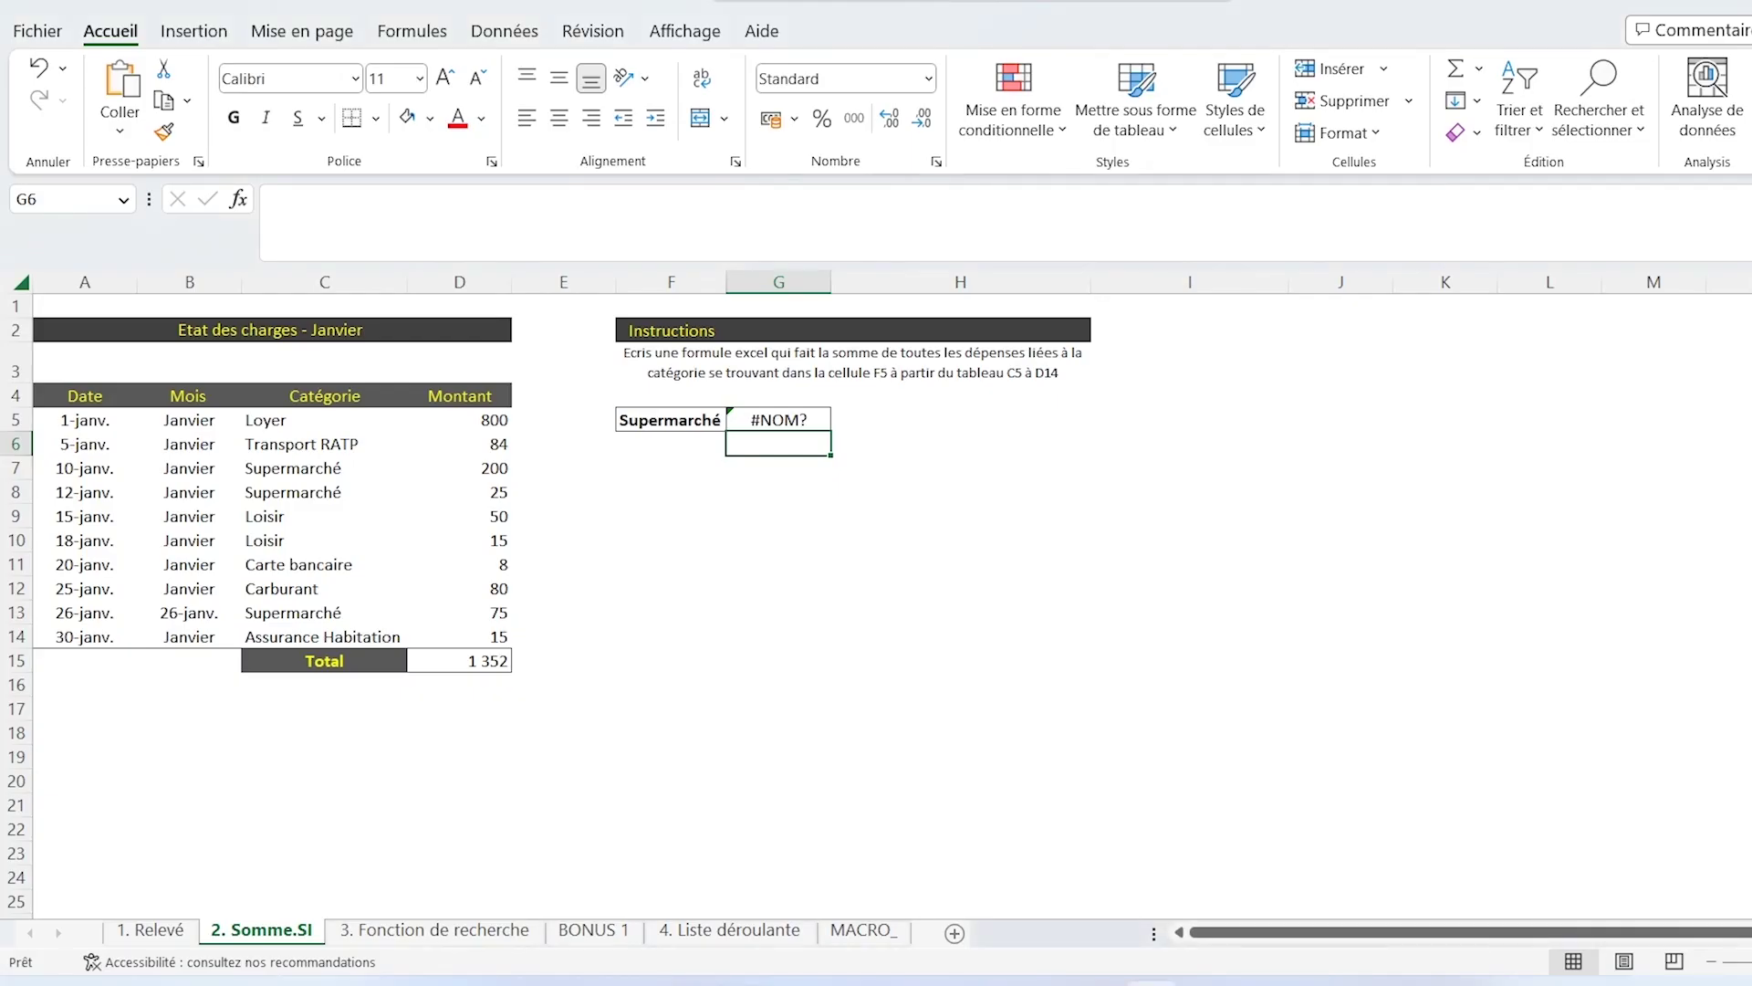
Replace G5's formula with =SOMME(SI(C5:C14=F5;D5:D14)) using a semicolon separator
click(779, 420)
key(F2)
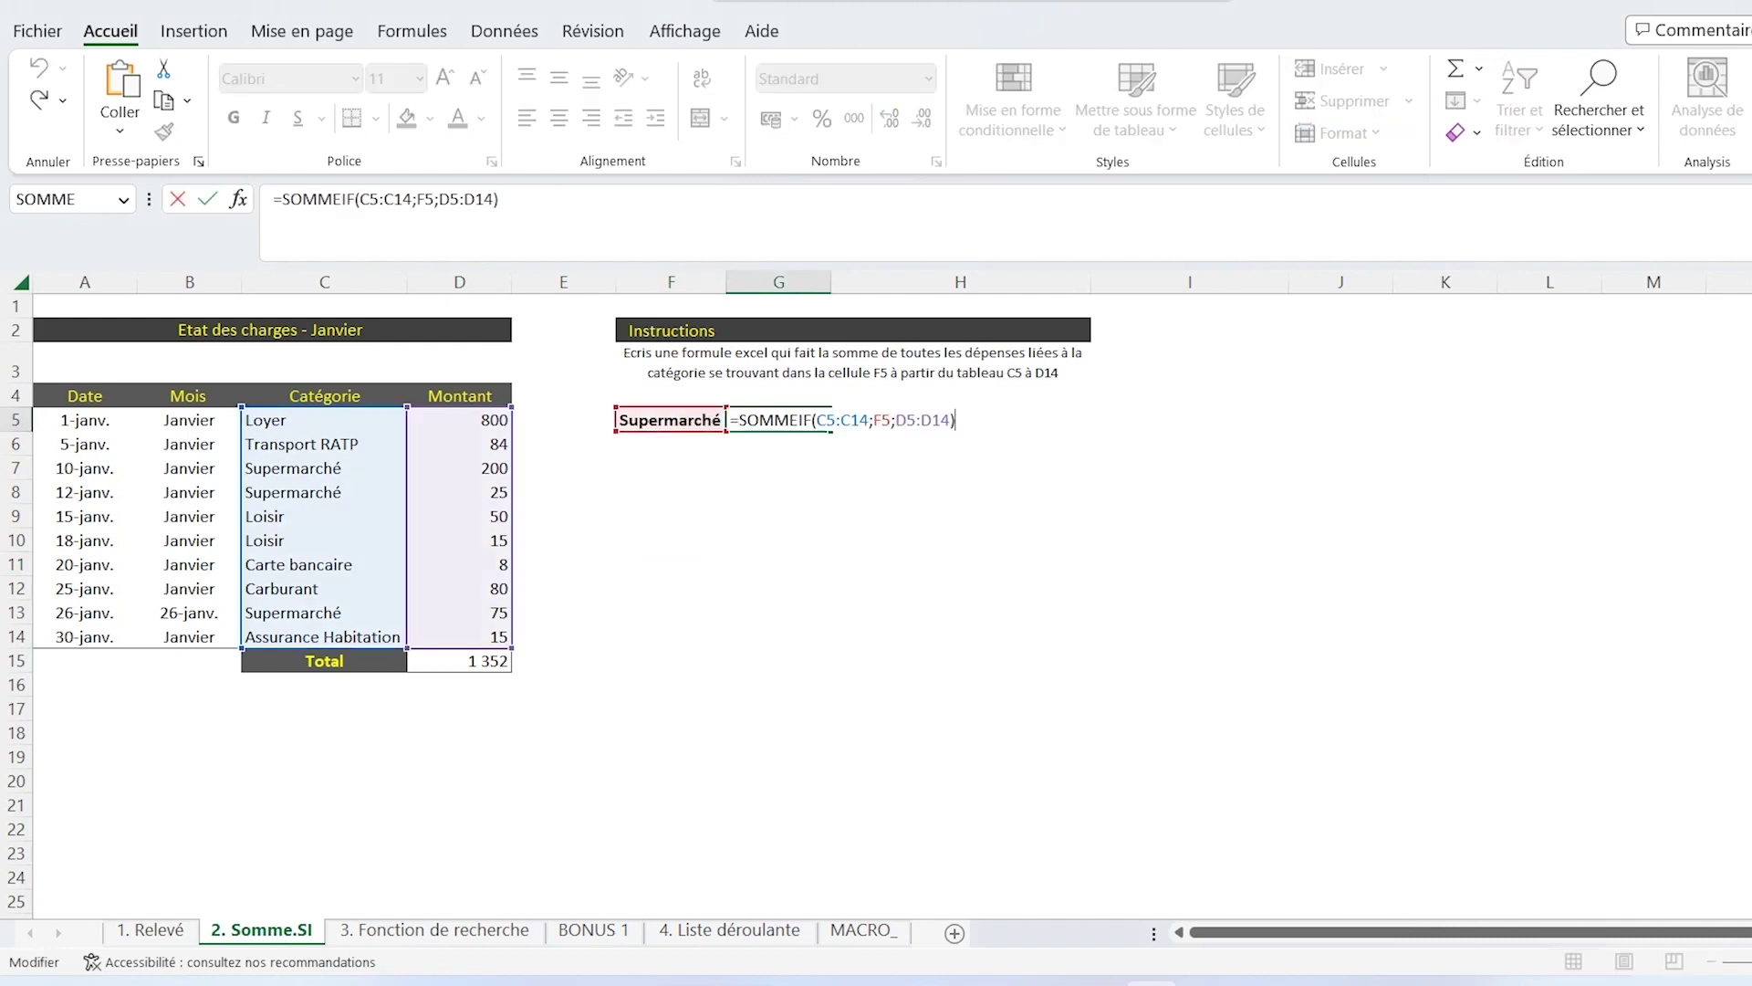
key(ctrl+v)
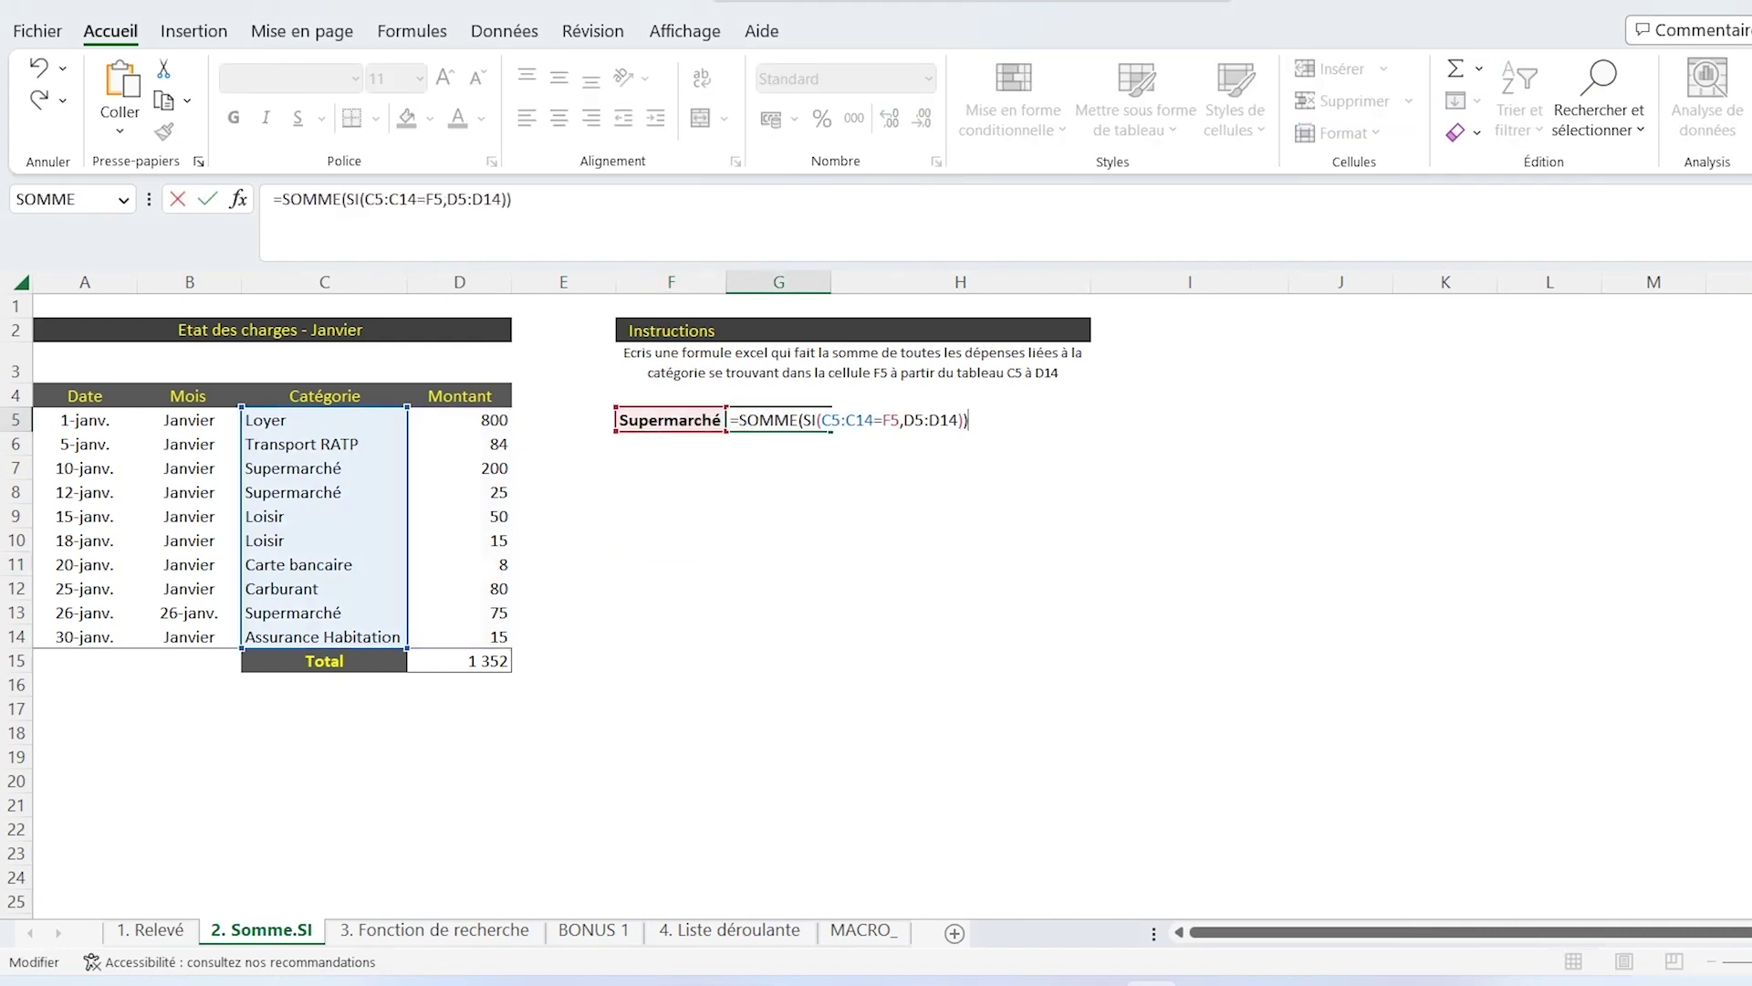
click(445, 199)
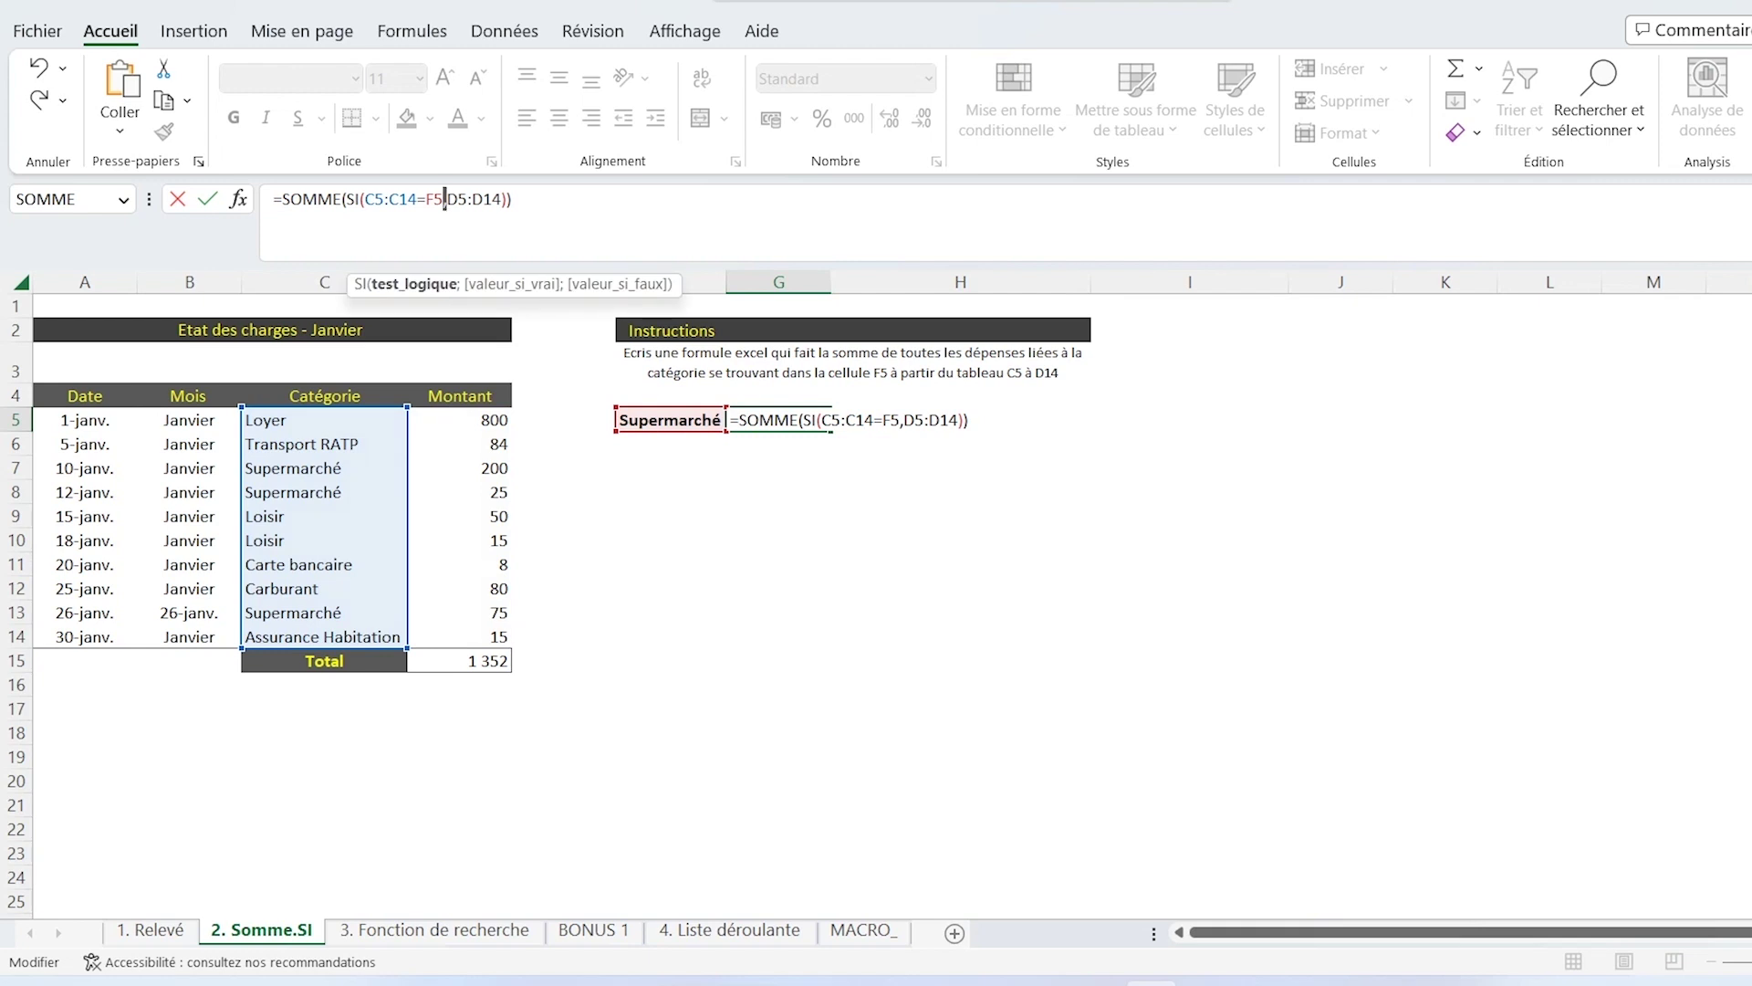
text(;)
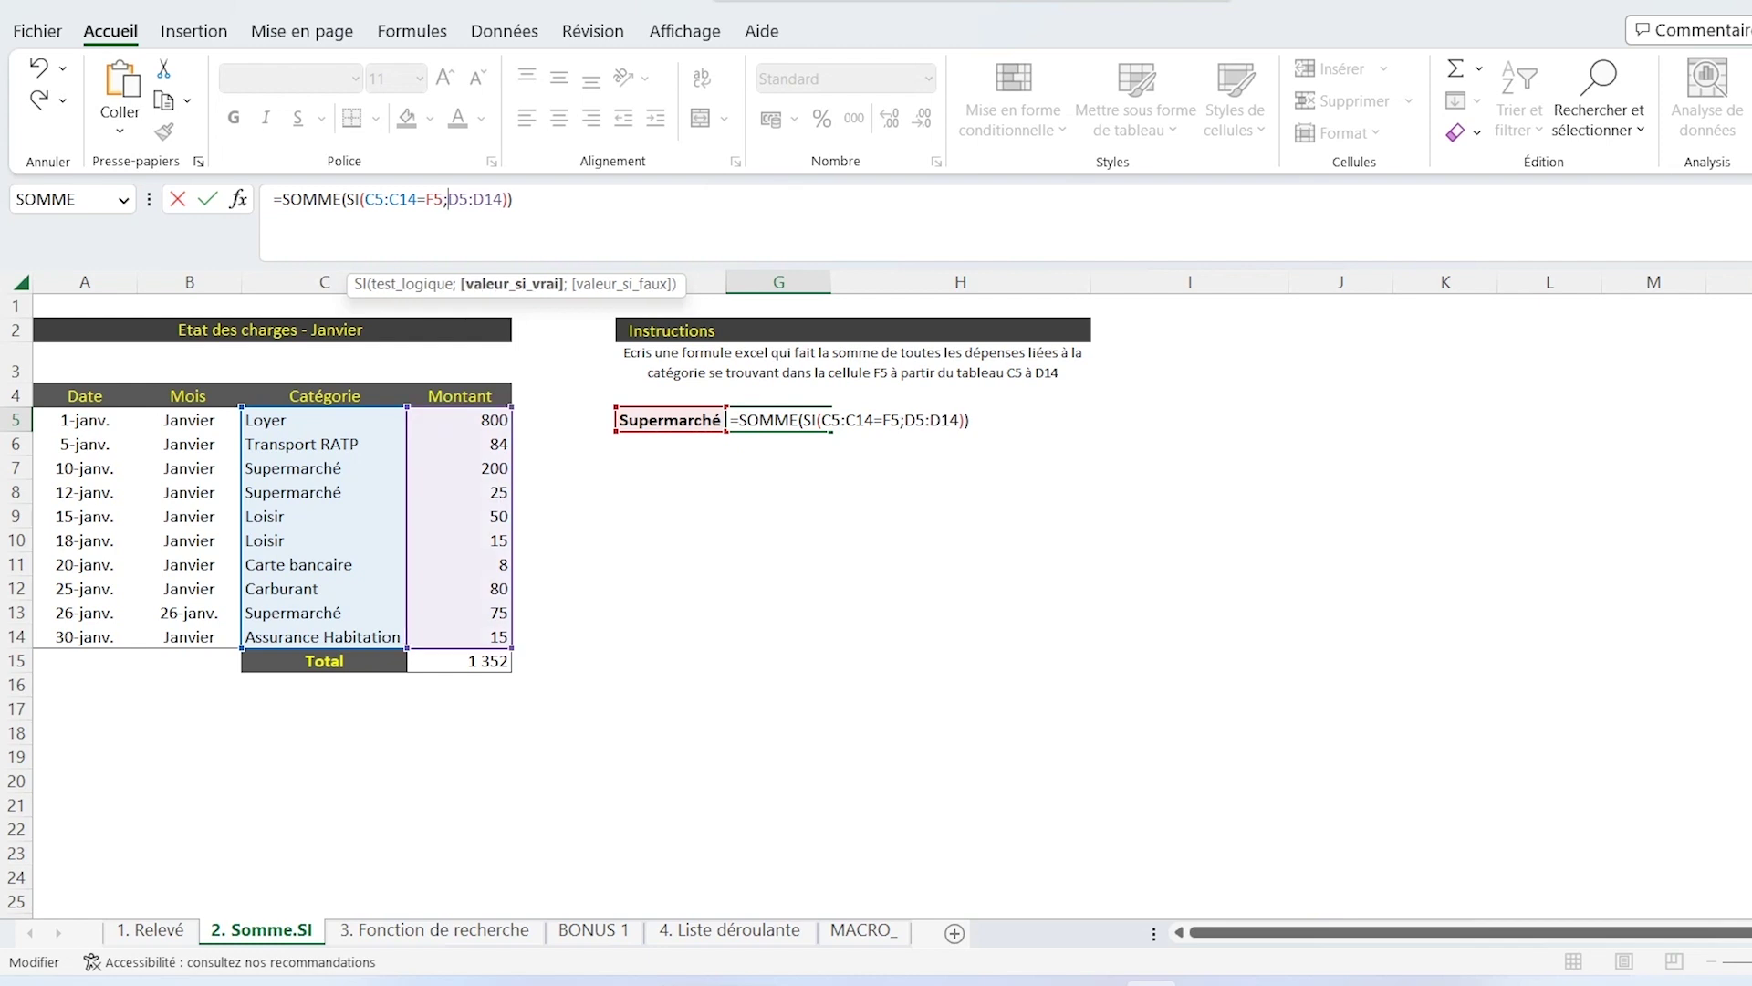
key(Return)
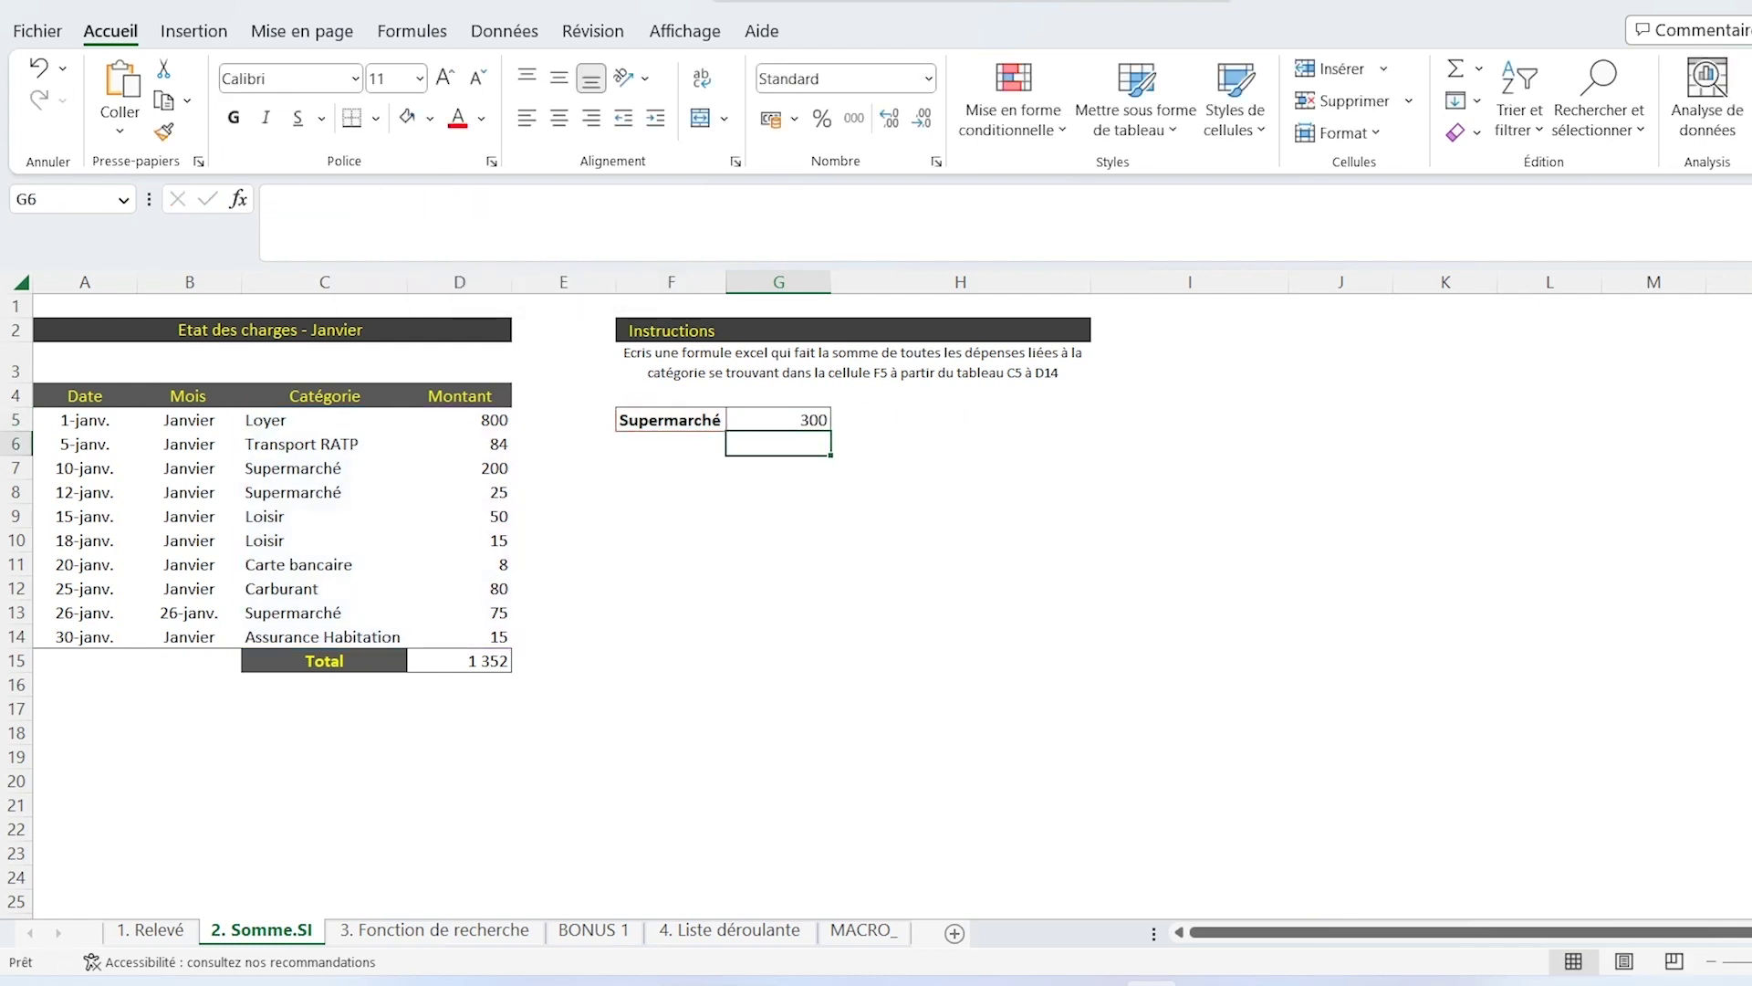
Verify the Supermarché amounts in D7, D8 and D13 total 300, then review G5
click(459, 467)
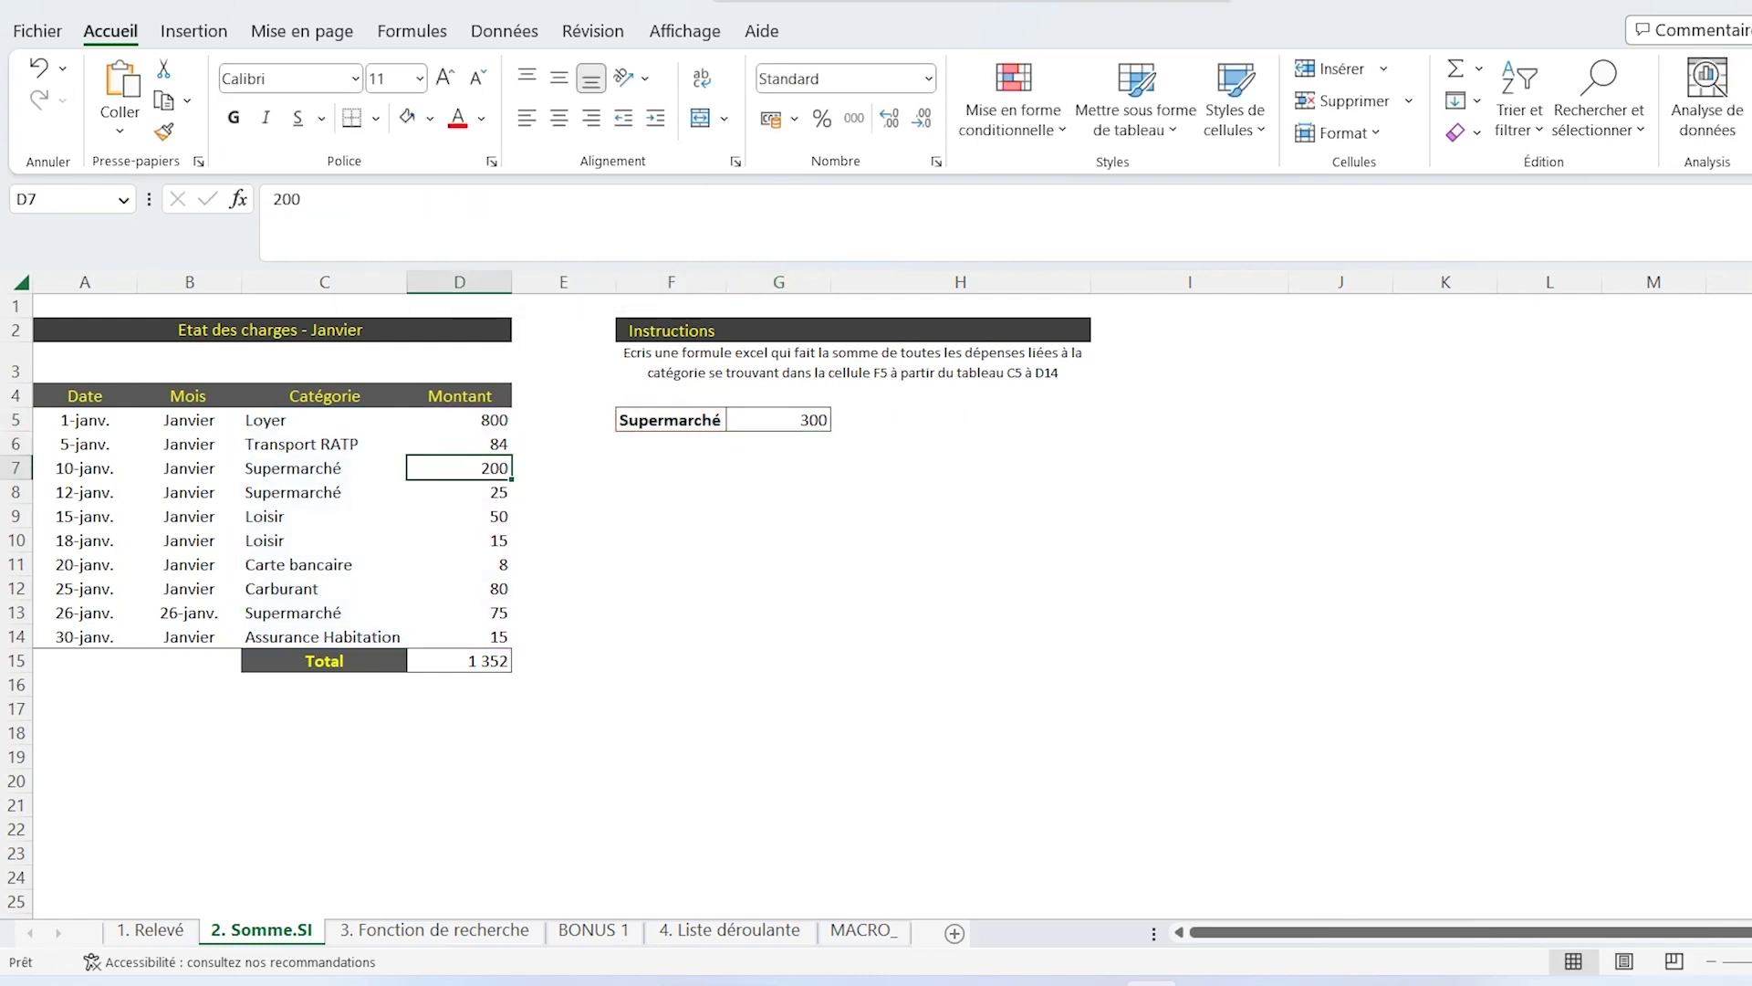
ctrl+click(459, 492)
ctrl+click(459, 612)
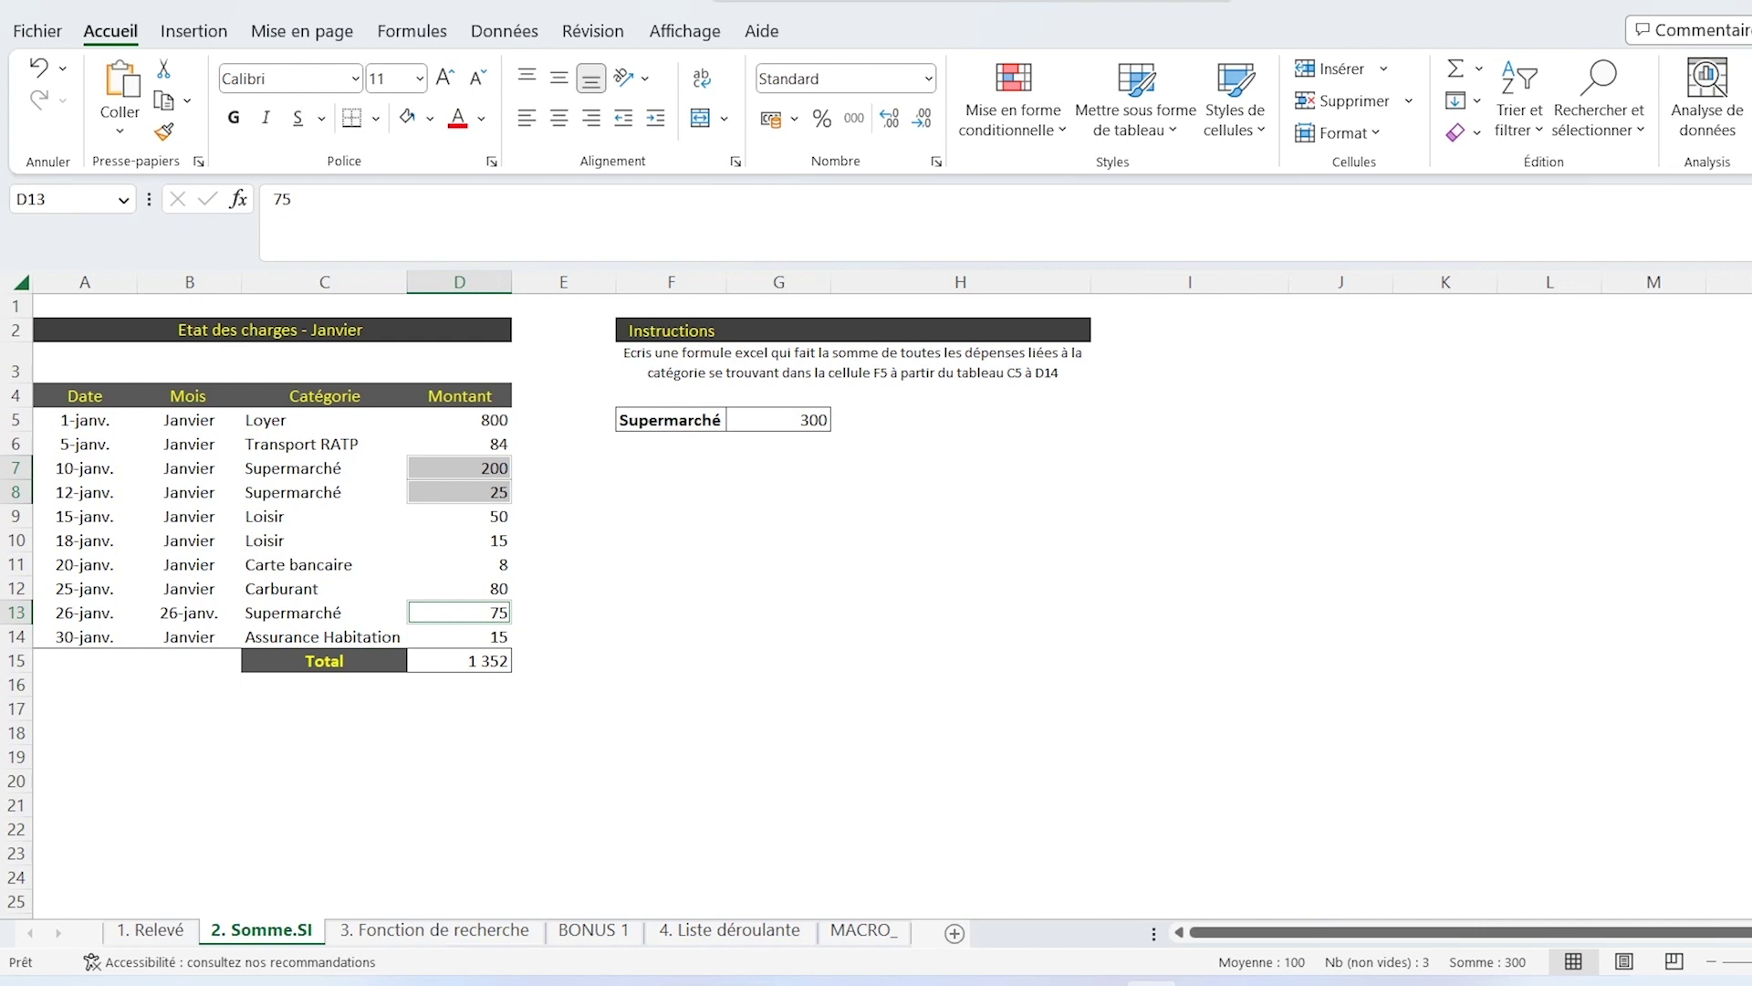
click(779, 420)
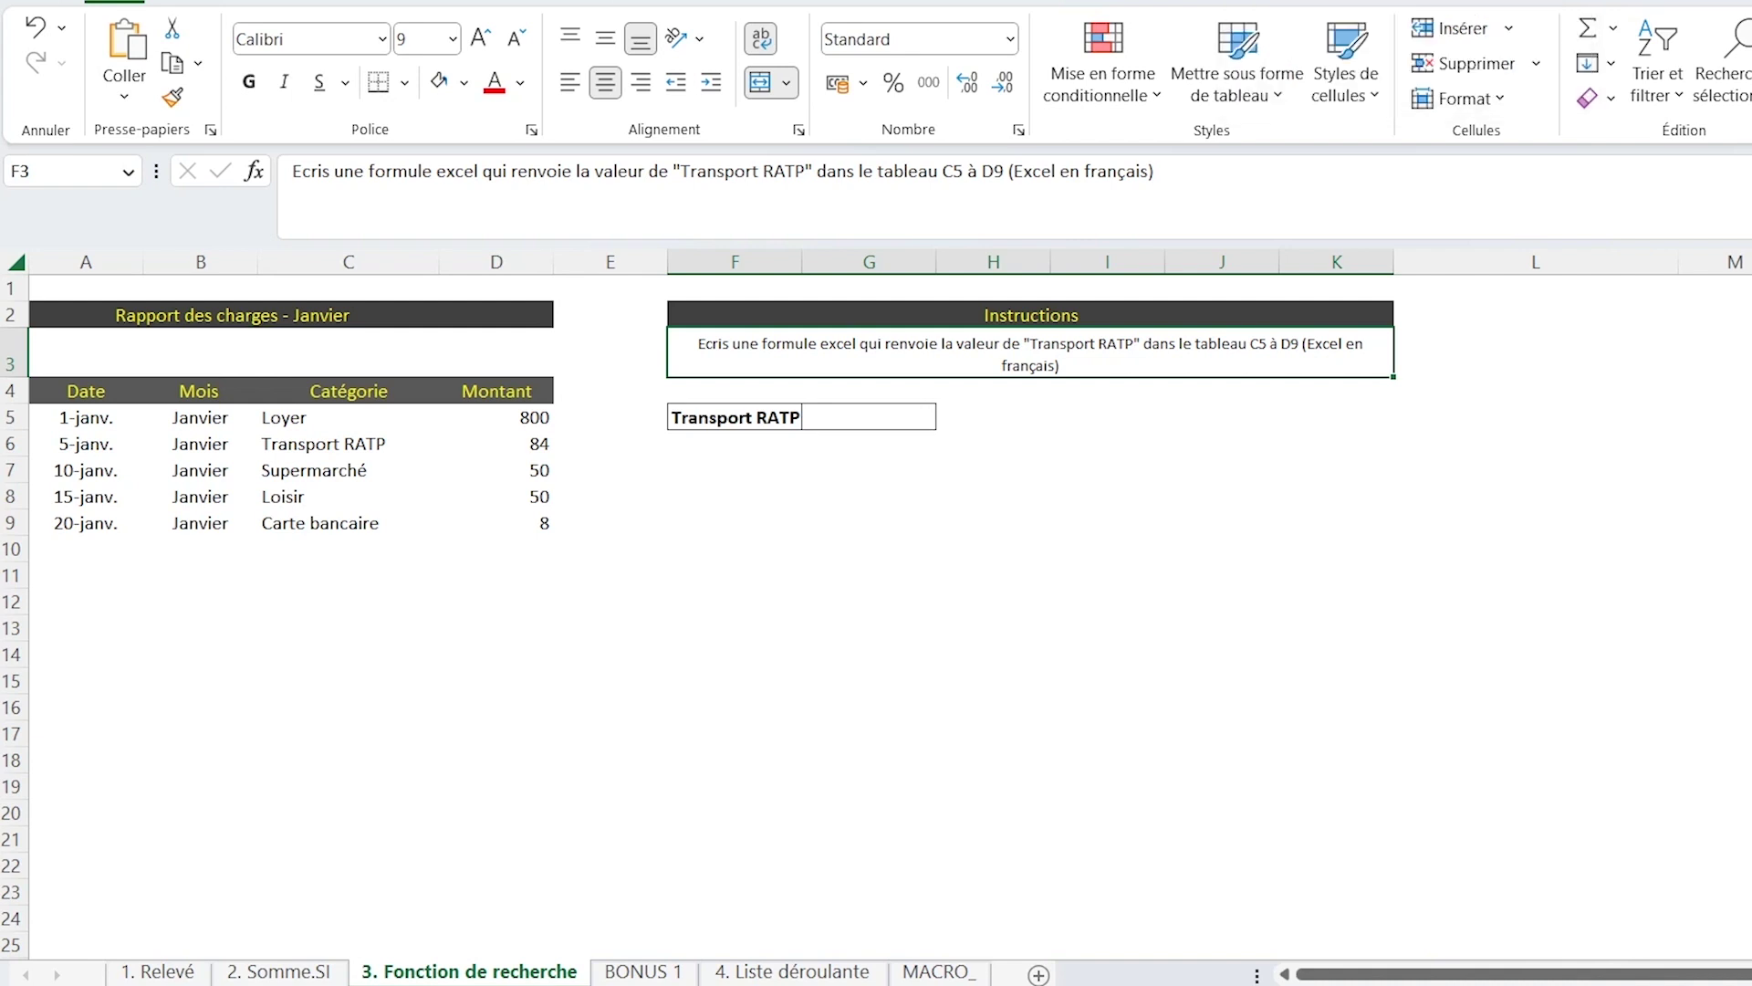
click(497, 444)
click(349, 443)
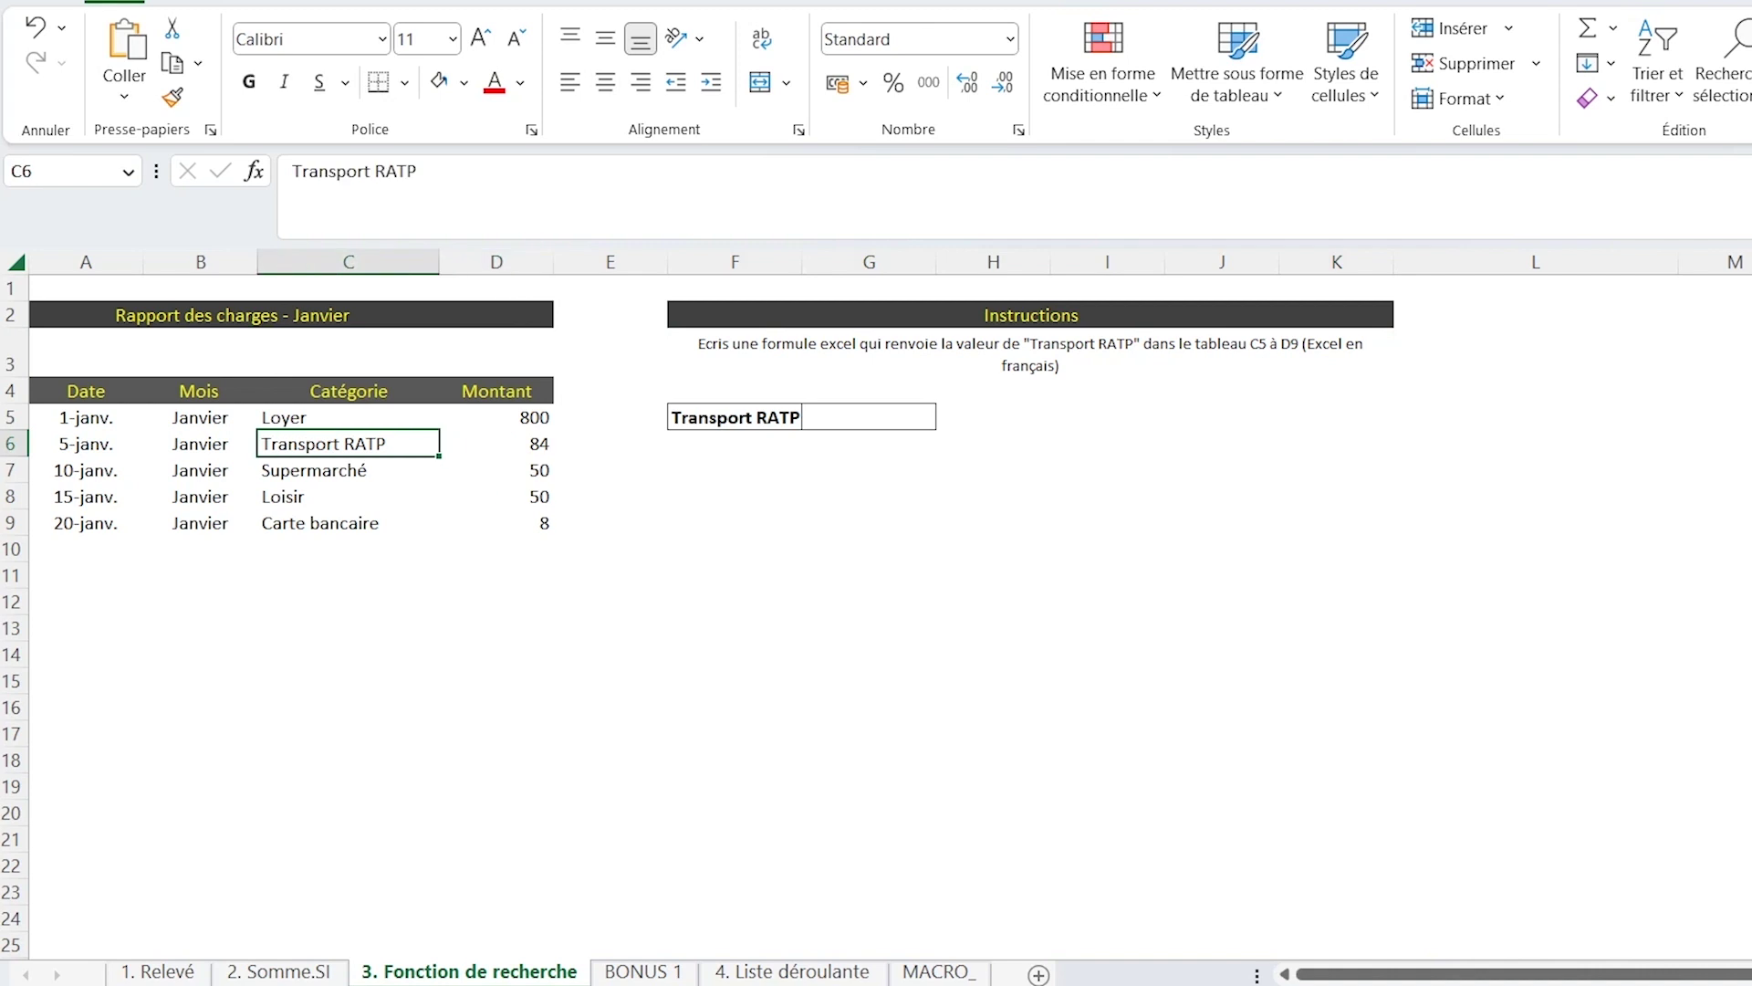
click(496, 444)
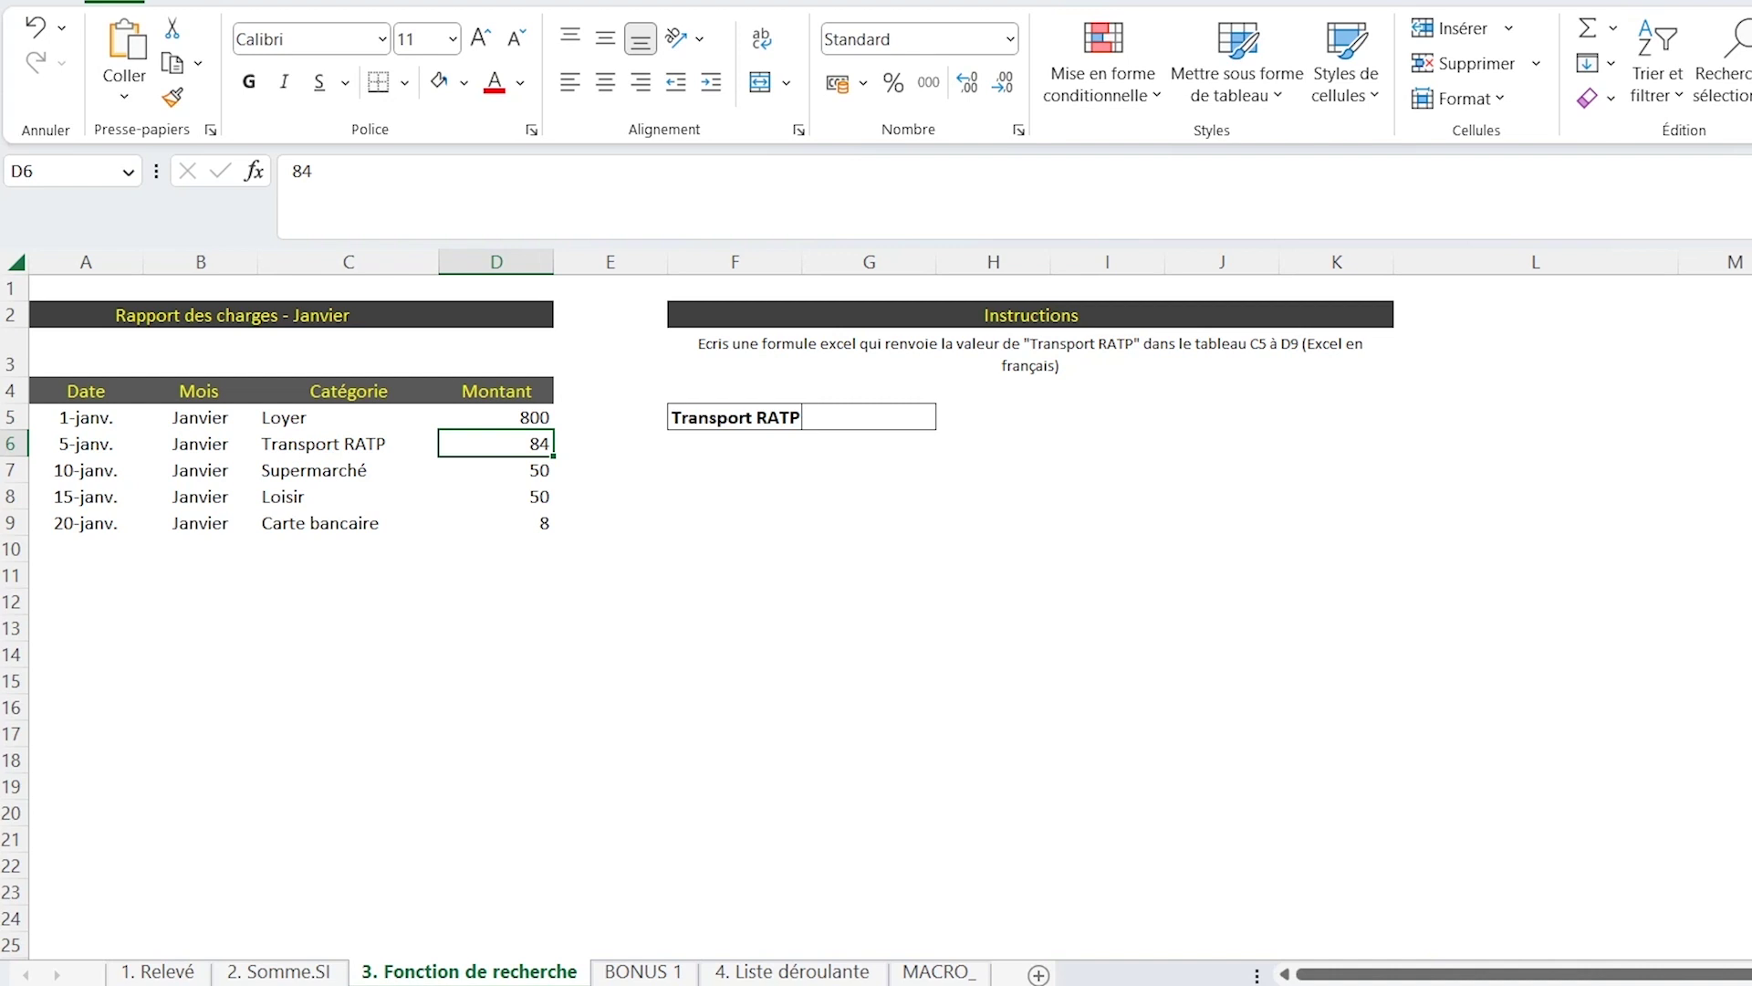
click(1030, 354)
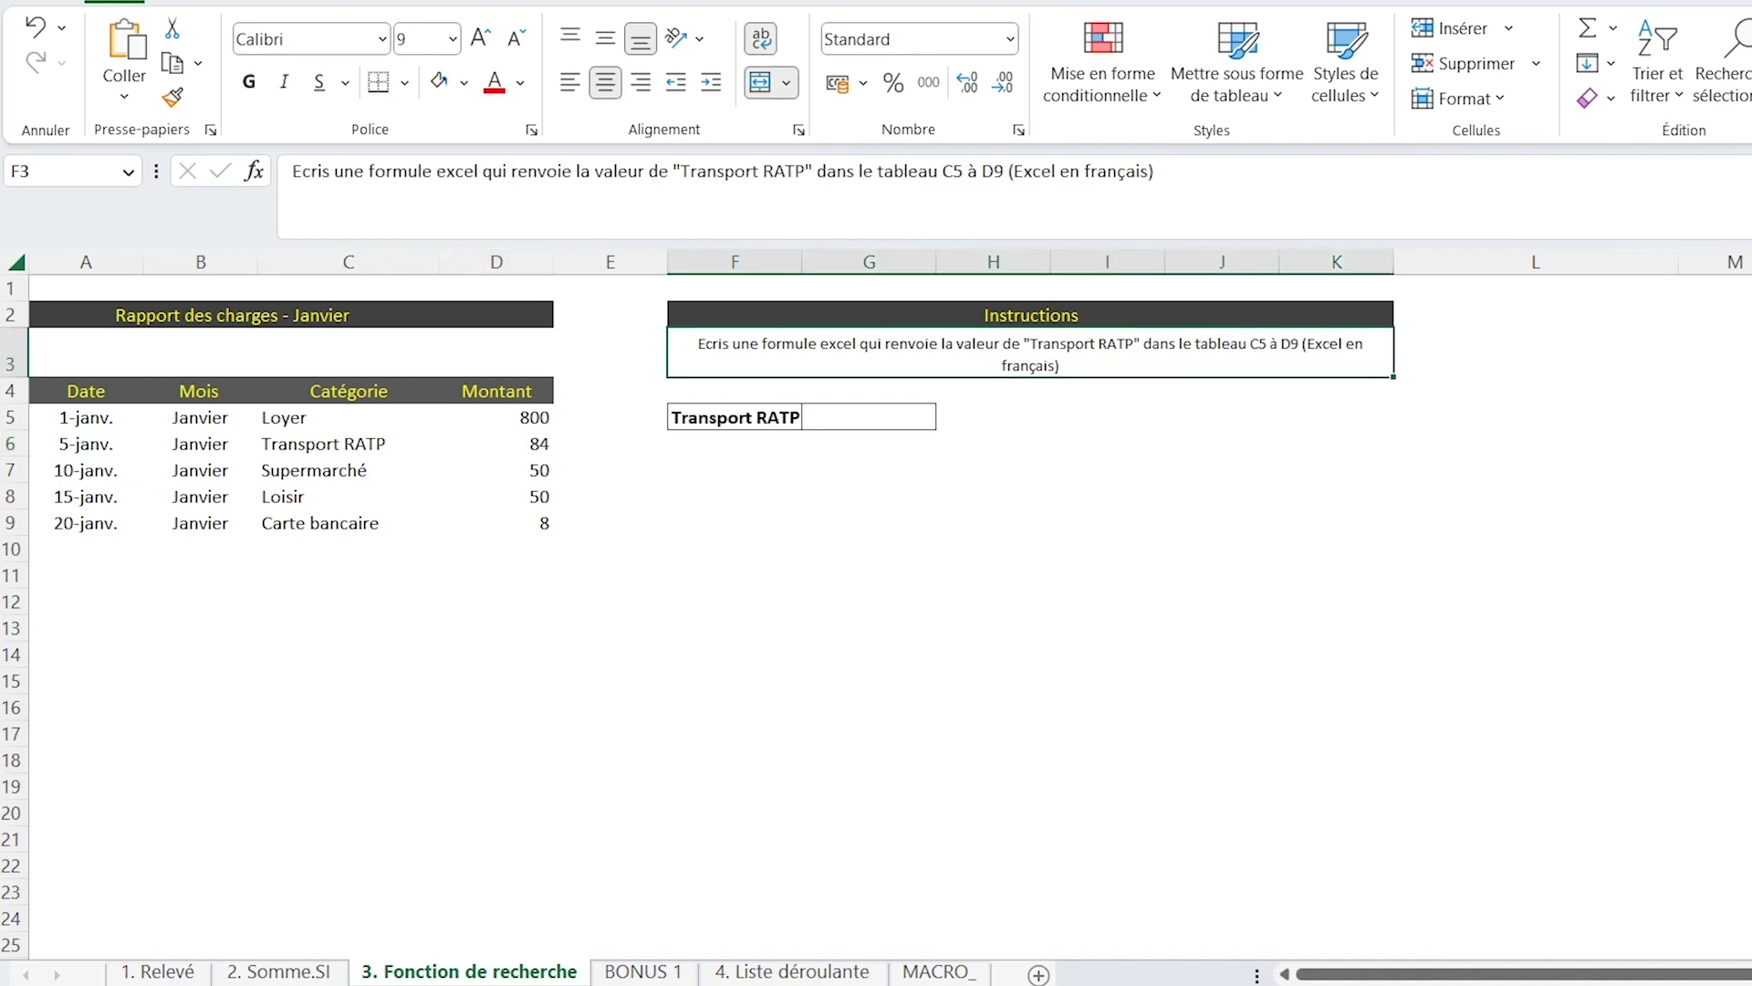
mouse_move(729, 343)
mouse_down()
mouse_move(727, 365)
mouse_move(669, 343)
mouse_up()
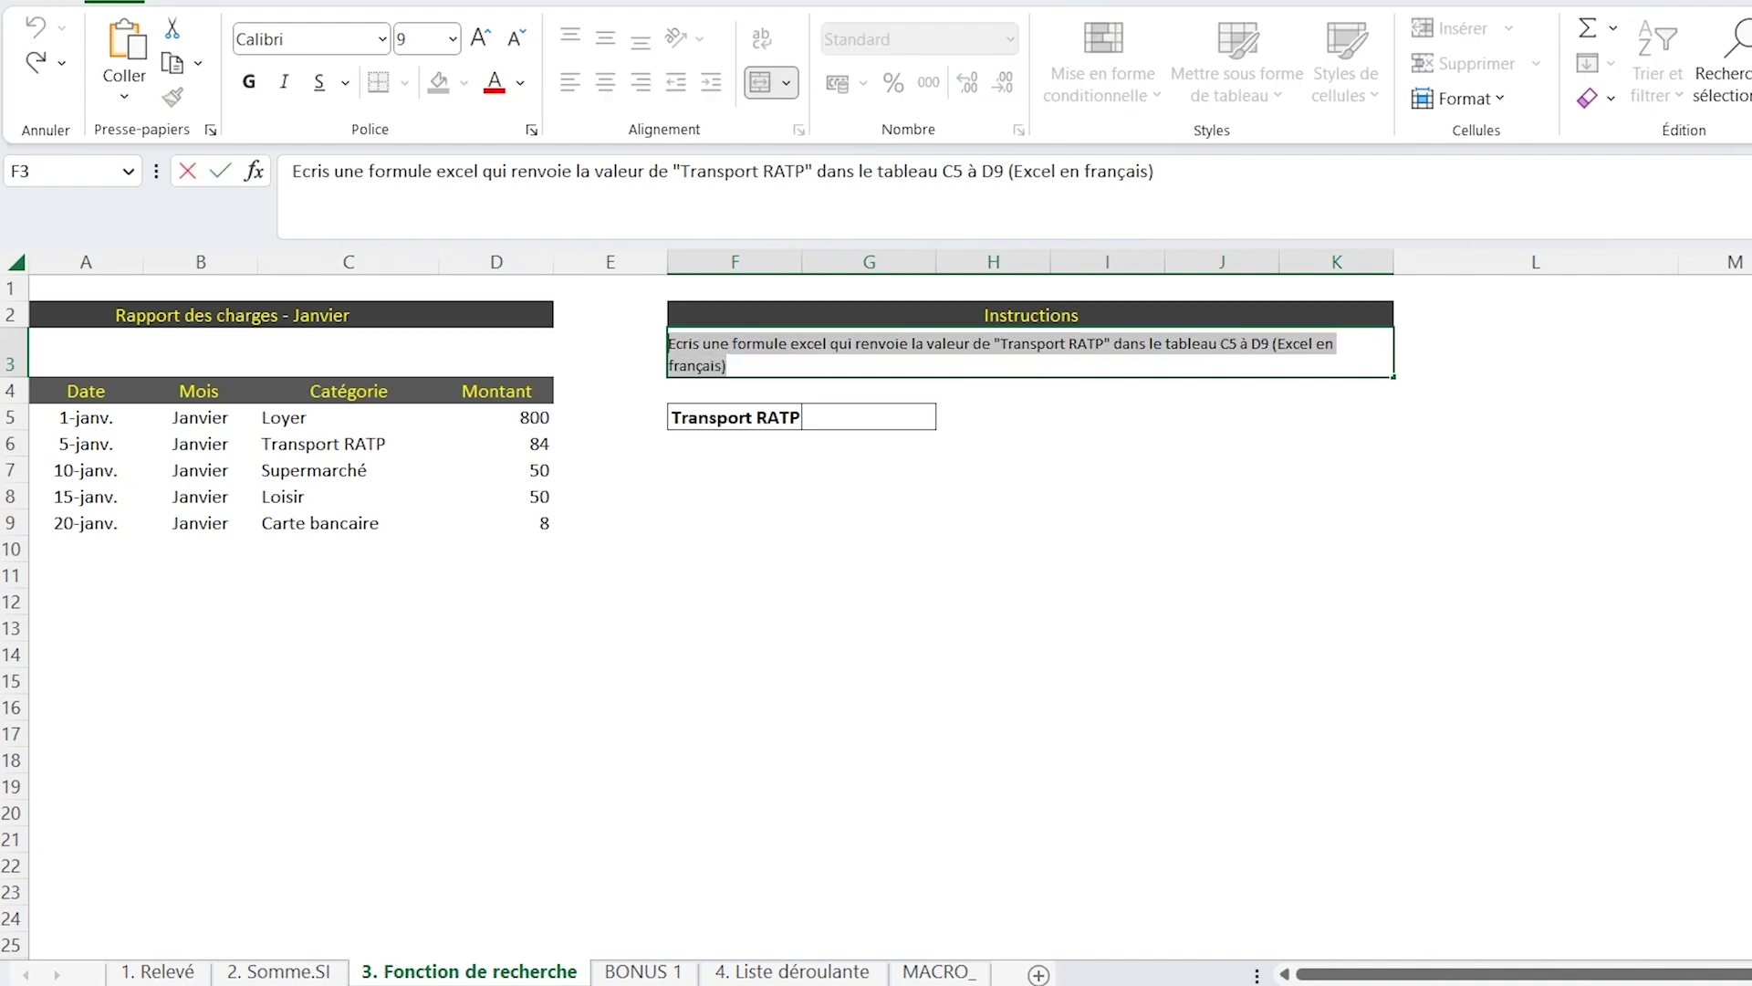
key(Escape)
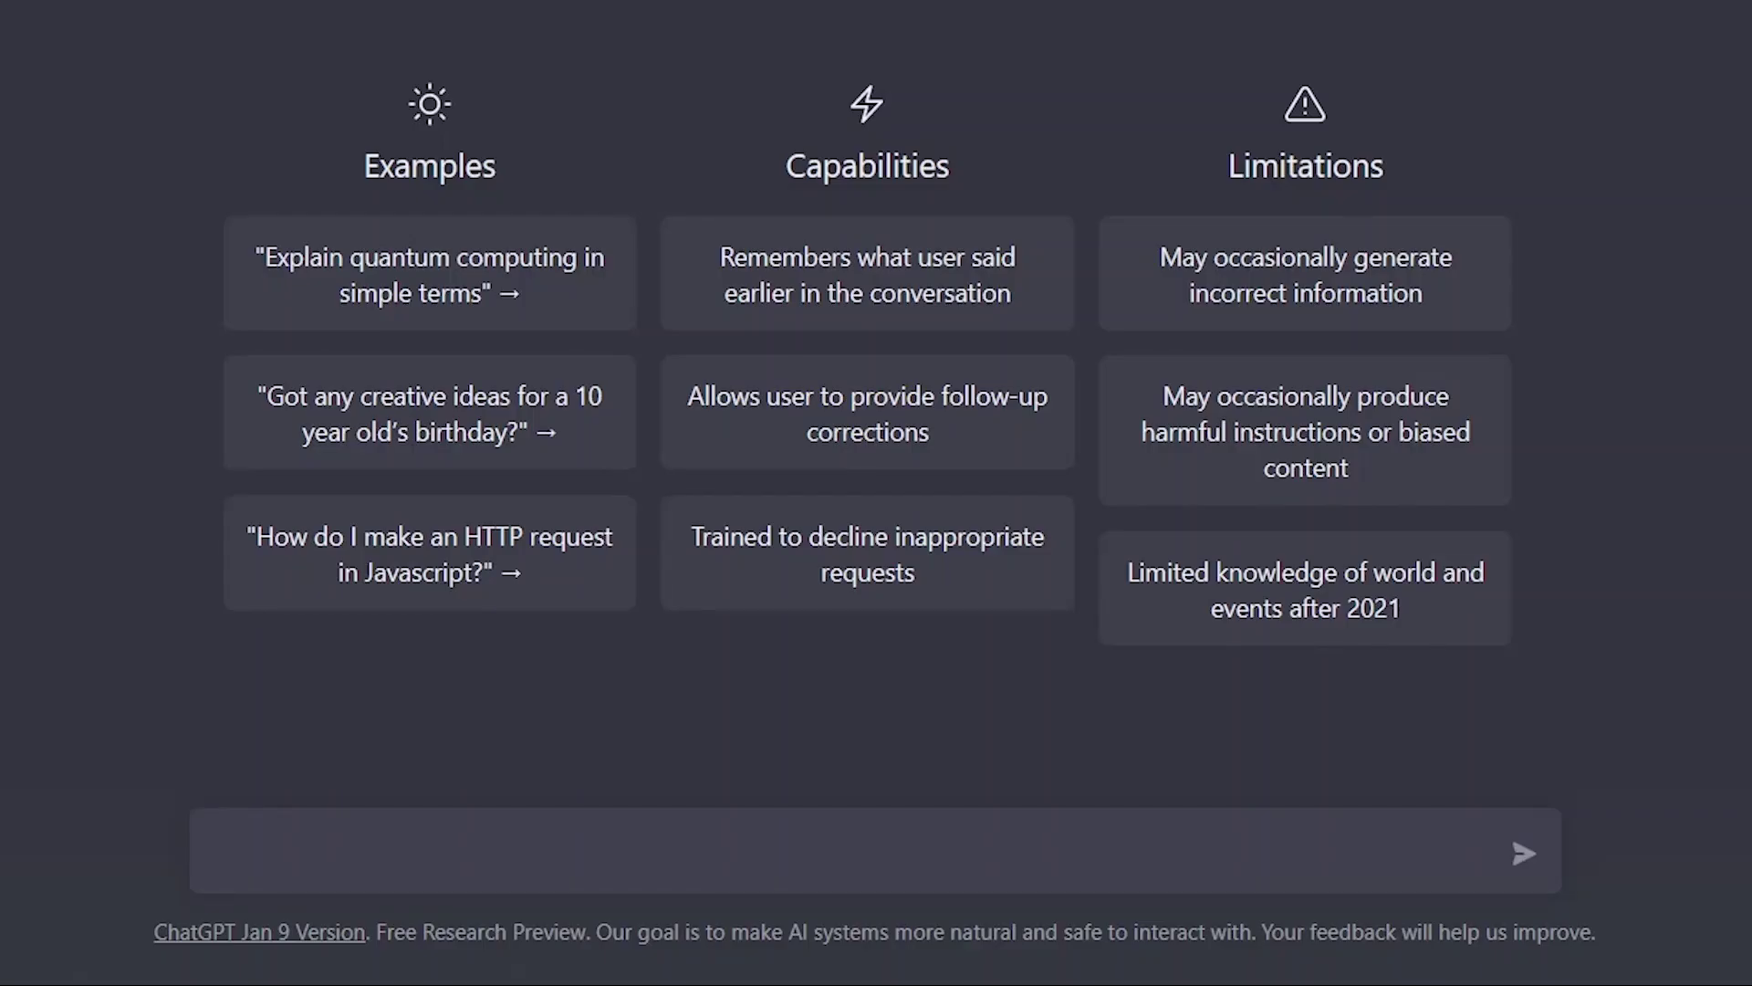
click(217, 849)
text(Ecris une formule excel qui renvoie la valeur de "Transport RATP" dans le tableau C5 à D9 (Excel en français))
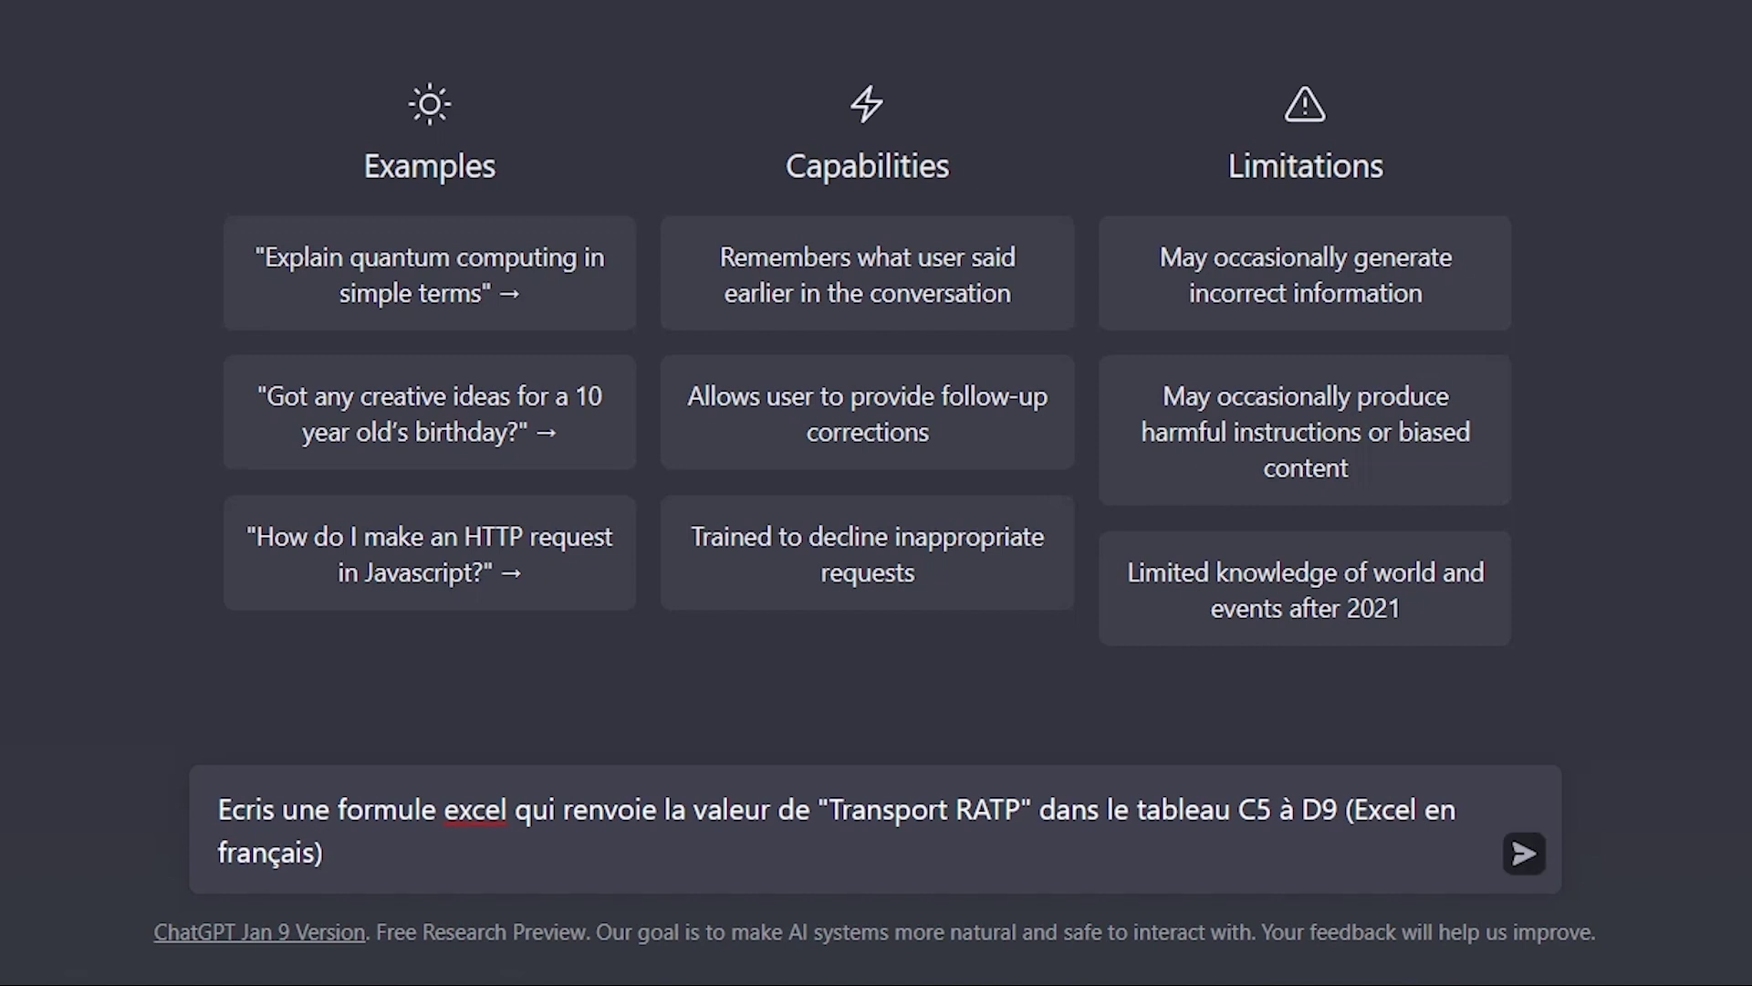
Get ChatGPT's French lookup =RECHERCHEV("Transport RATP", C5:D9, 2, FAUX) and select it
click(1525, 854)
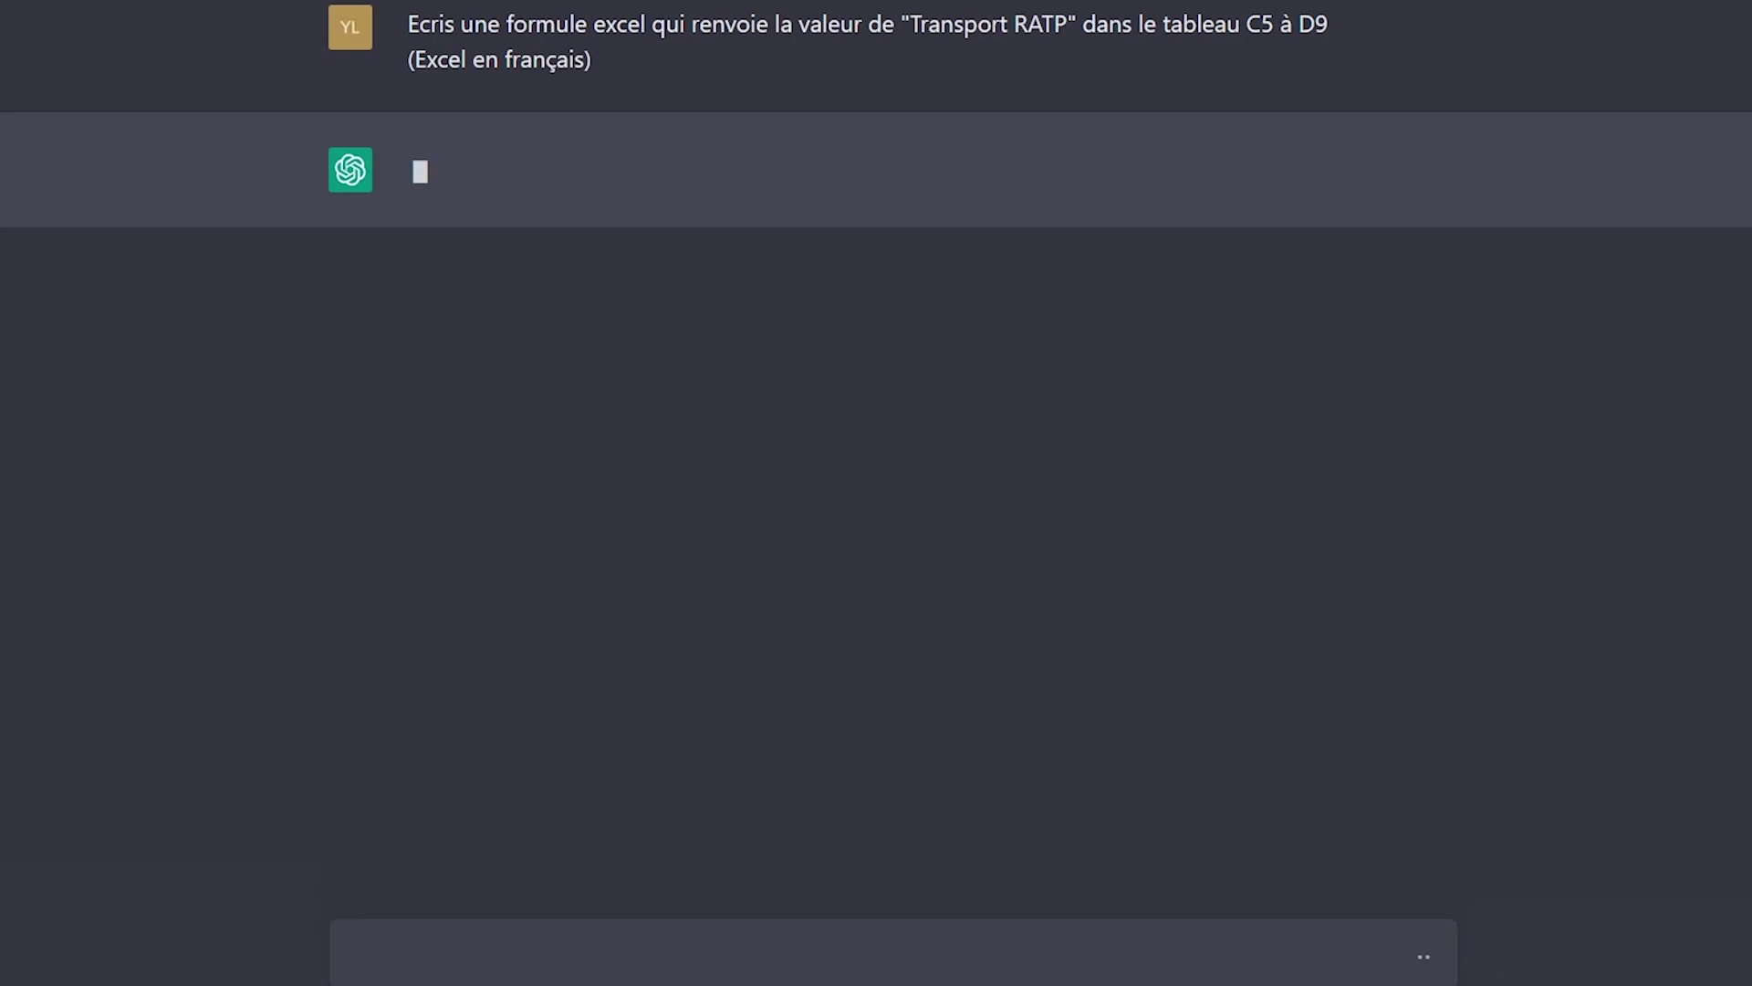
text(une formule en françai)
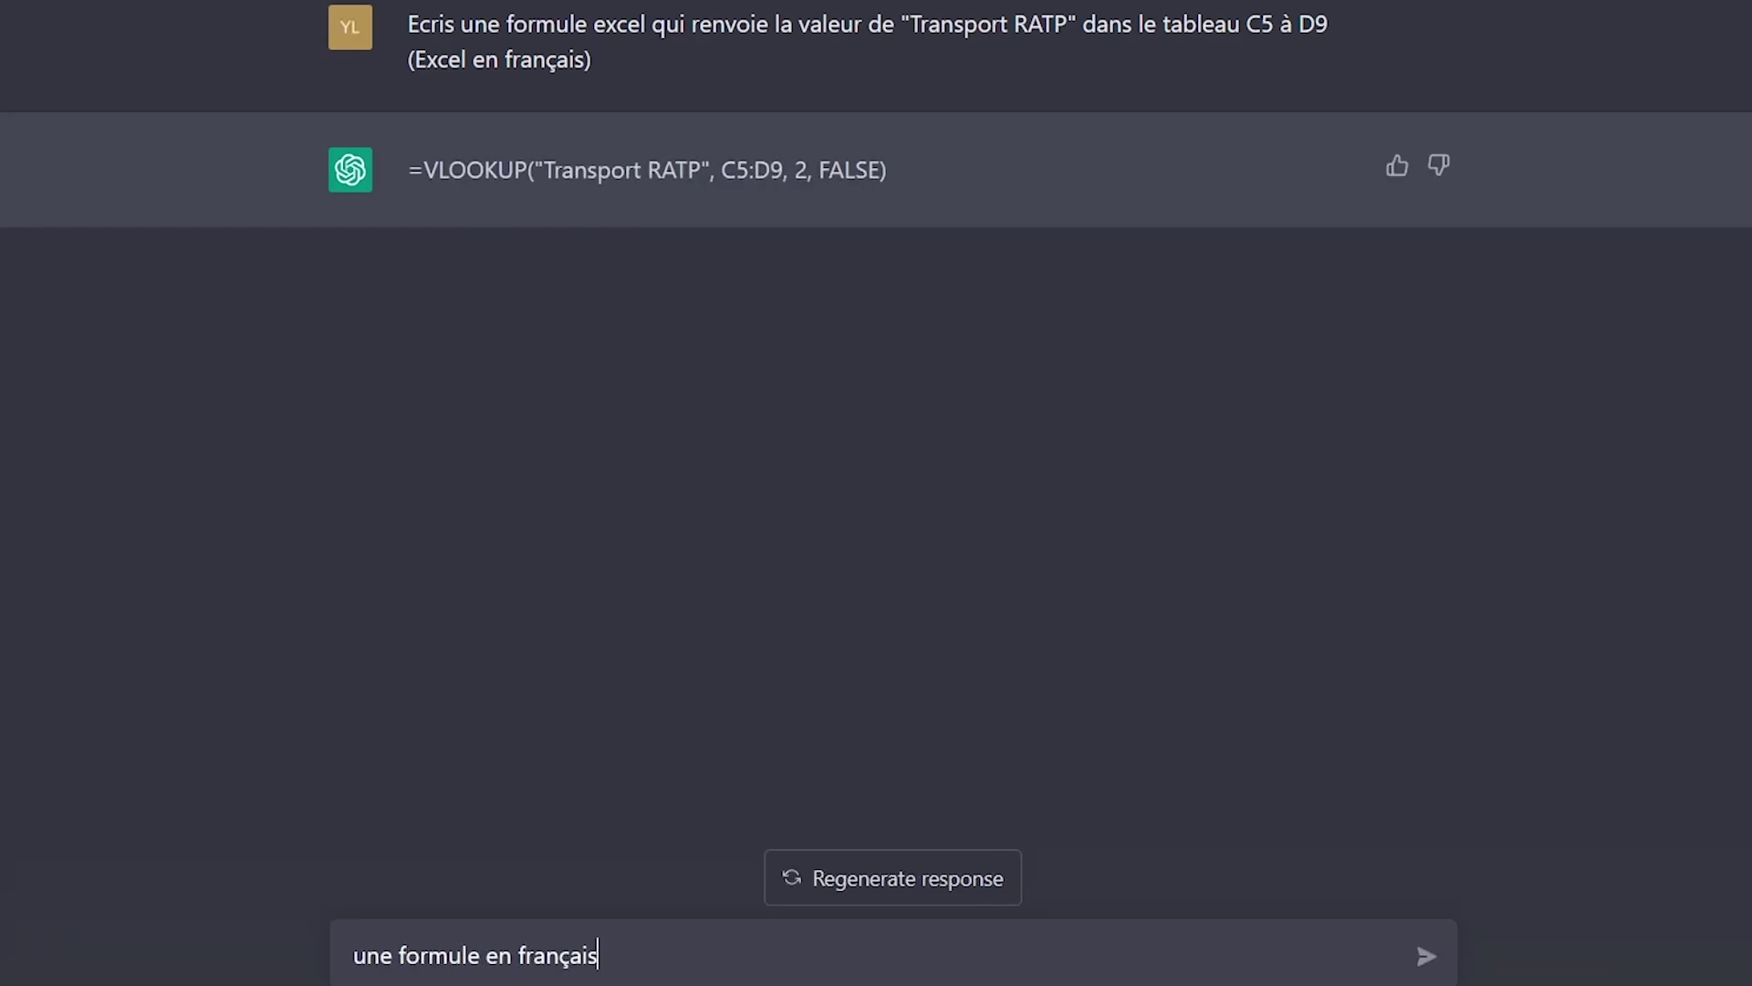
text(s)
key(Return)
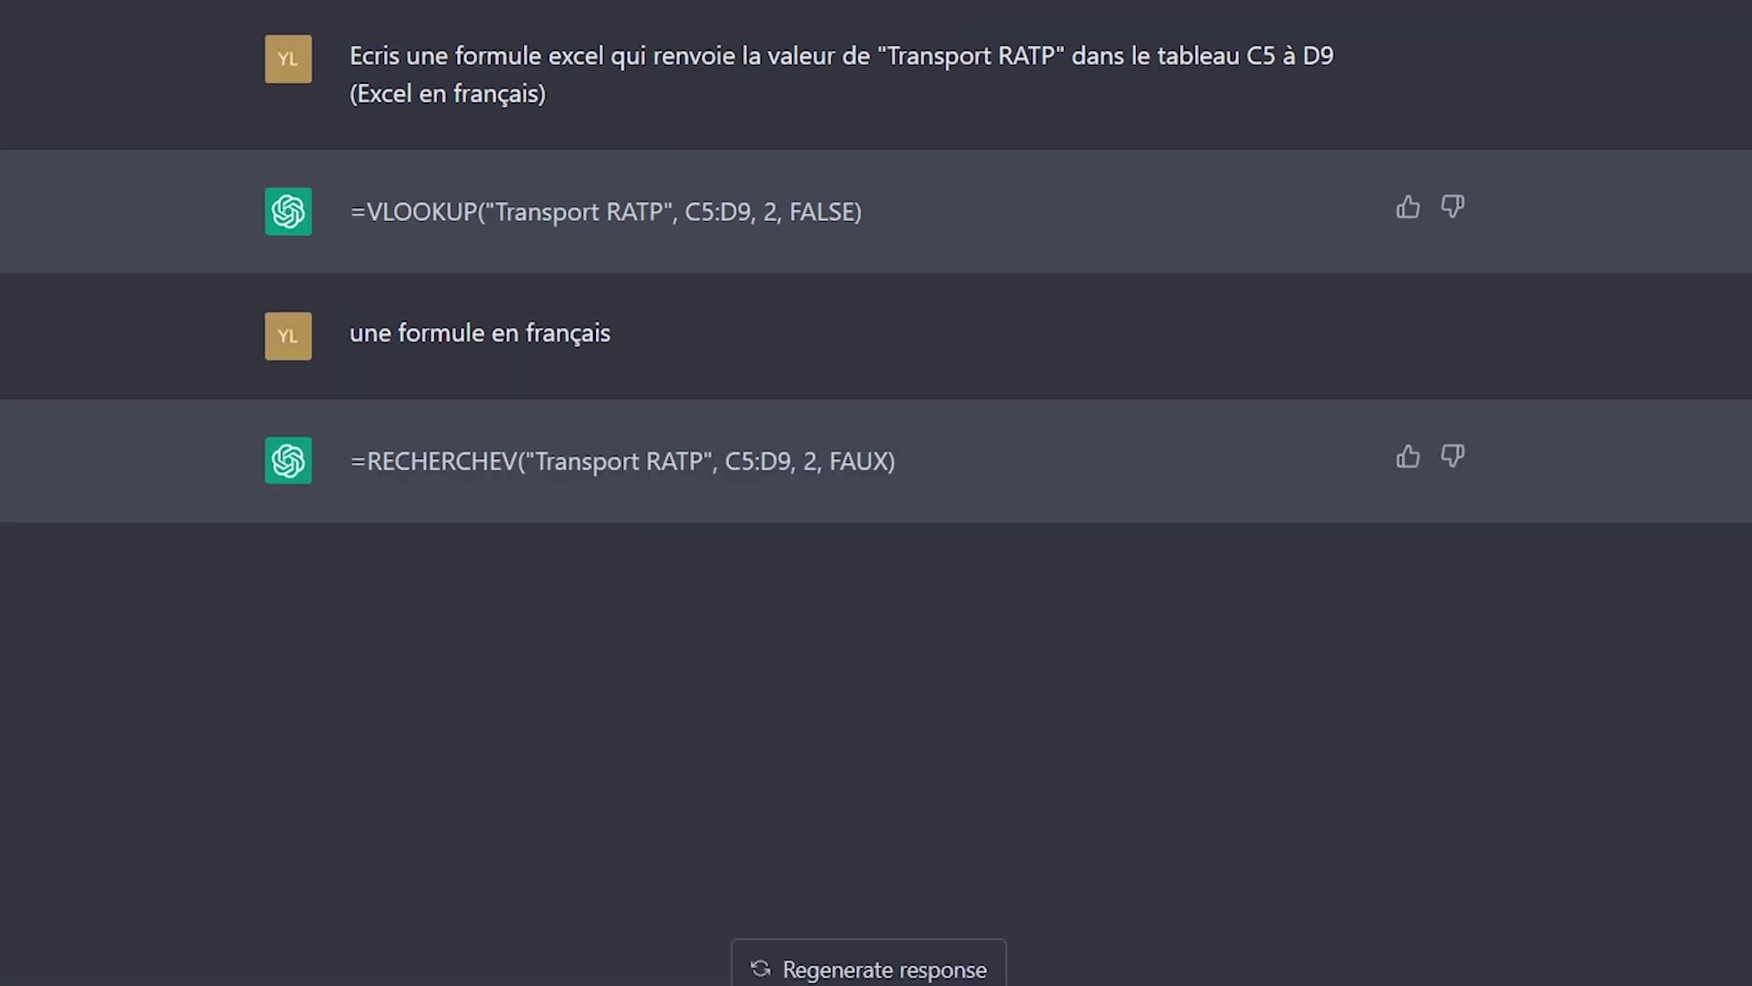
drag(897, 461, 350, 461)
key(ctrl+c)
key(alt+Tab)
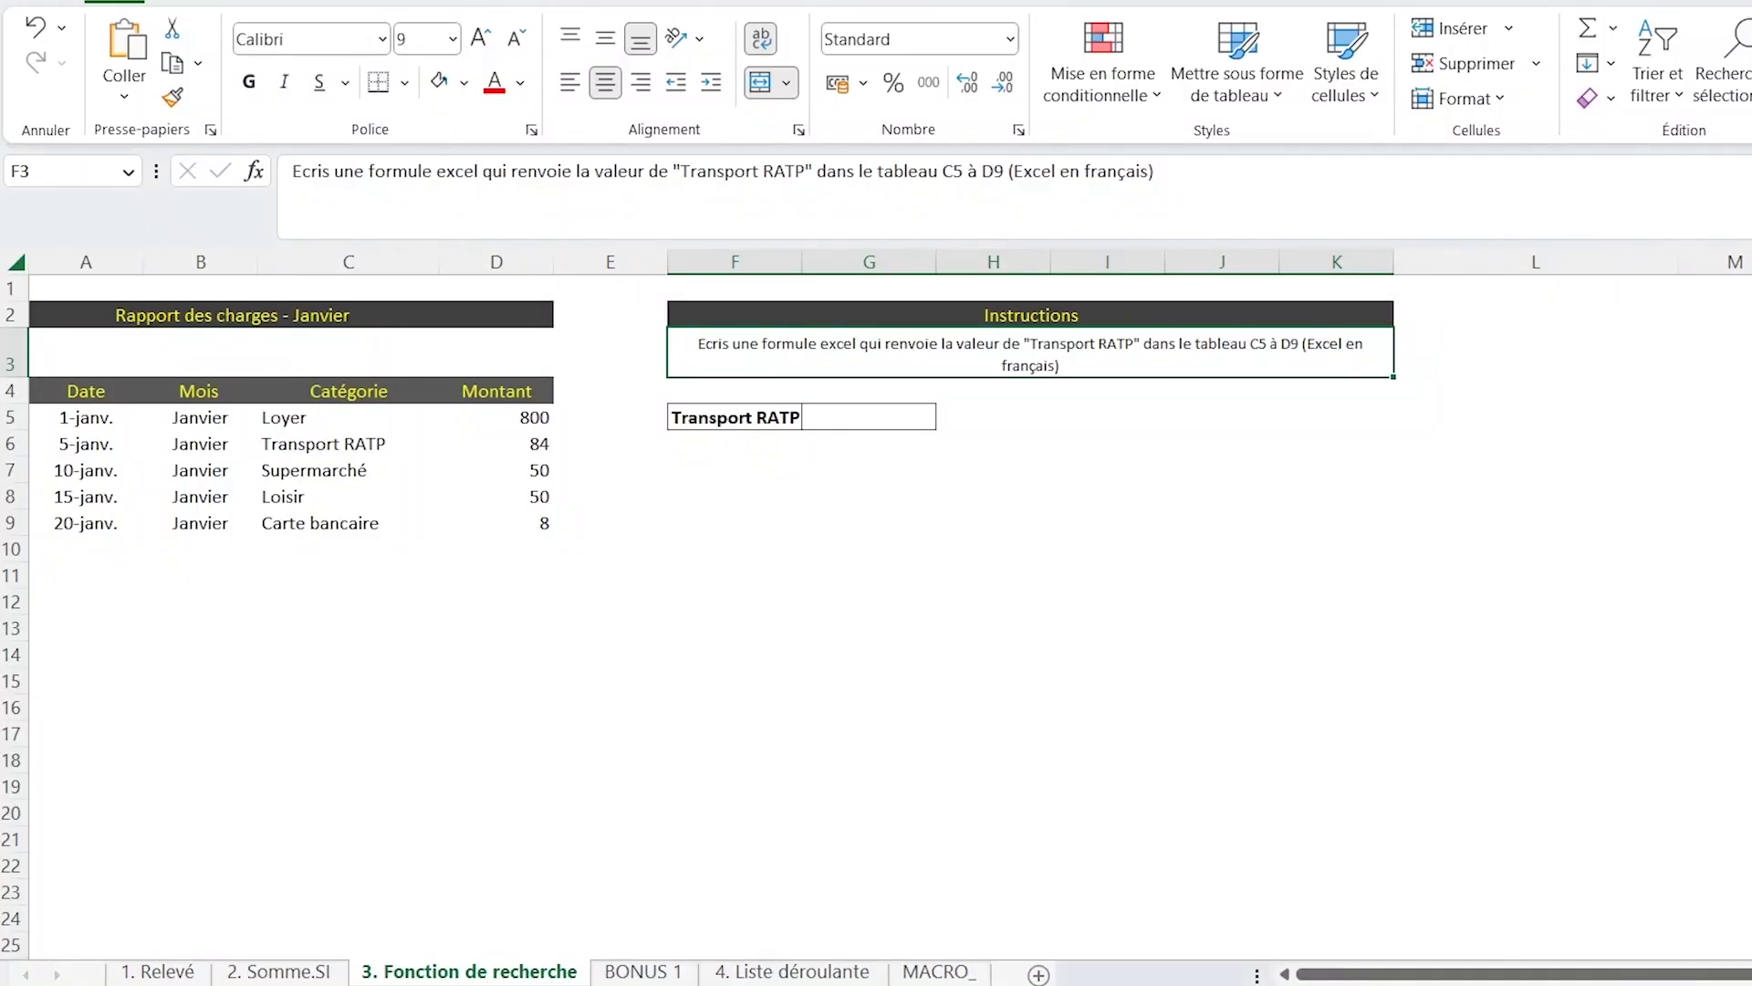
Paste ChatGPT's RECHERCHEV formula into G5 and try committing it
click(1536, 352)
click(868, 417)
key(F2)
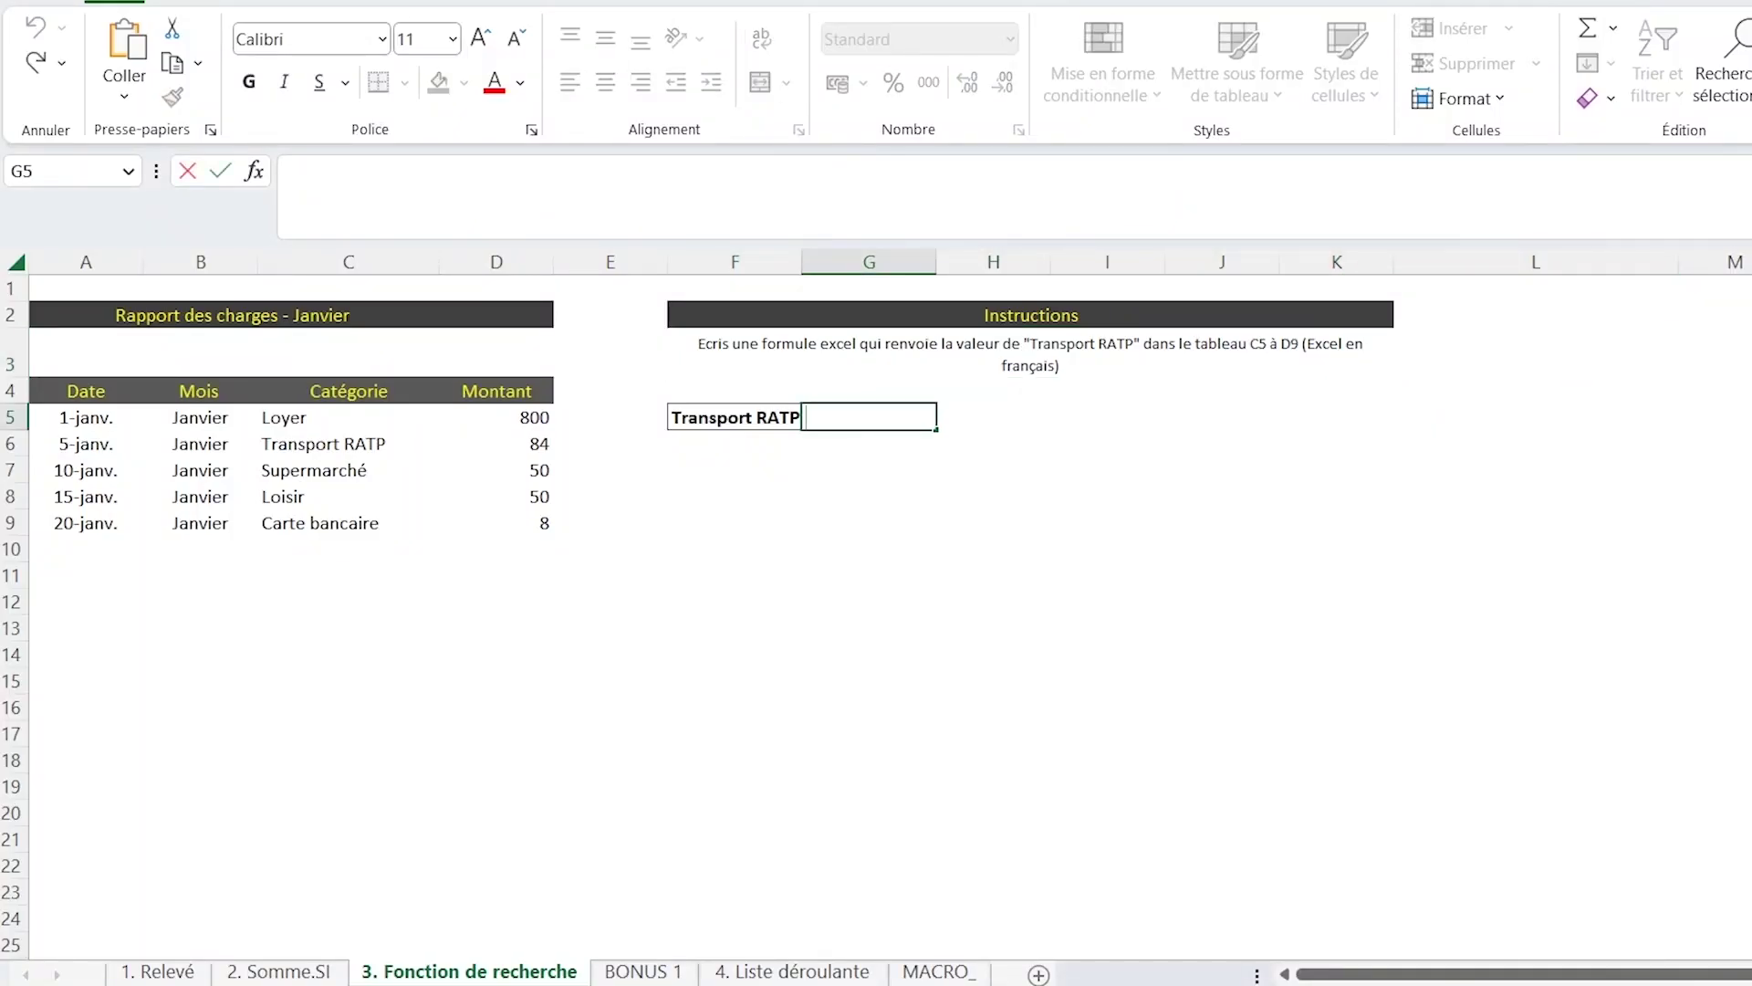
key(ctrl+v)
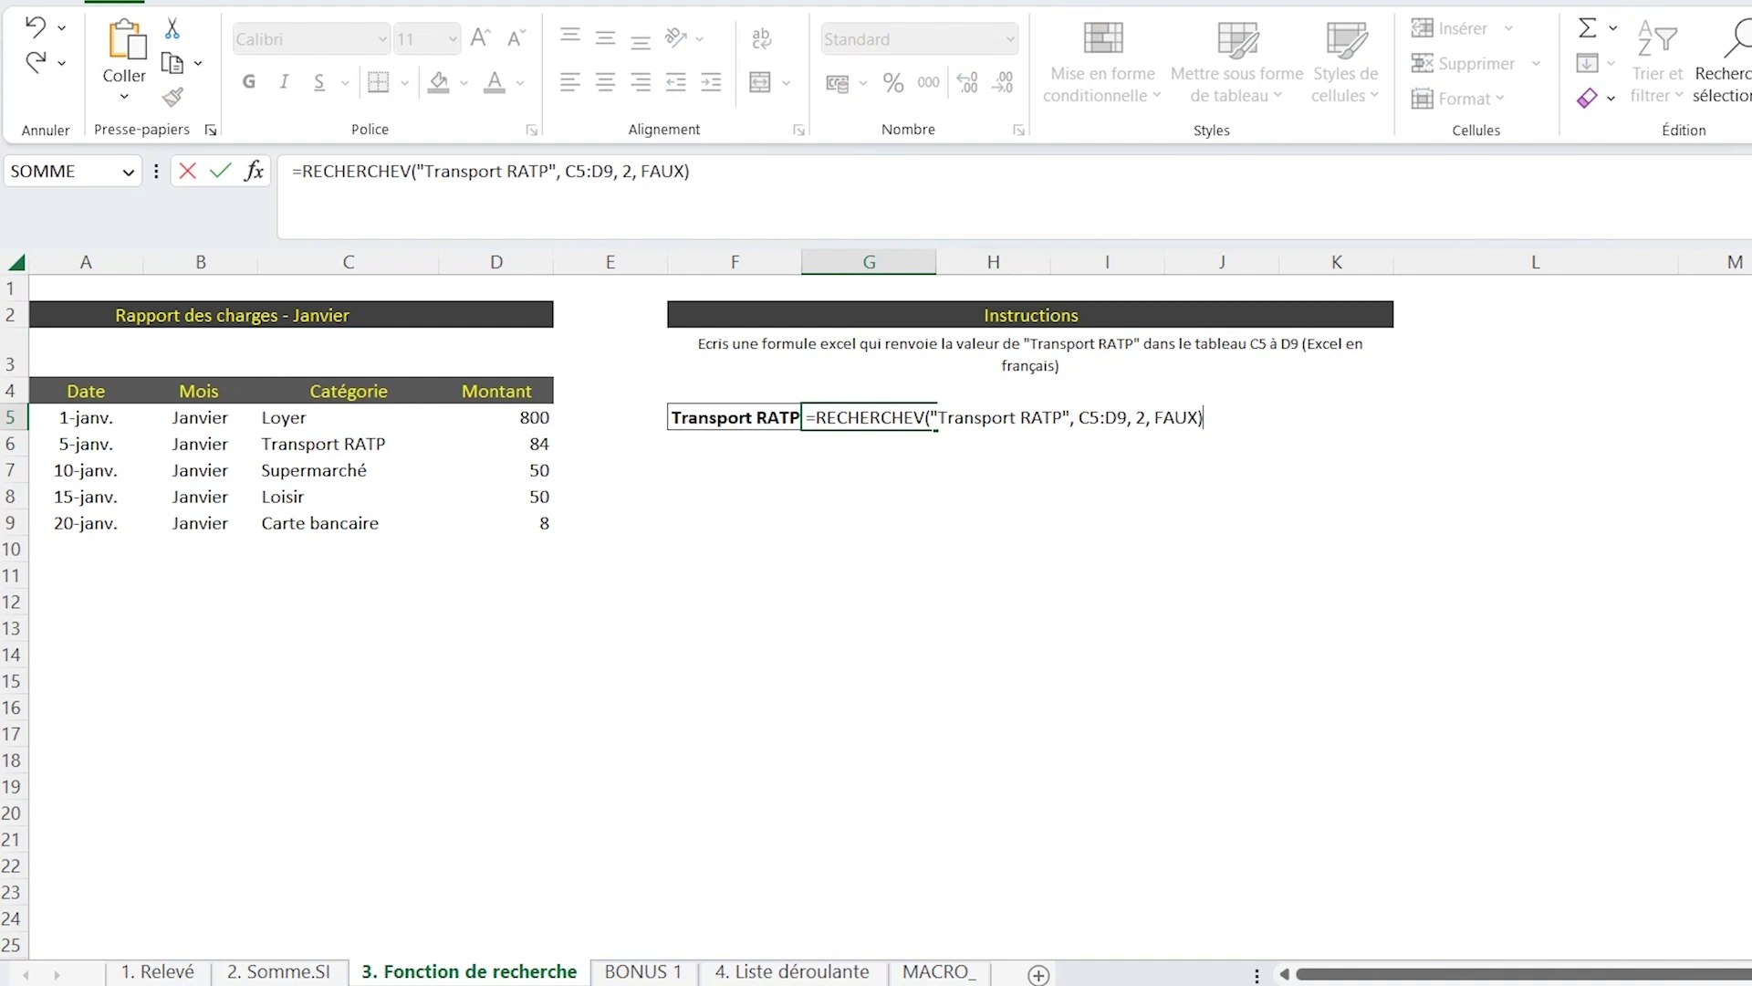
key(Return)
key(Return)
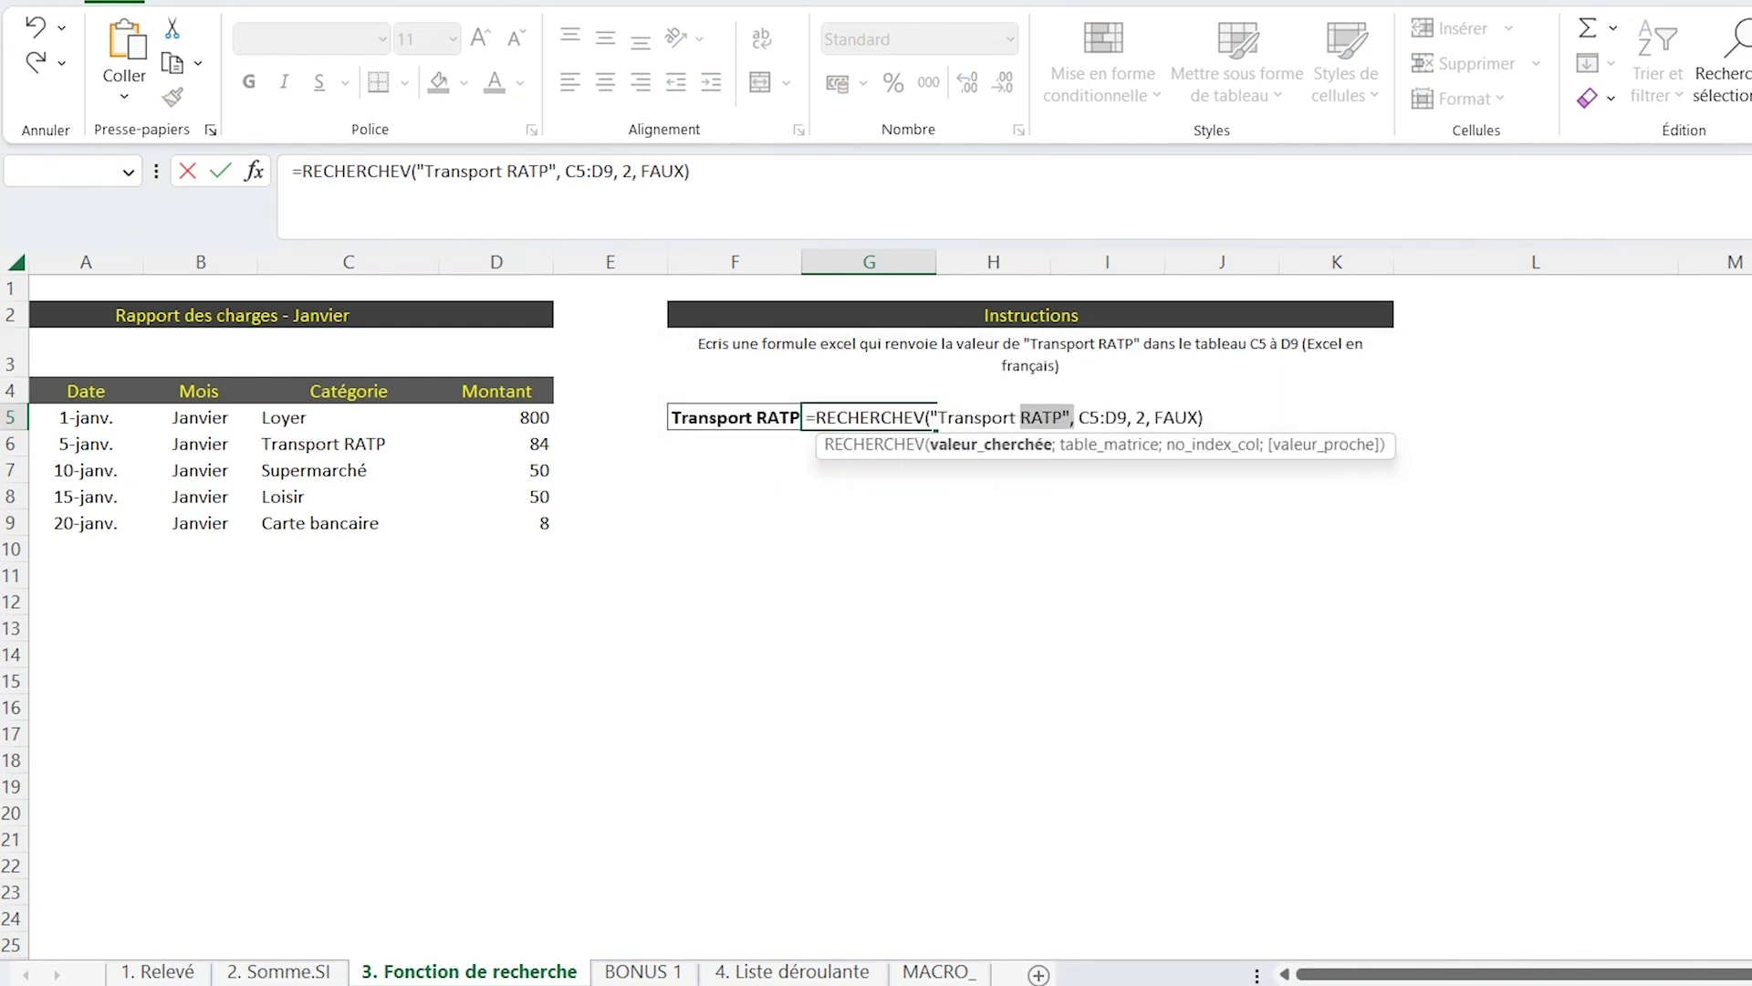
Switch the separators to semicolons so G5 returns 84, and draft a ChatGPT note about ';'
click(558, 170)
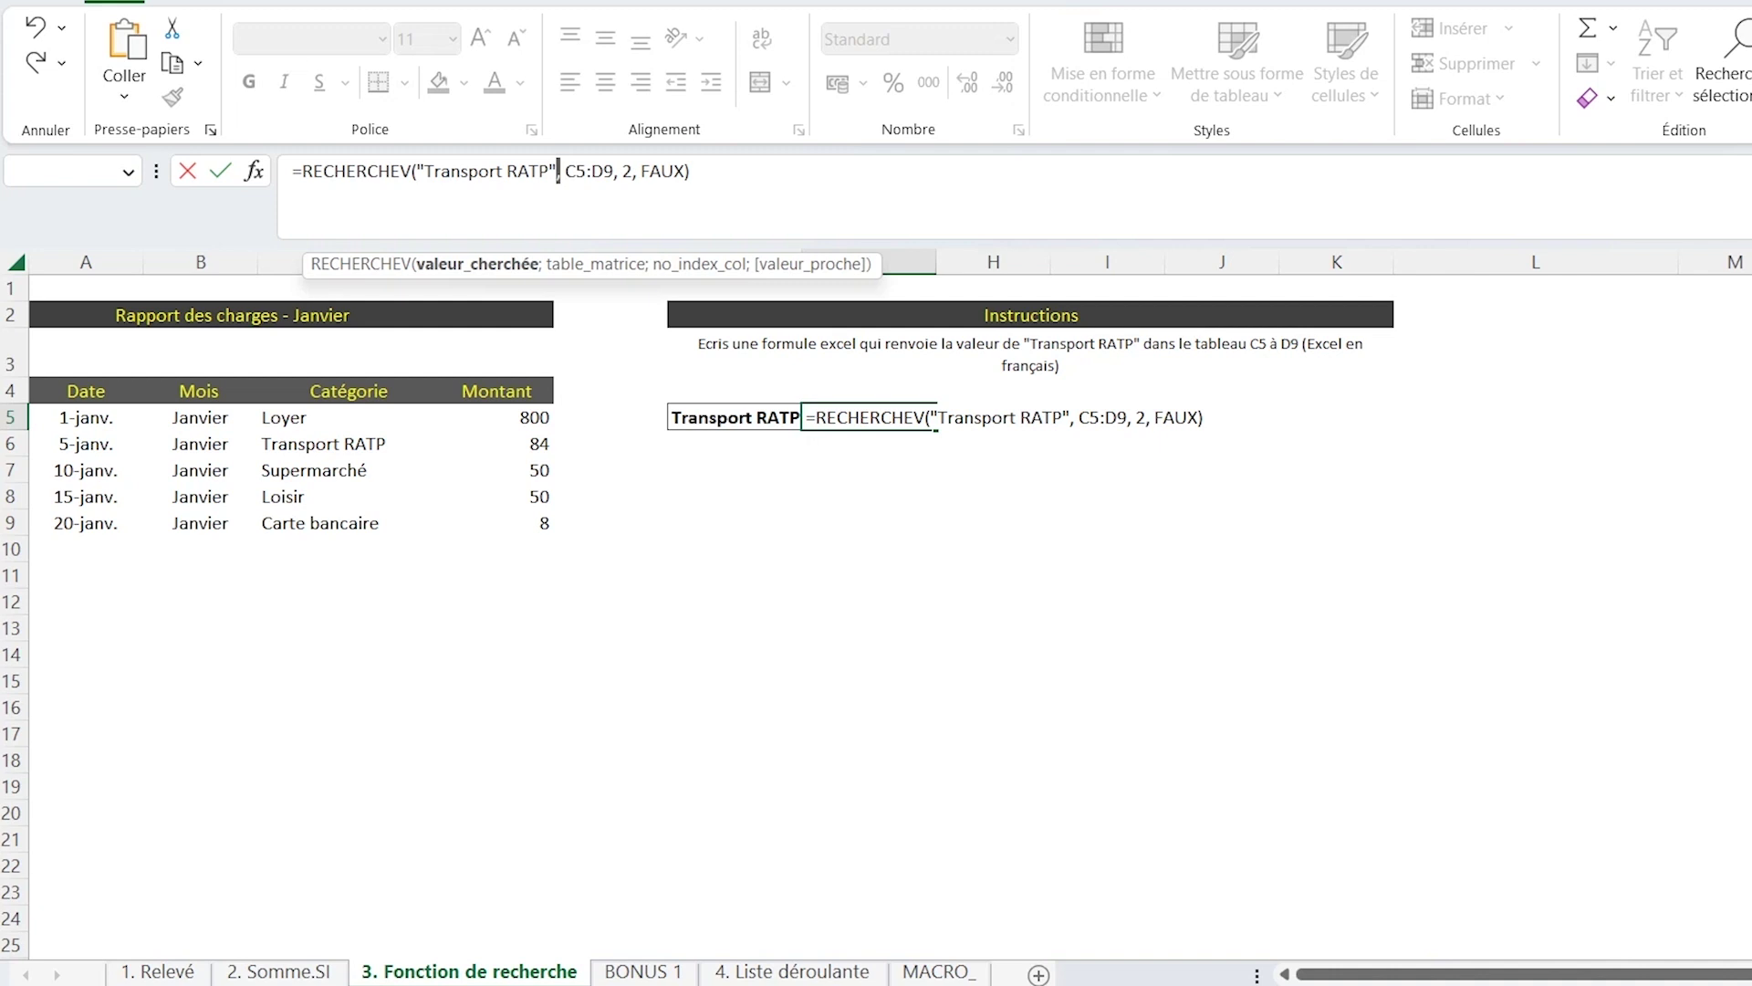
text(;)
click(617, 170)
key(Delete)
text(;)
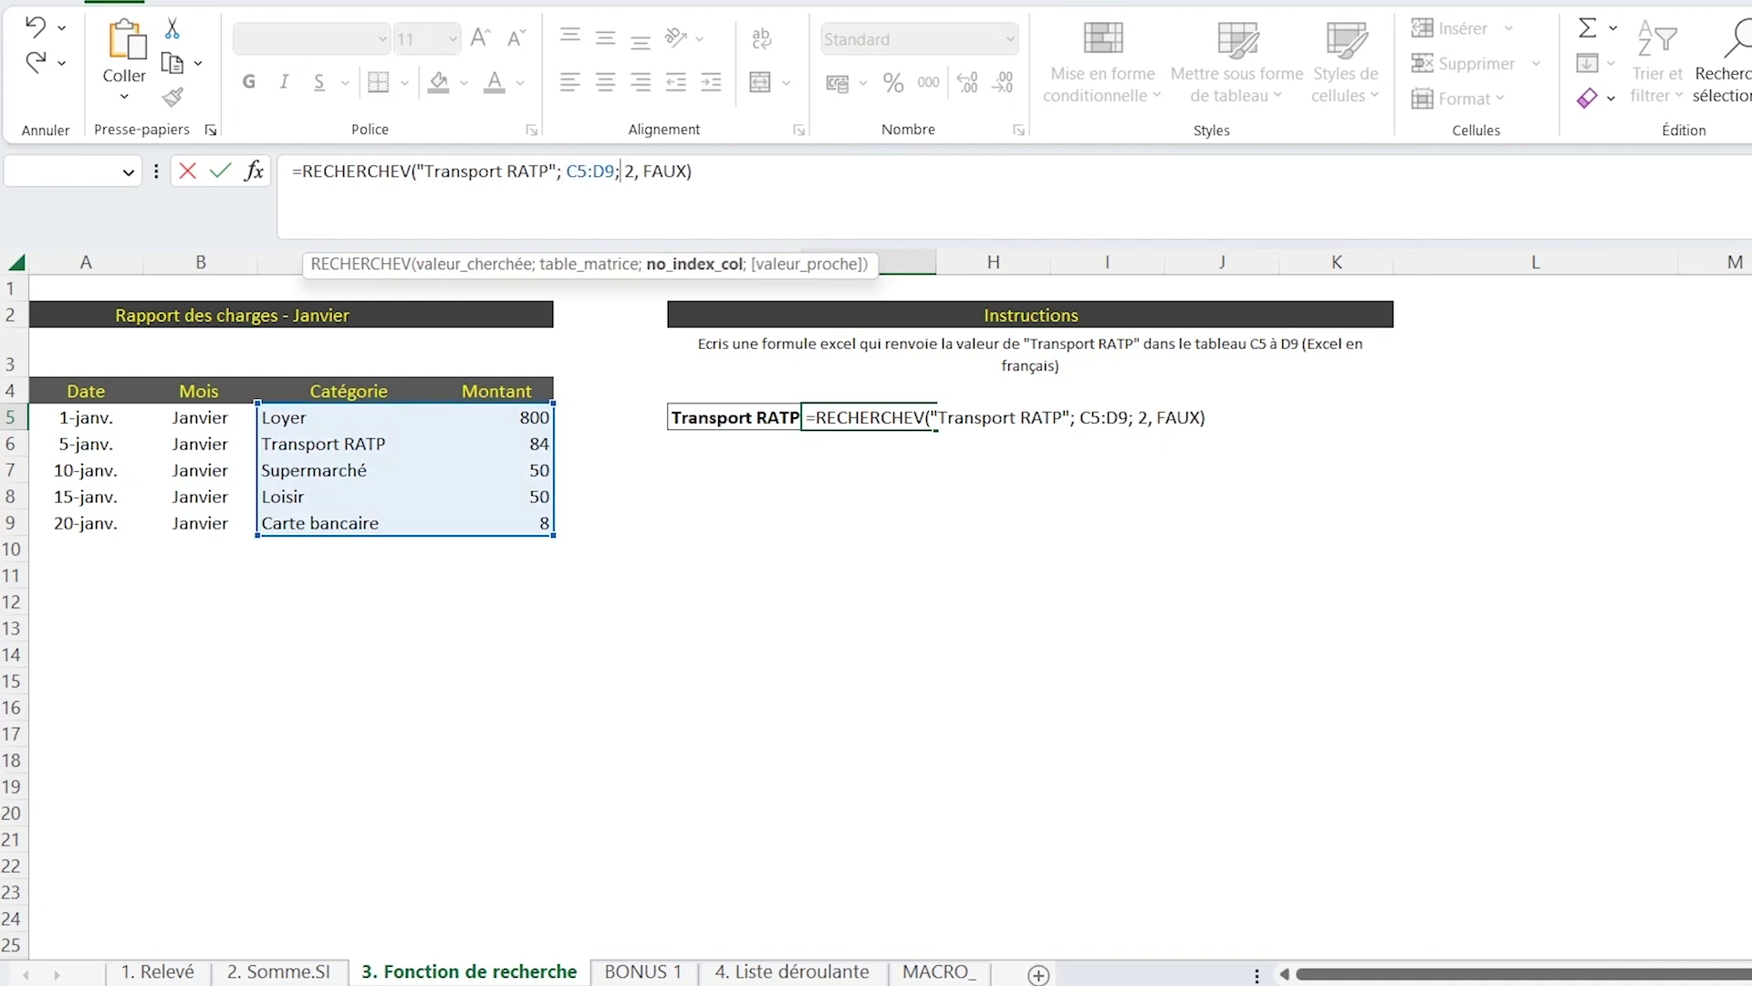
key(Delete)
text(;)
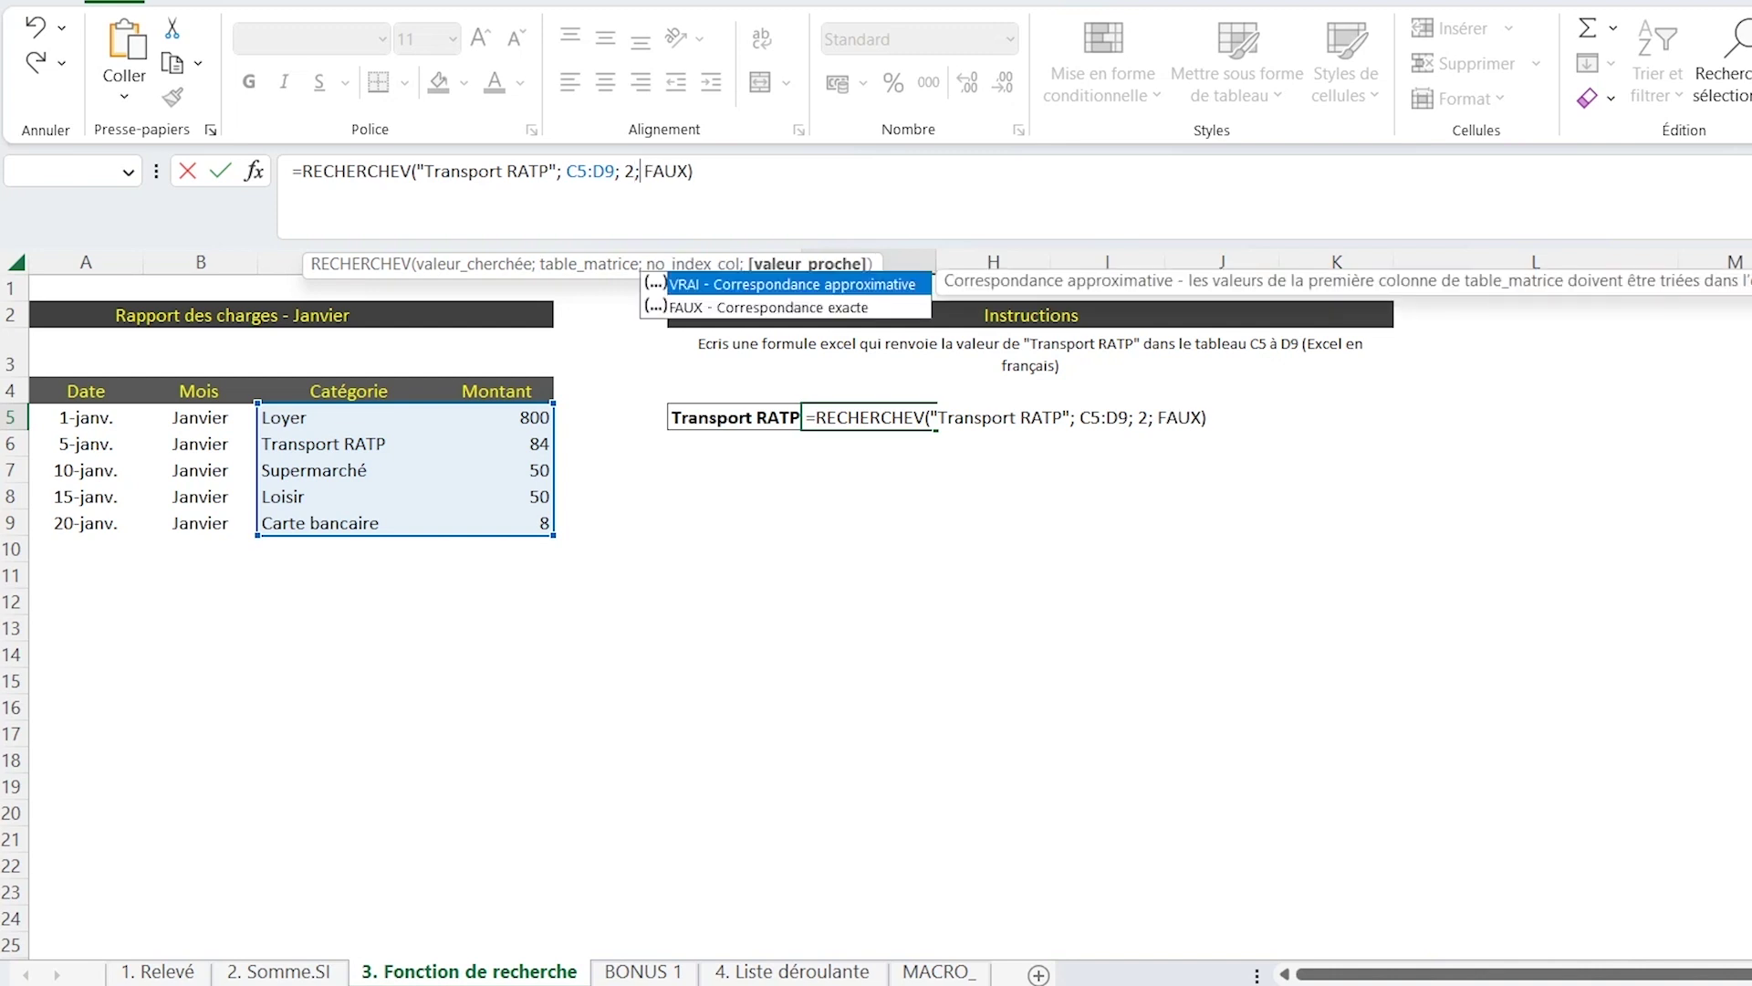
key(Return)
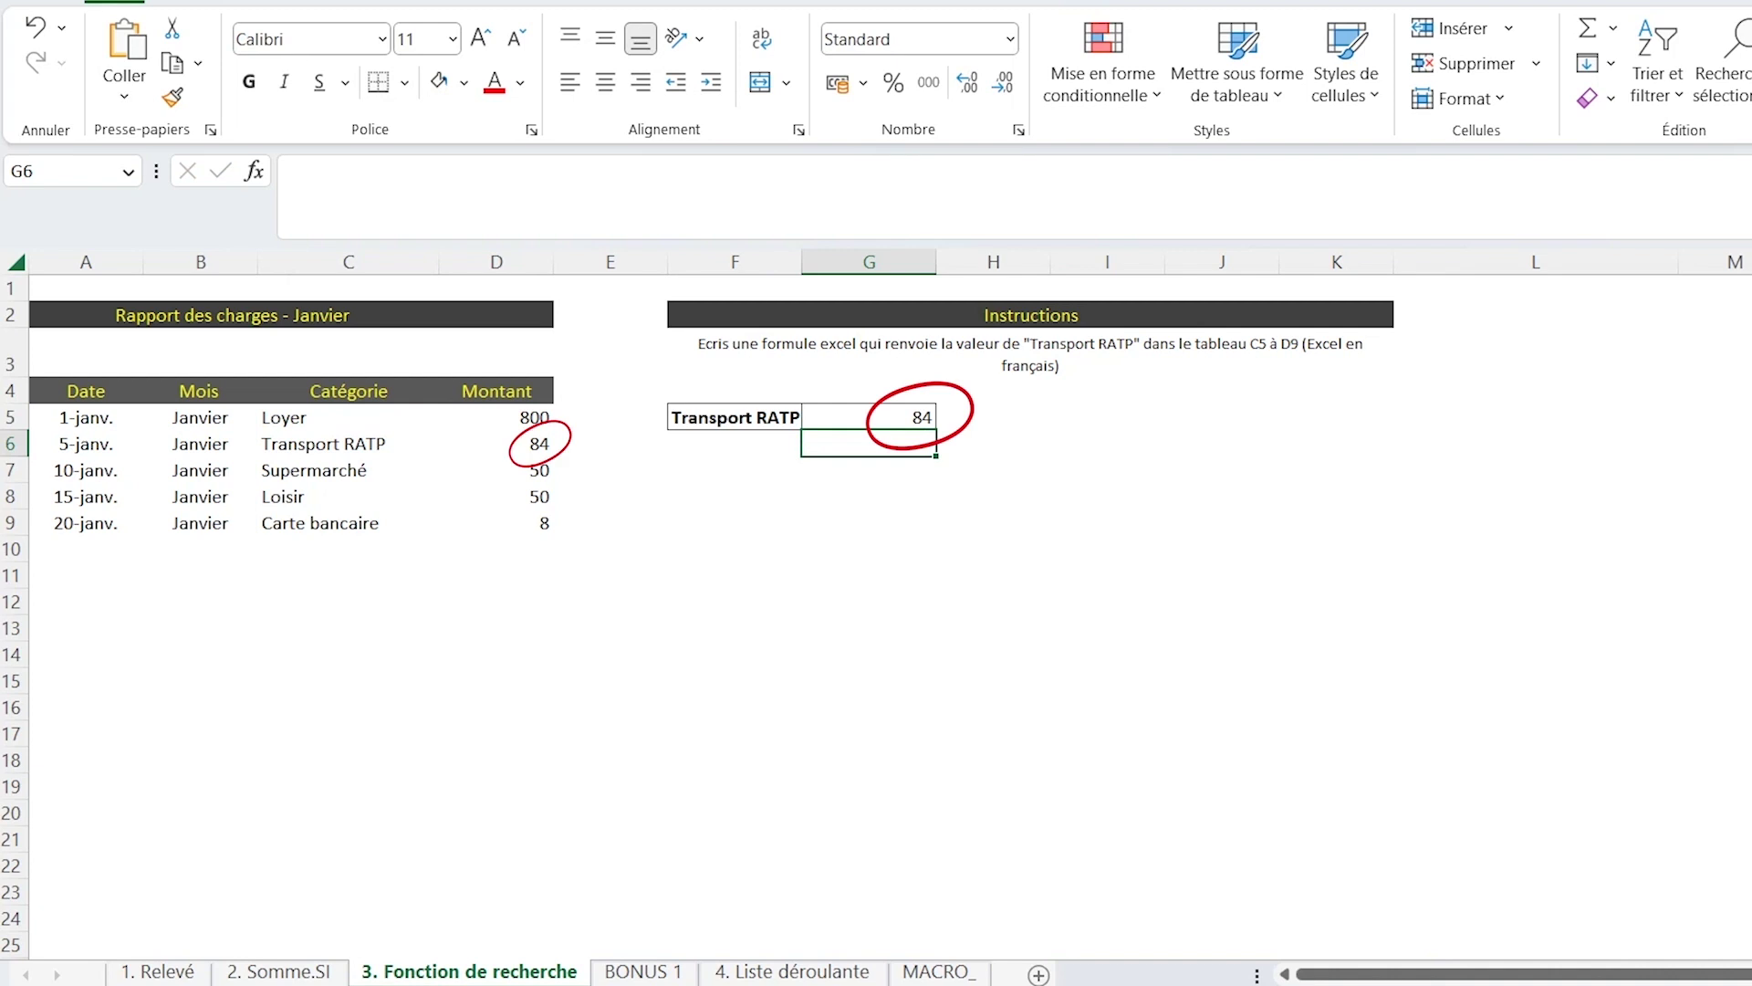
click(869, 417)
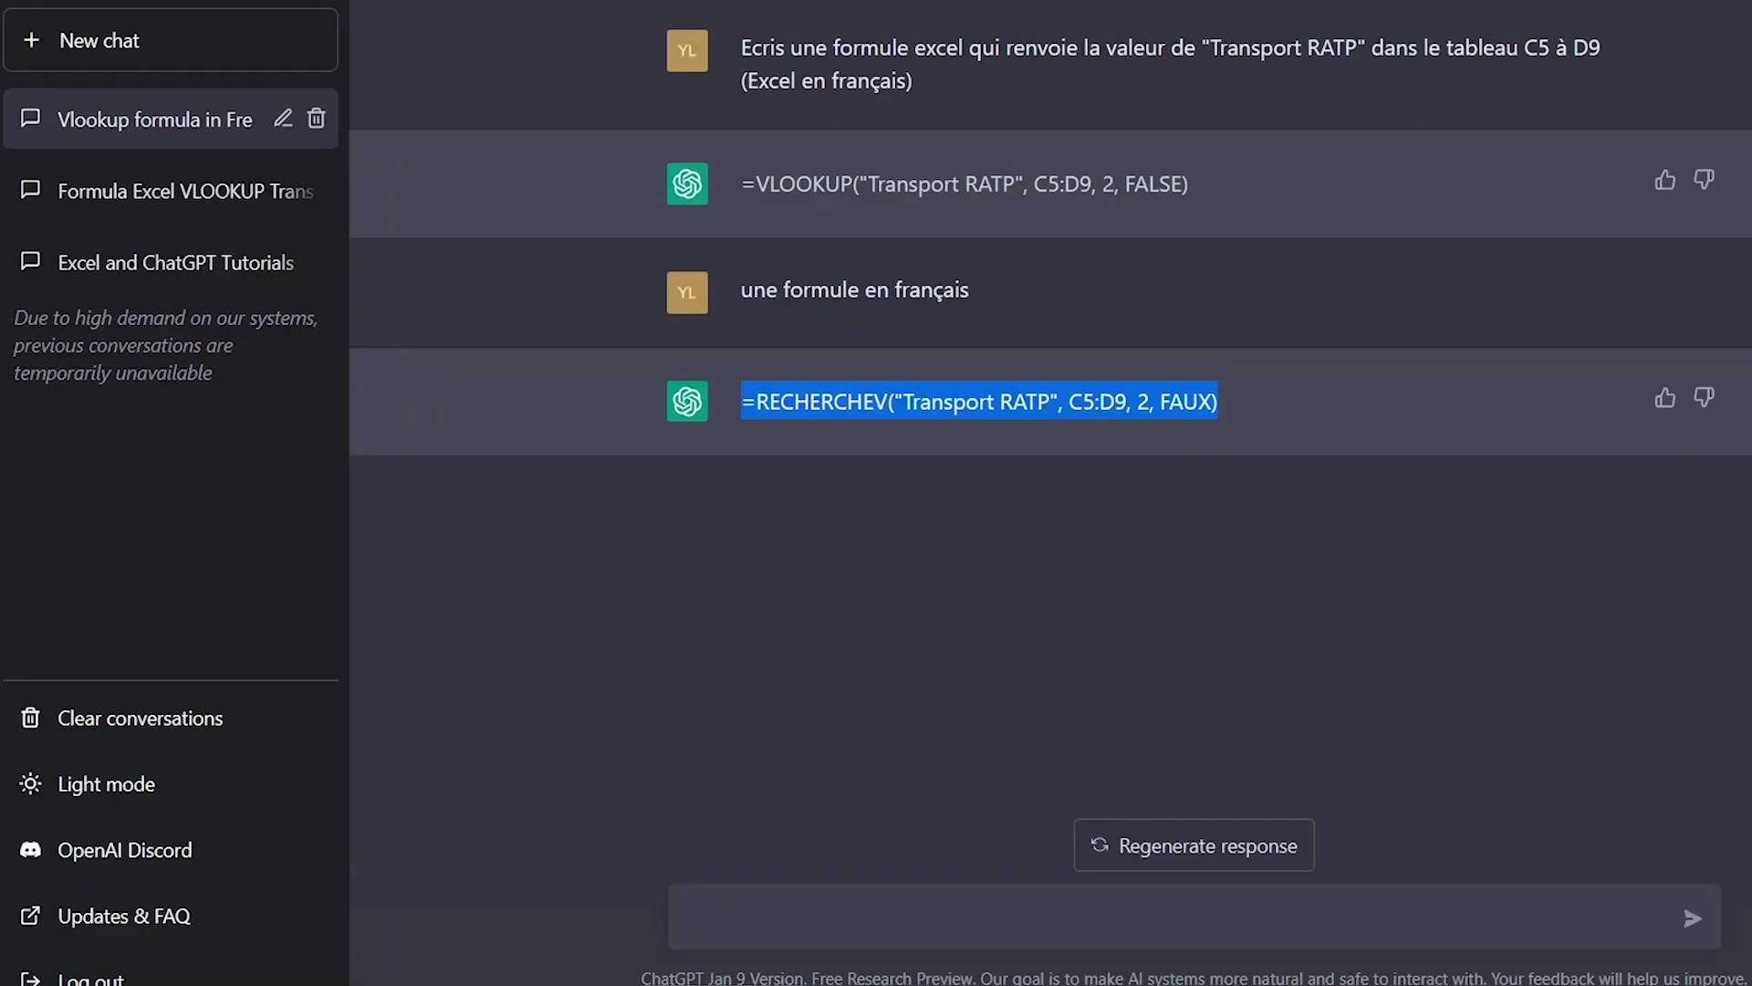
text(En français, il faut utiliser des ";" au lieu de "," dans les formules sinon ça ne fonctionne pas)
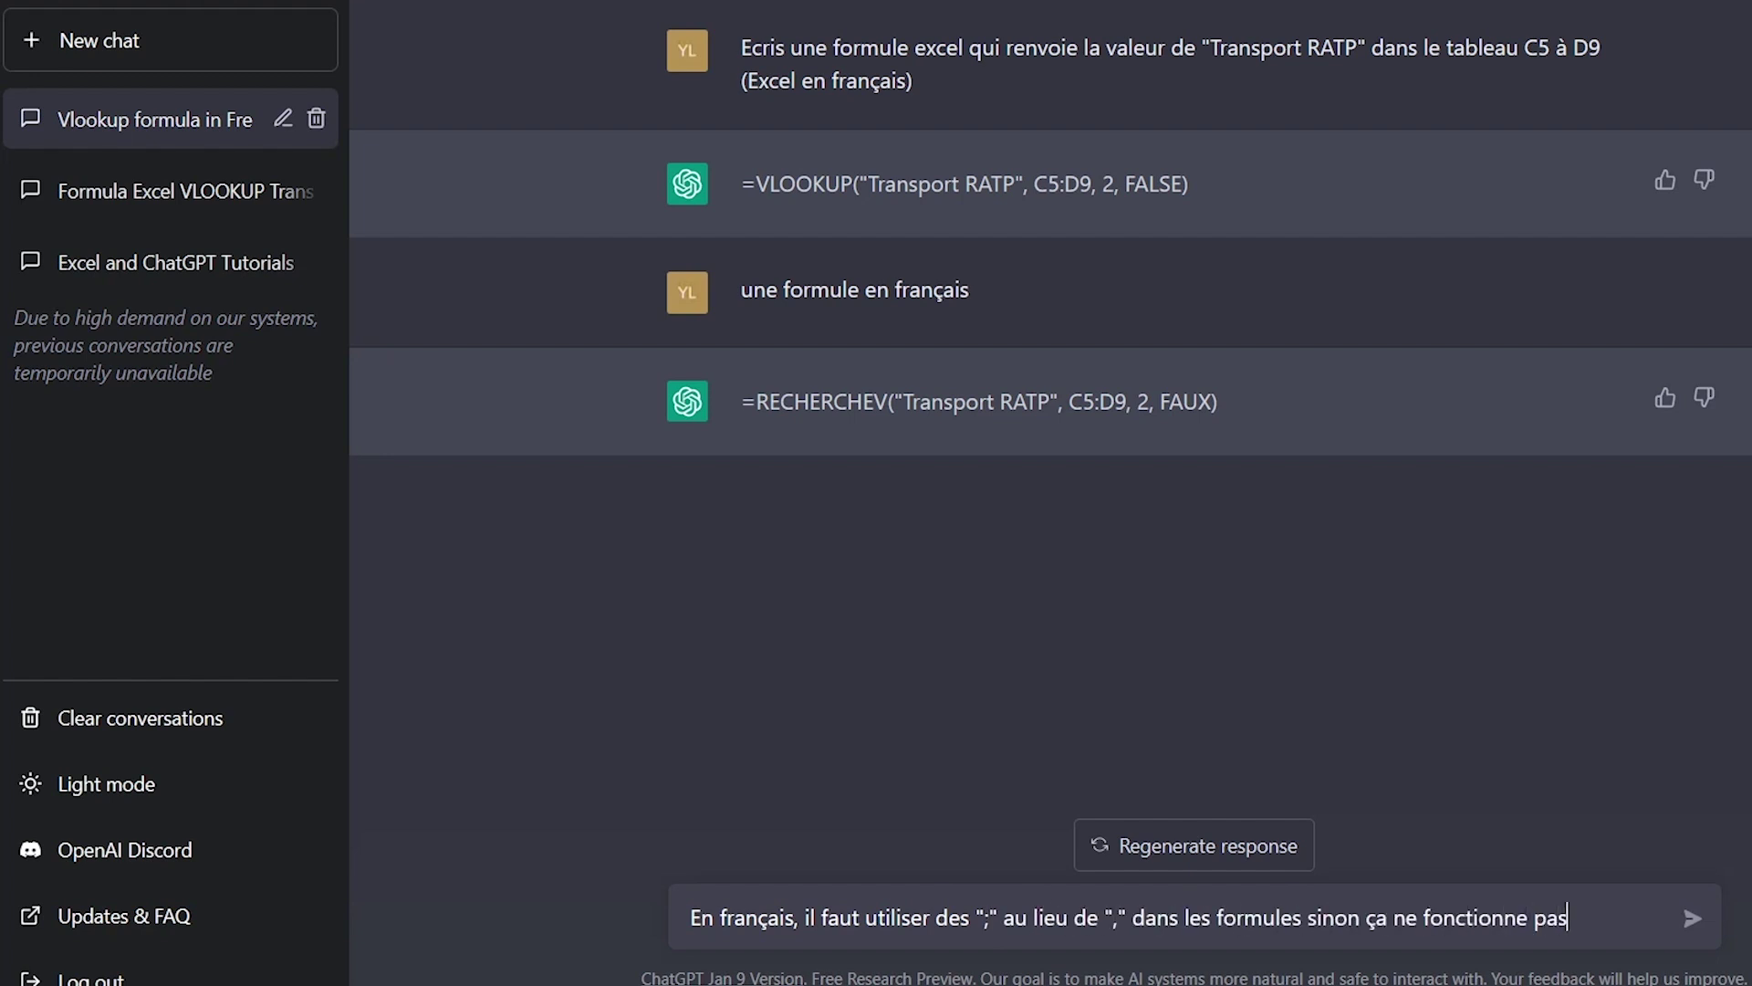
Send the semicolon-separator correction and select the corrected =RECHERCHEV("Transport RATP"; C5:D9; 2; FAUX) formula
key(Return)
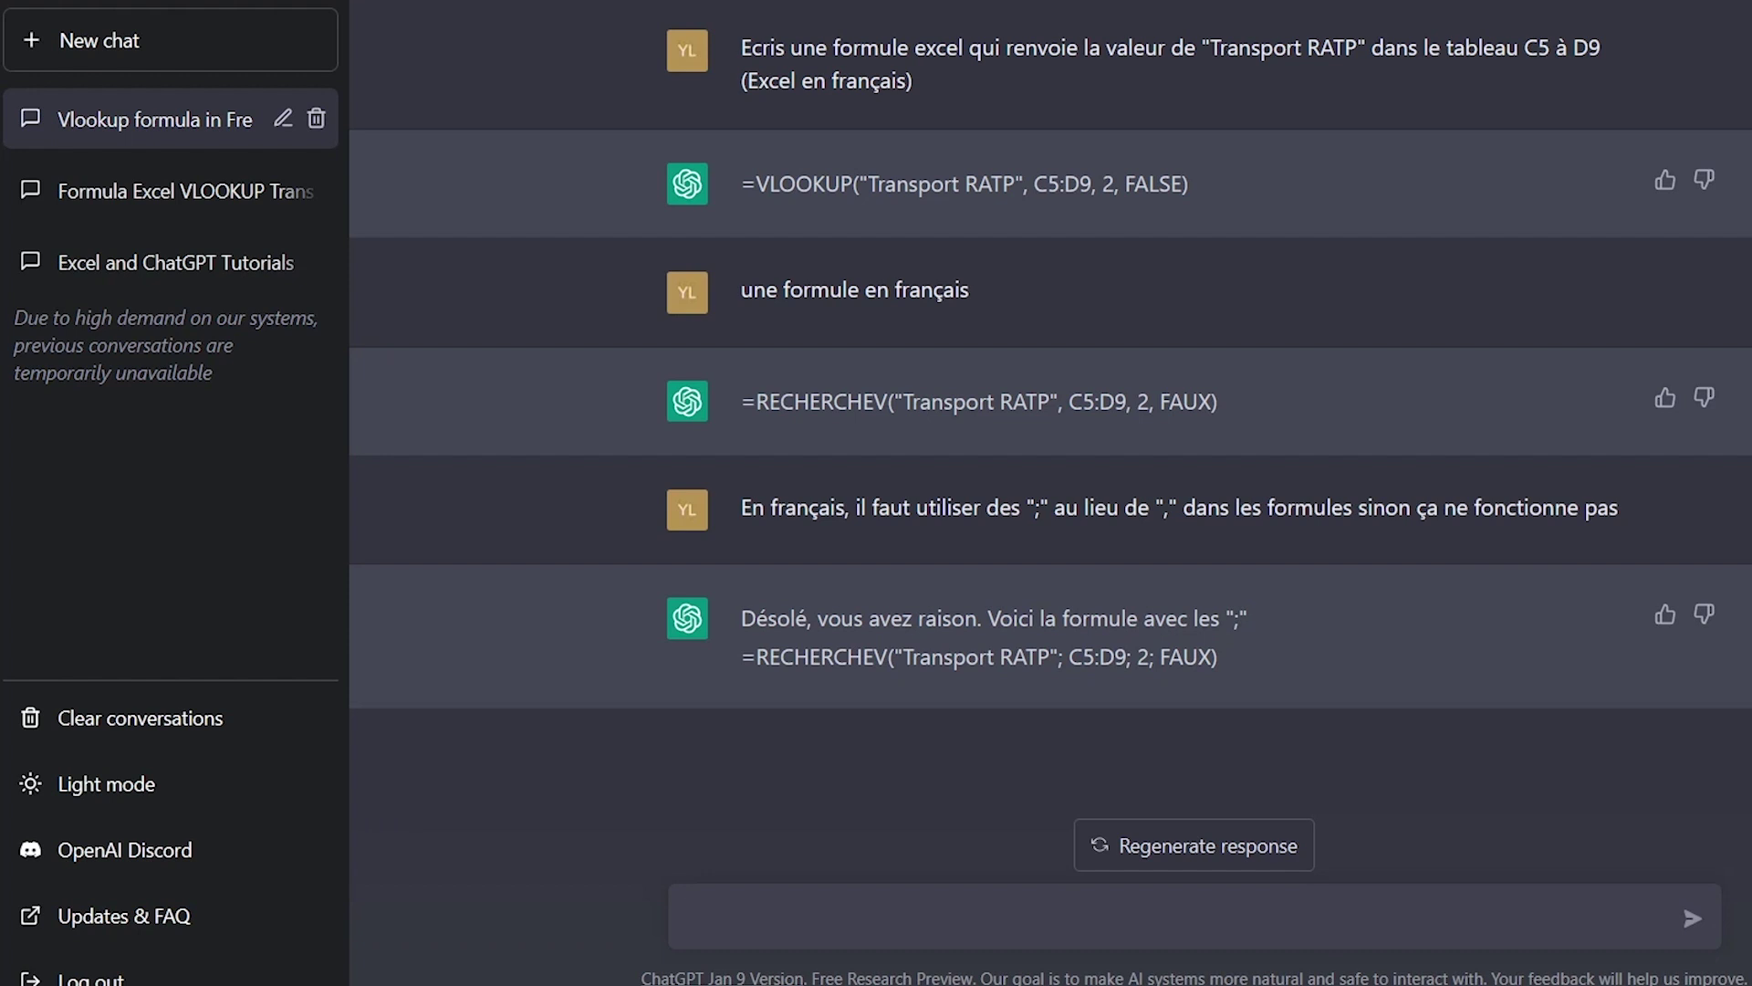
drag(1219, 656, 741, 656)
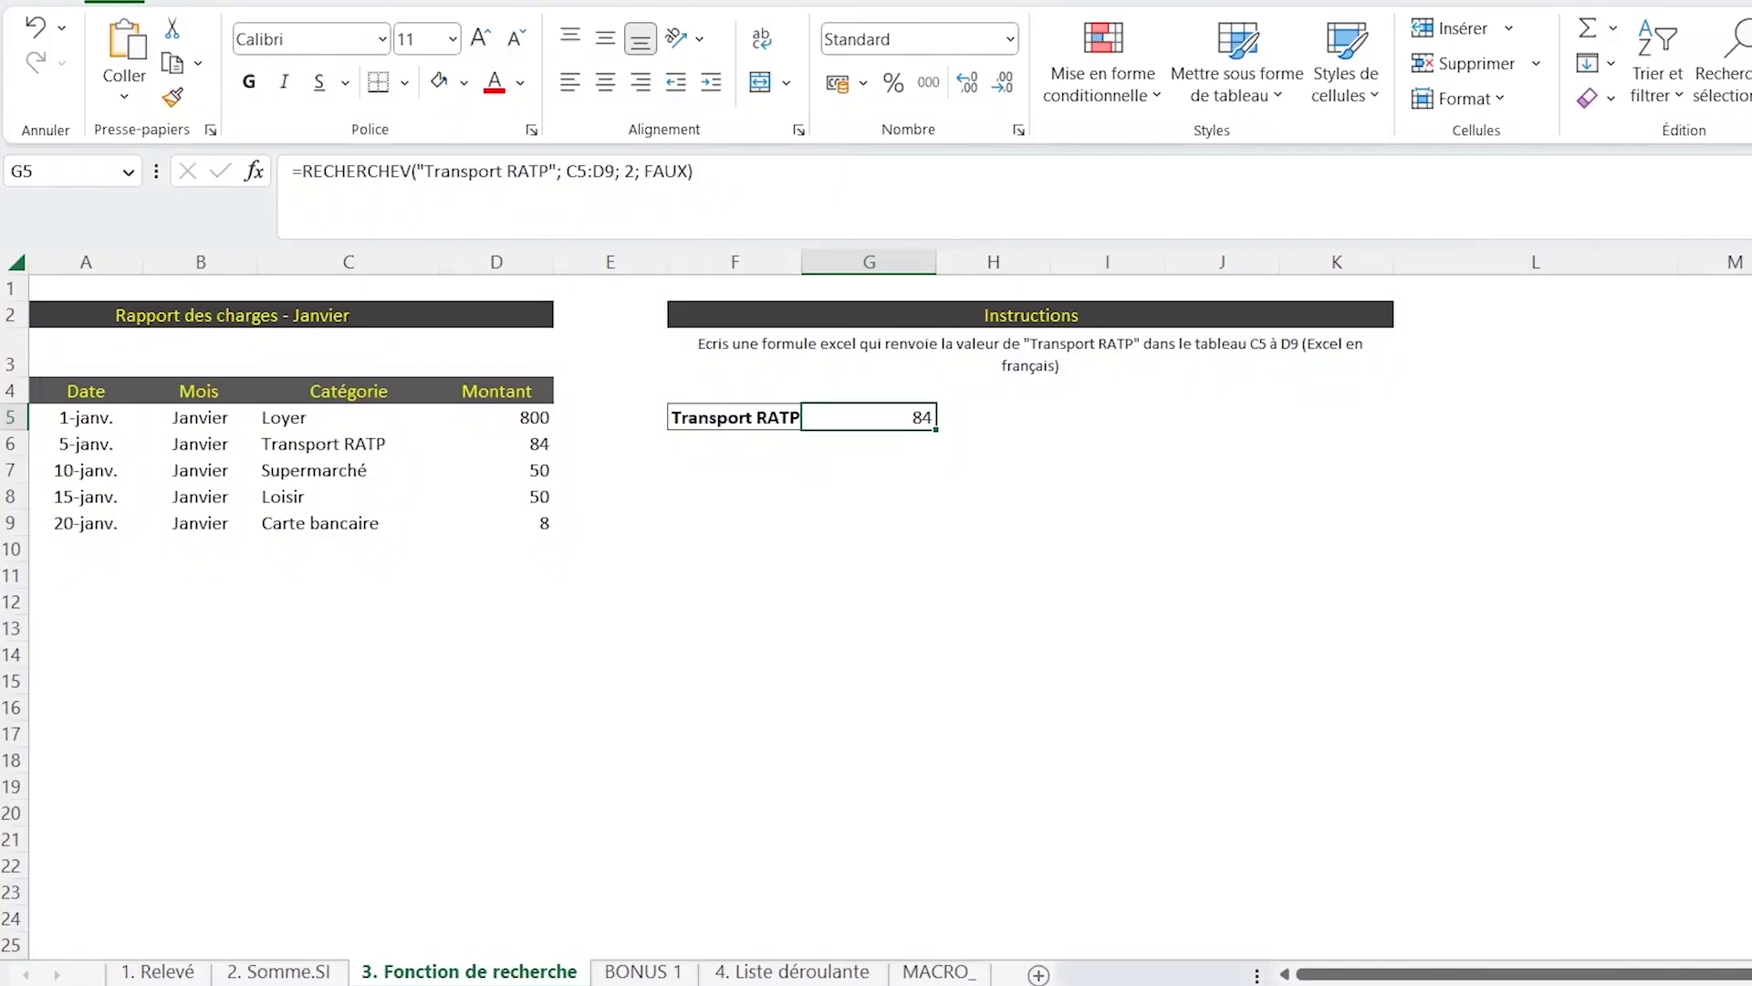
Recommit the G5 lookup formula showing 84, then send ChatGPT the dropdown-list request for C5:C14
key(F2)
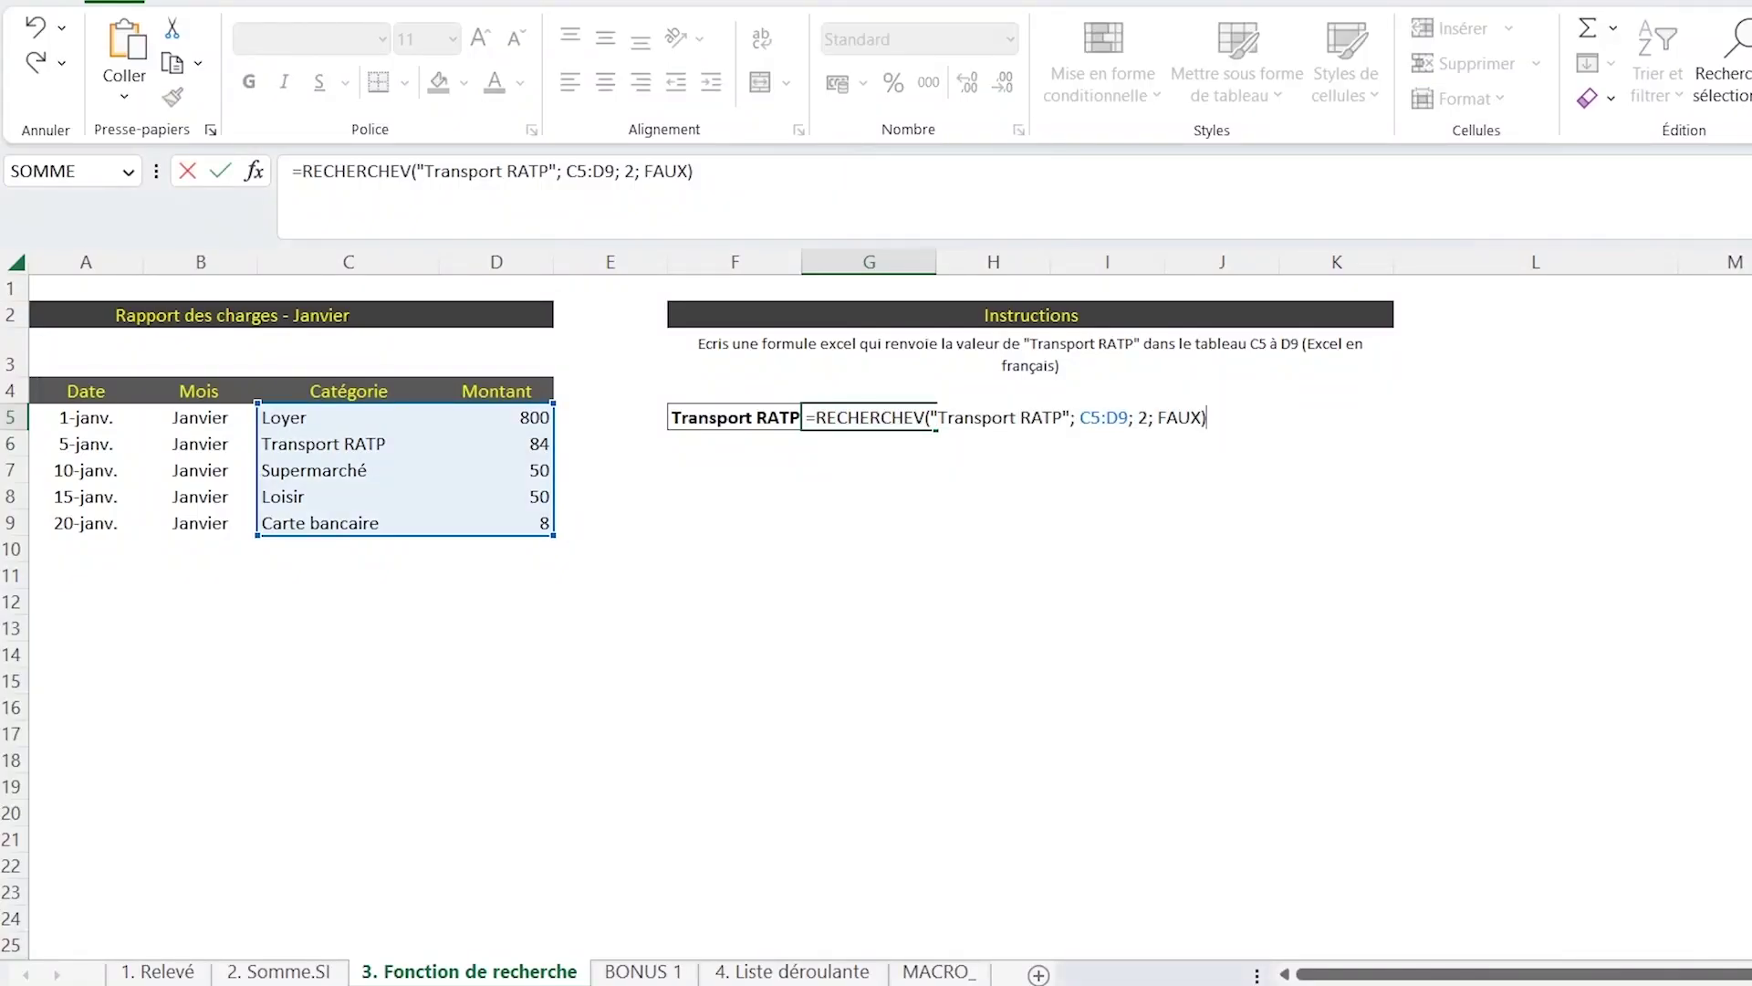
key(Return)
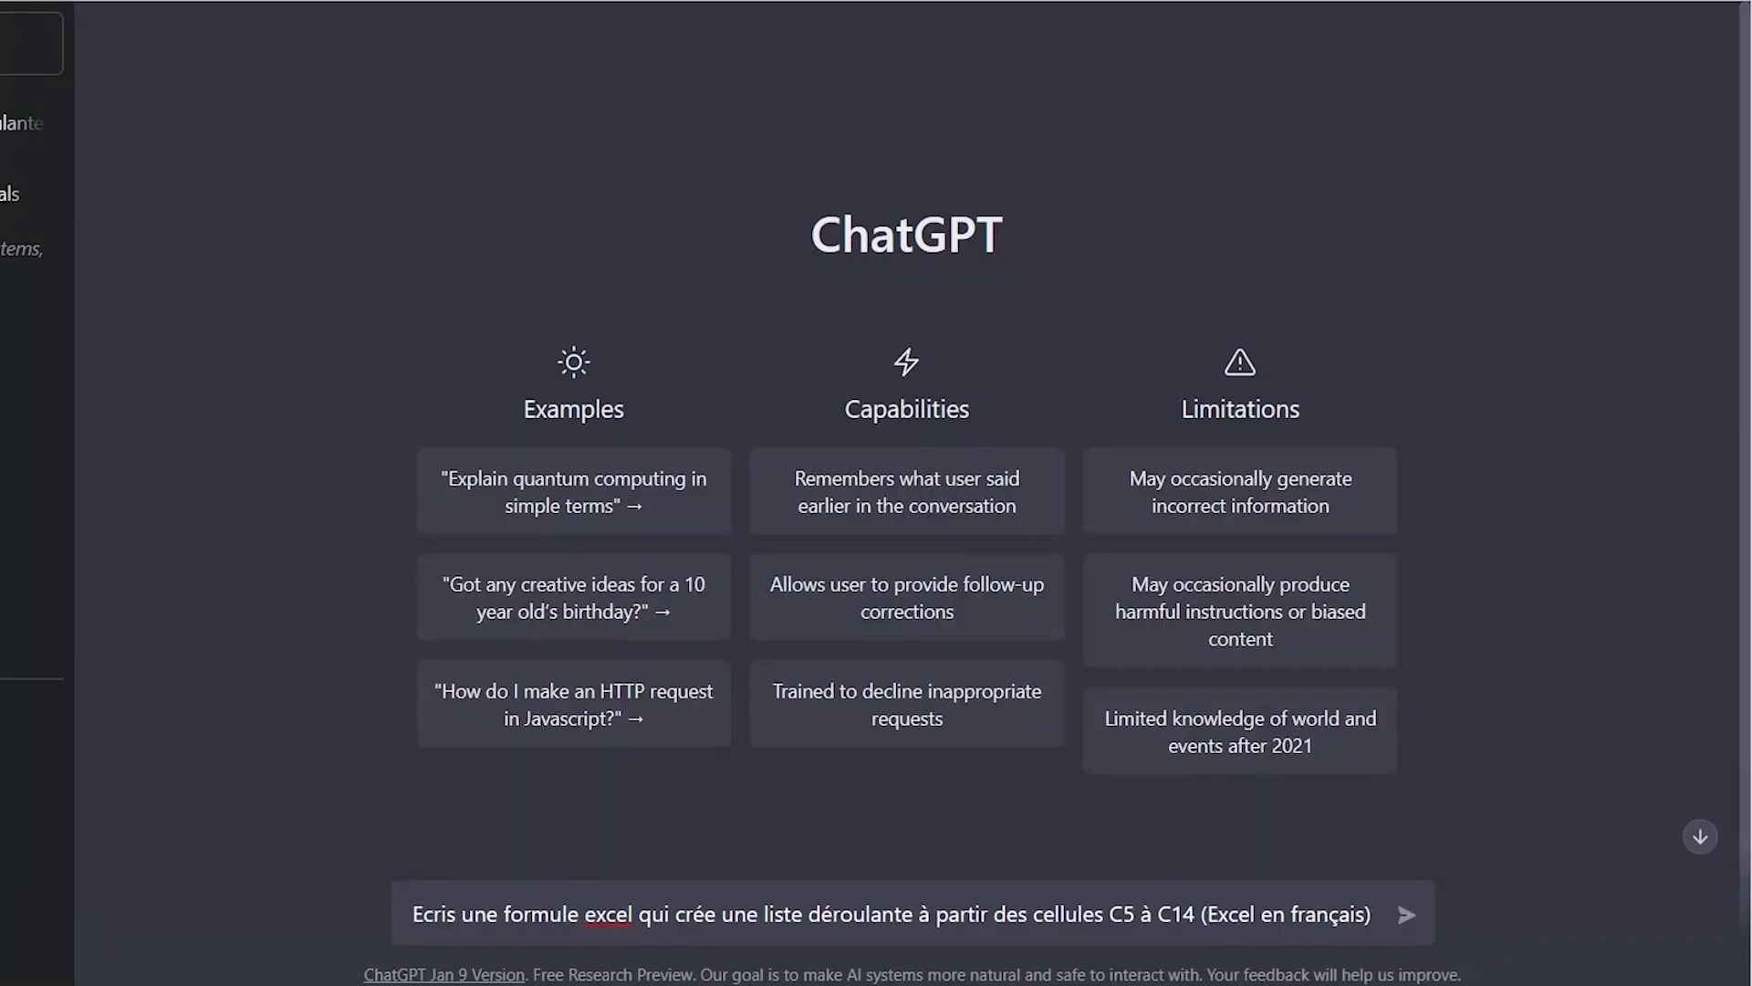
key(Return)
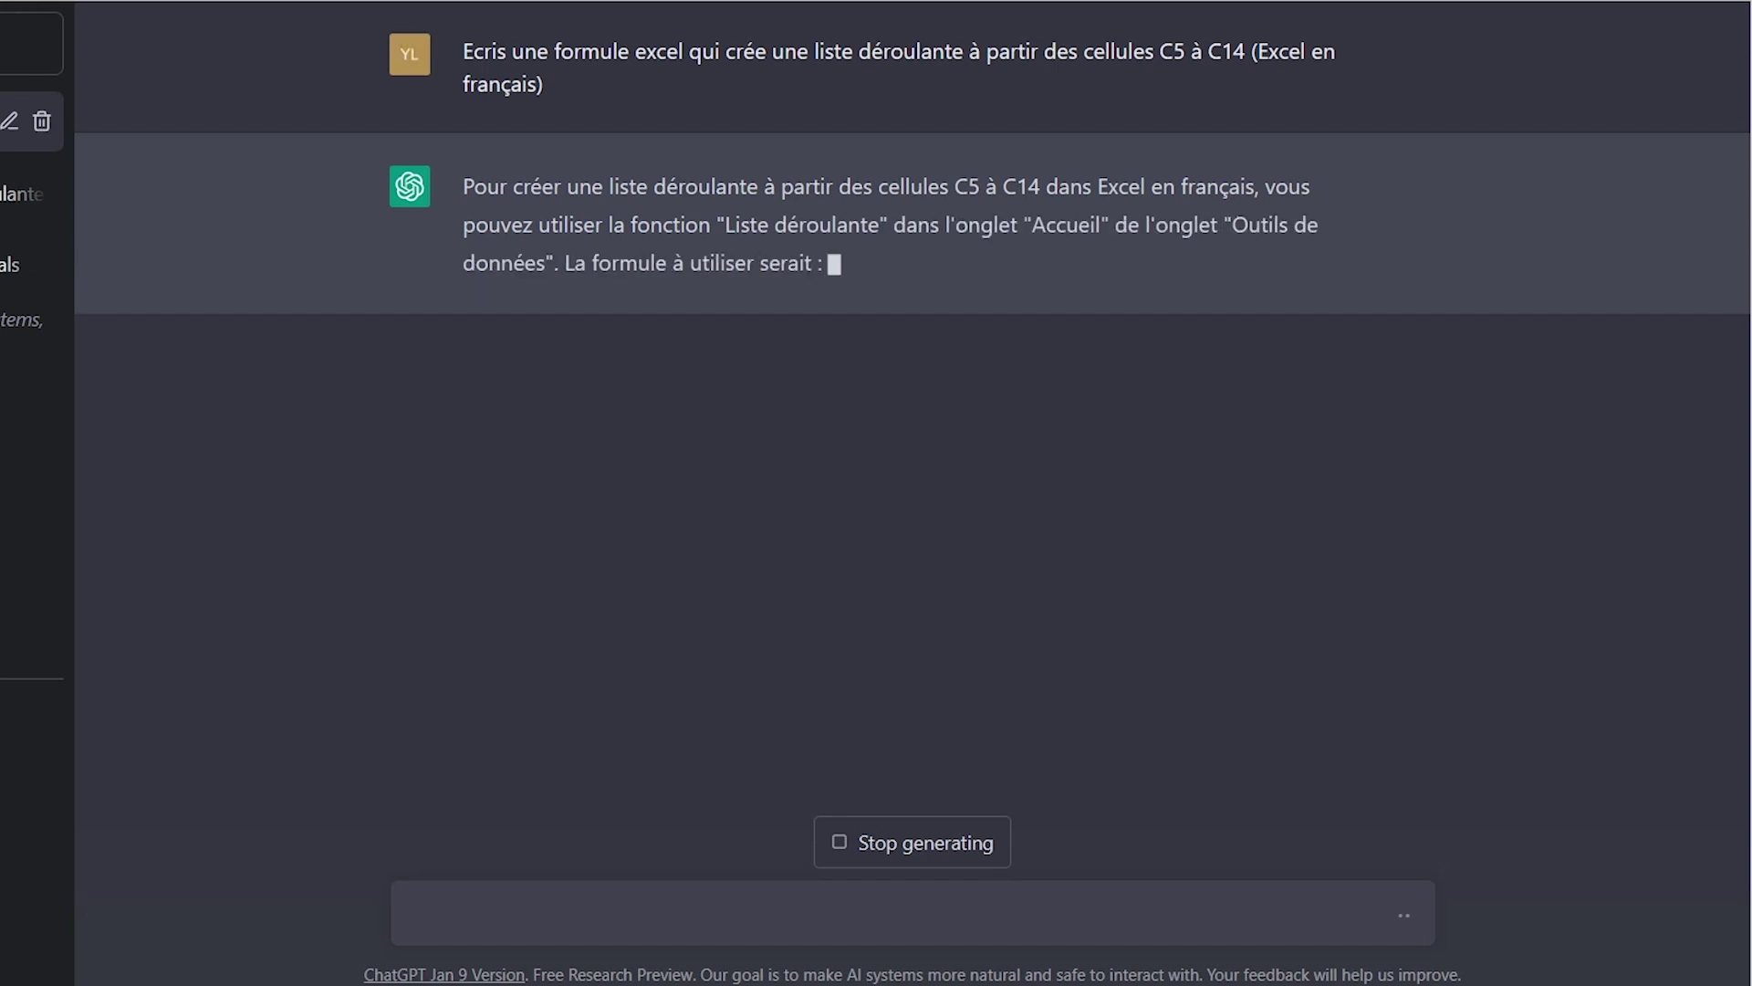
Reply that LISTE_DEROULANTE doesn't exist, then highlight the Données, Validation des données, Liste and C5:C14 steps
text(Cette fonction n'existe pas dans excel en français)
key(Return)
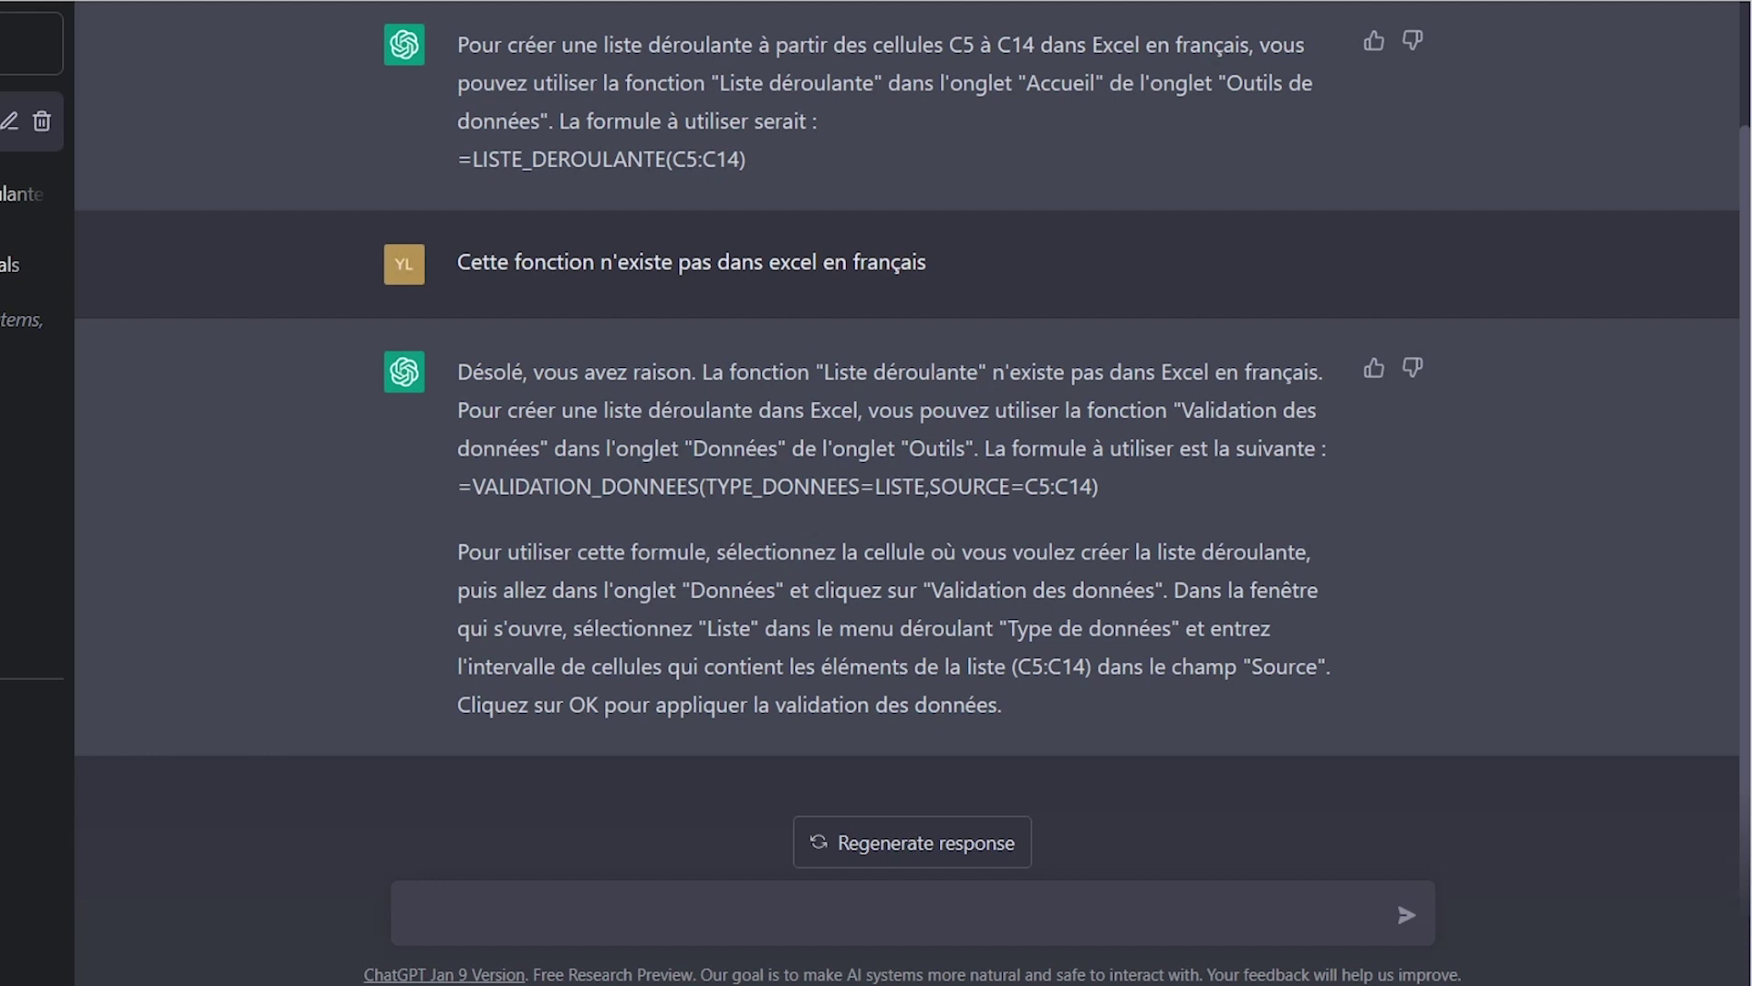
drag(604, 590, 789, 590)
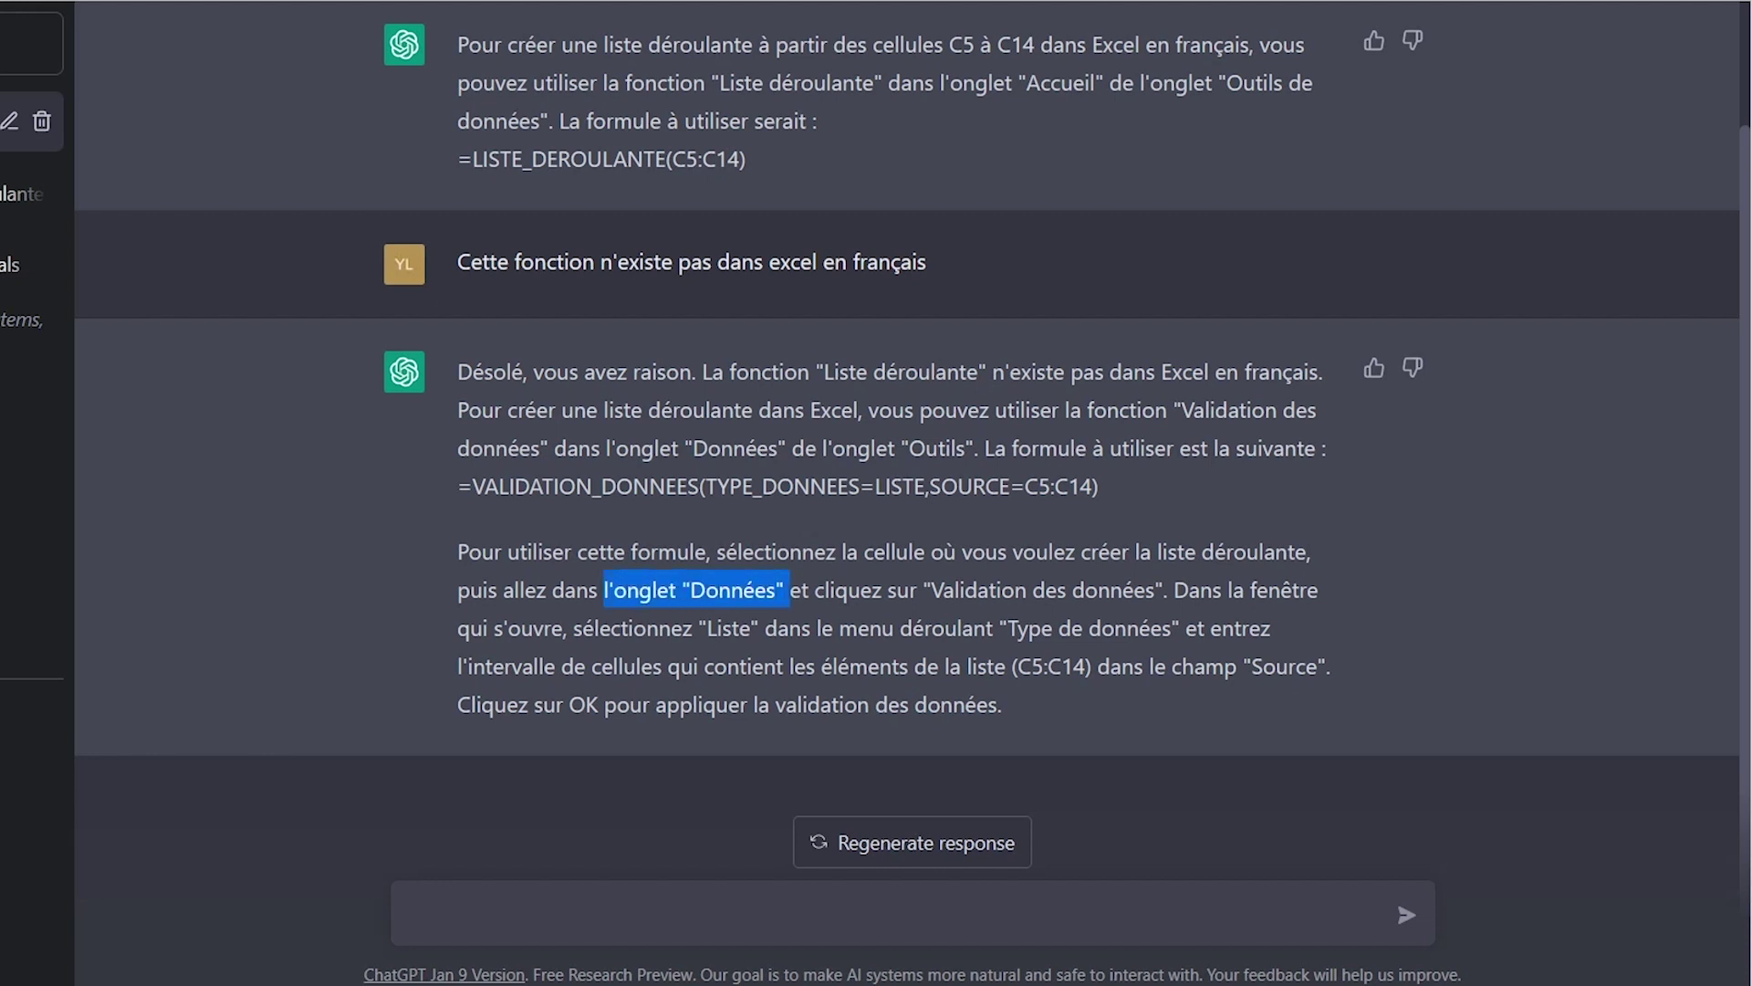
drag(925, 590, 1164, 590)
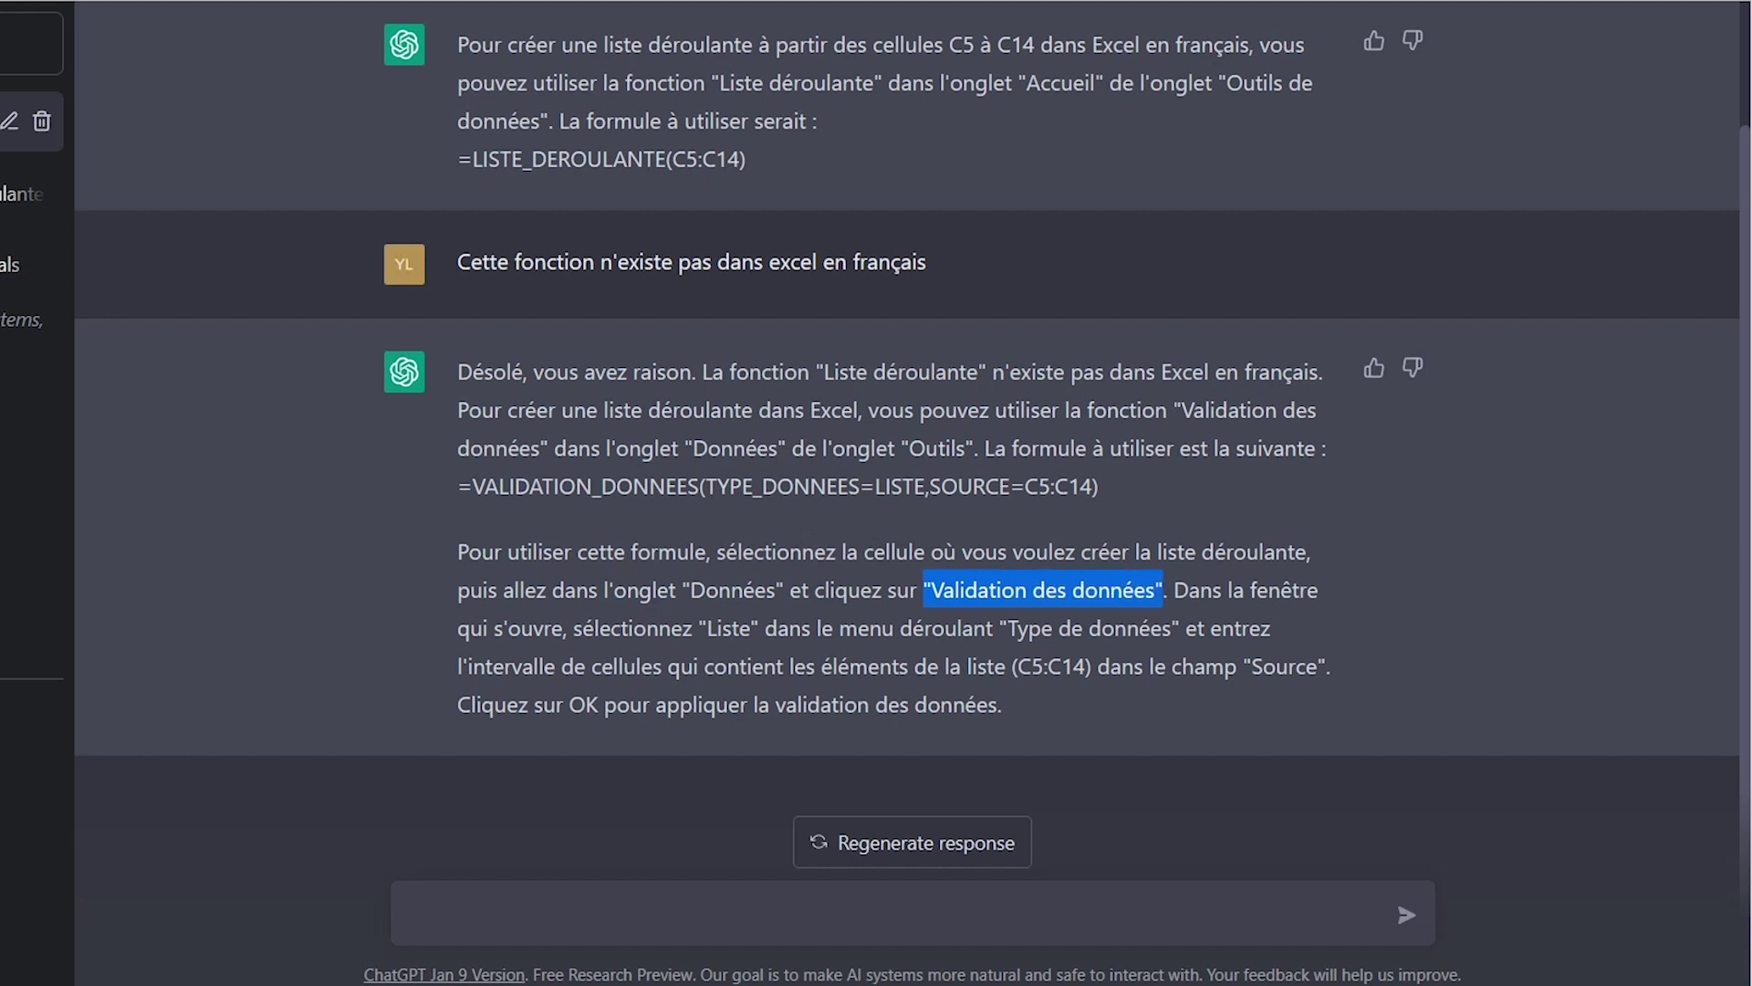
drag(699, 628, 758, 628)
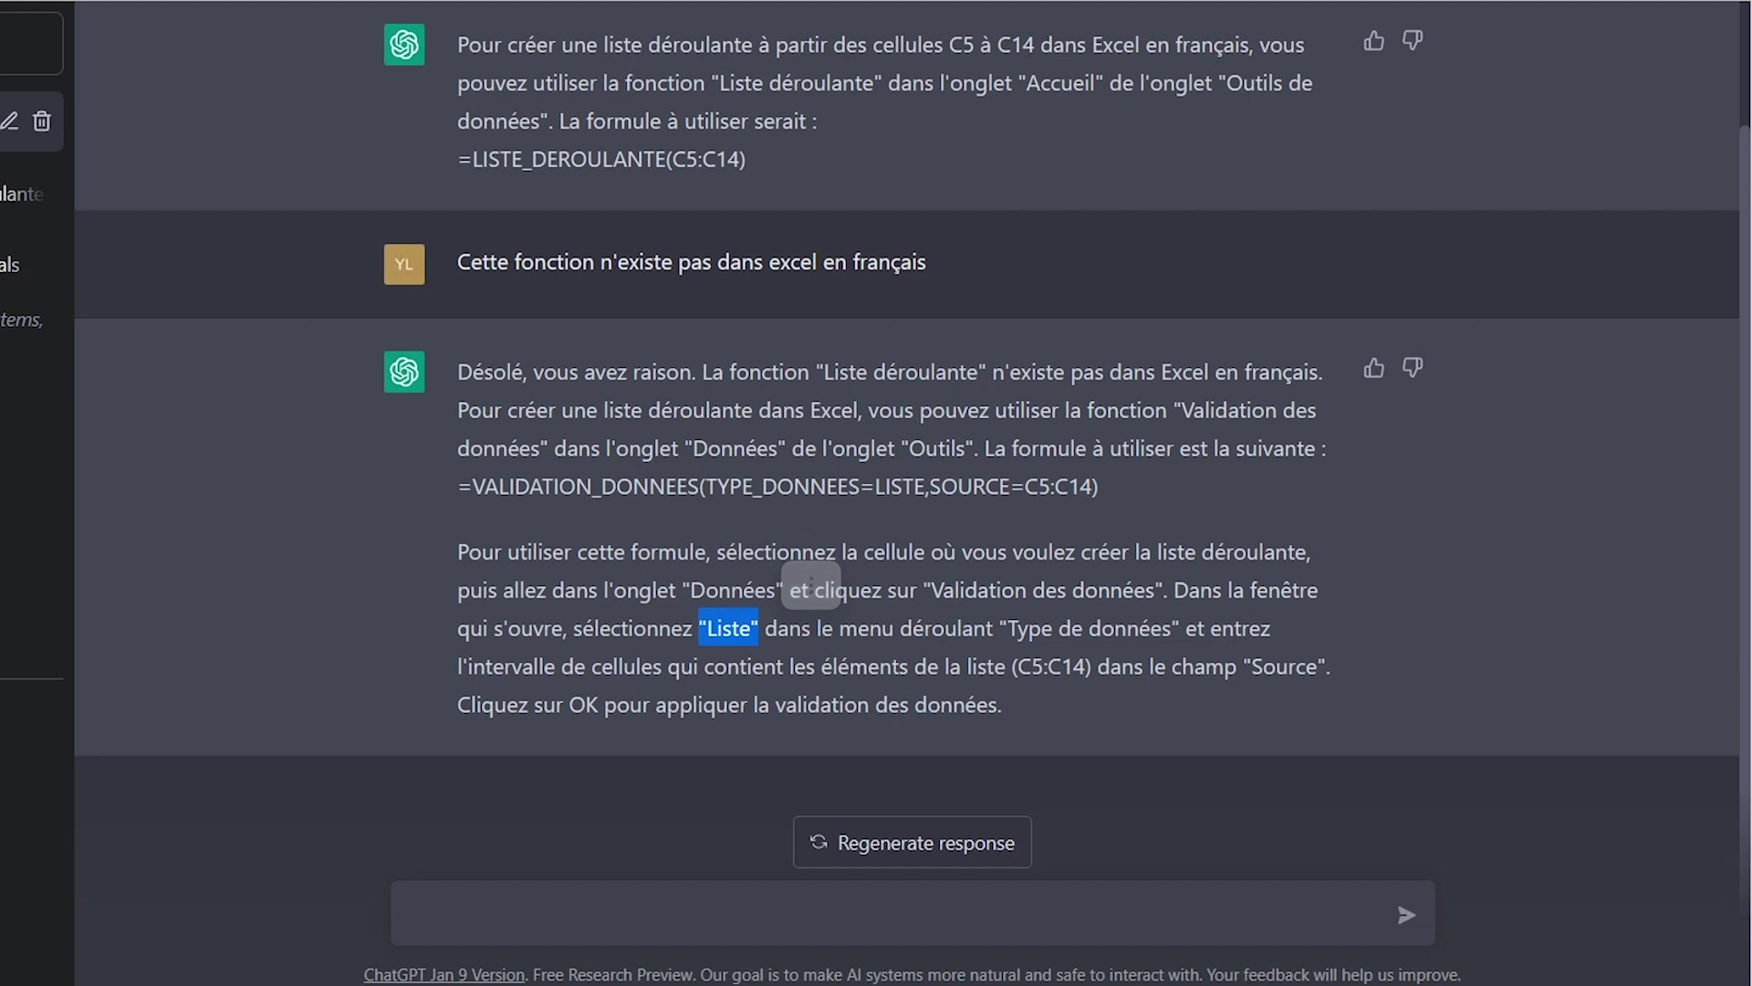
drag(1008, 628, 1171, 628)
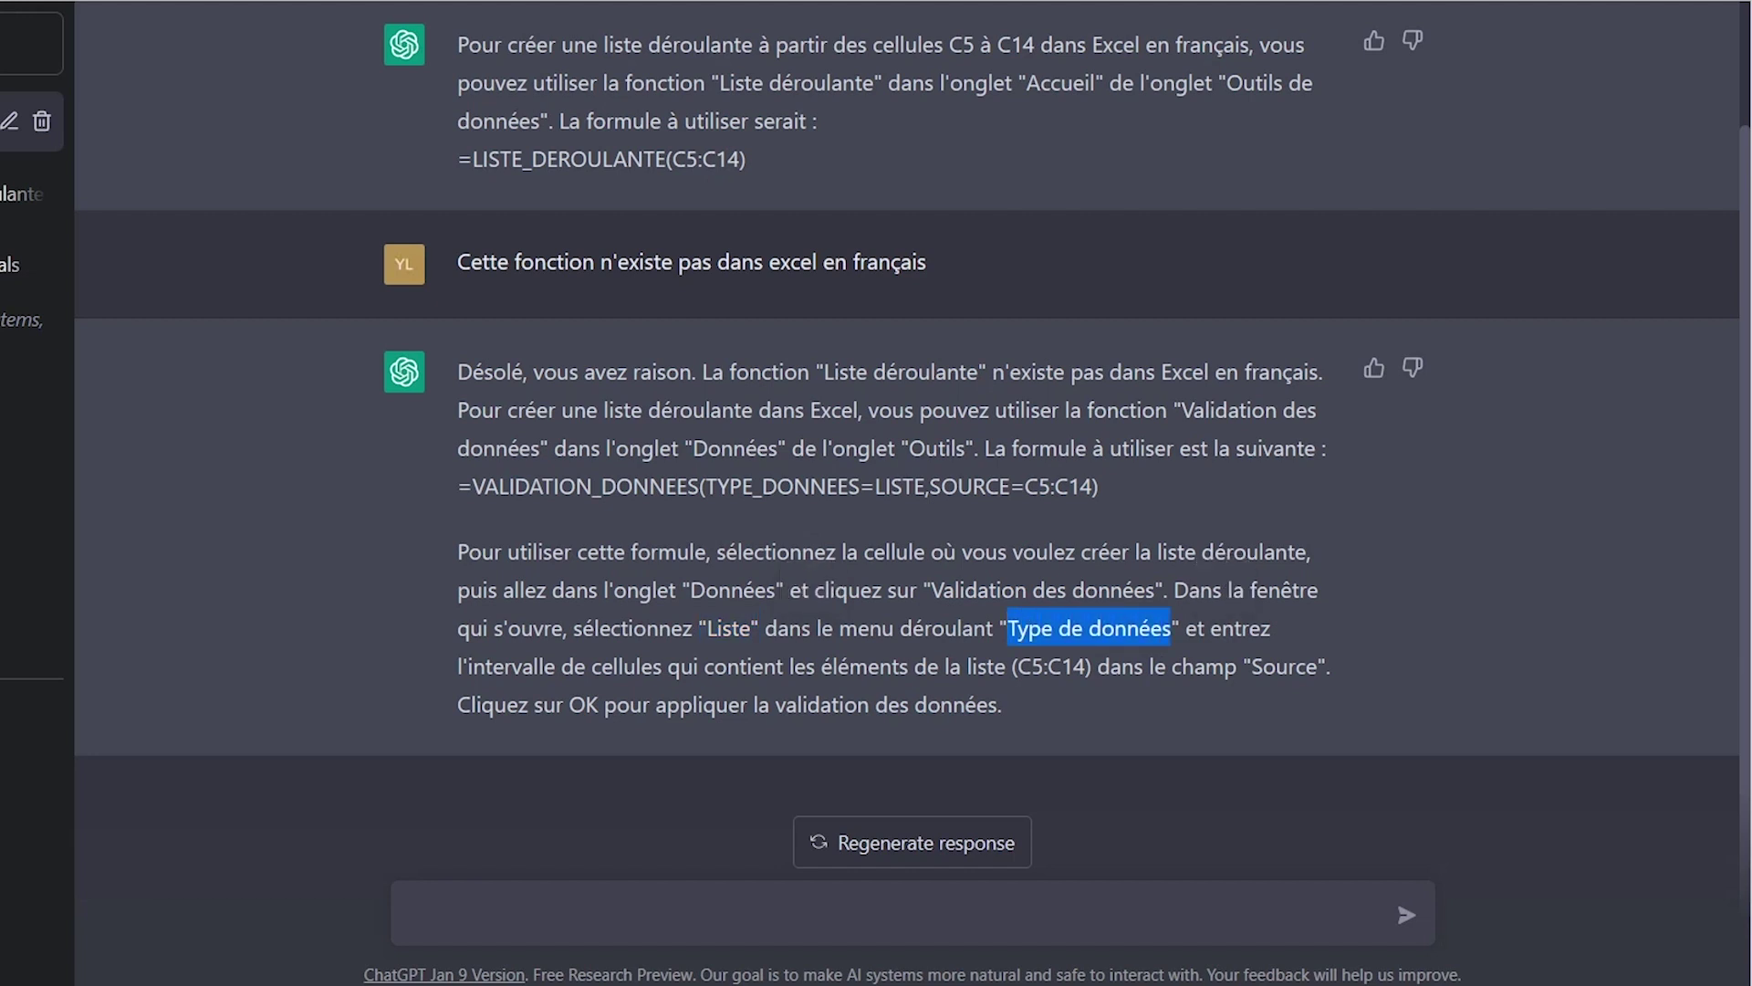
drag(994, 666, 1097, 667)
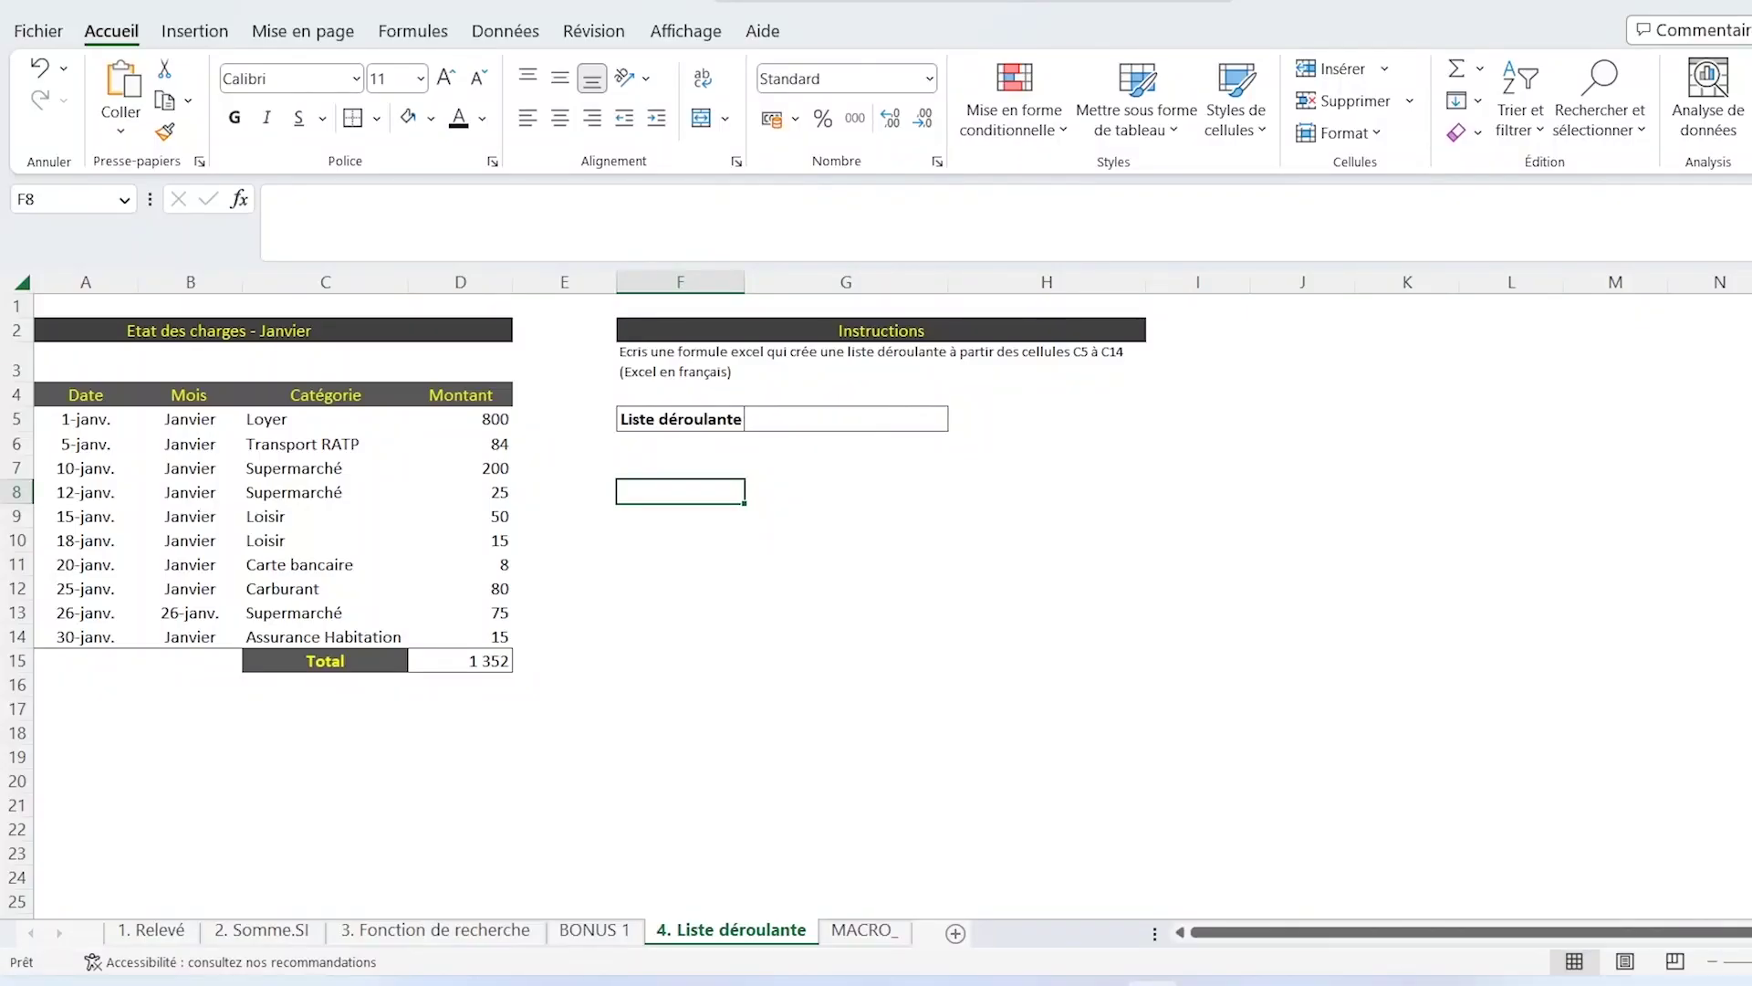
Add a Liste data validation to G5 with source C5:C14, then open its dropdown to test it
click(846, 418)
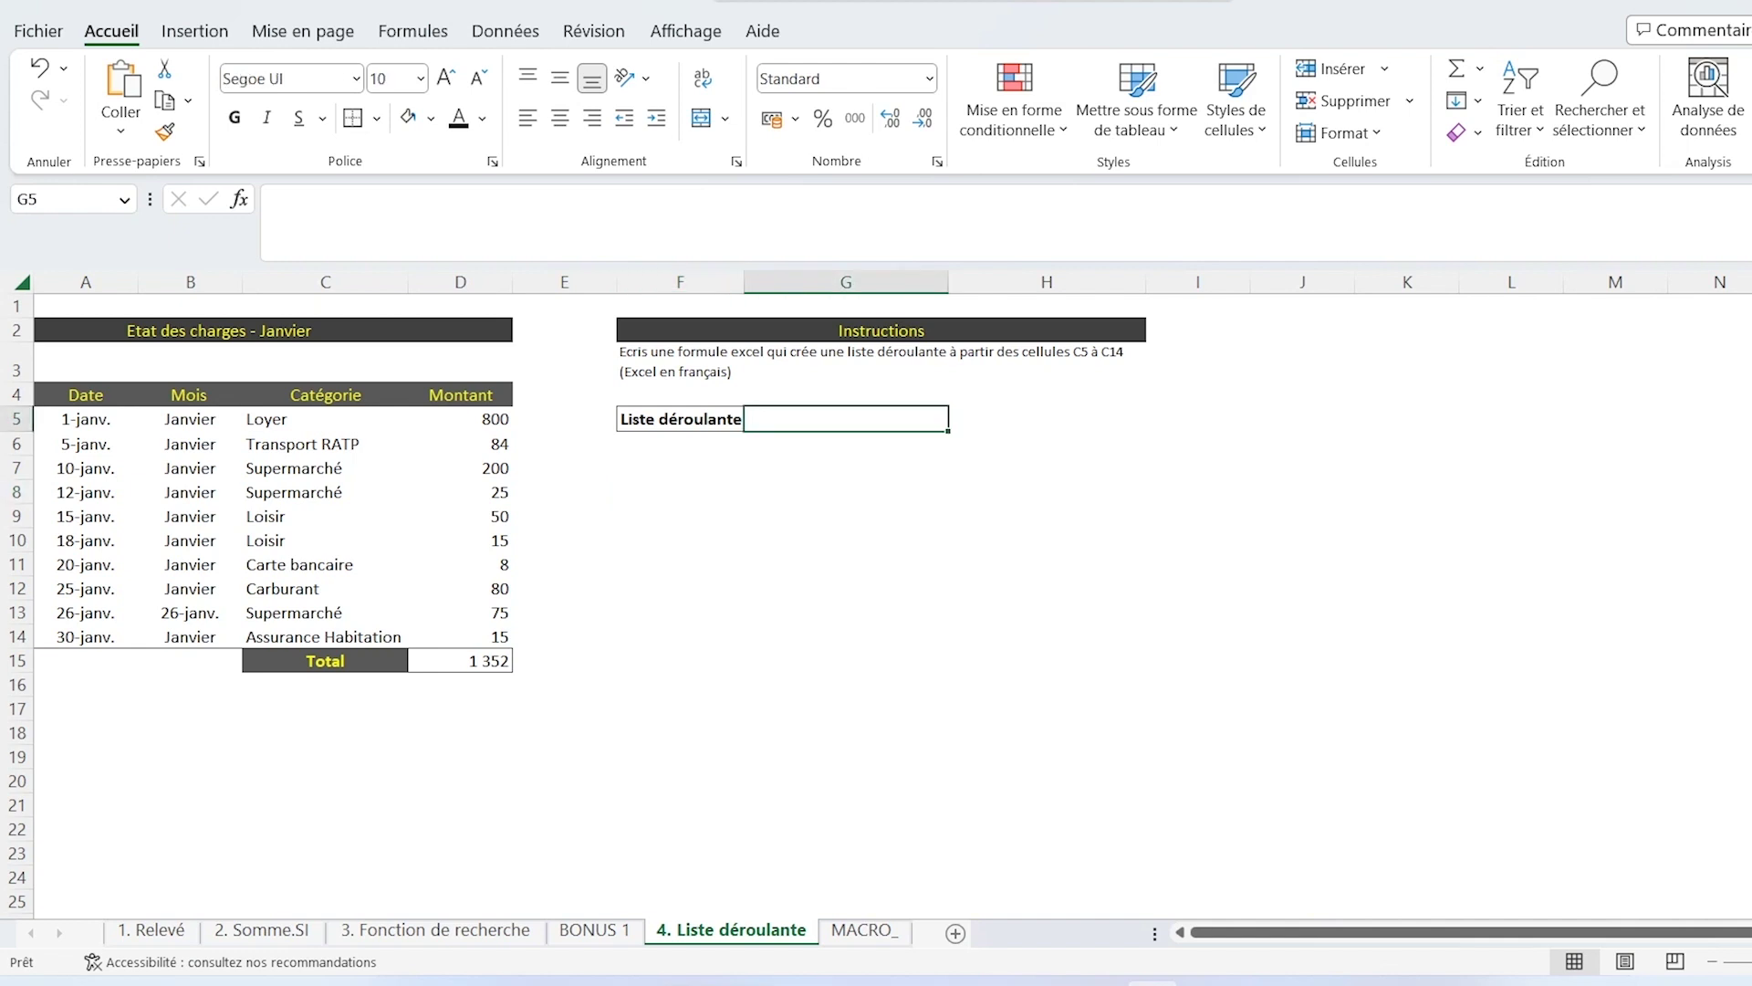
click(524, 41)
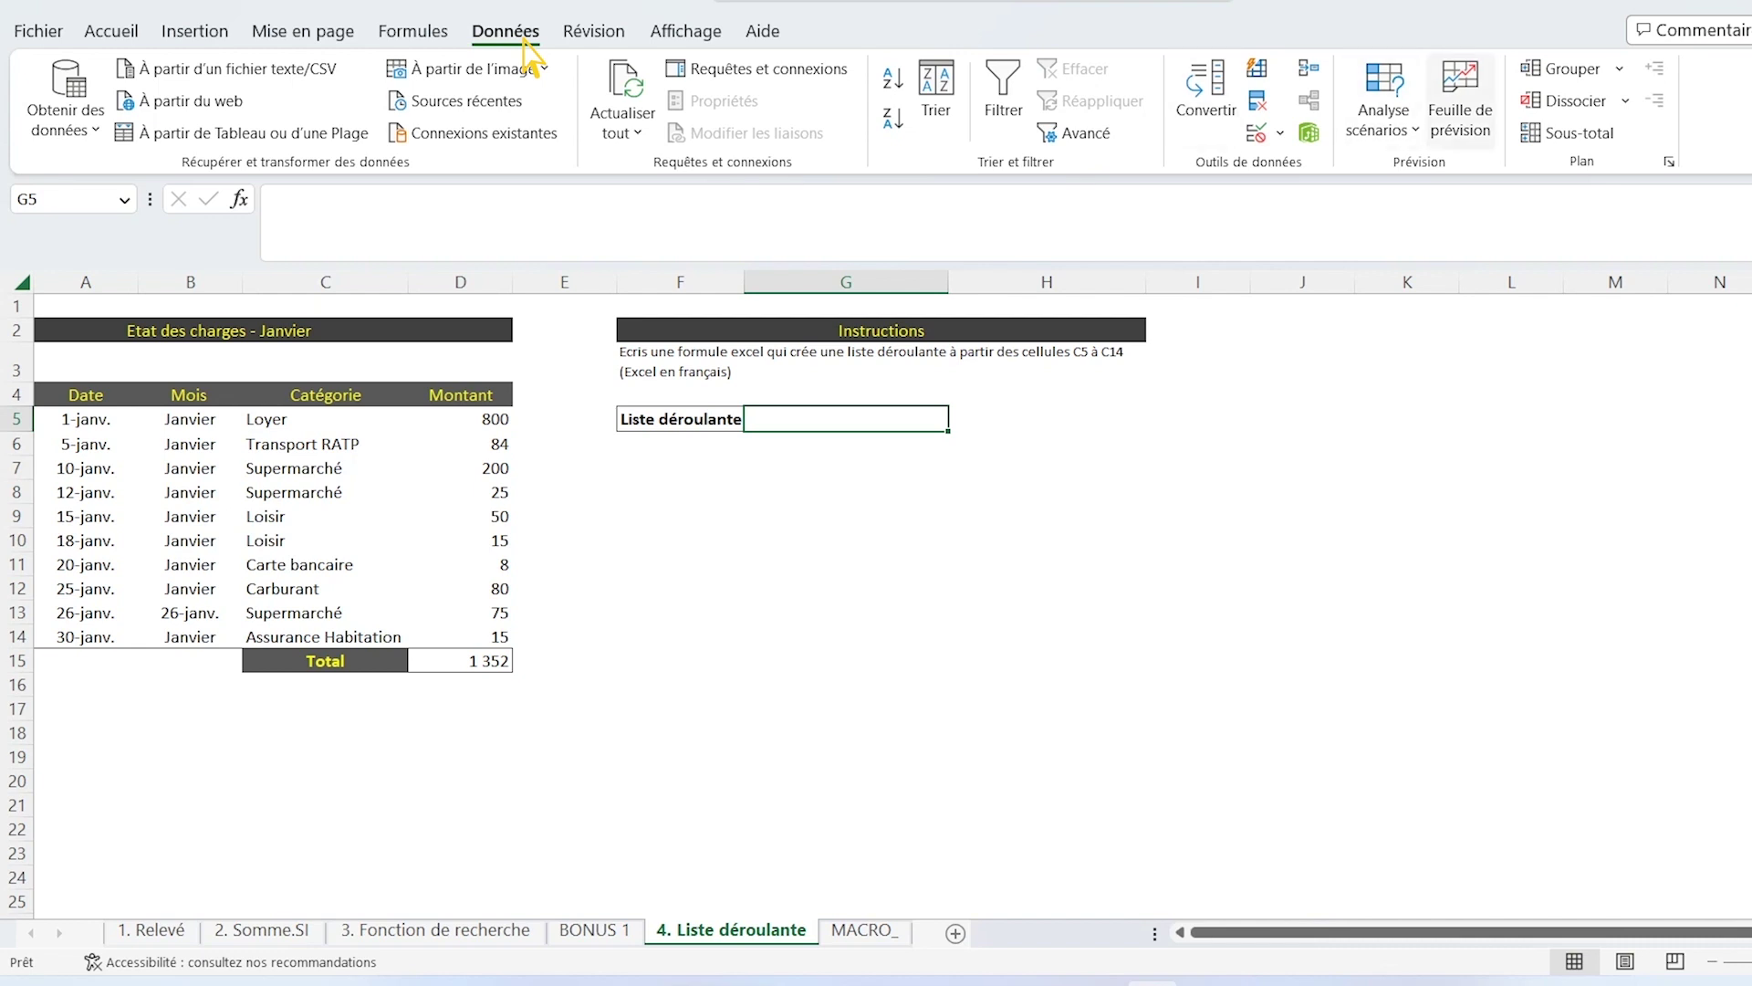
click(1279, 132)
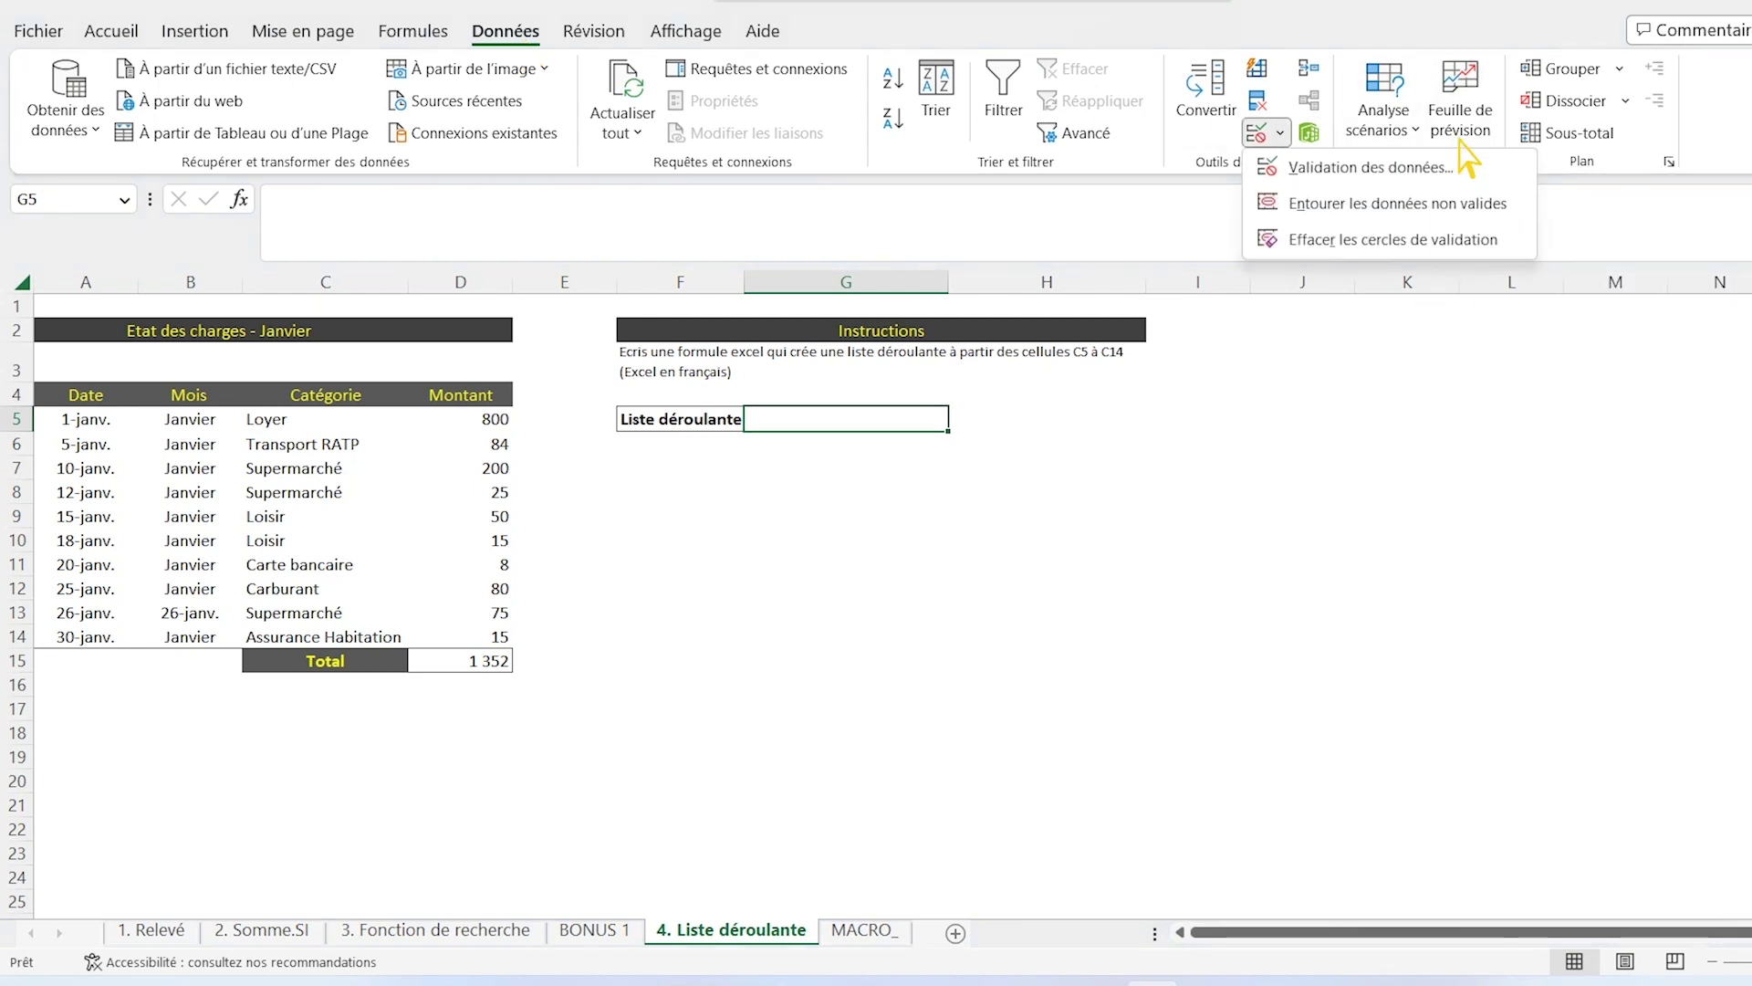
click(1415, 169)
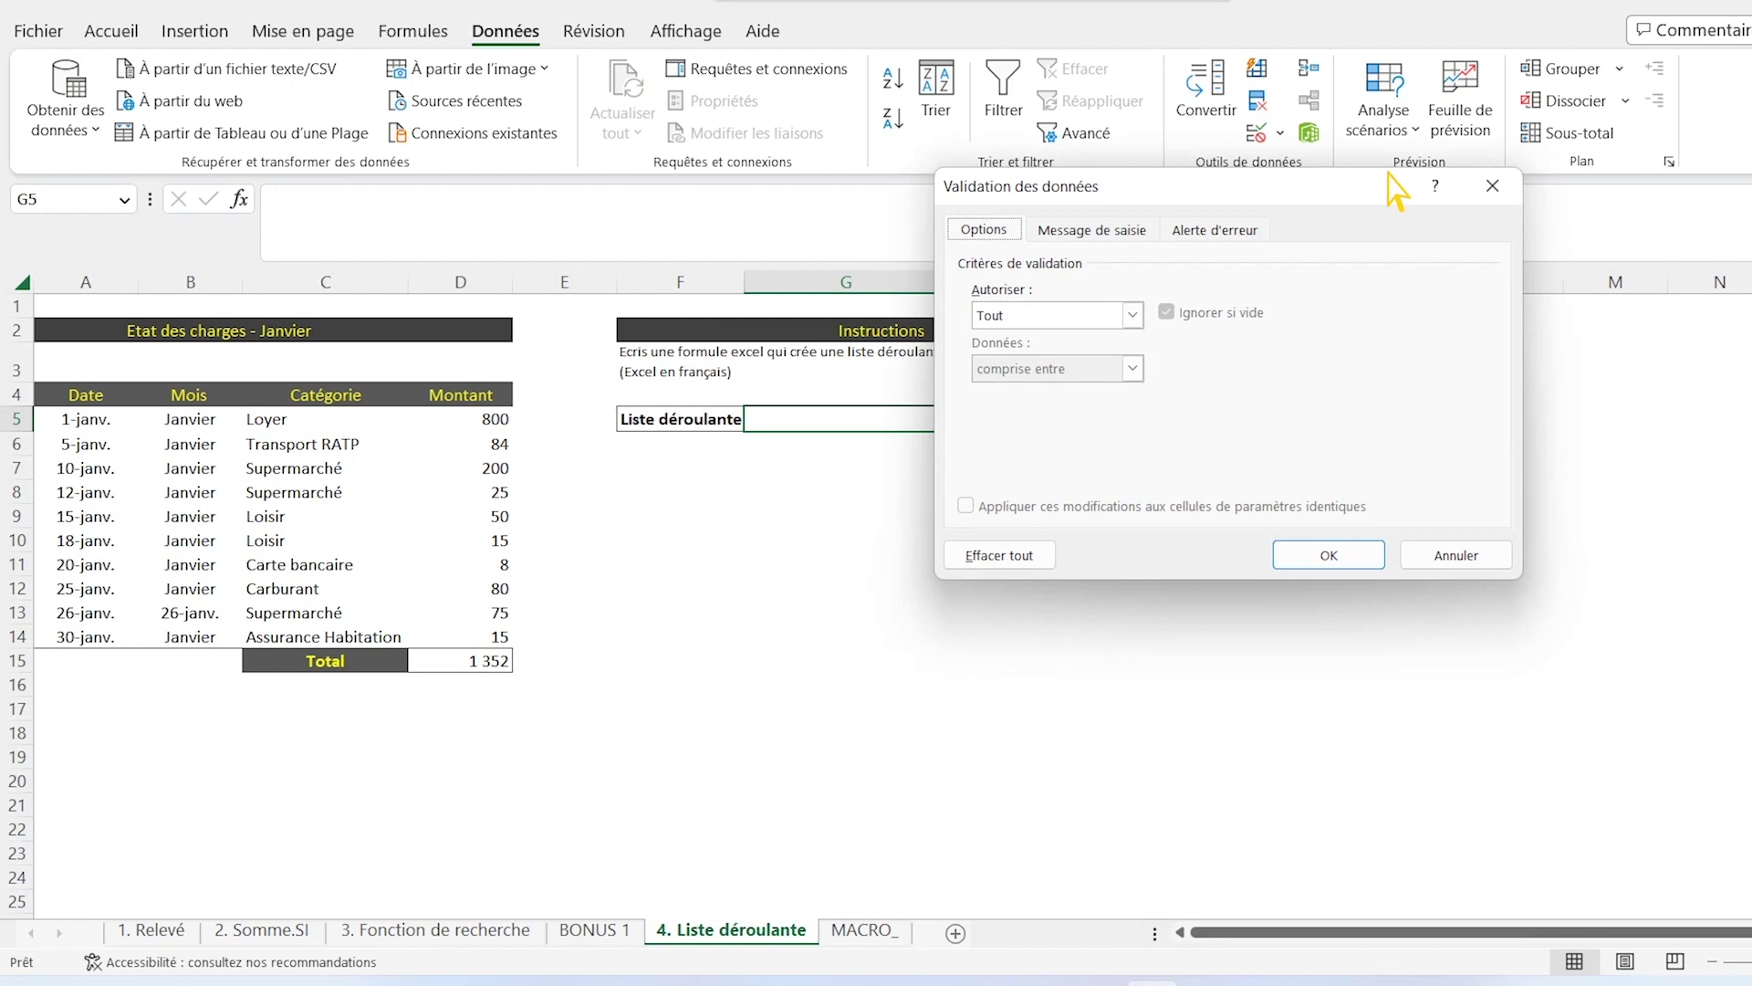
click(1132, 315)
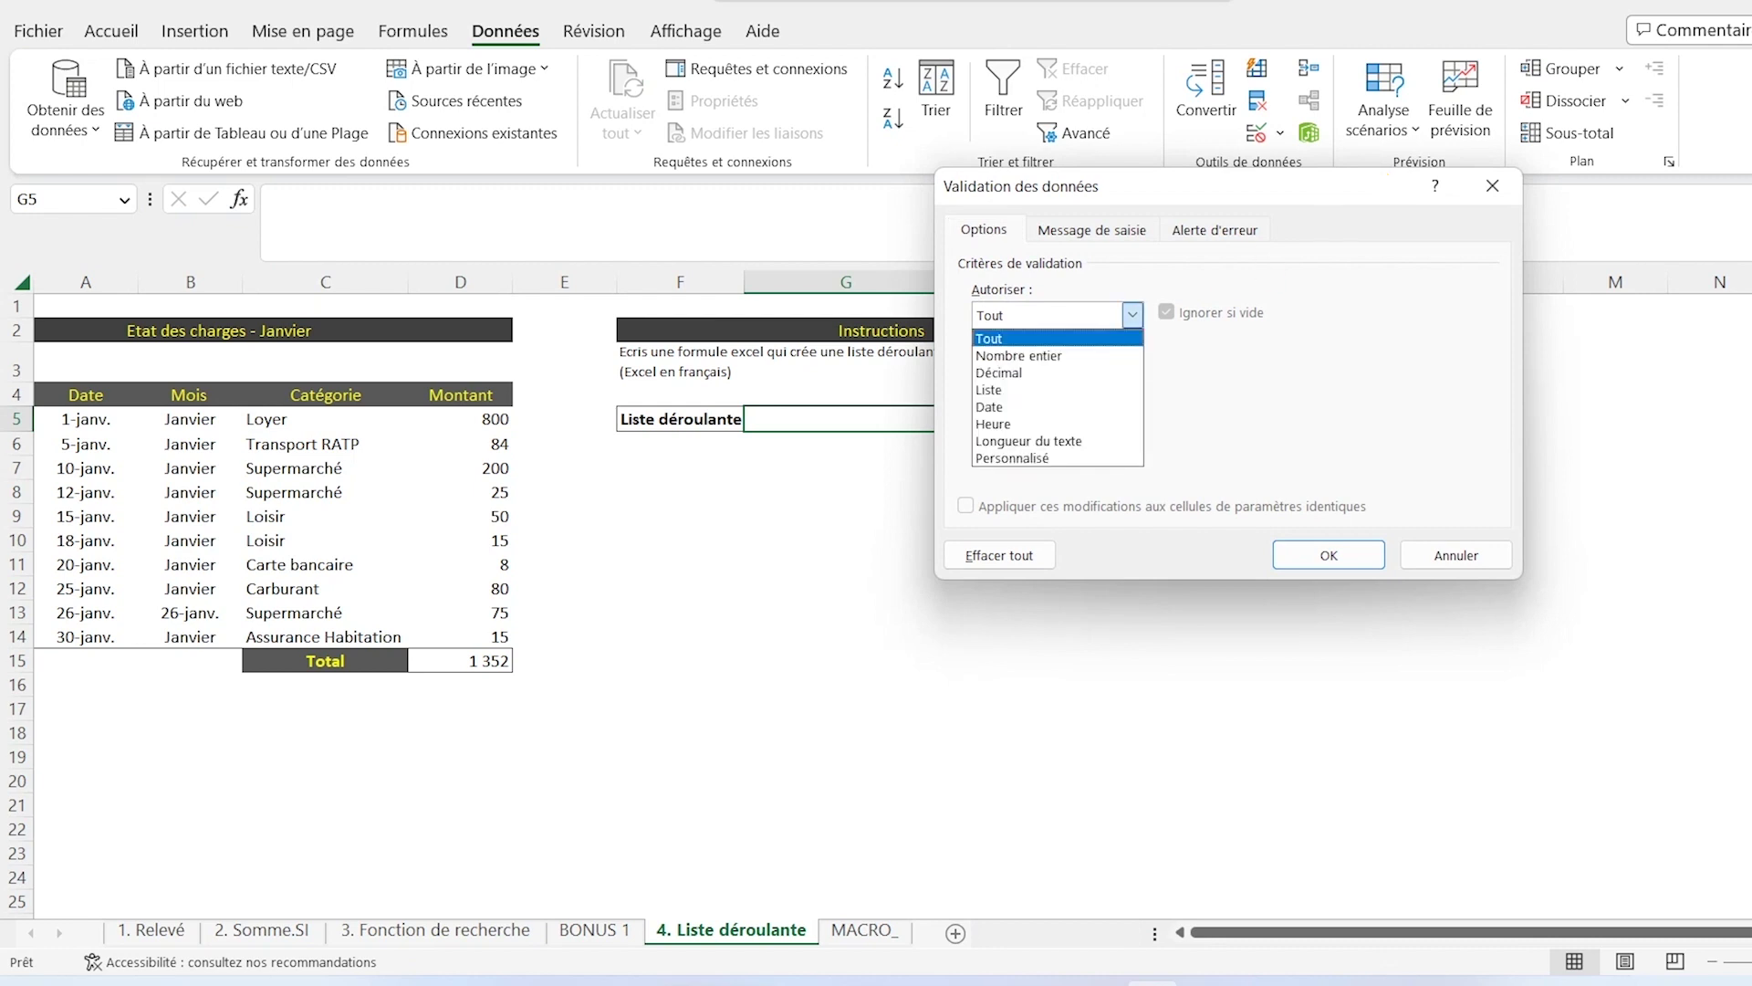
key(l)
key(Return)
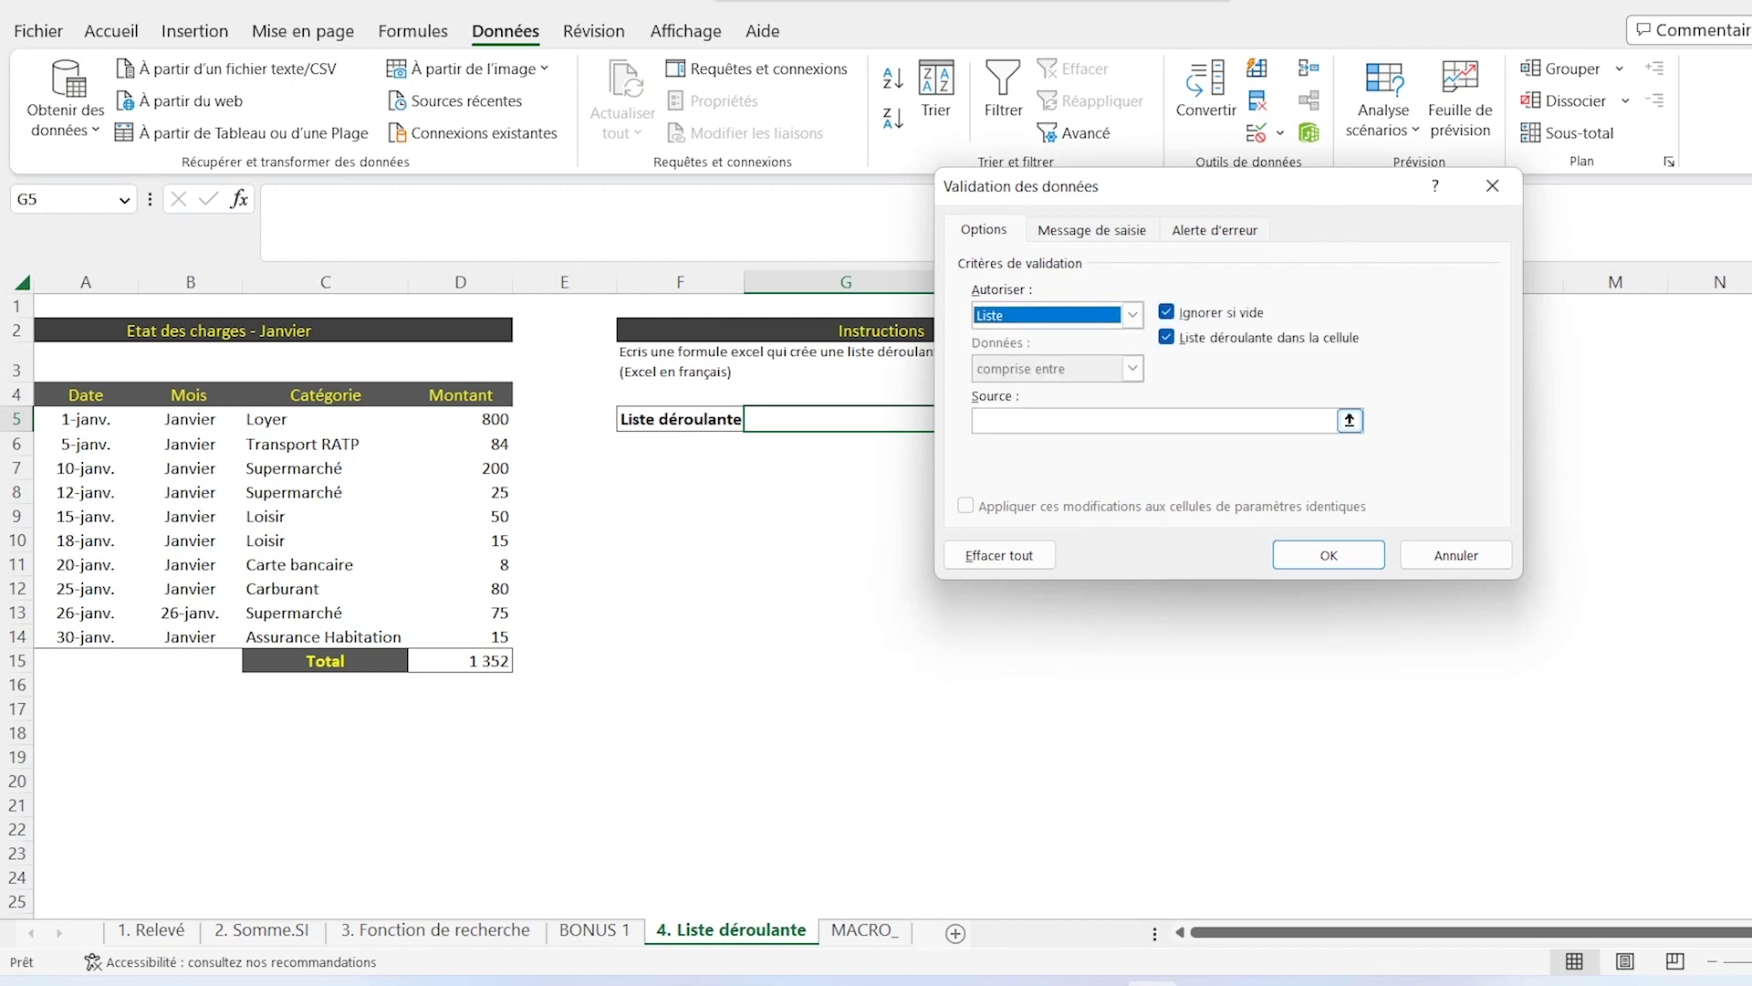
click(977, 420)
drag(274, 419, 302, 636)
key(Return)
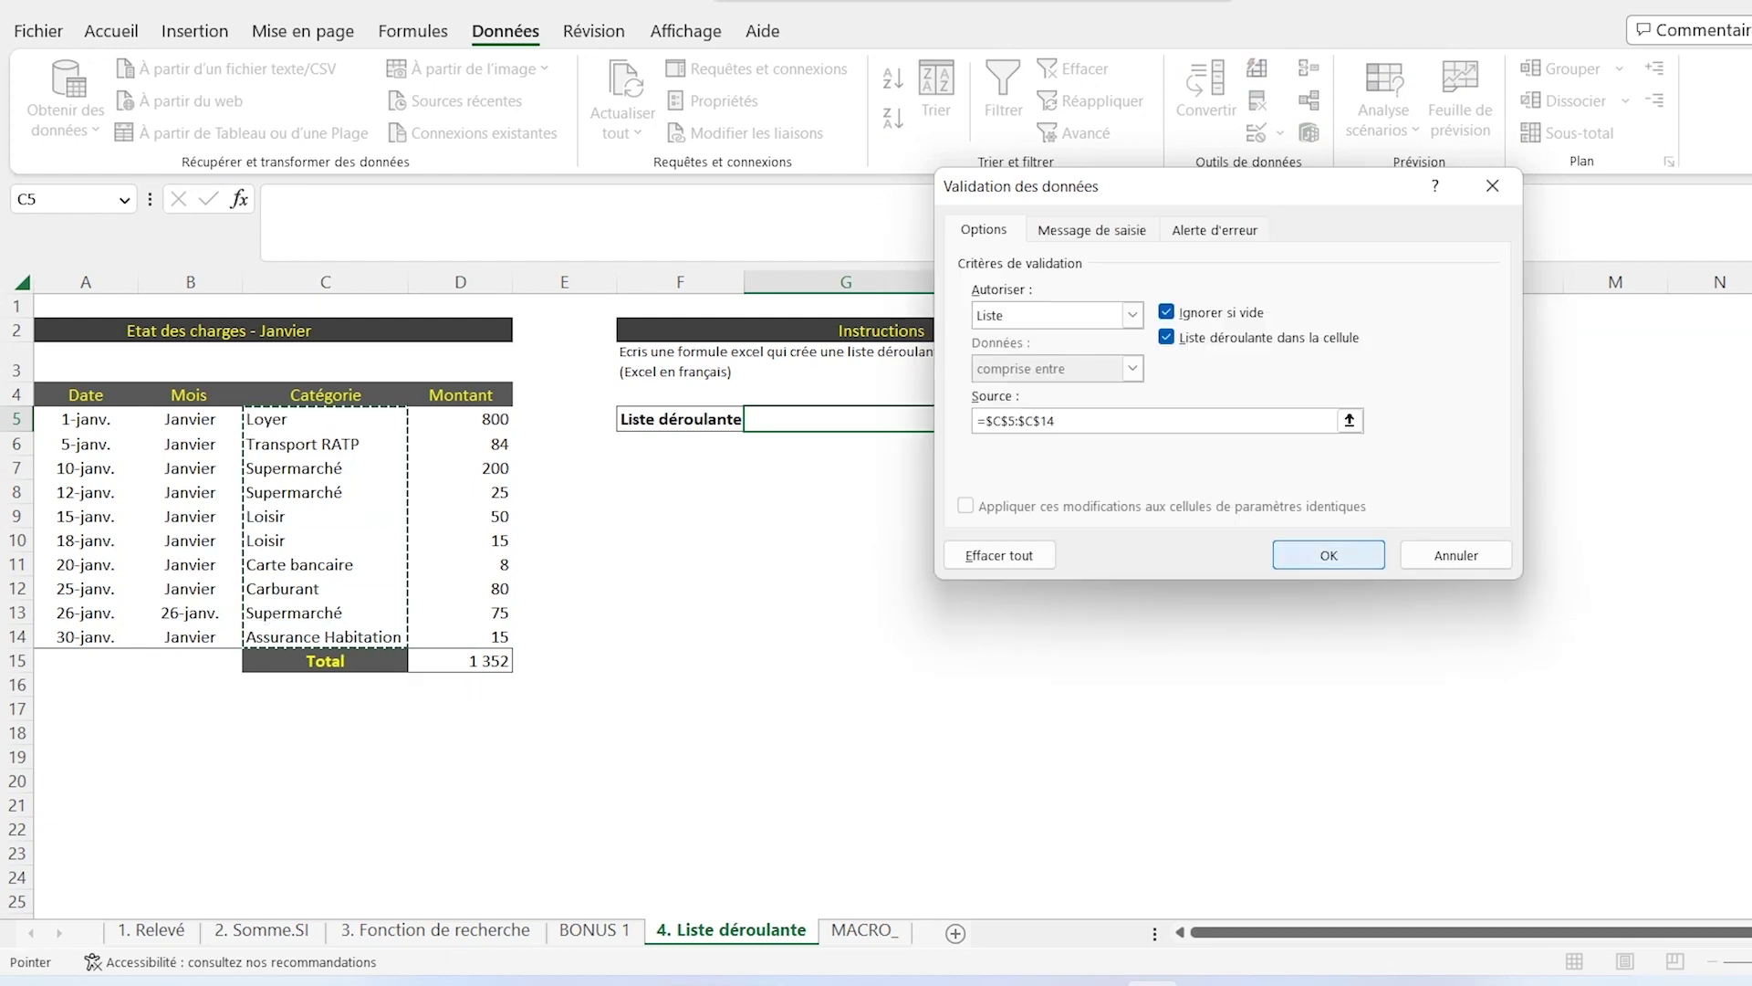
key(alt+Down)
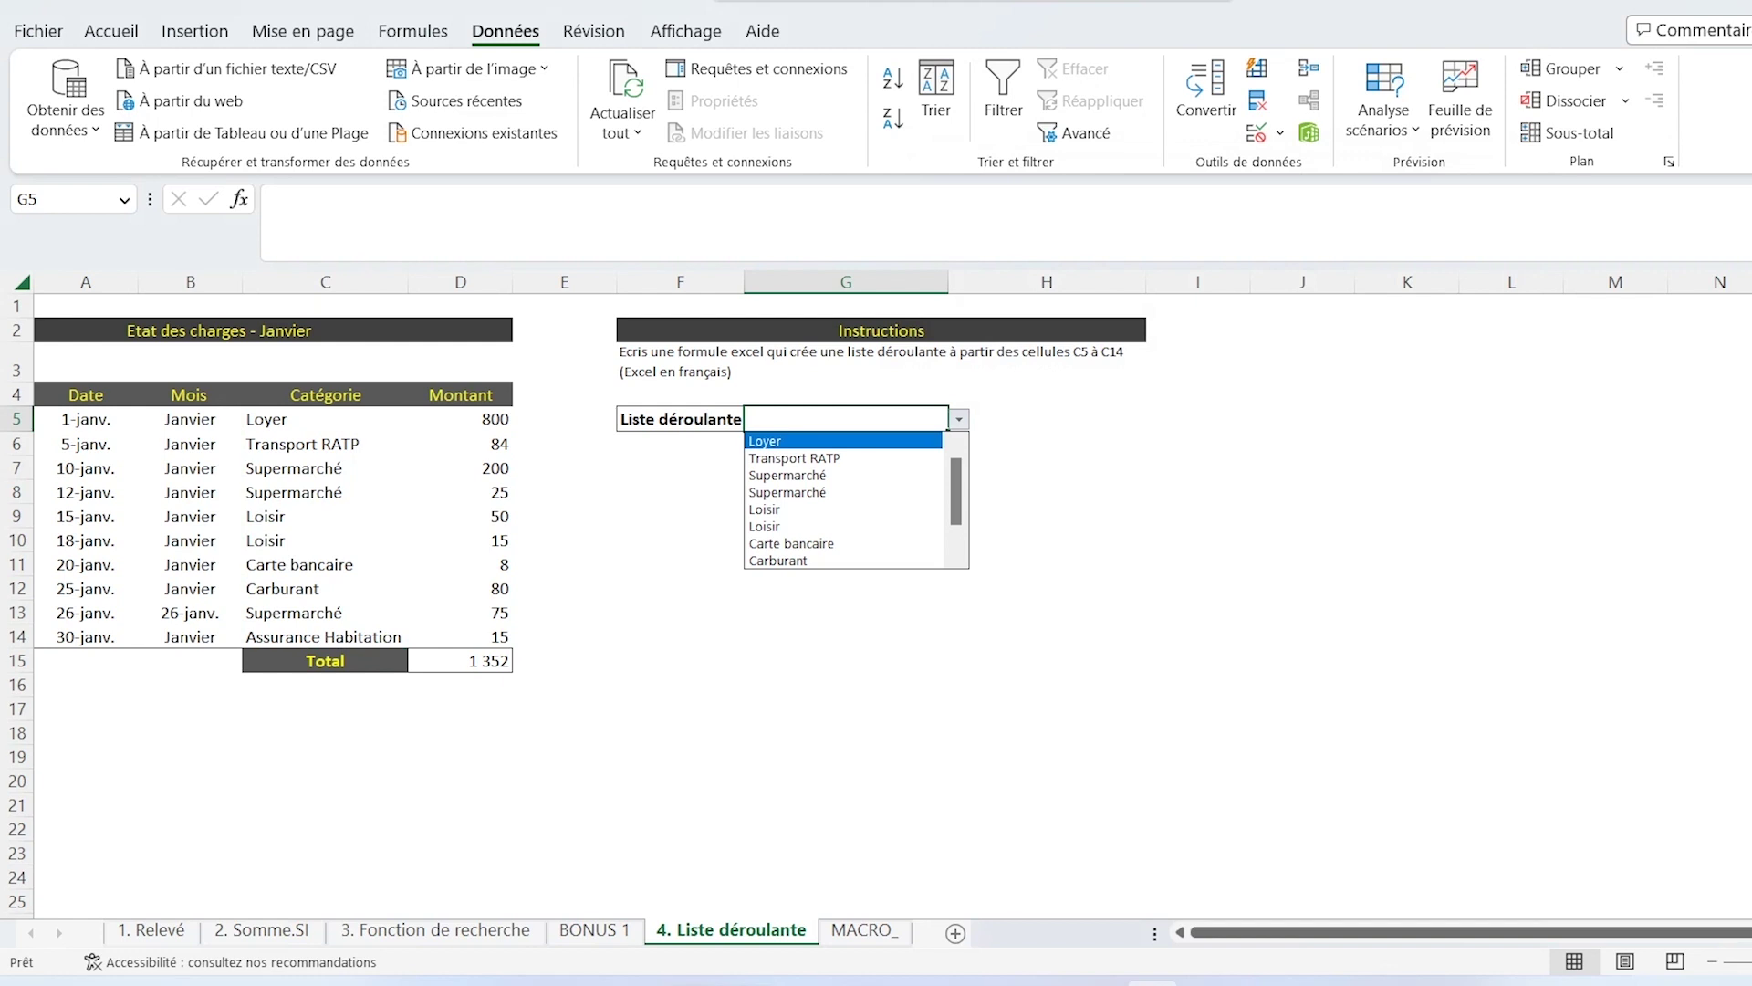
Choose Transport RATP in G5's dropdown, then browse the category list again, keeping Transport RATP
key(Down)
key(Return)
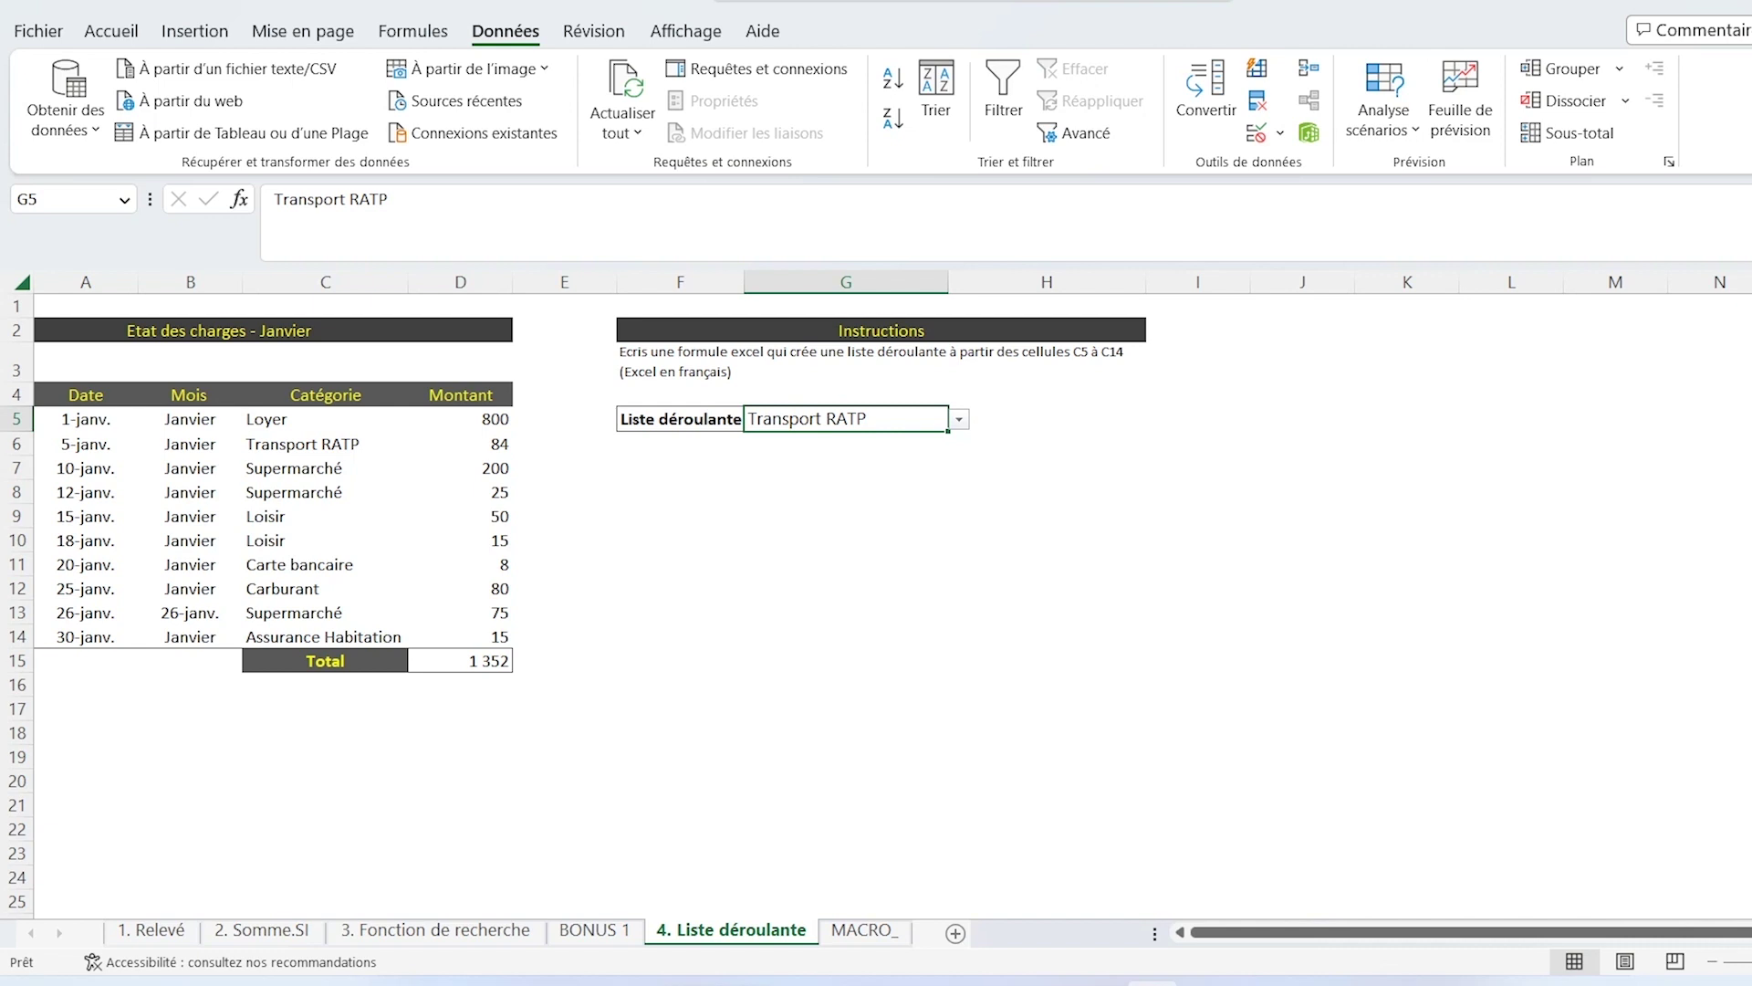
key(alt+Down)
scroll(847, 500, down, 1)
scroll(847, 501, up, 1)
scroll(847, 500, down, 1)
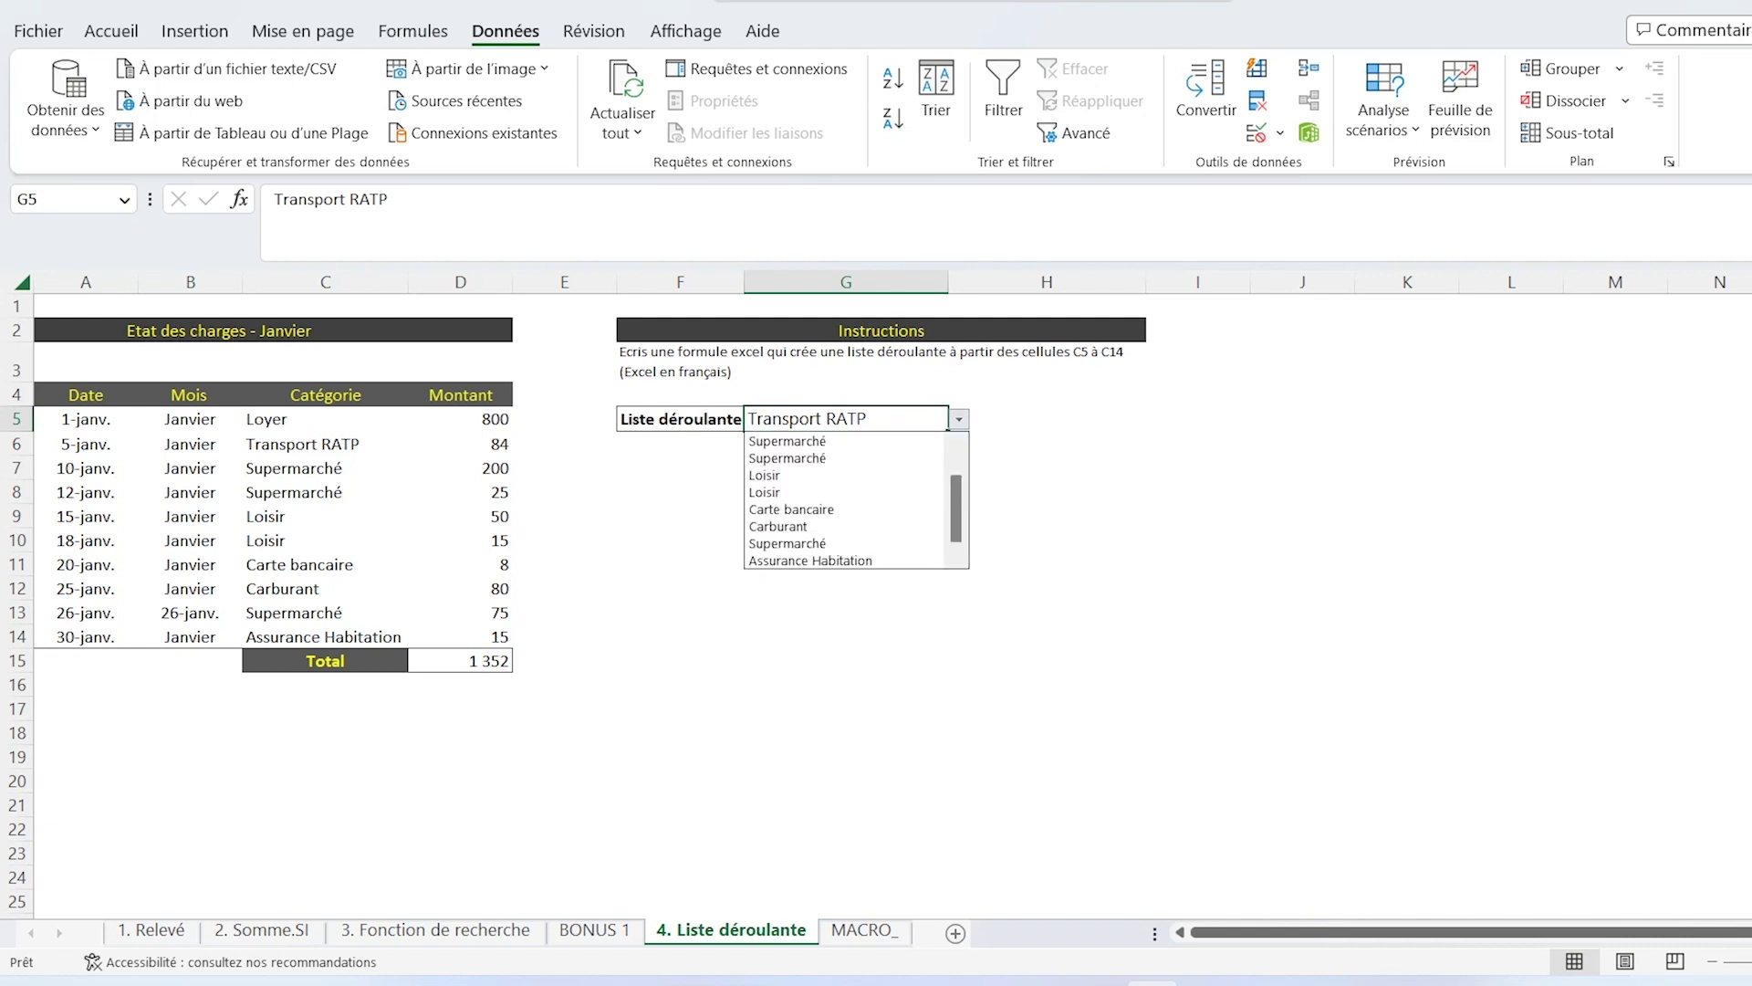
scroll(847, 500, up, 1)
key(Return)
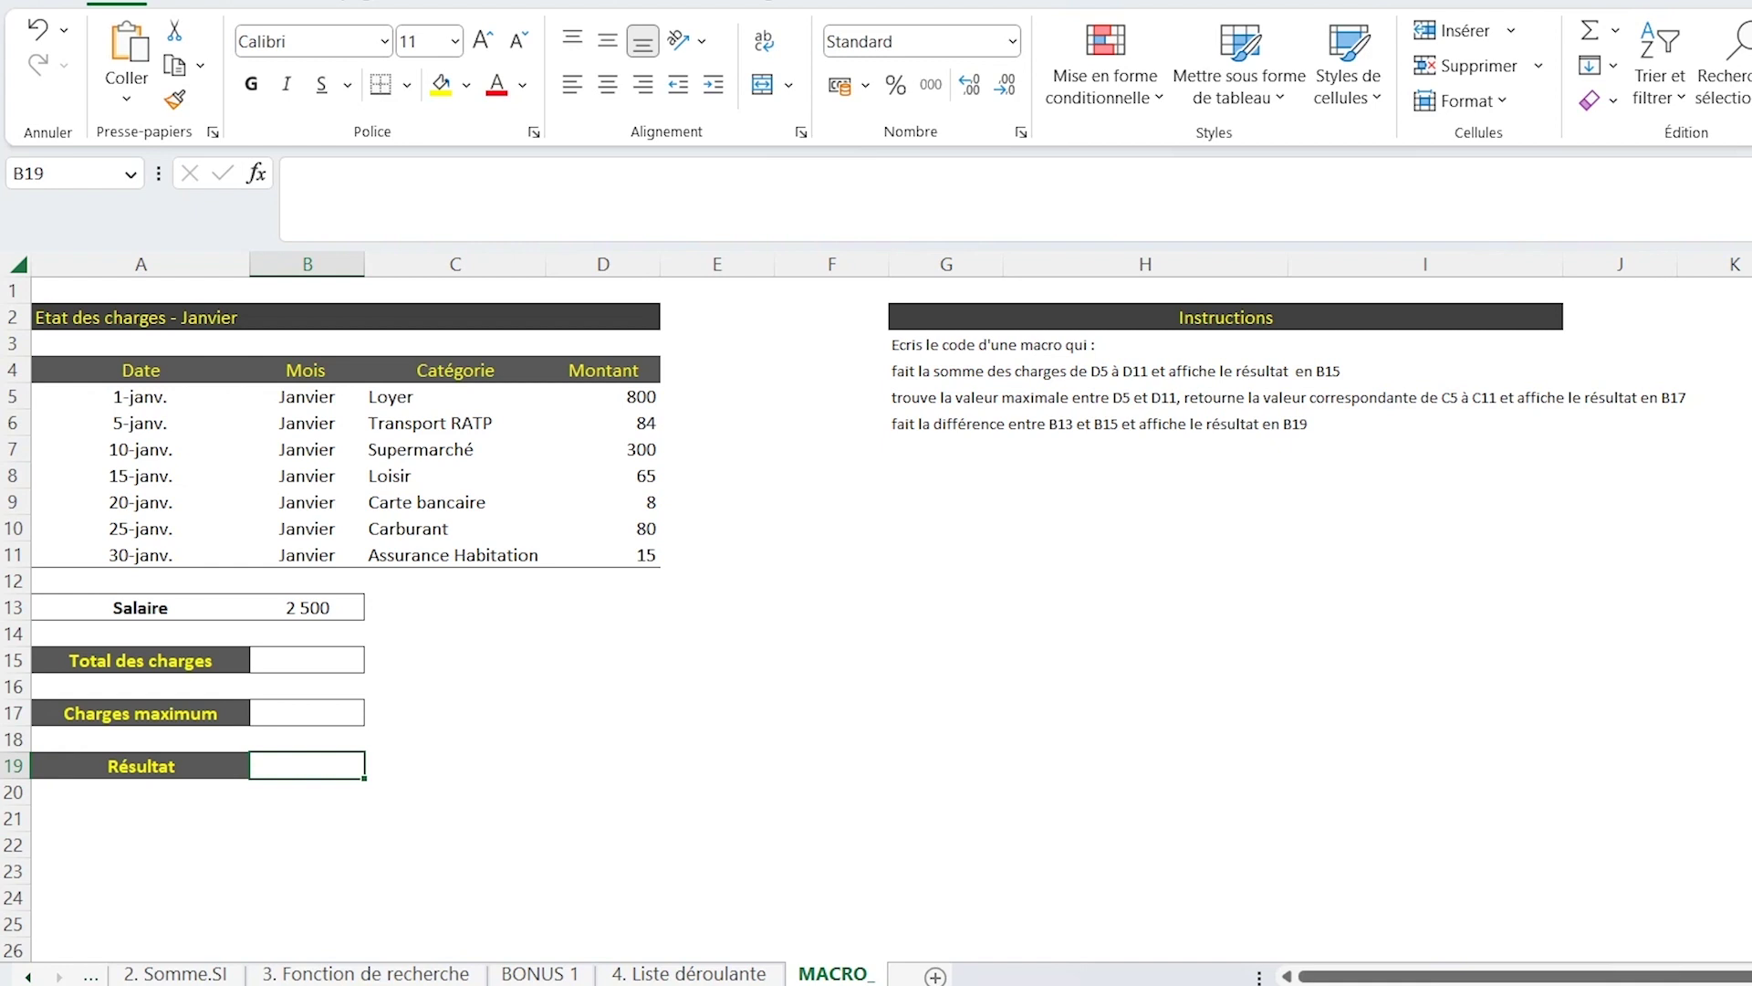
Look over the B15, B17 and B19 target cells and their ranges, then select the macro instructions G3:I6
click(307, 633)
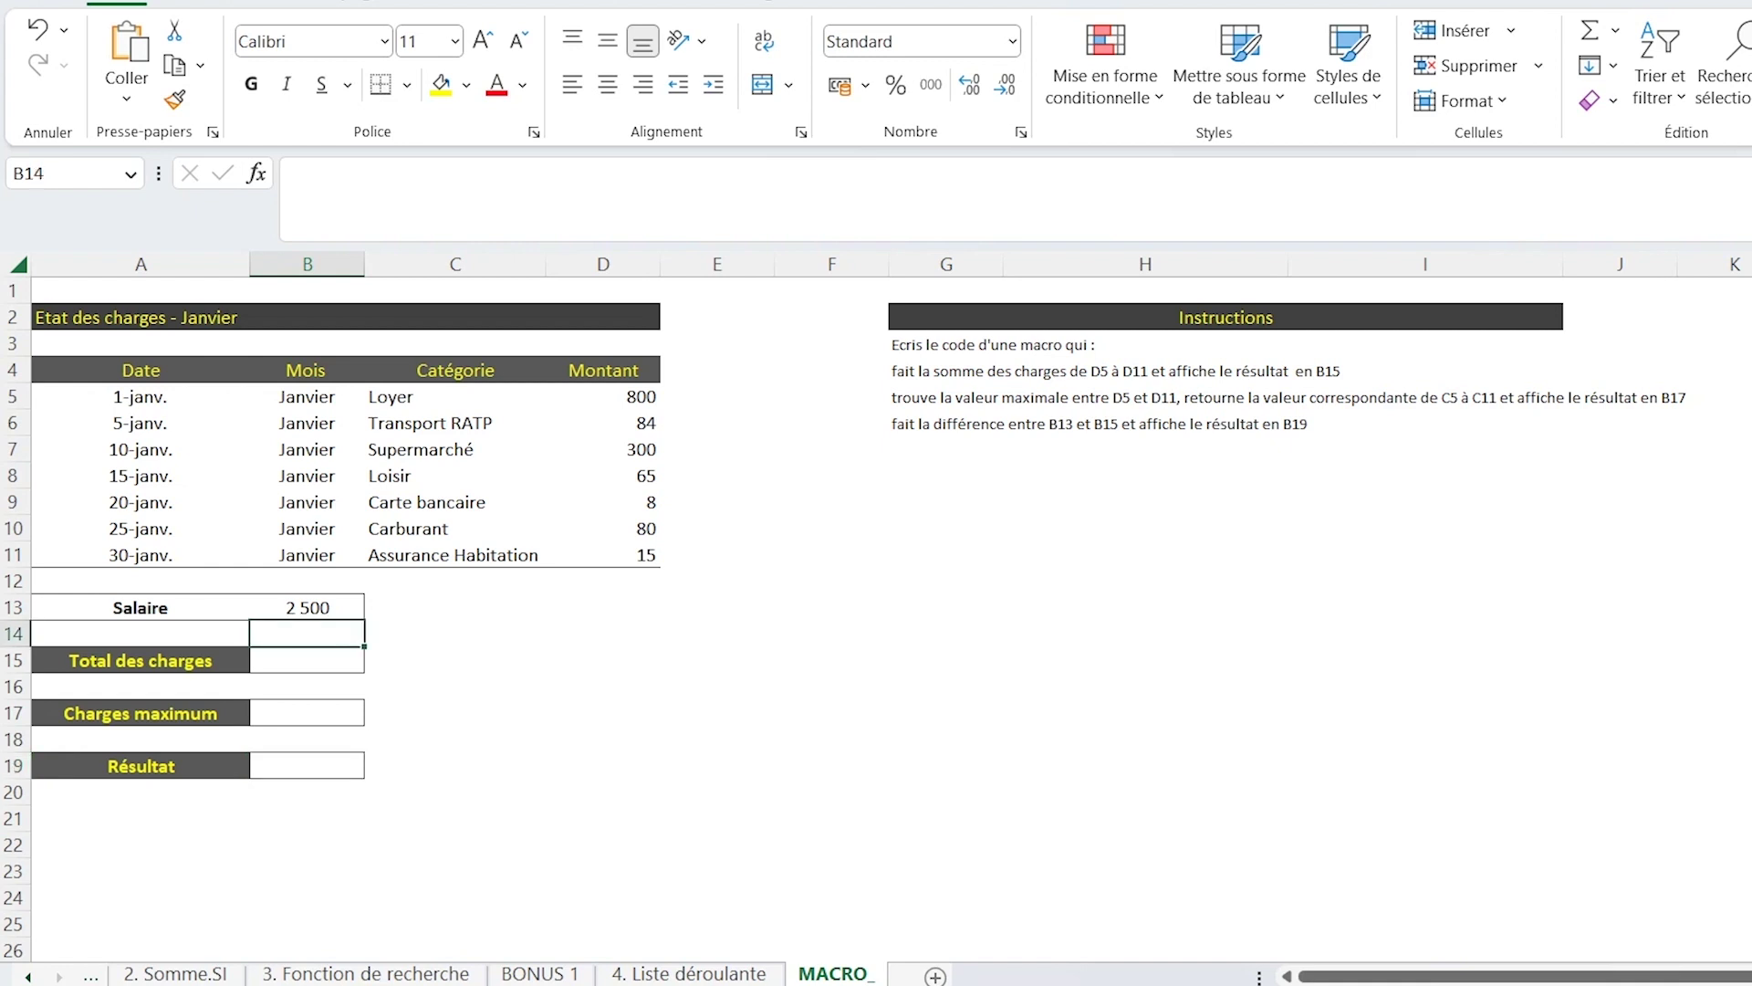
drag(602, 396, 602, 581)
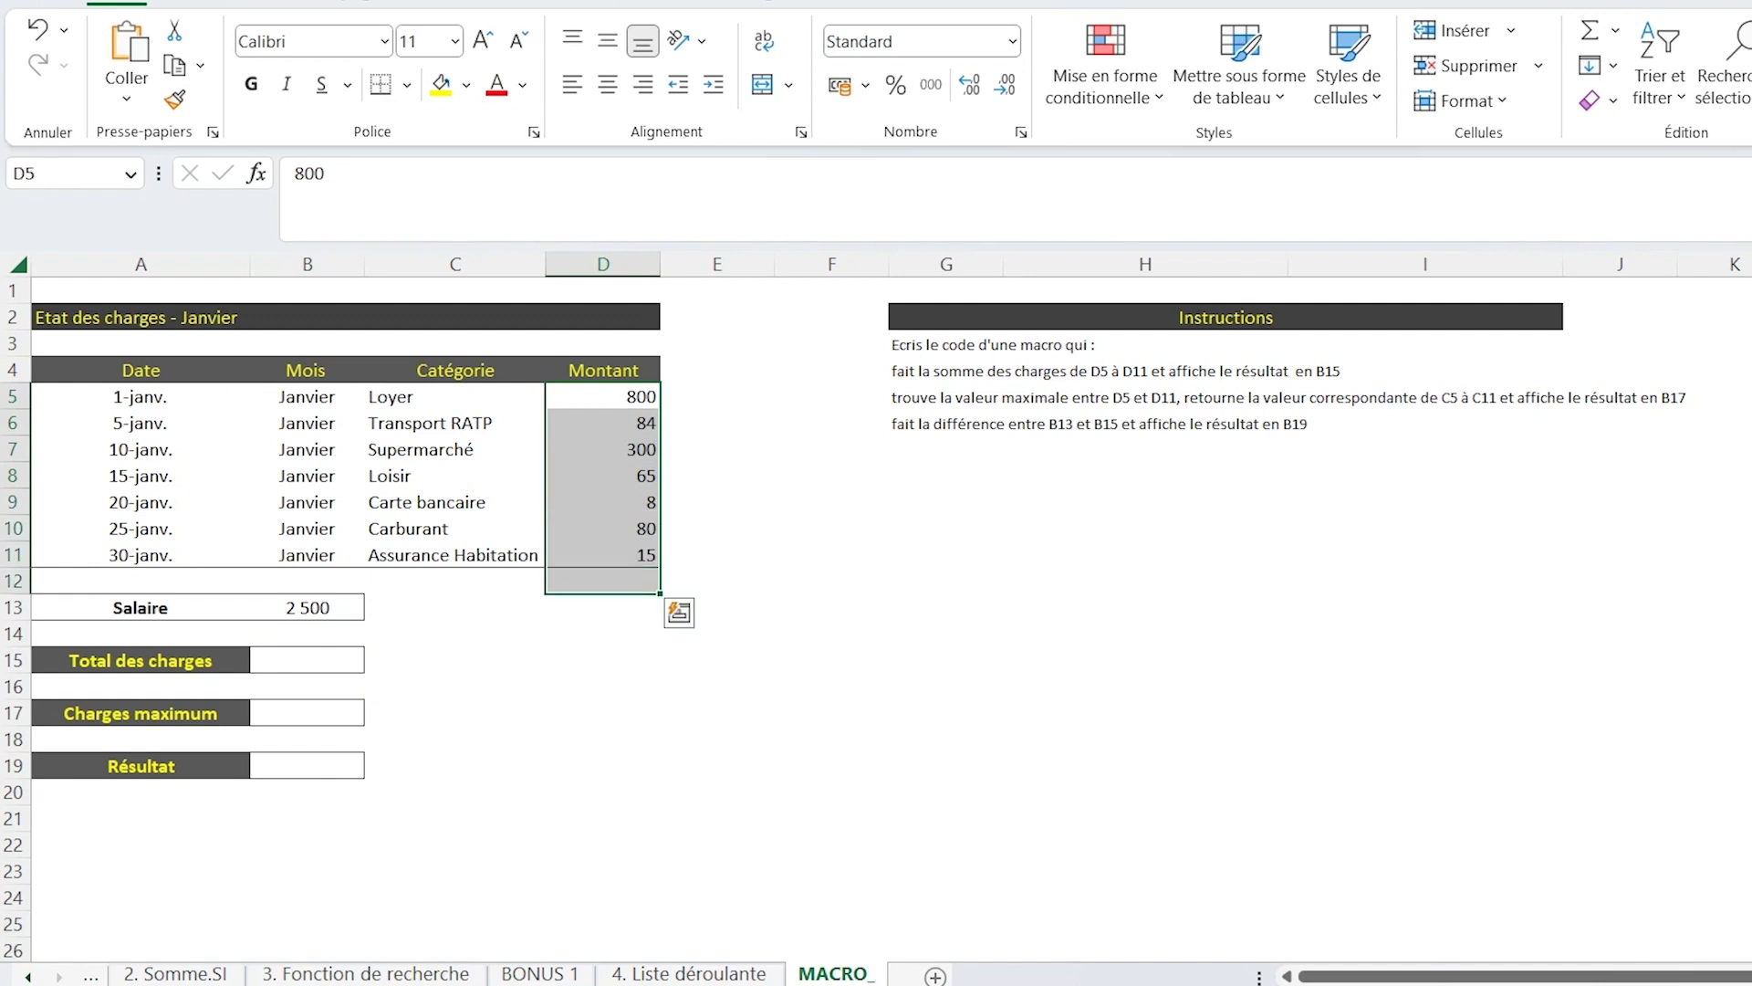
click(307, 713)
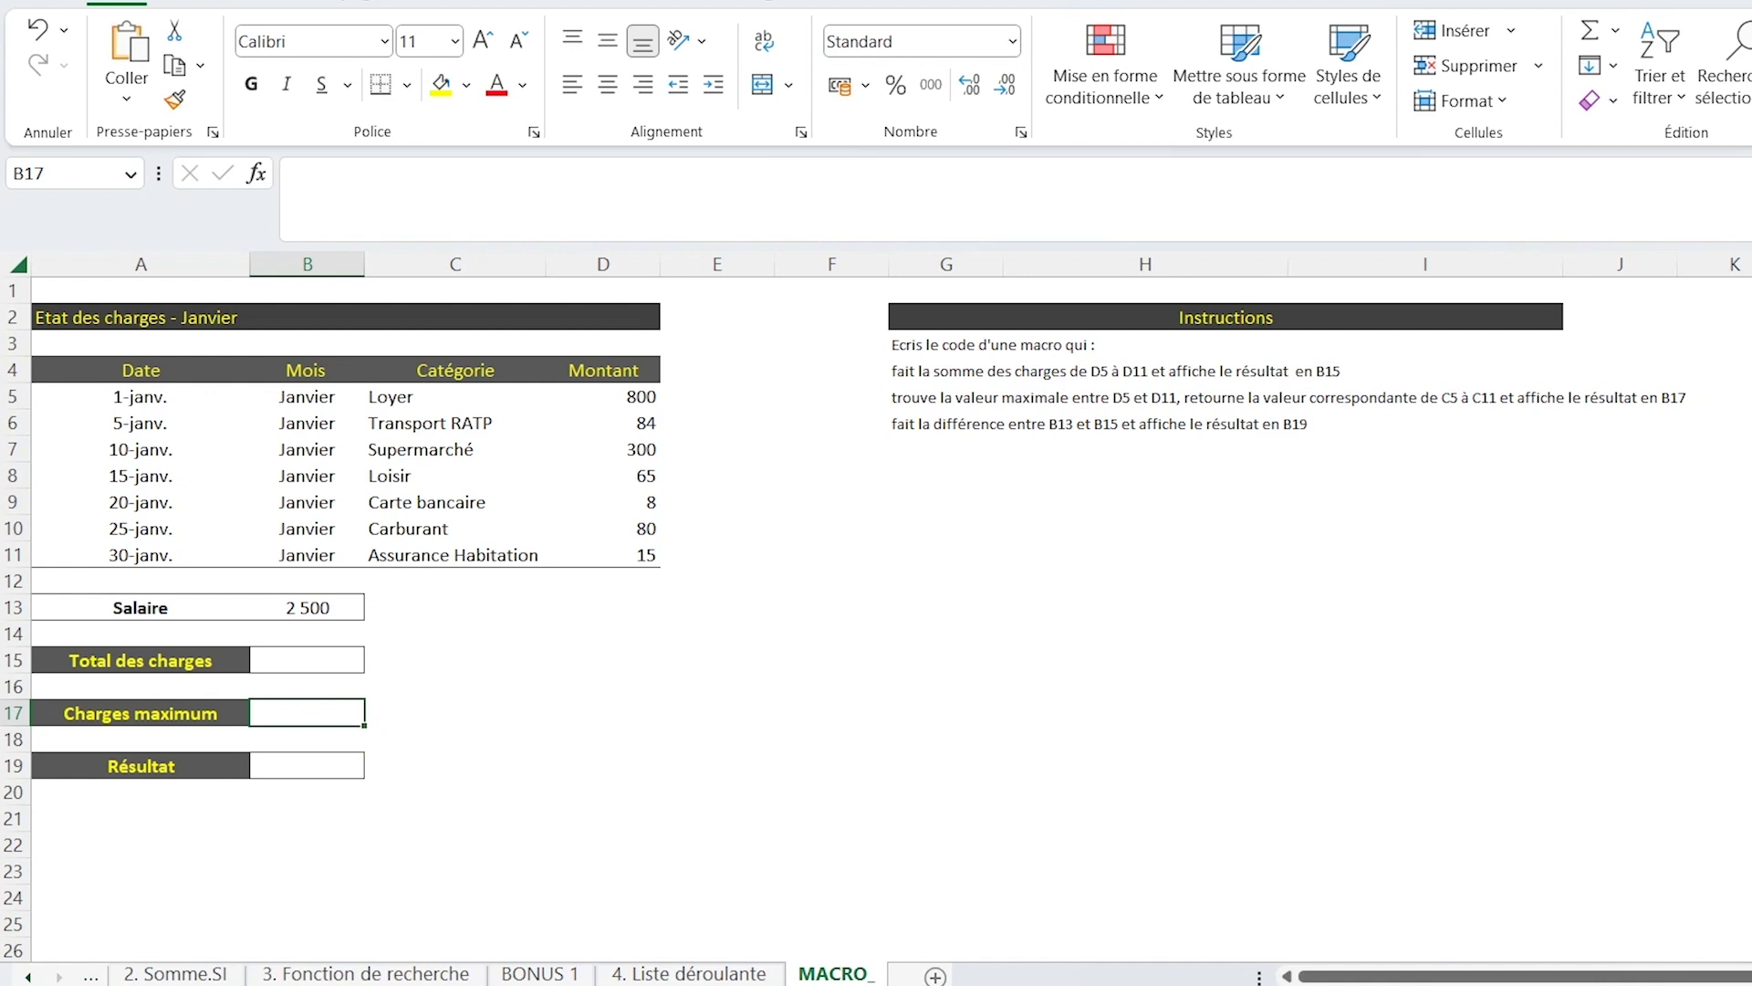
drag(456, 370, 602, 555)
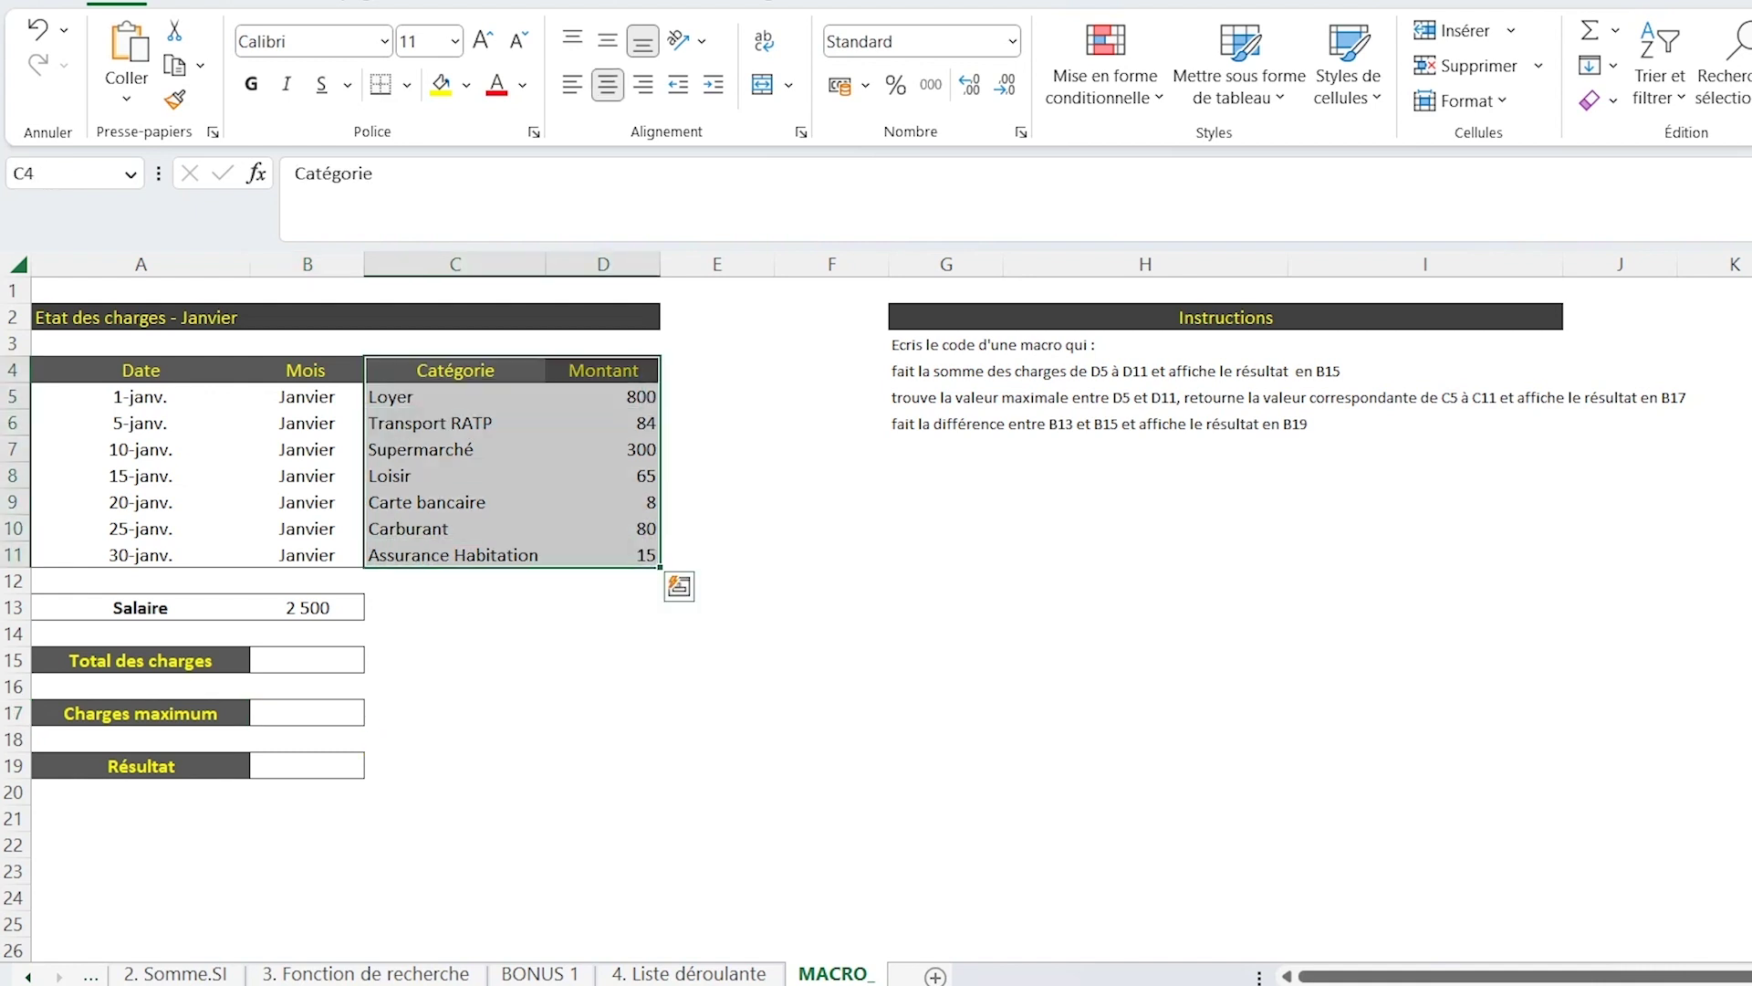
click(361, 775)
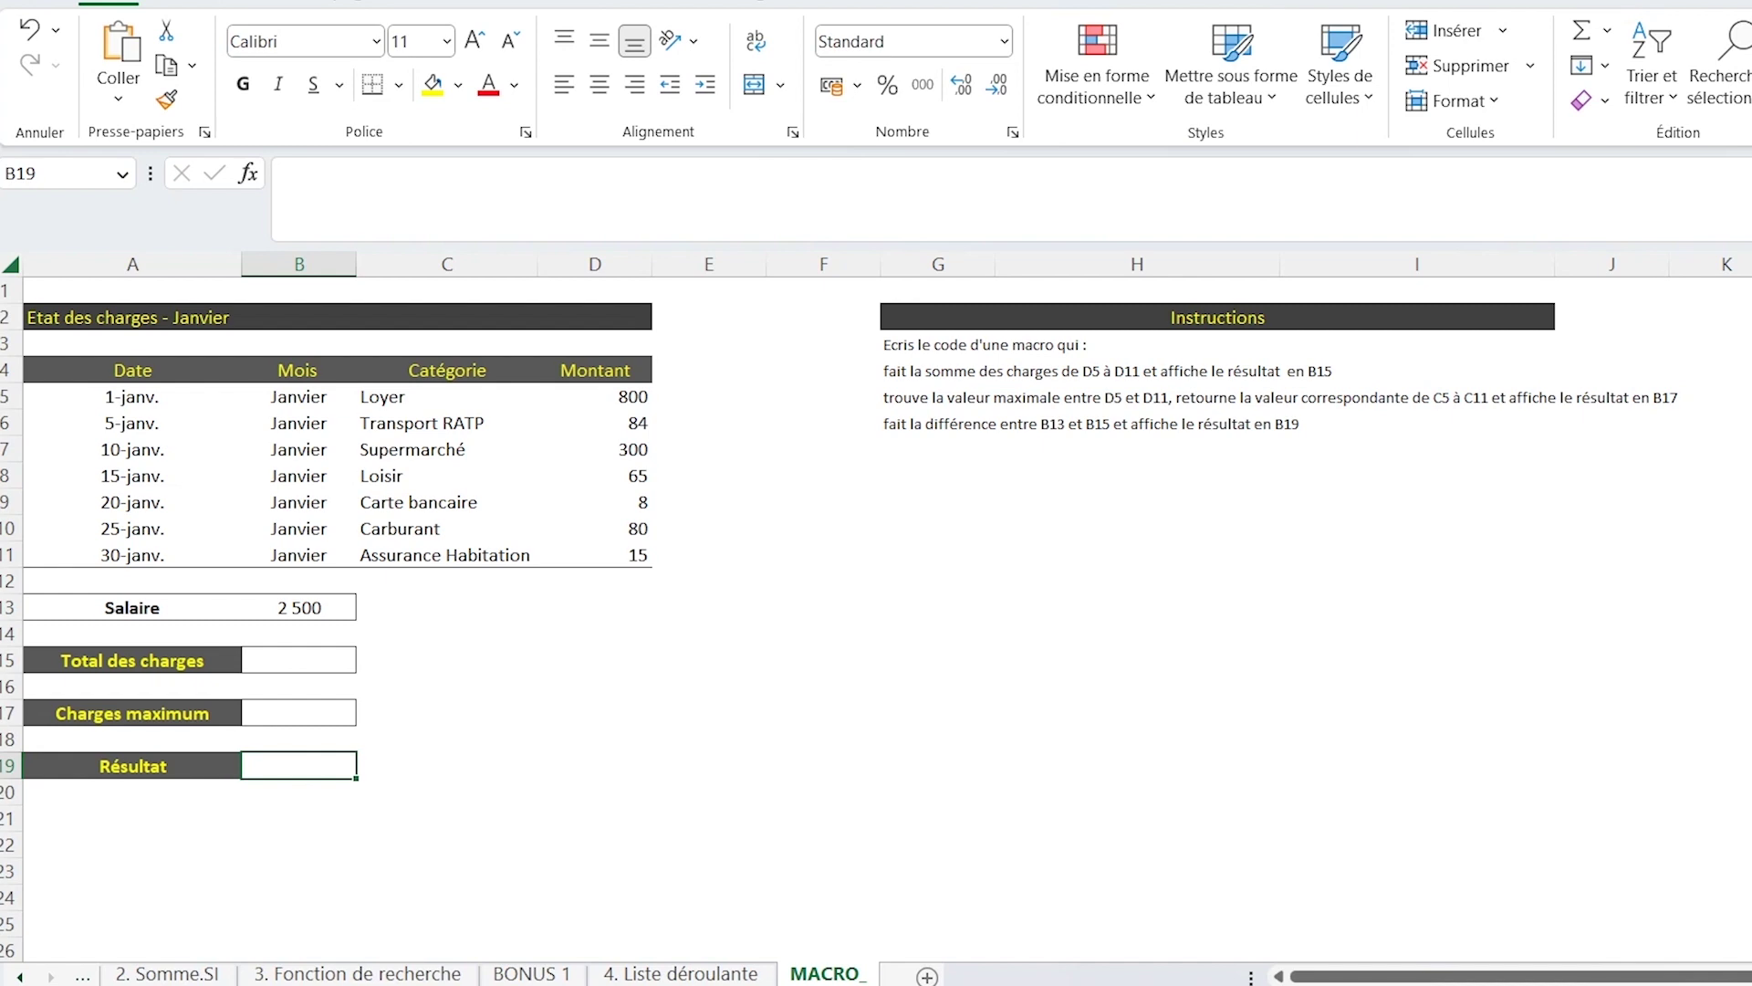
drag(1004, 345, 1278, 423)
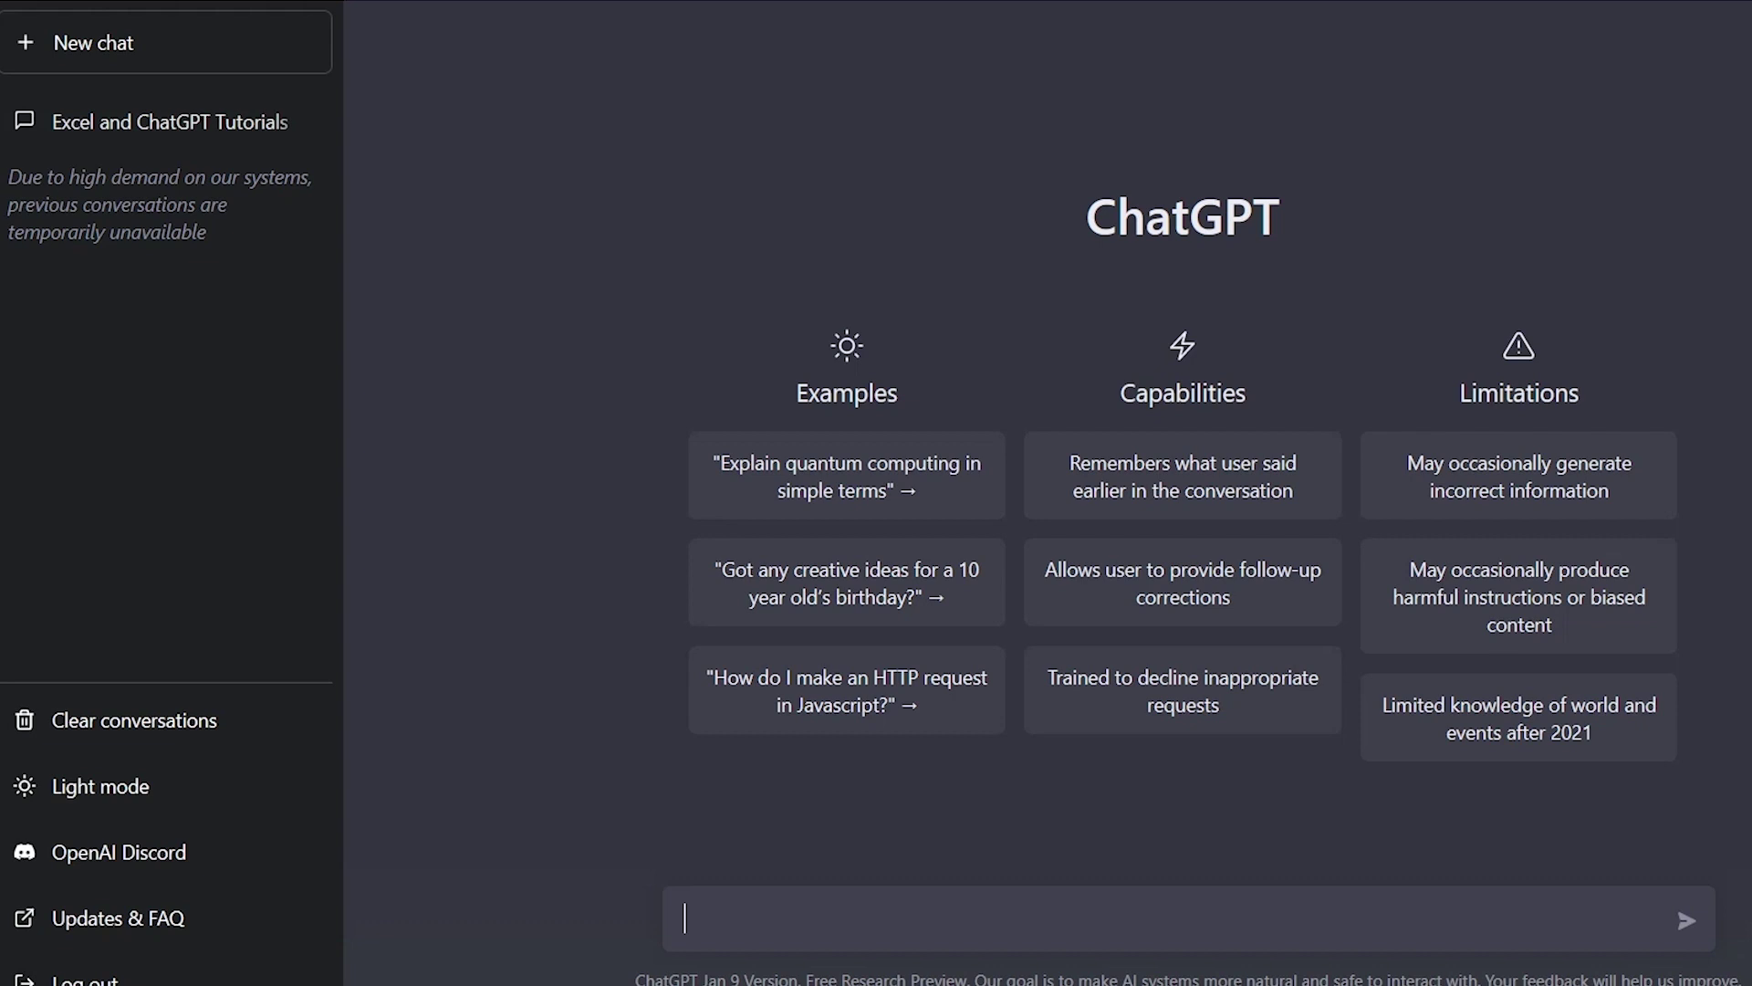
Send ChatGPT the pasted macro instructions, then ask 'Créer un code que je peux copier'
text(Ecris le code d'une macro qui : fait la somme des charges de D5 à D11 et affiche le résultat  en B15 trouve la valeur maximale entre D5 et D11, retourne la valeur correspondante de C5 à C11 et affiche le résultat en B17 fait la différence entre B13 et B15 et affiche le résultat en B19)
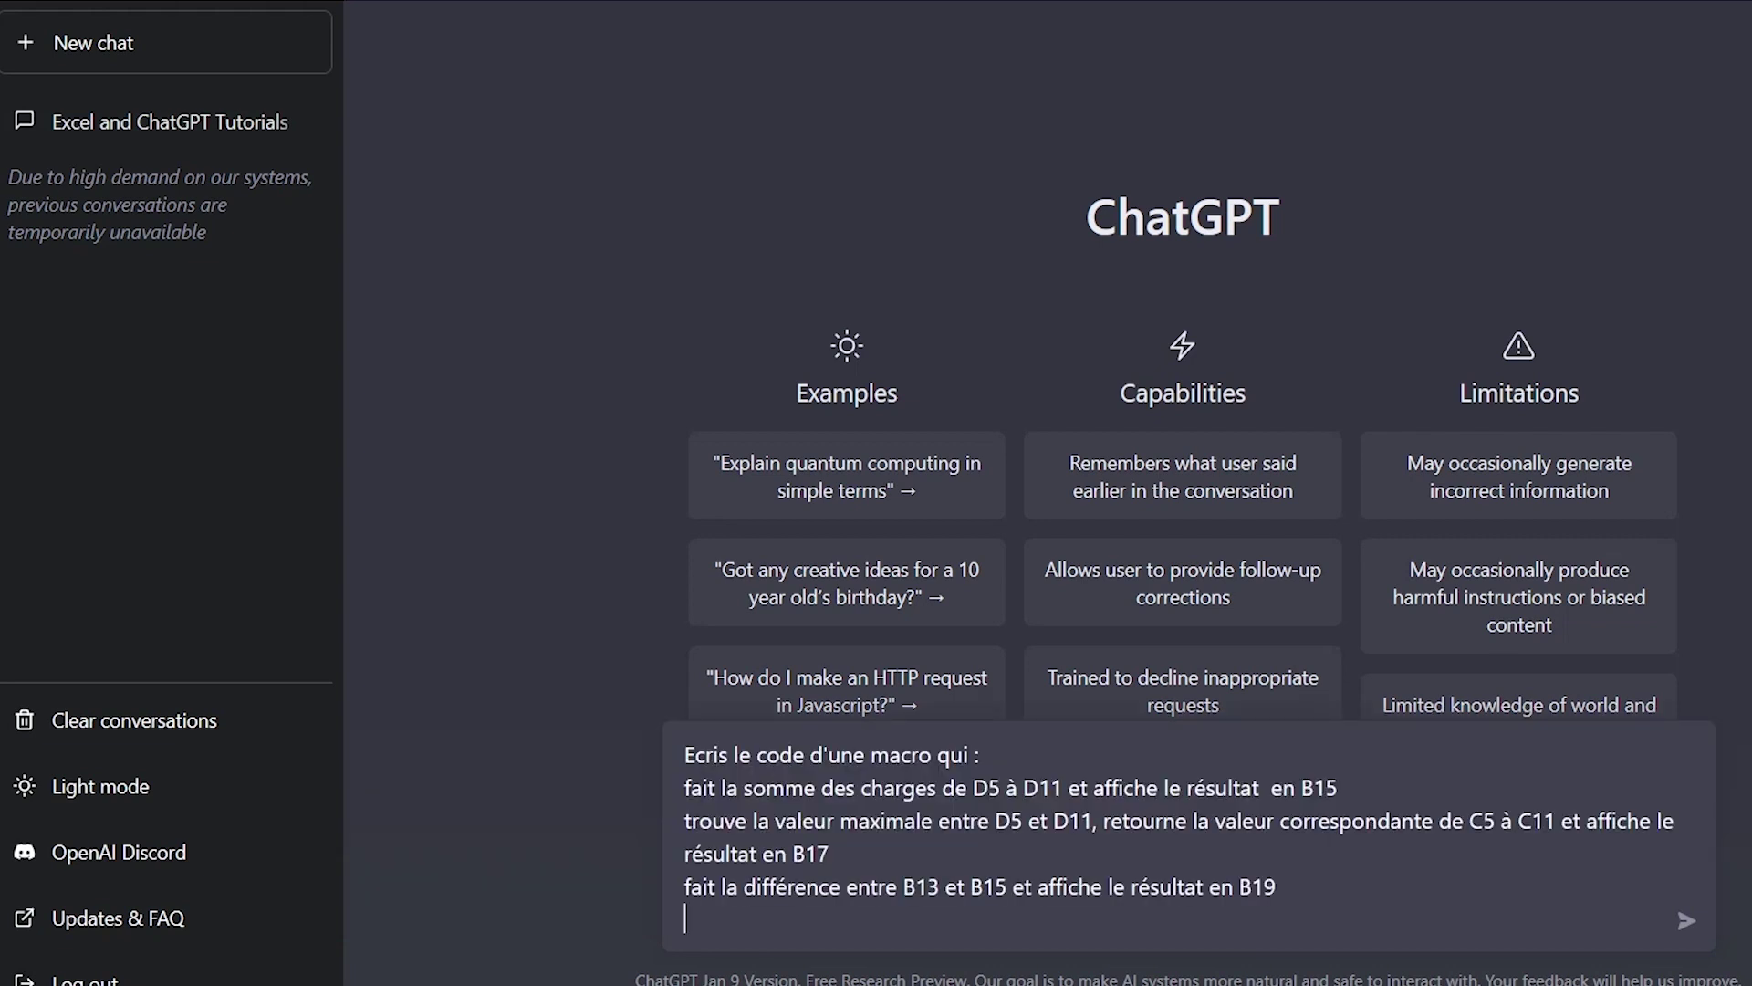
key(Return)
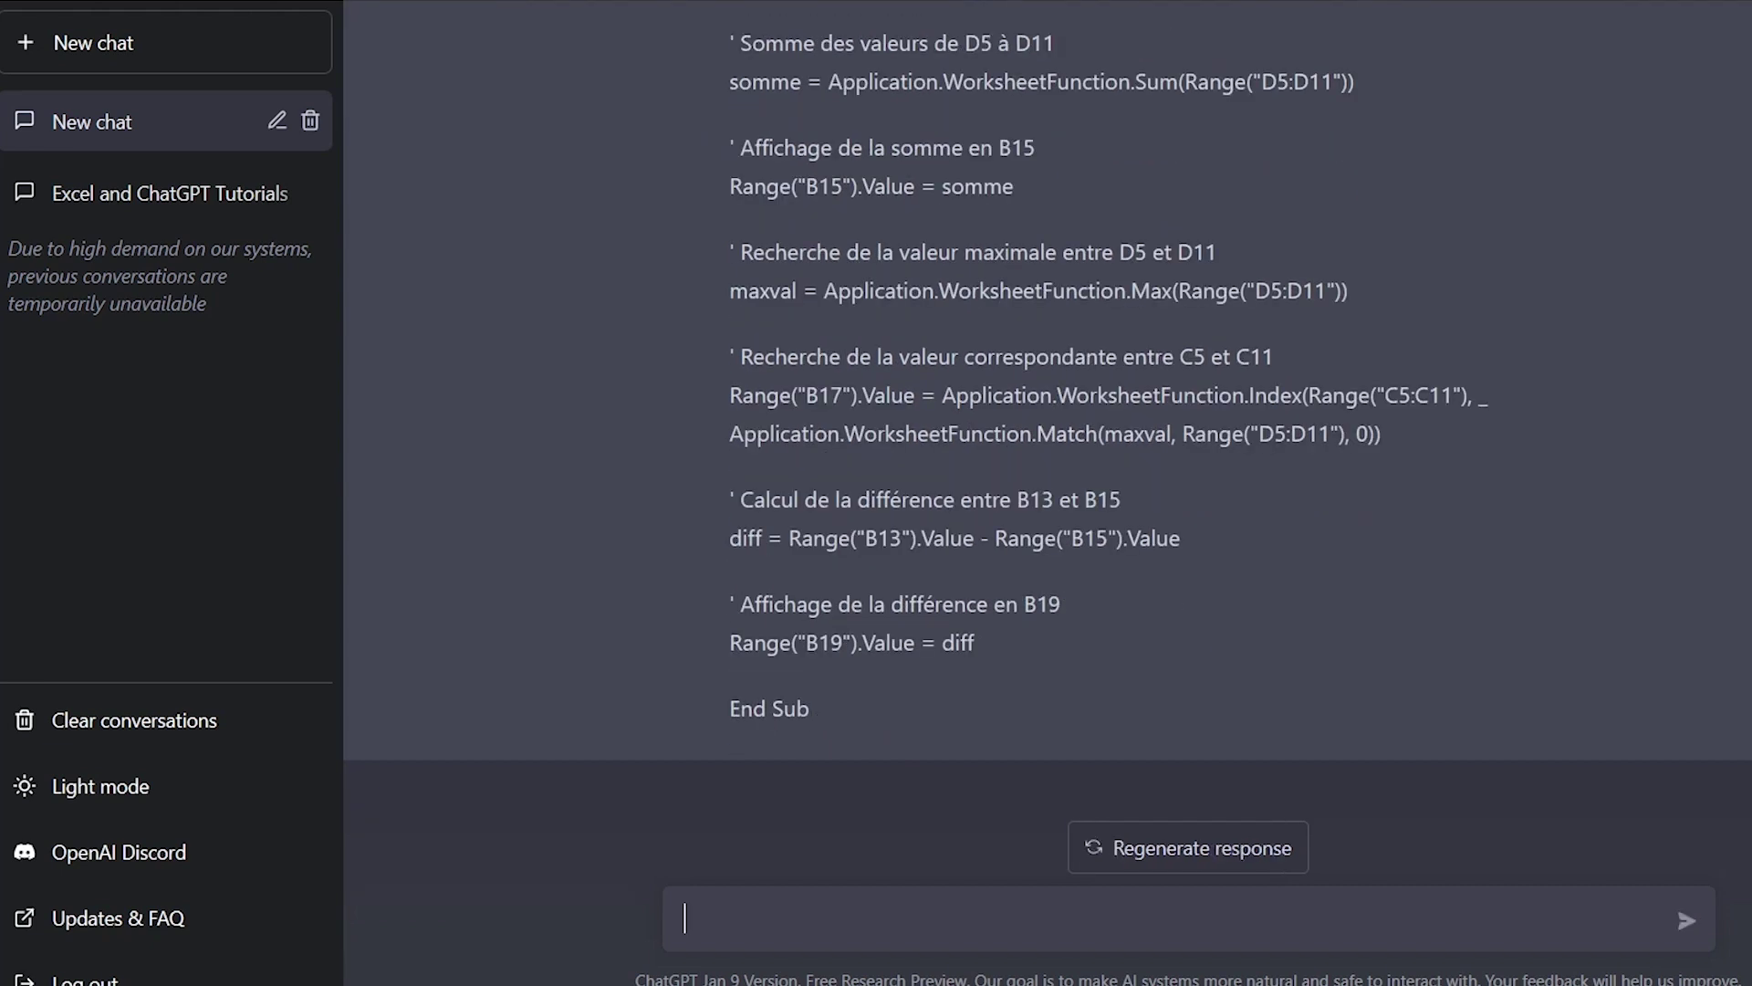
text(Créer un code que je peux copier)
key(Return)
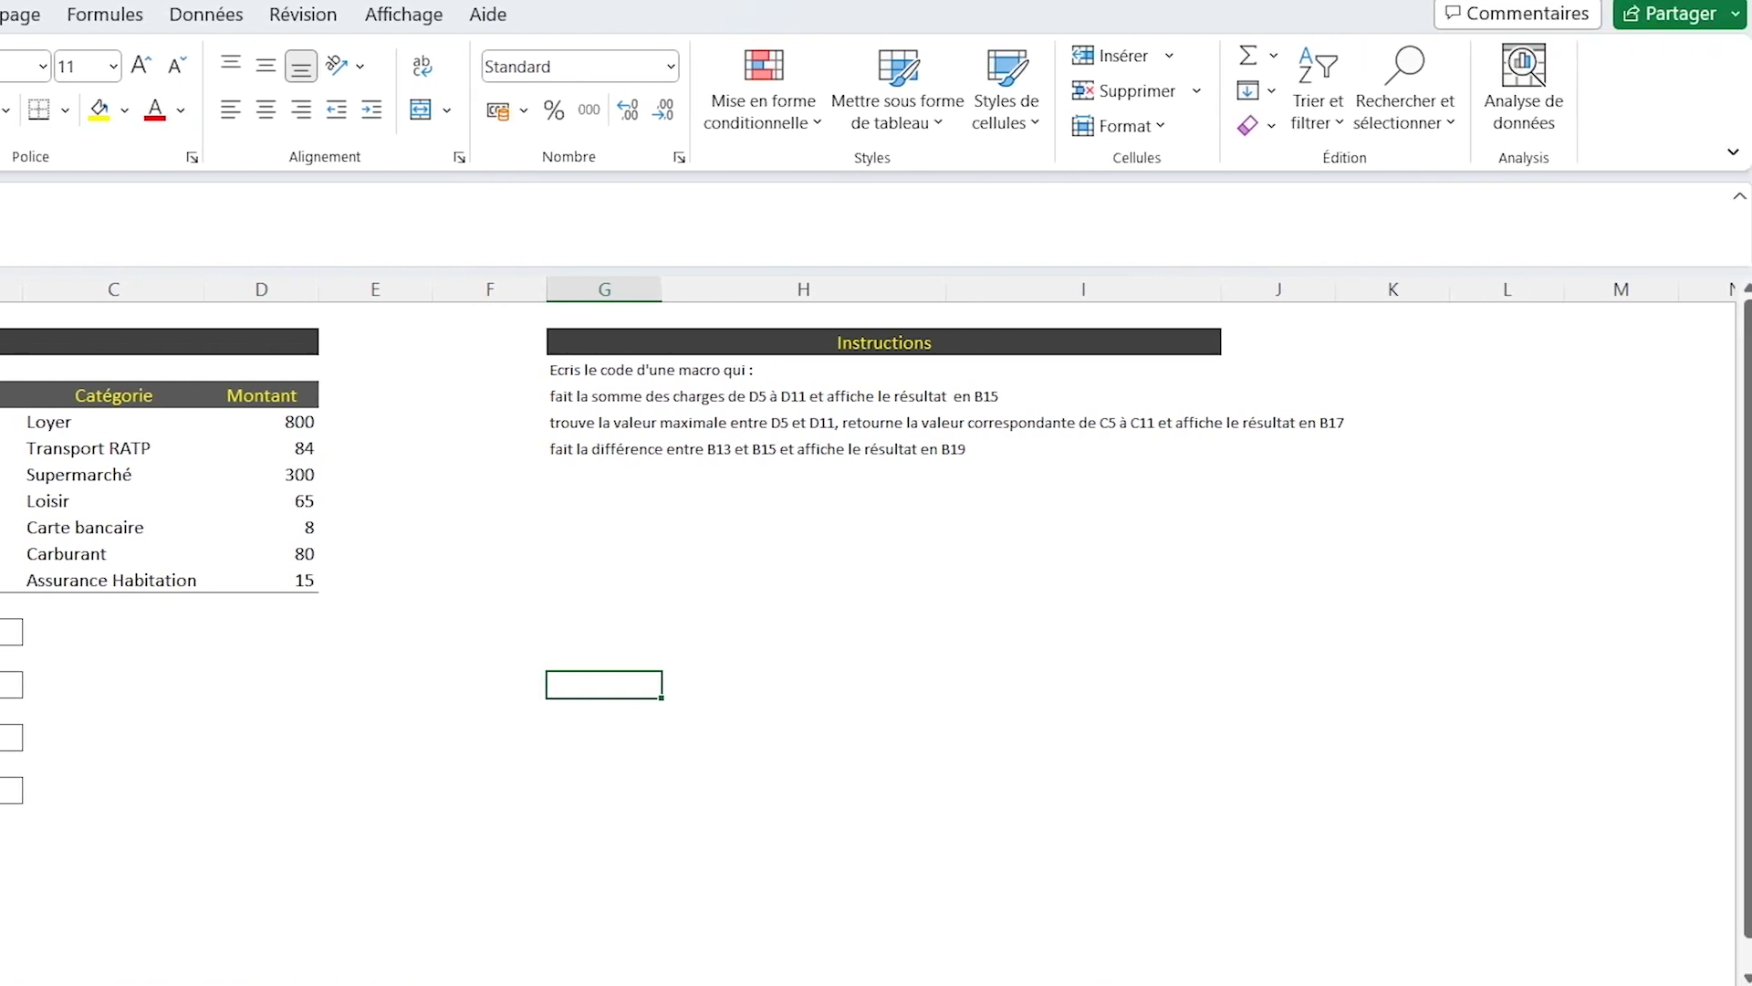
Tick Développeur under Personnaliser le ruban and display the new Développeur tab
right_click(1275, 108)
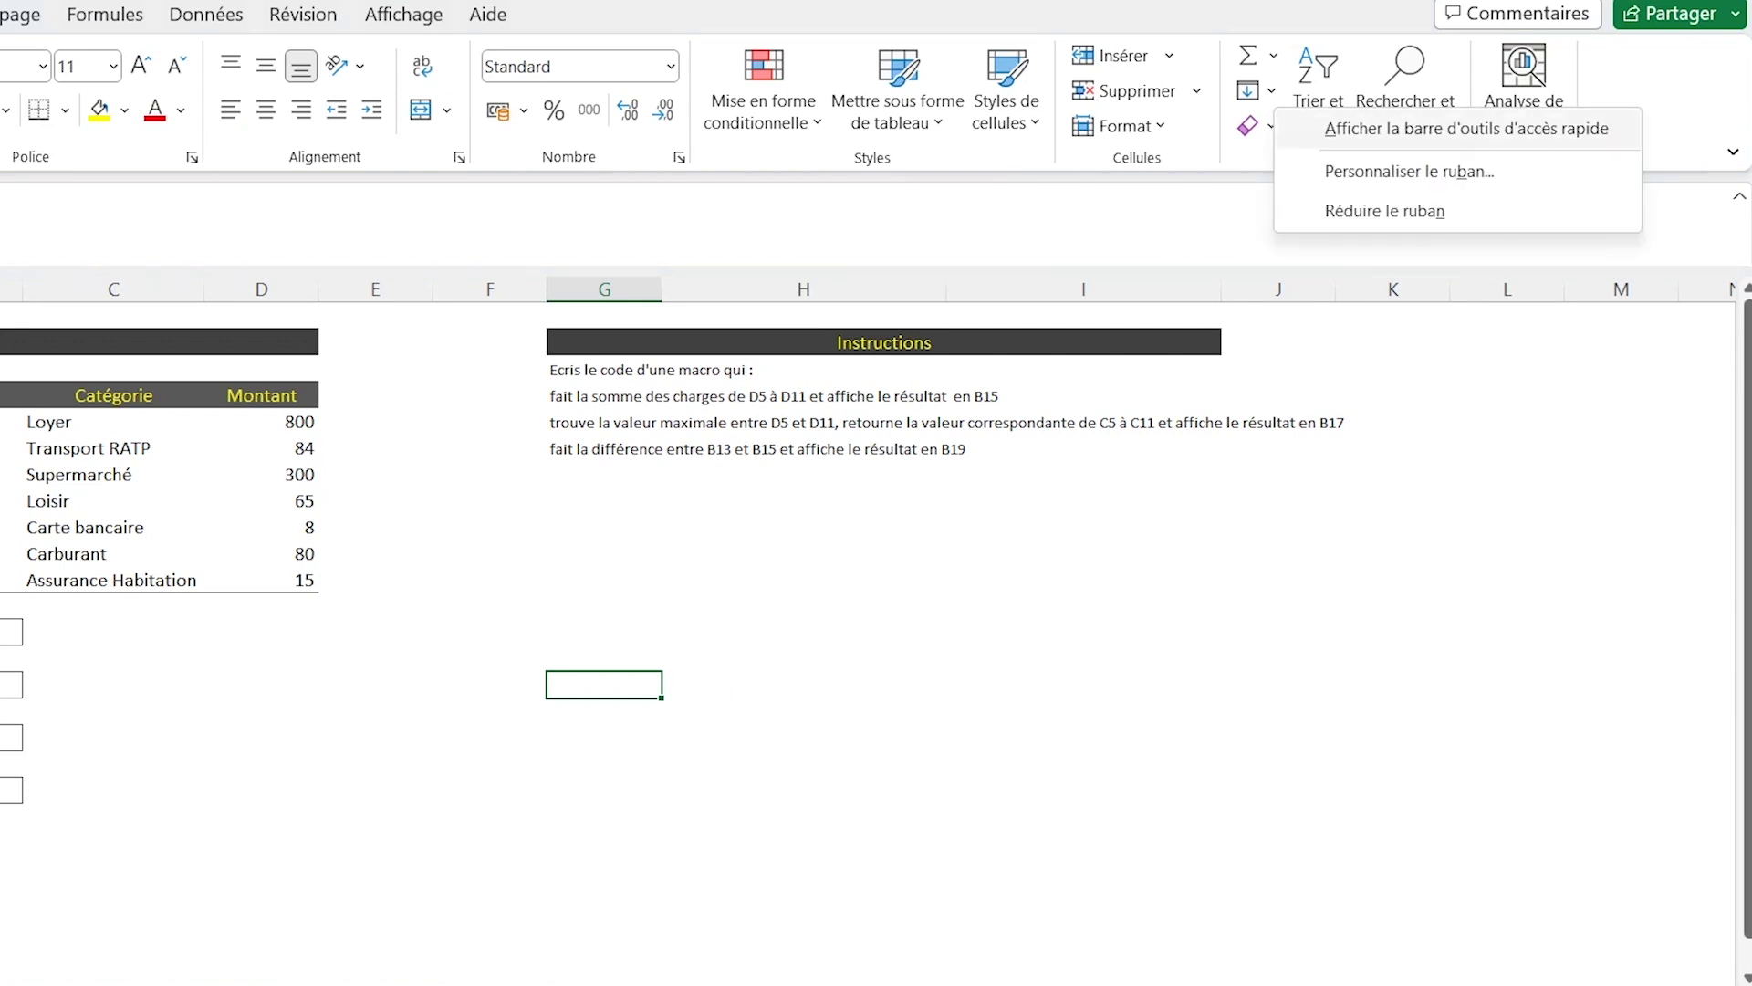
click(1409, 170)
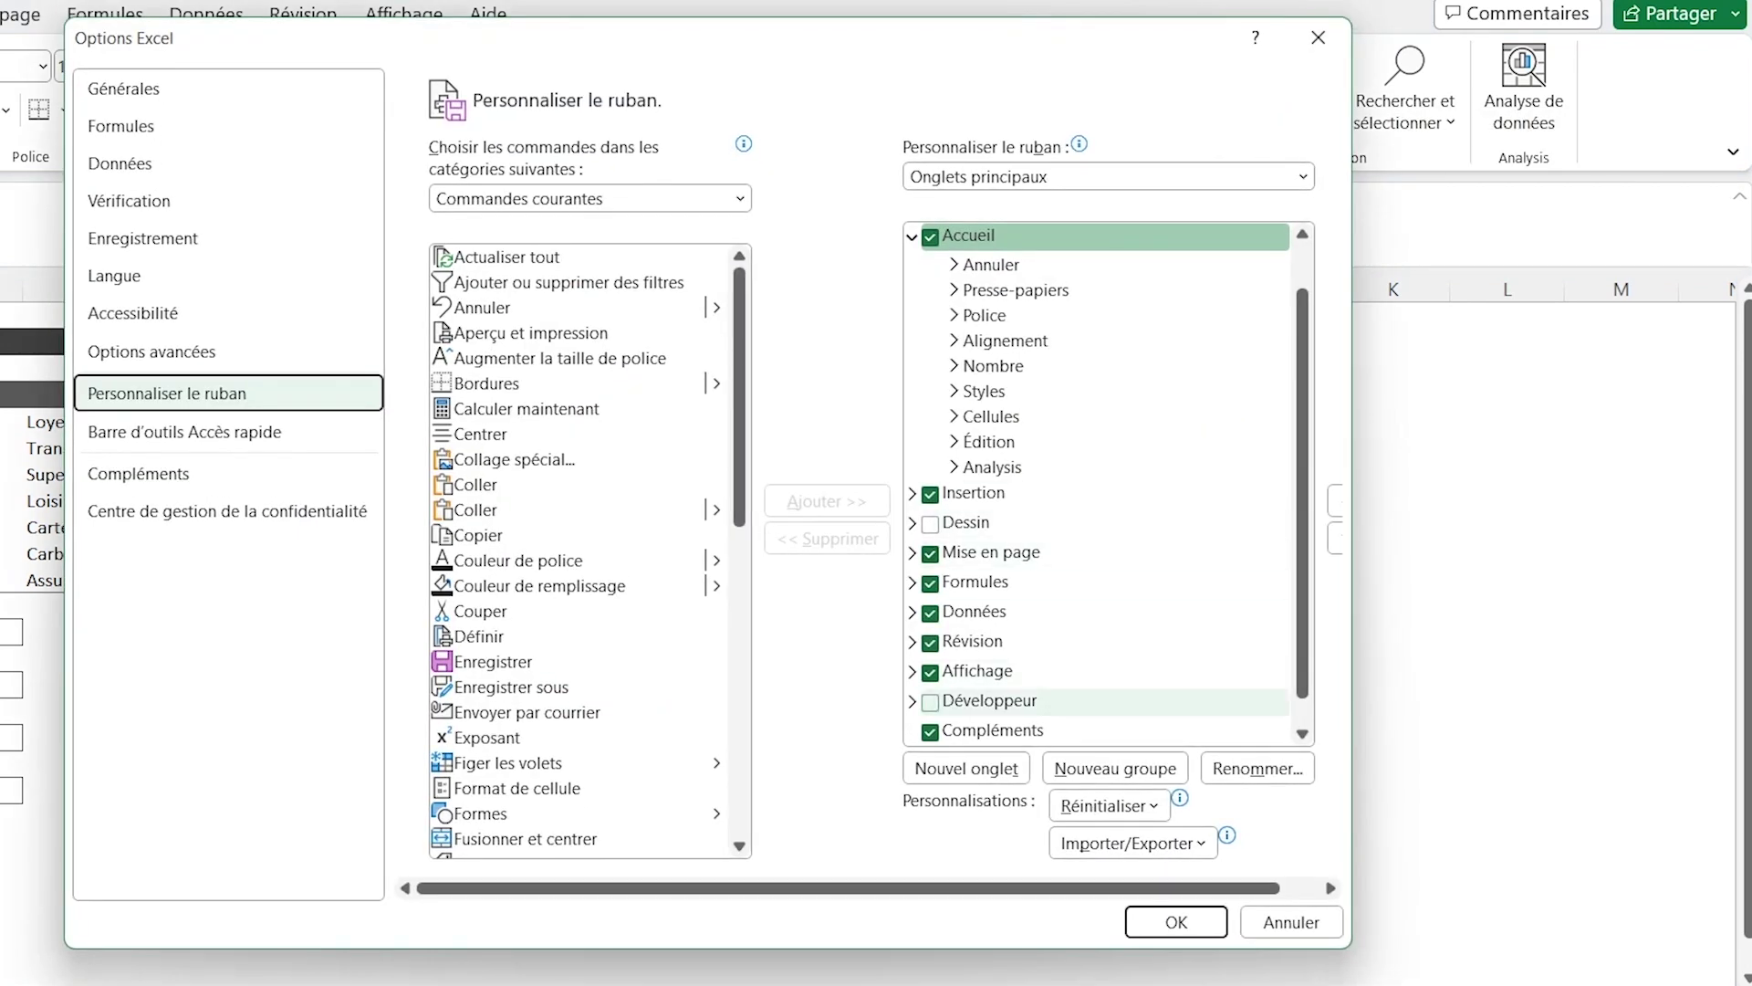
click(990, 700)
click(930, 702)
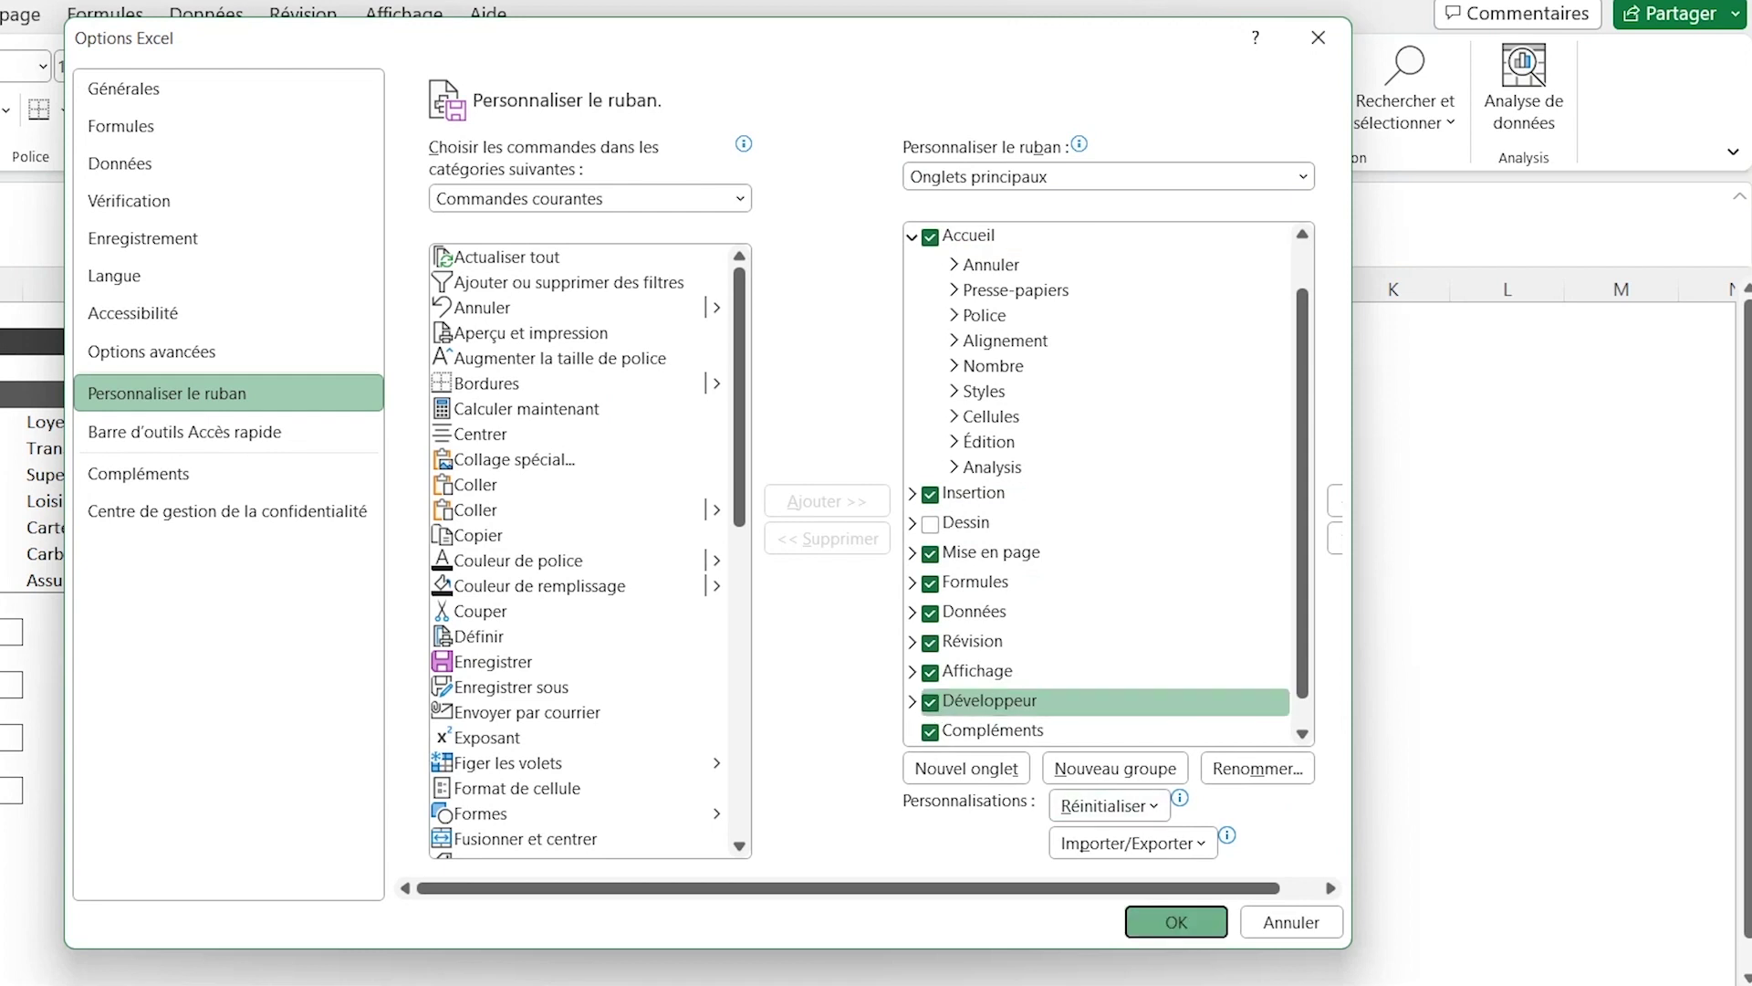
click(1176, 921)
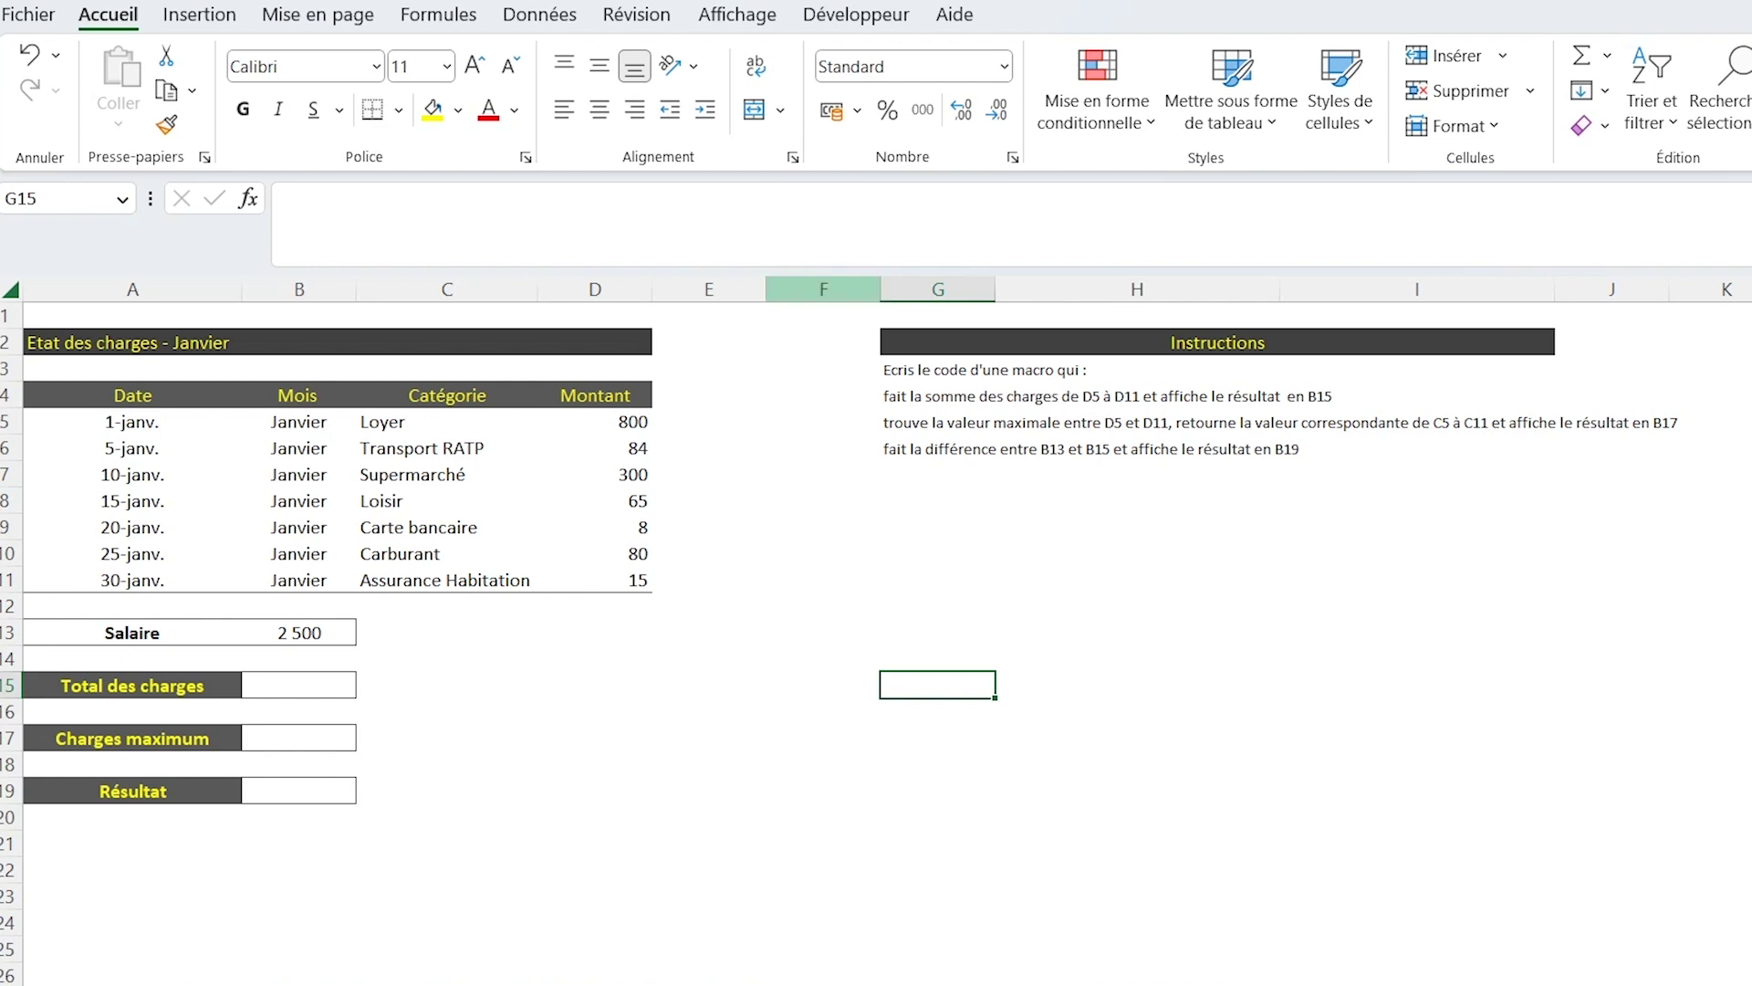
click(857, 15)
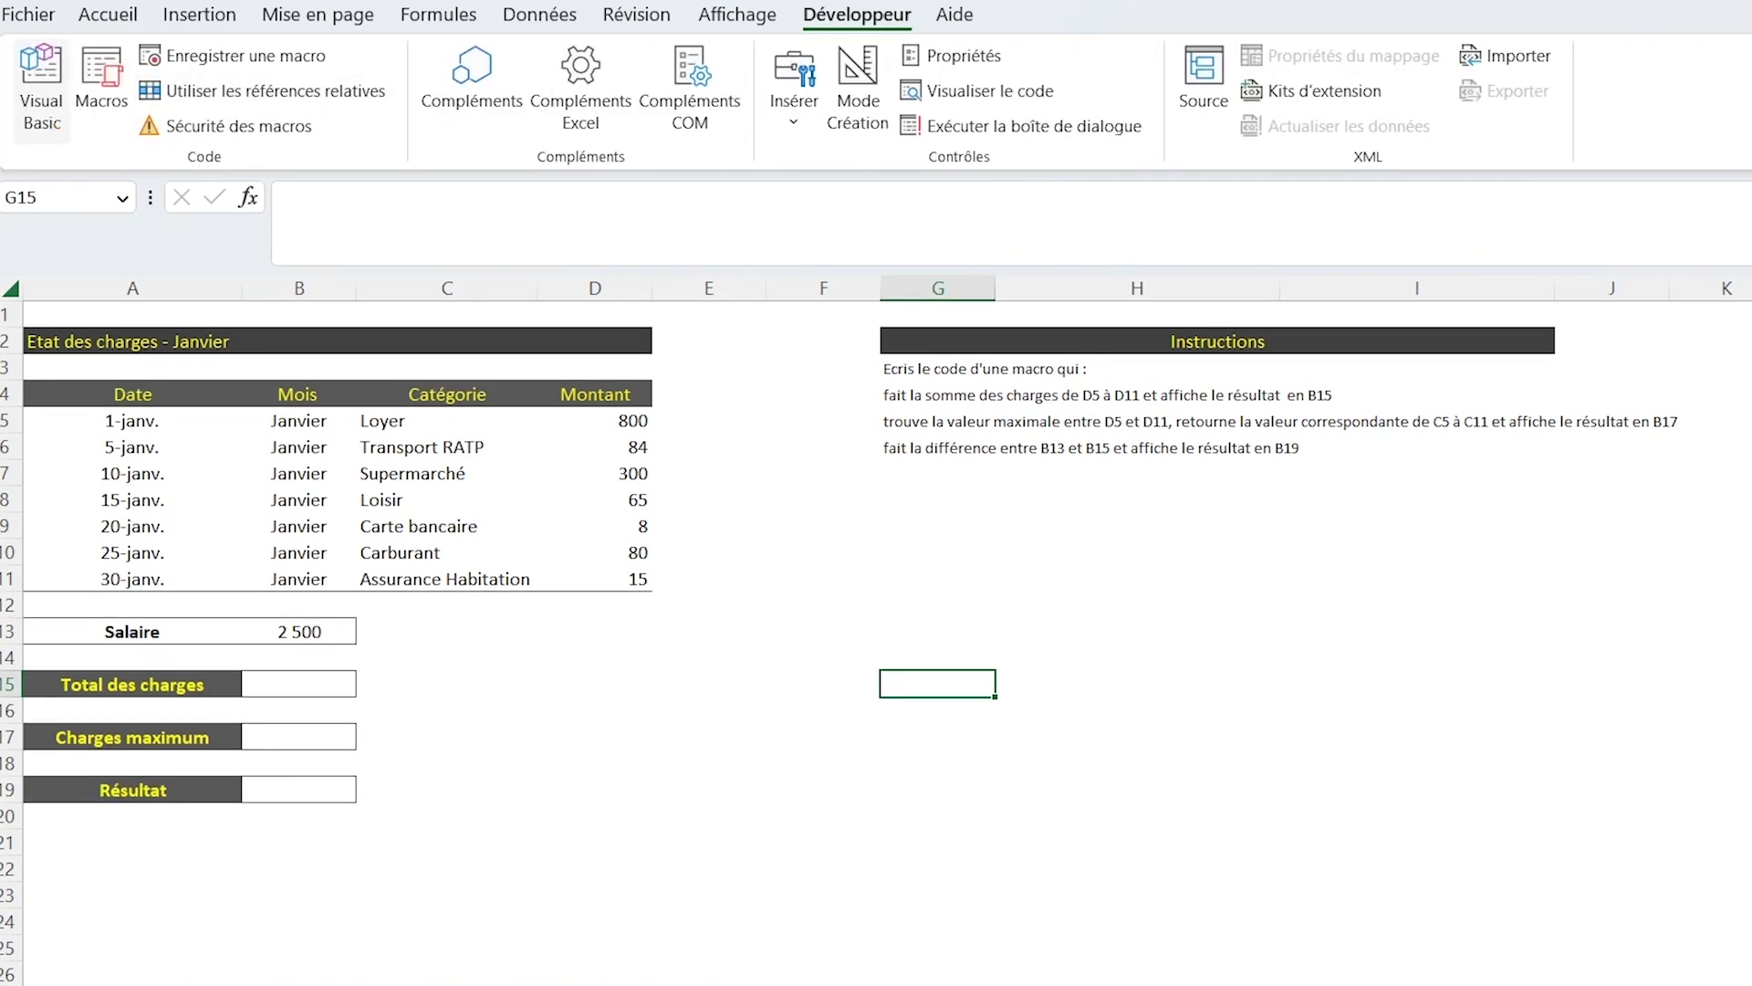
Launch the Visual Basic Editor from the Développeur tab, checking the ChatGPT conversation in between
click(45, 100)
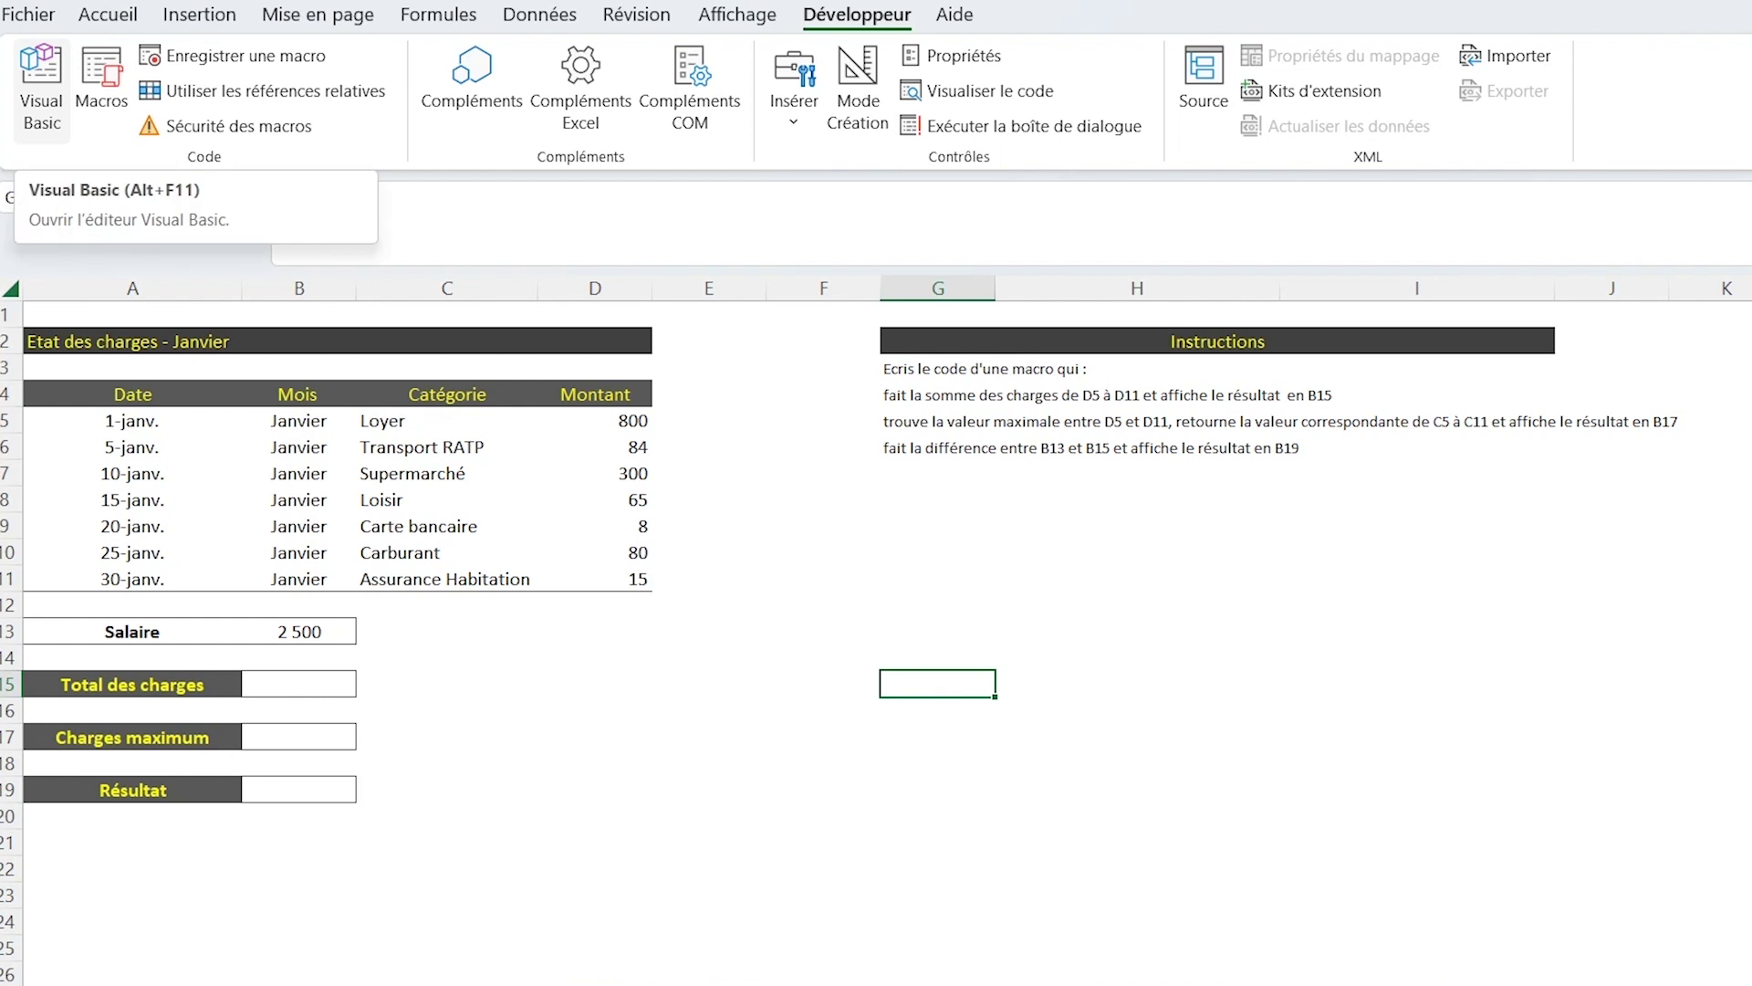
click(41, 91)
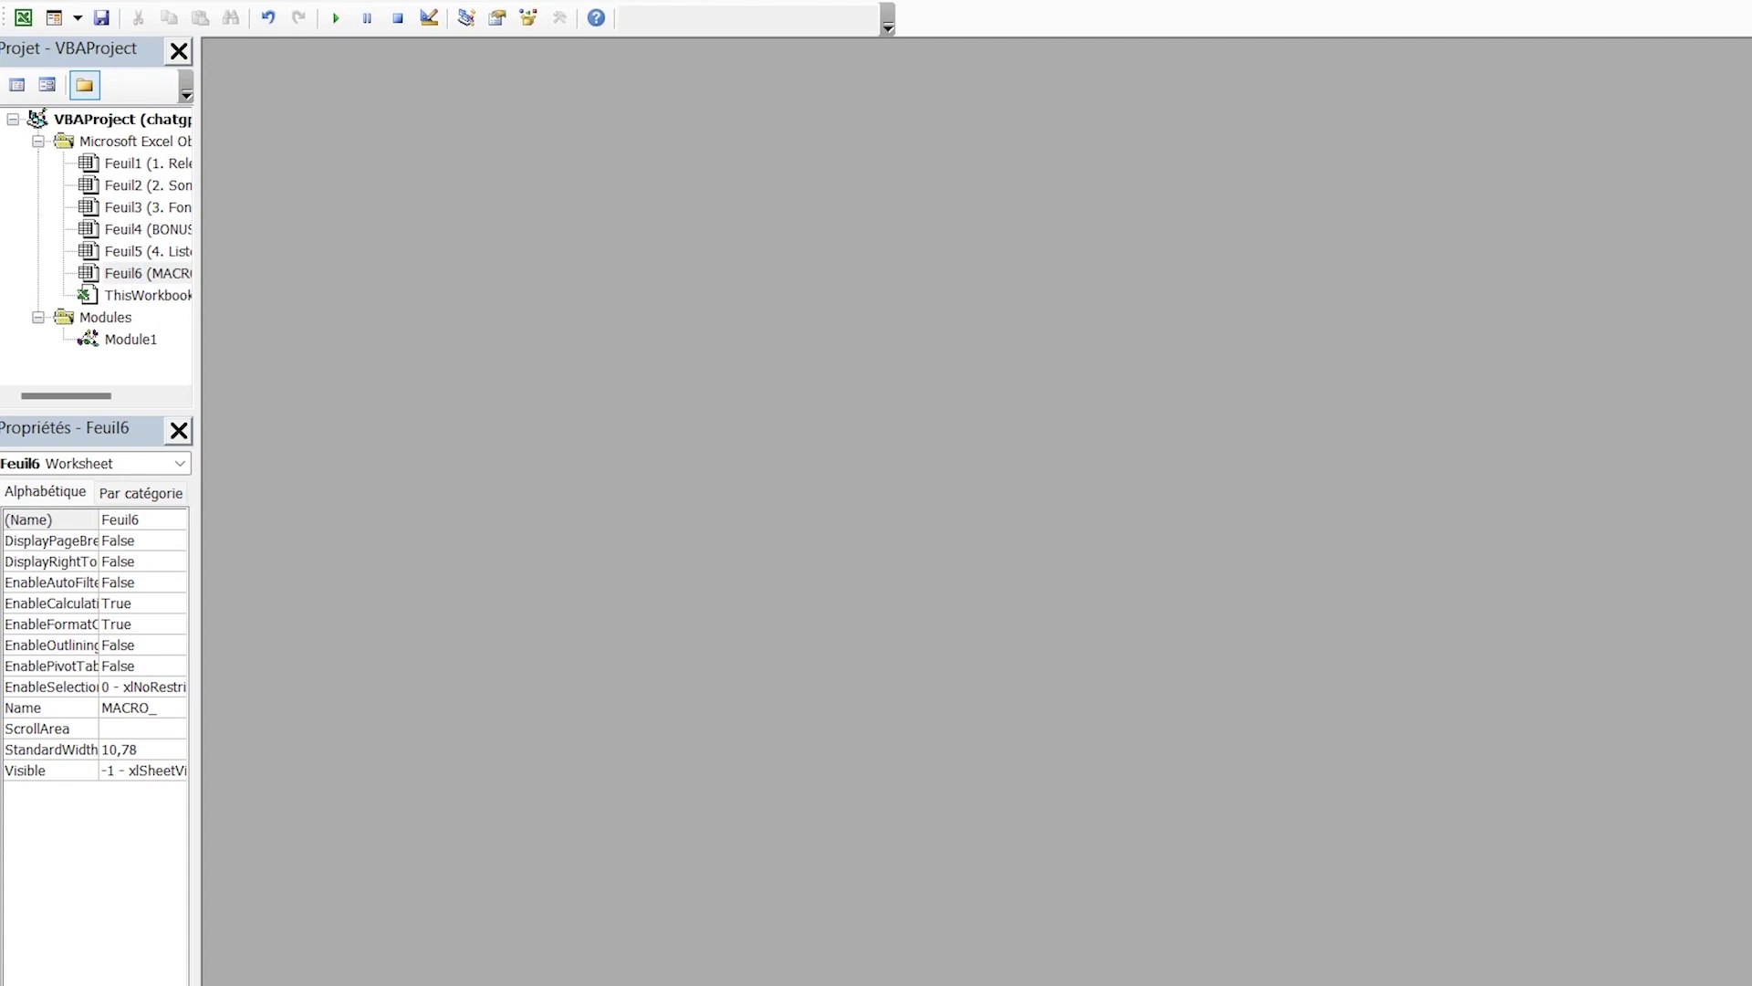
key(alt+Tab)
key(alt+Tab)
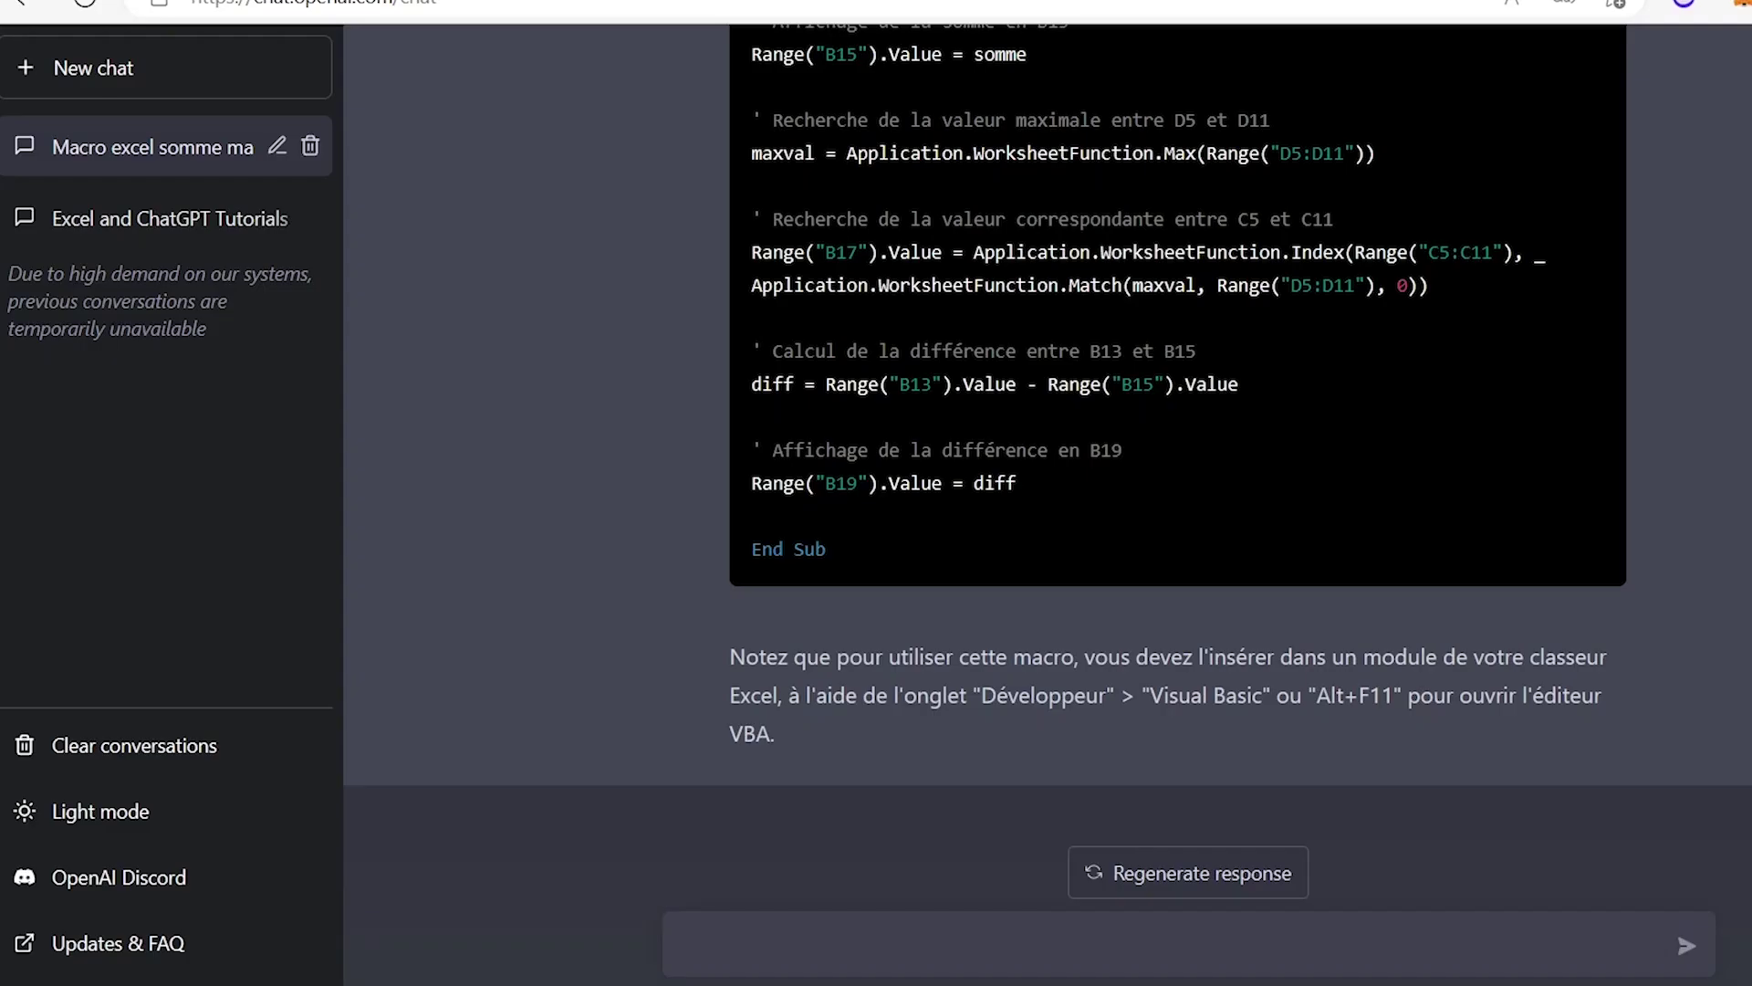
key(alt+Tab)
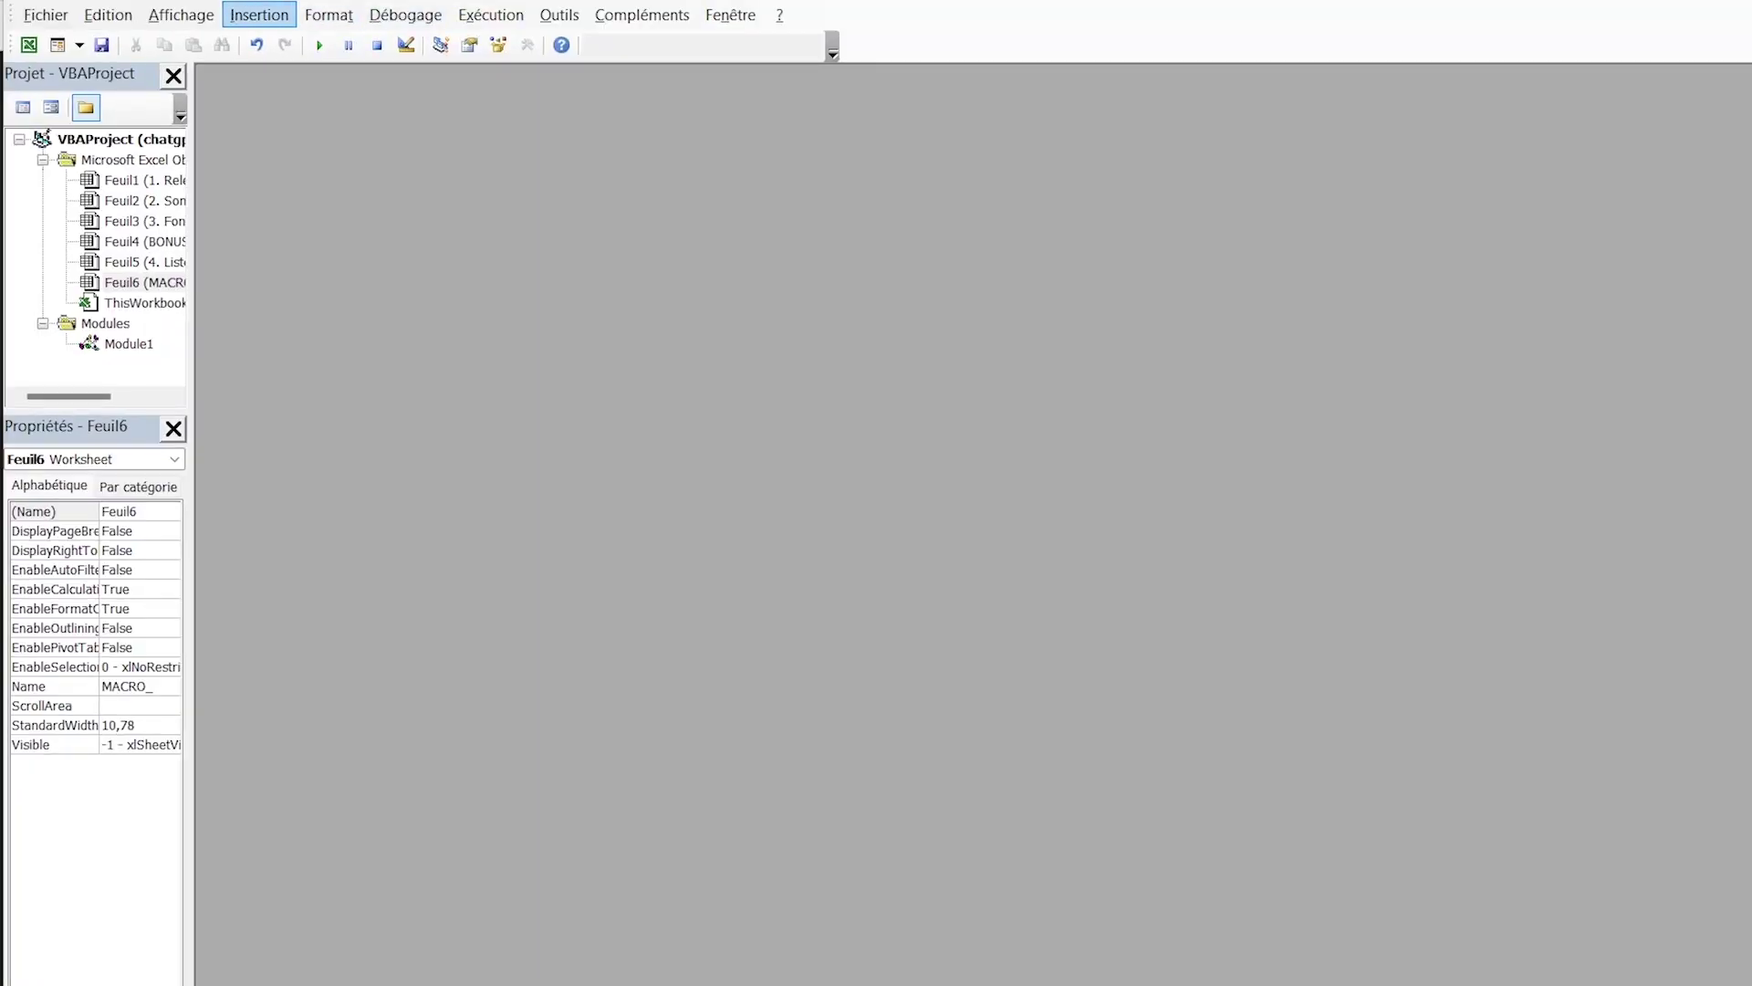
Insert a new Module2 and copy ChatGPT's macro code
click(259, 15)
click(292, 96)
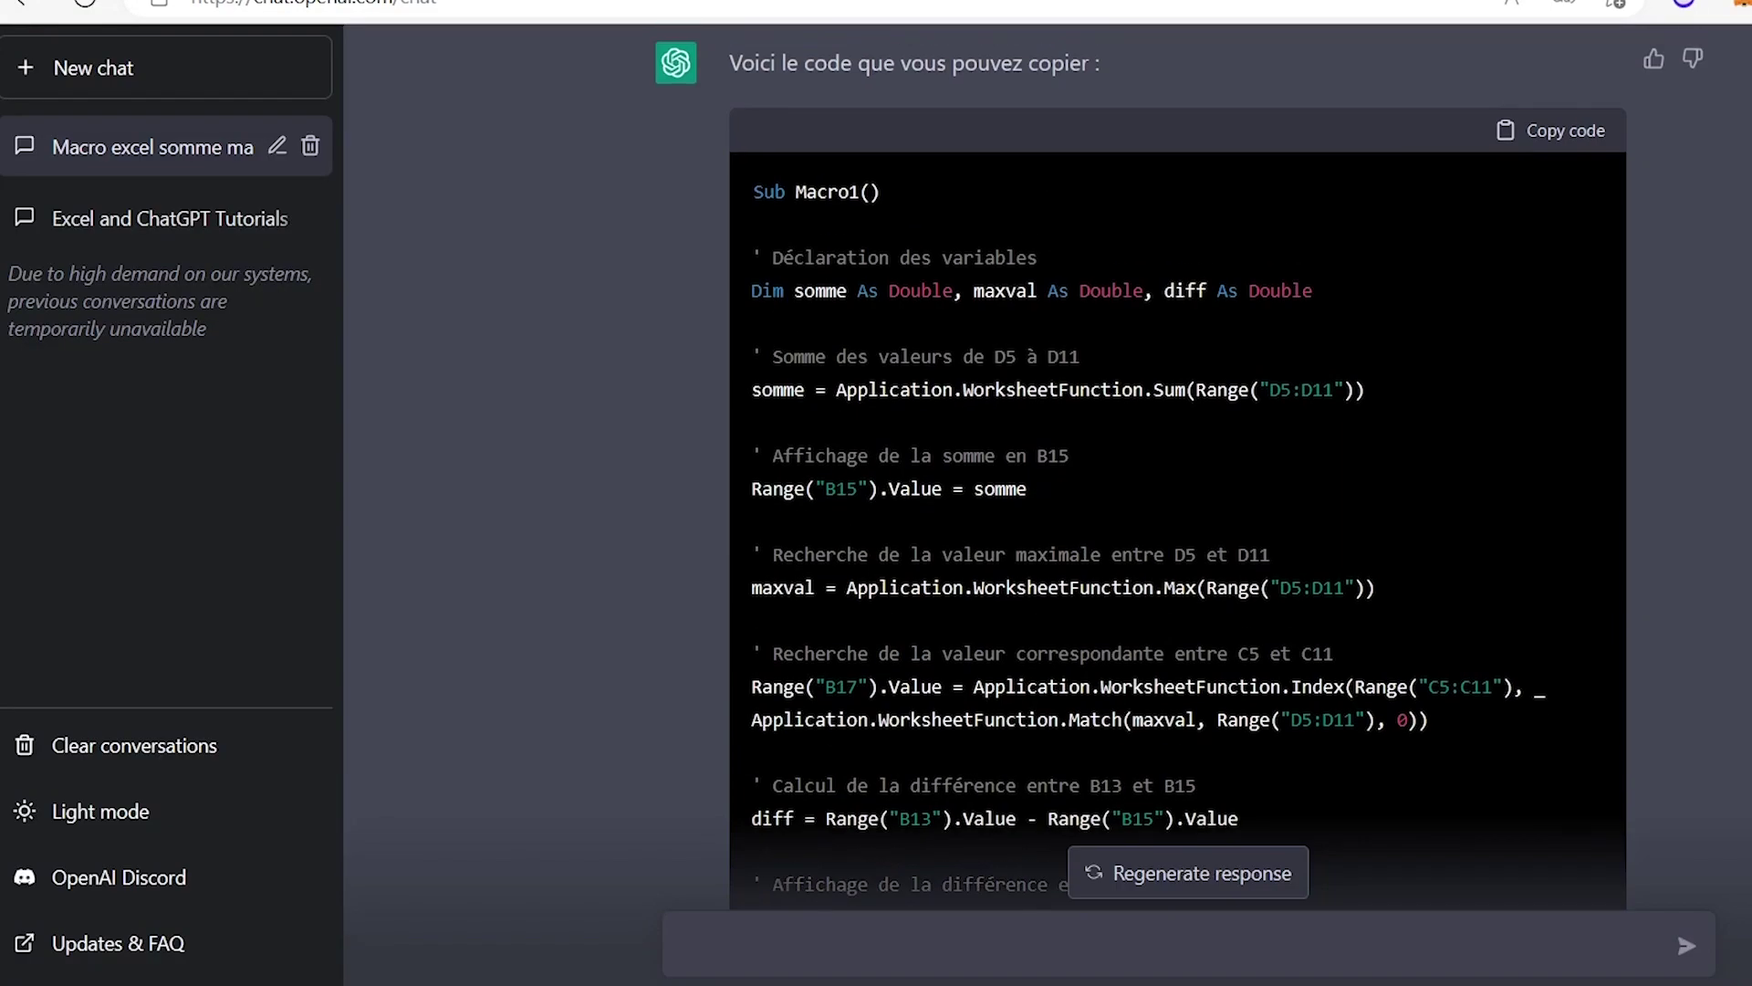
click(1551, 381)
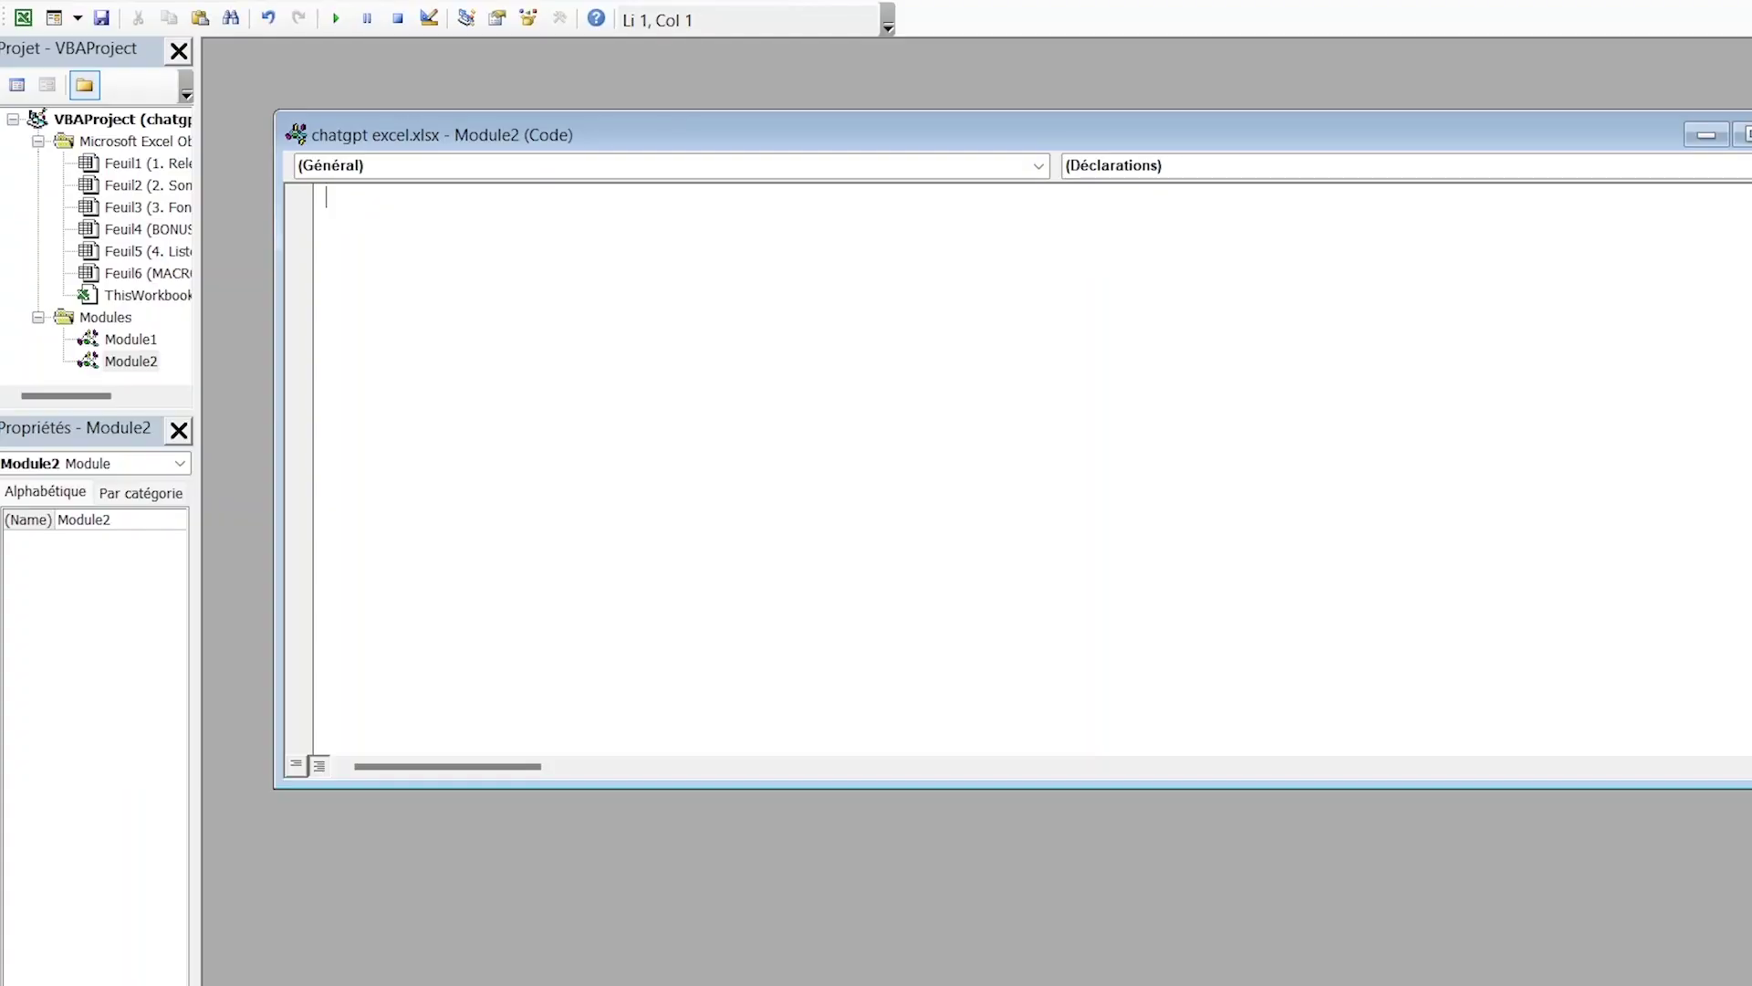
Paste Macro1 into Module2, save the workbook despite the macro-free warning, and return to Excel
key(ctrl+v)
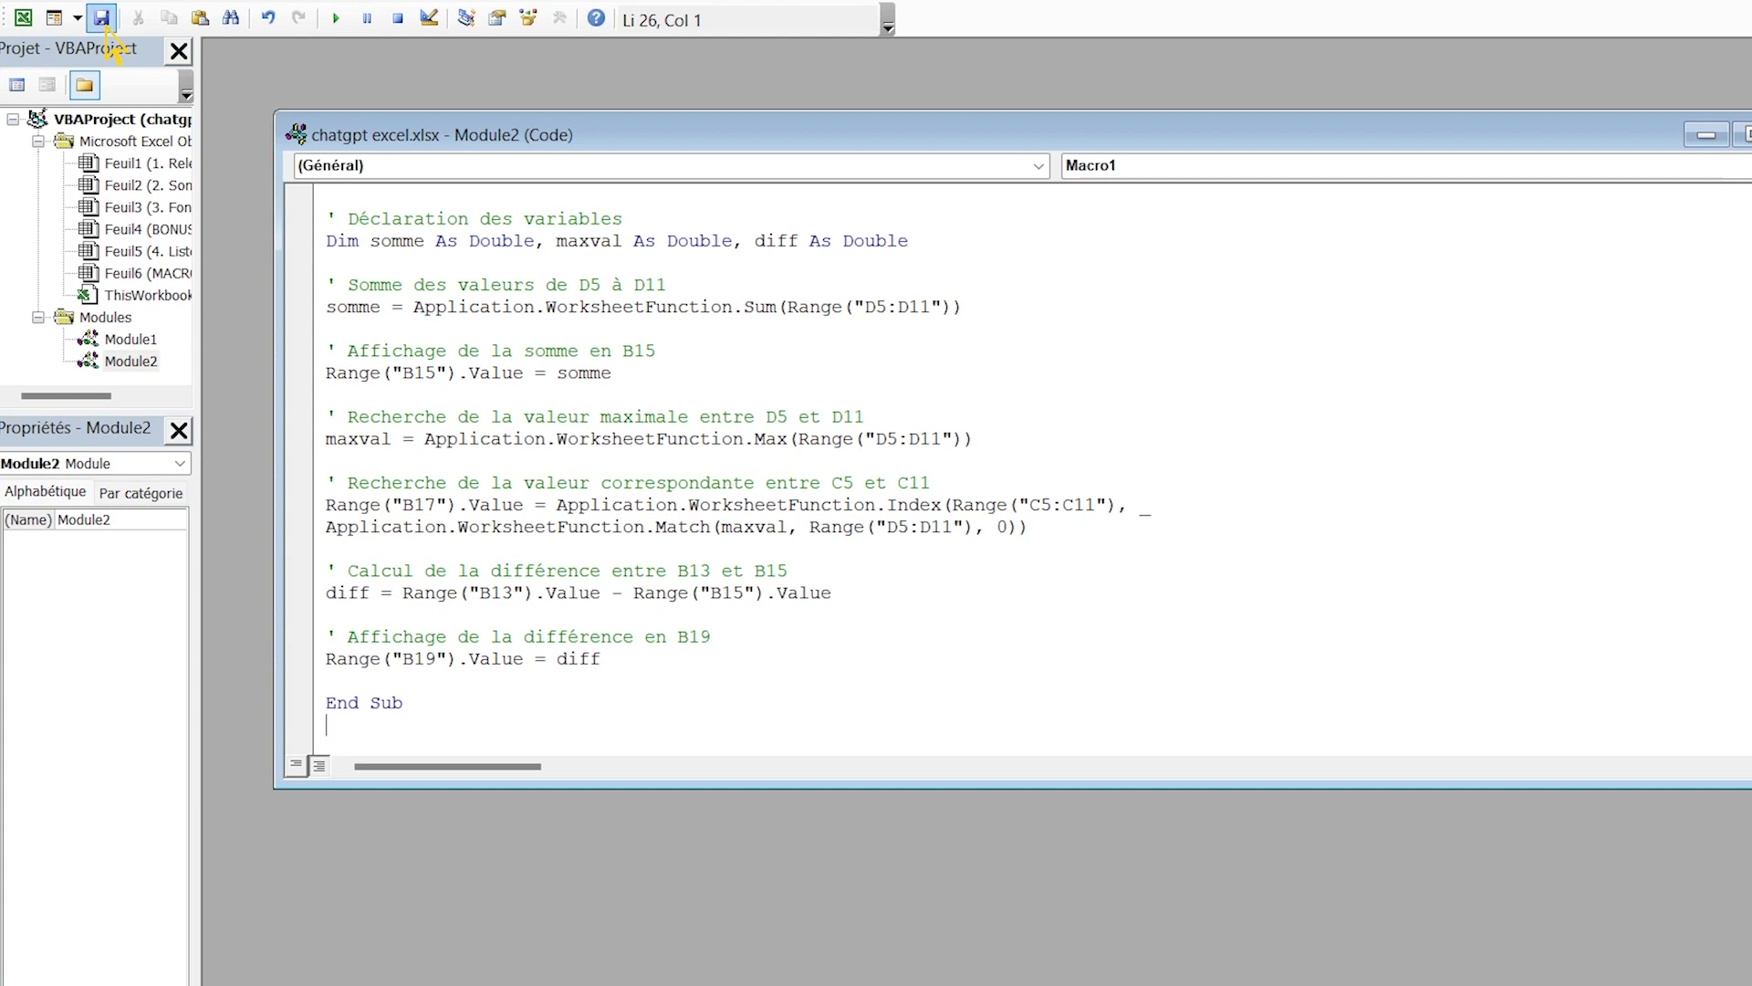
click(102, 20)
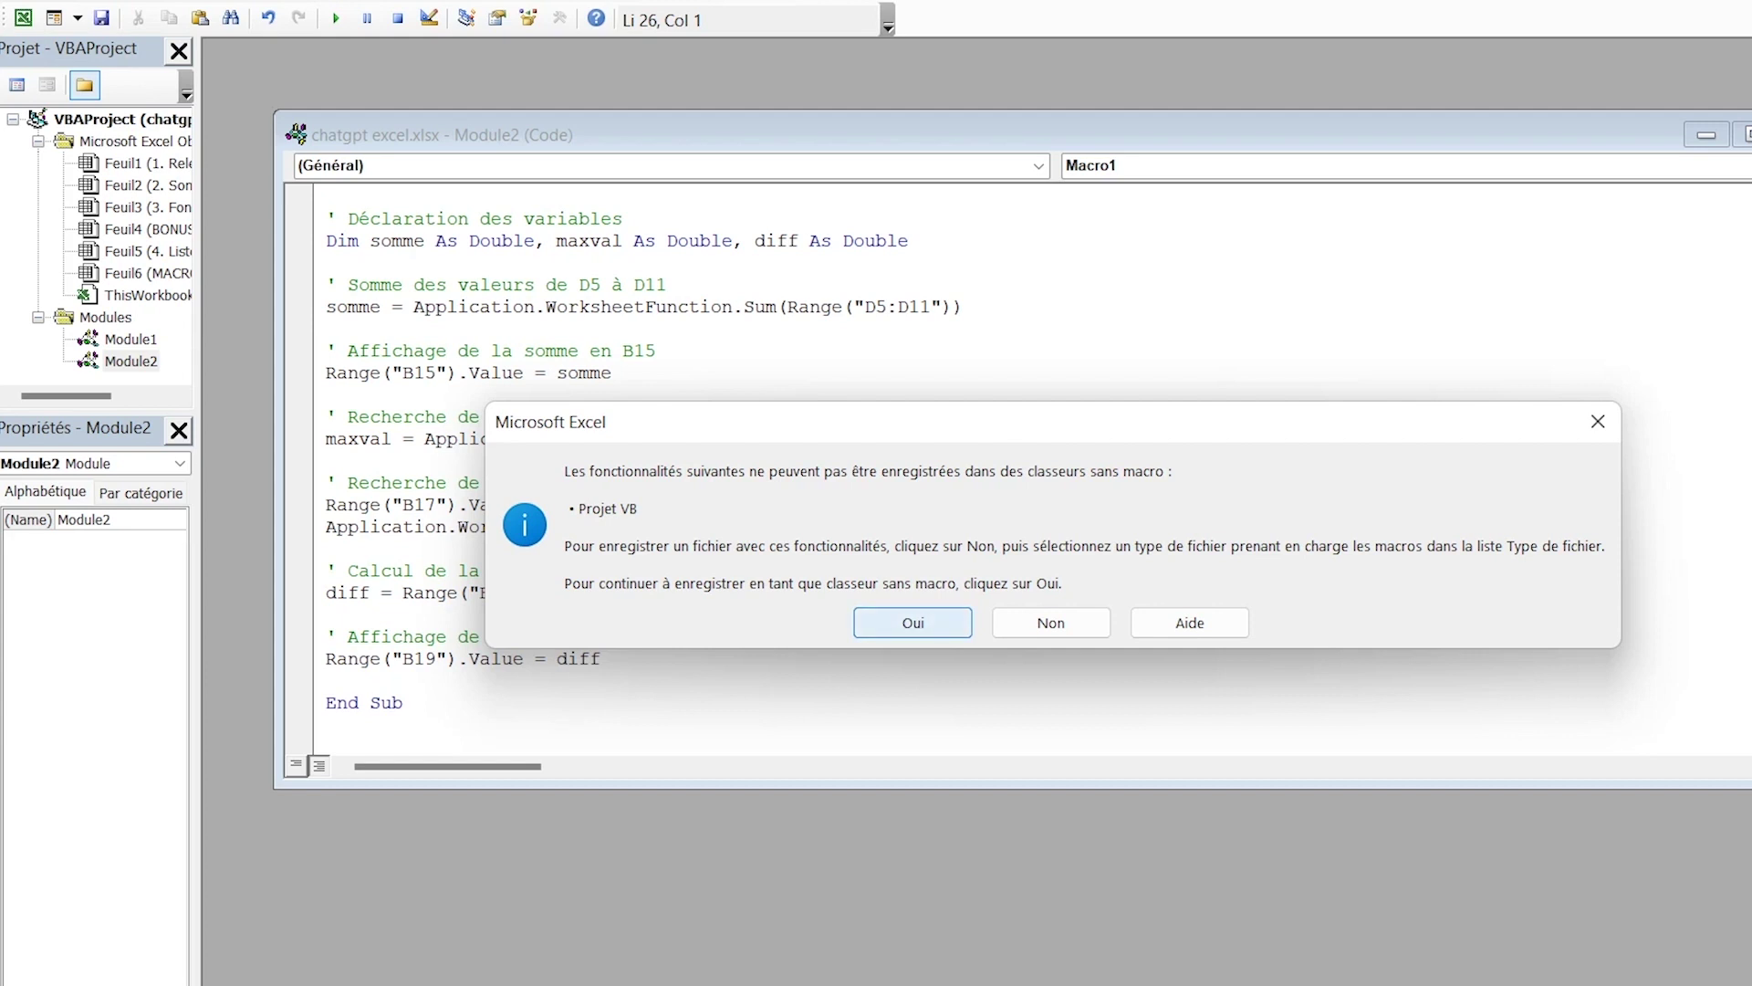
click(912, 623)
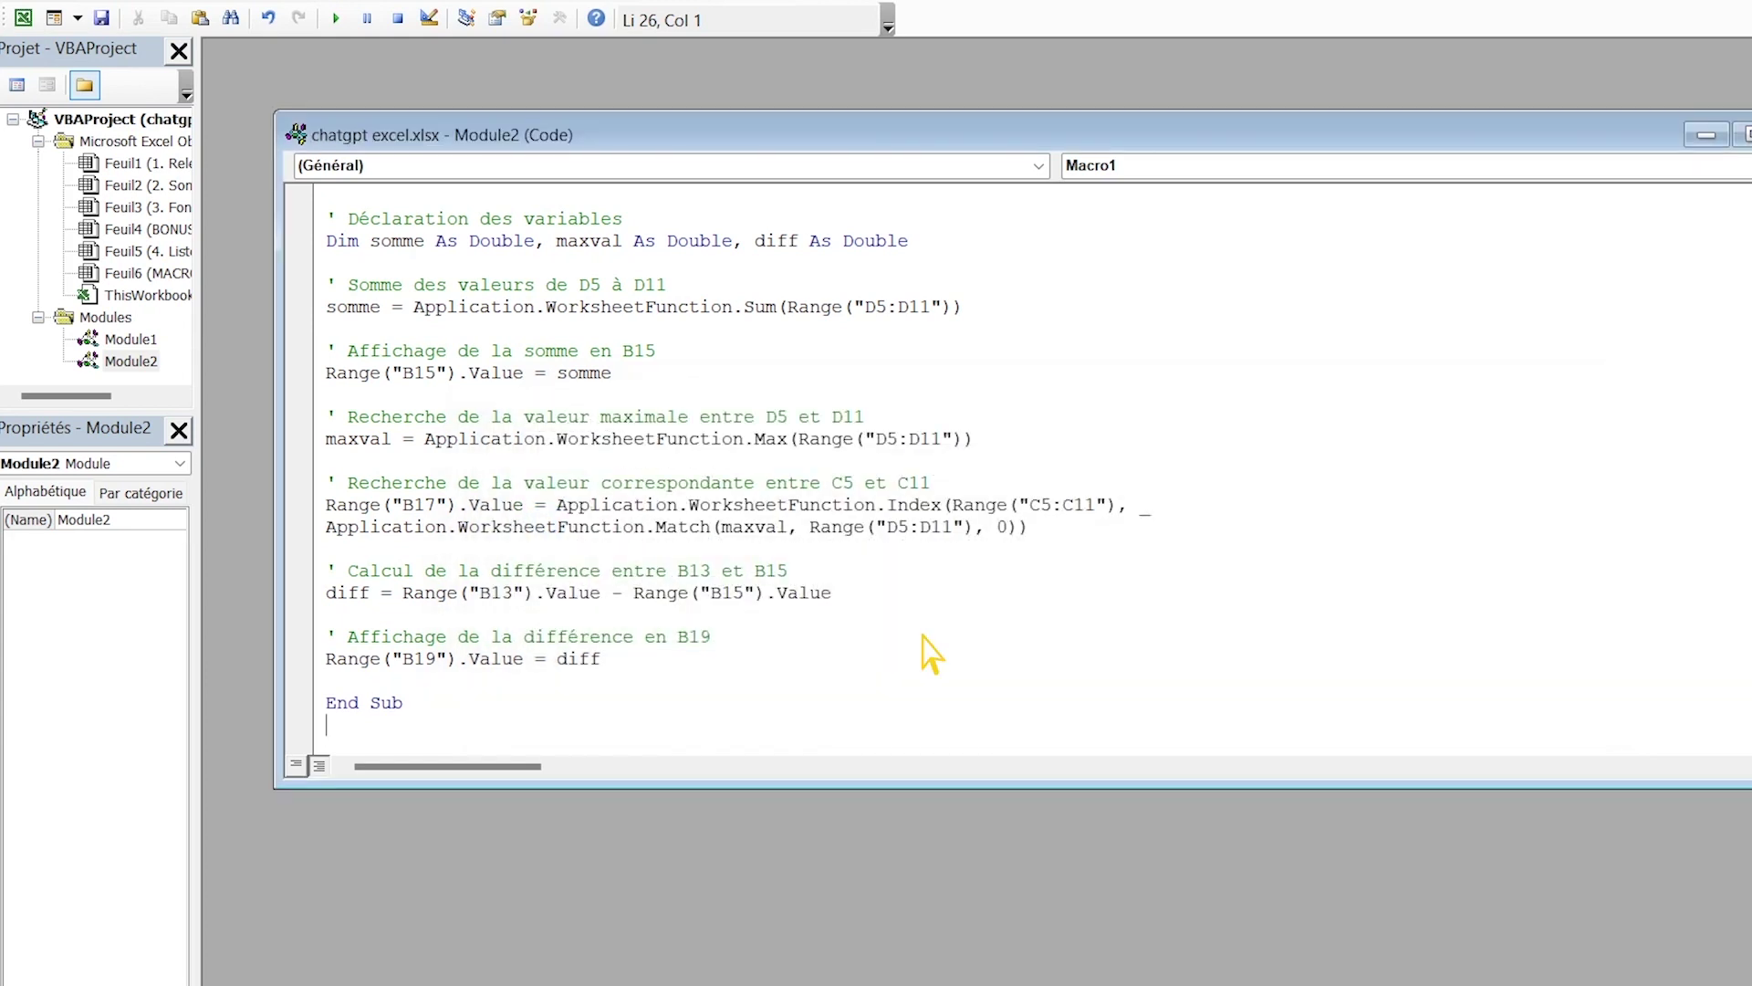
key(alt+F11)
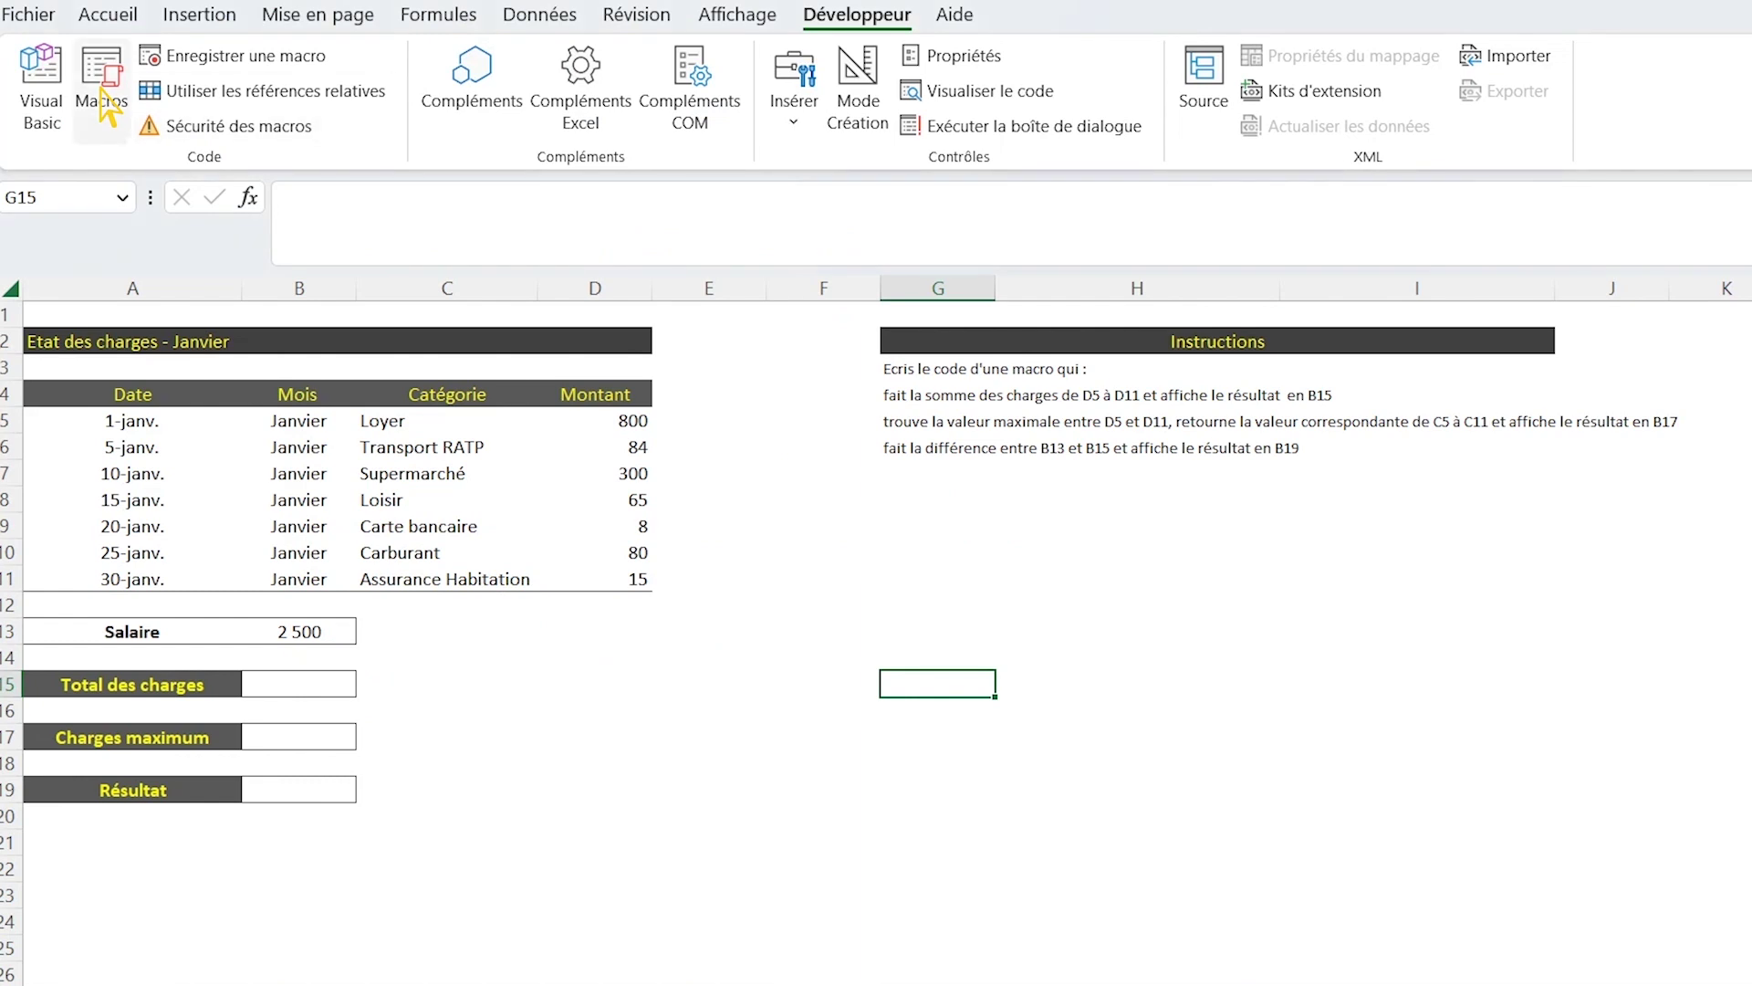
Run Macro1 to fill B15 (1 352), B17 (Loyer) and B19 (1148), then begin a =SOMME check formula
click(104, 95)
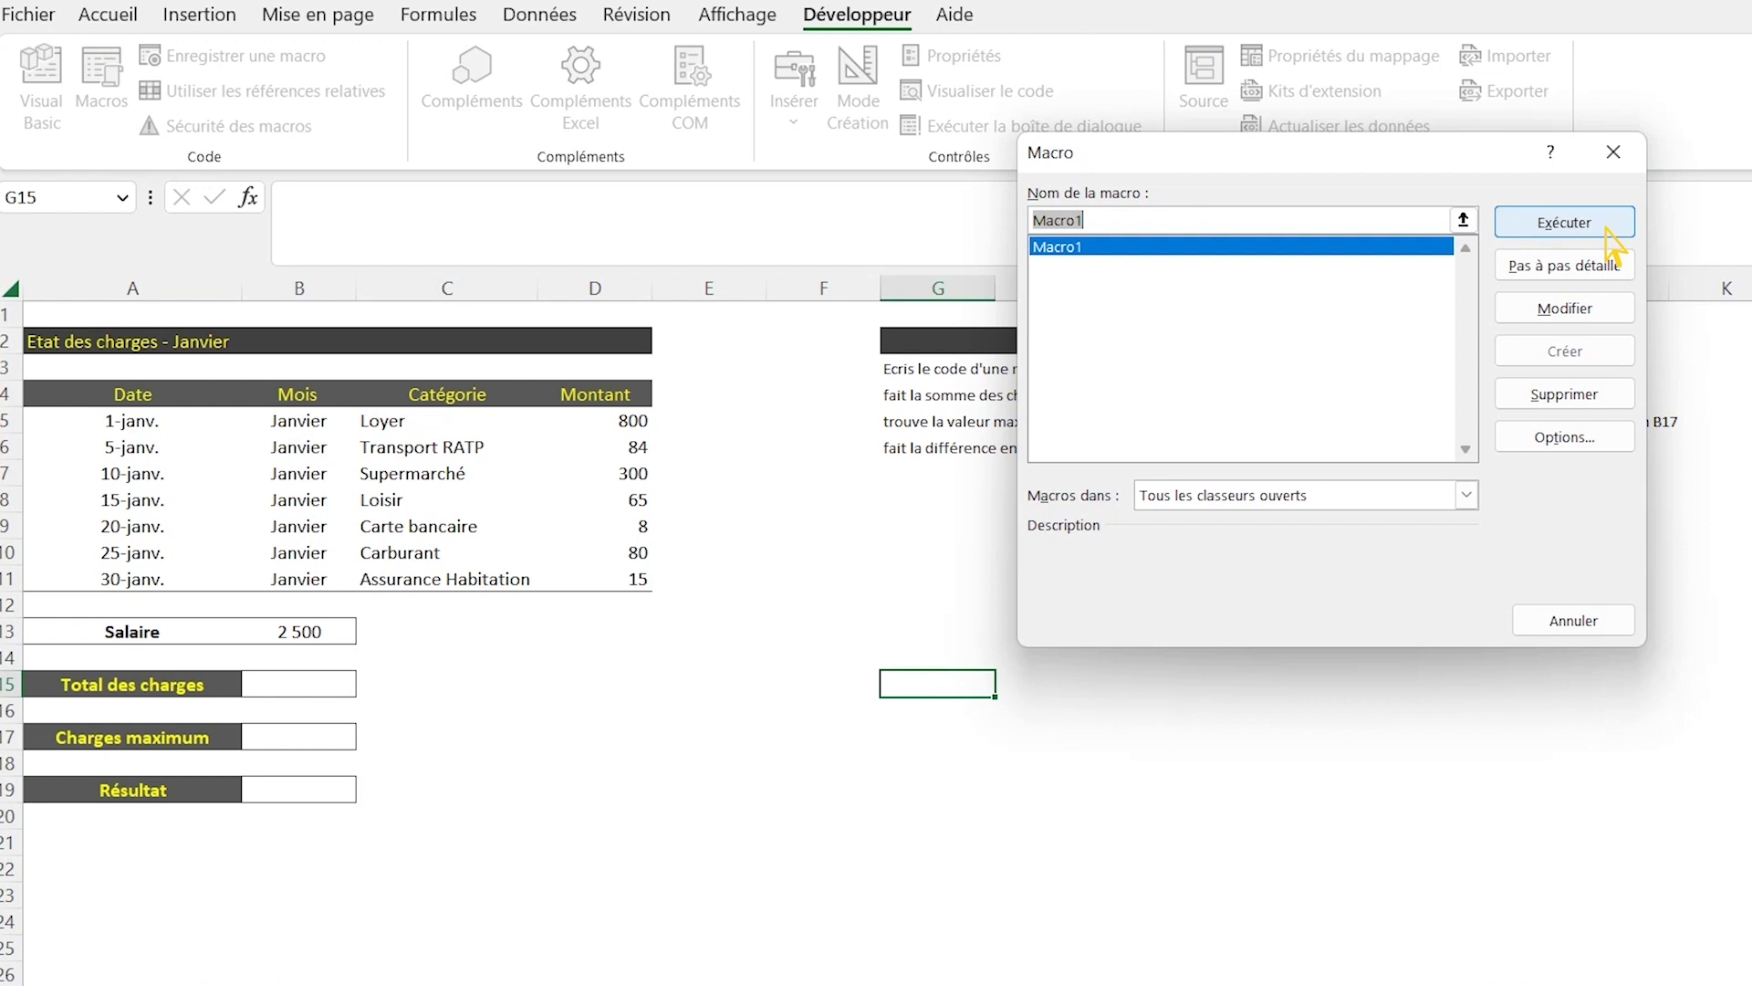
click(1607, 230)
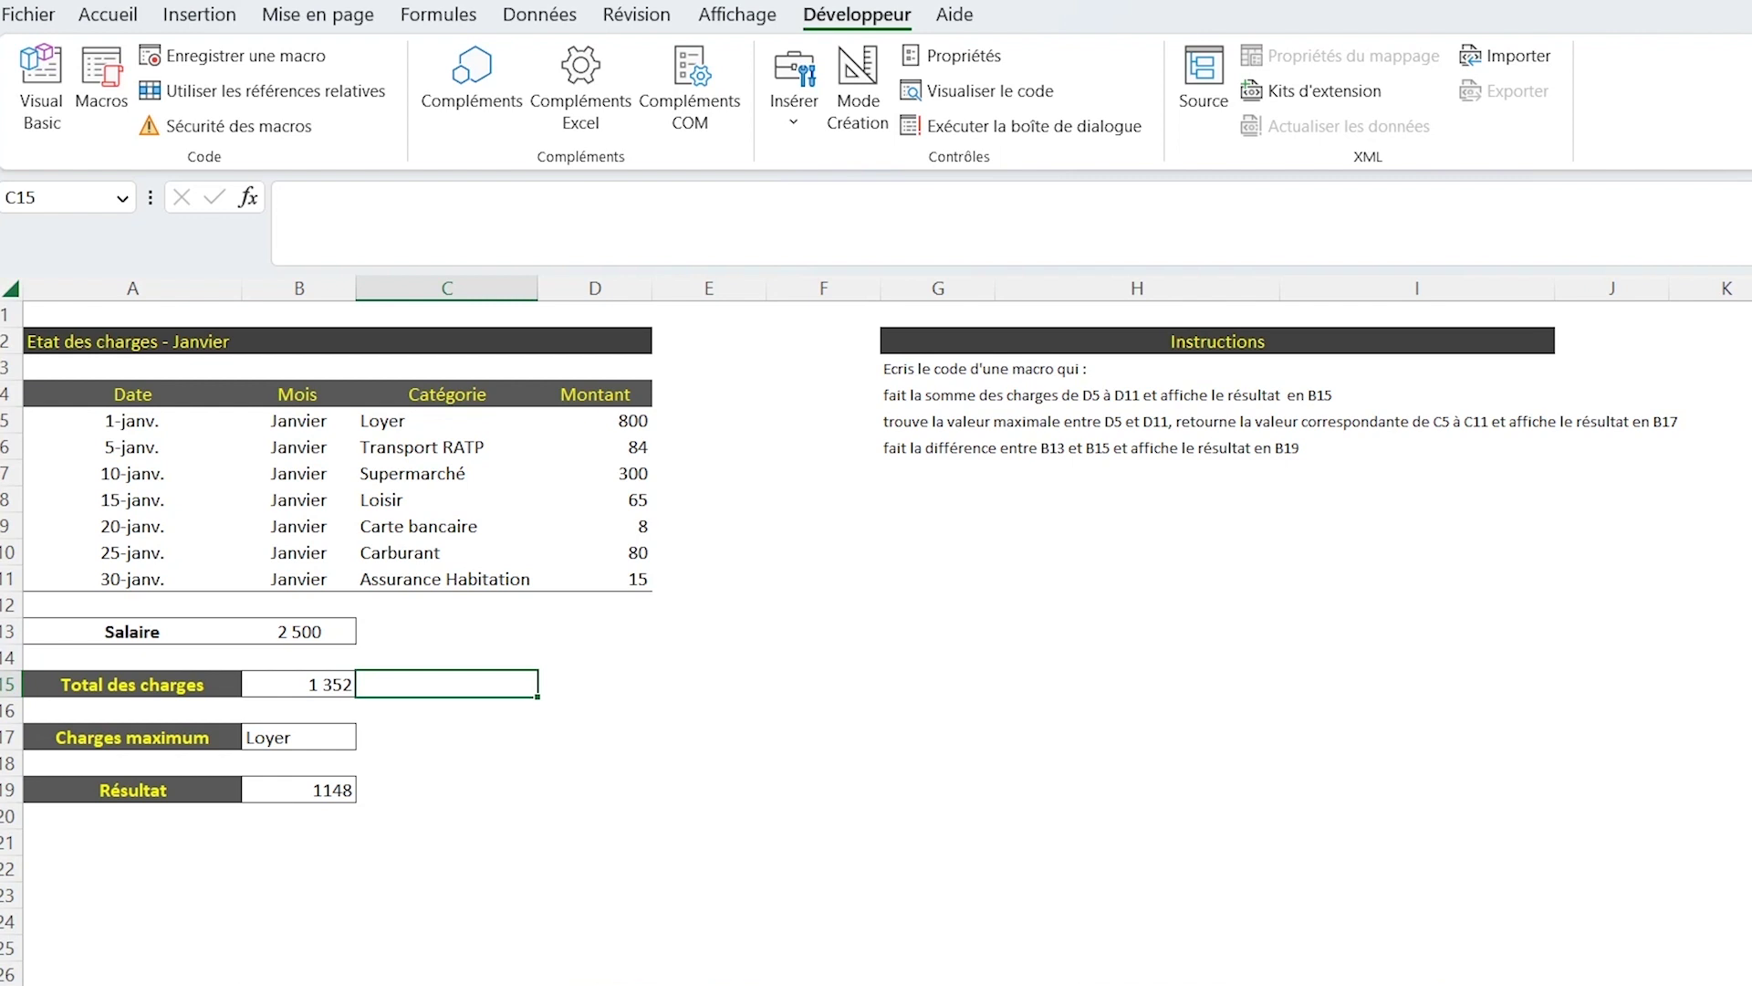
text(=somme)
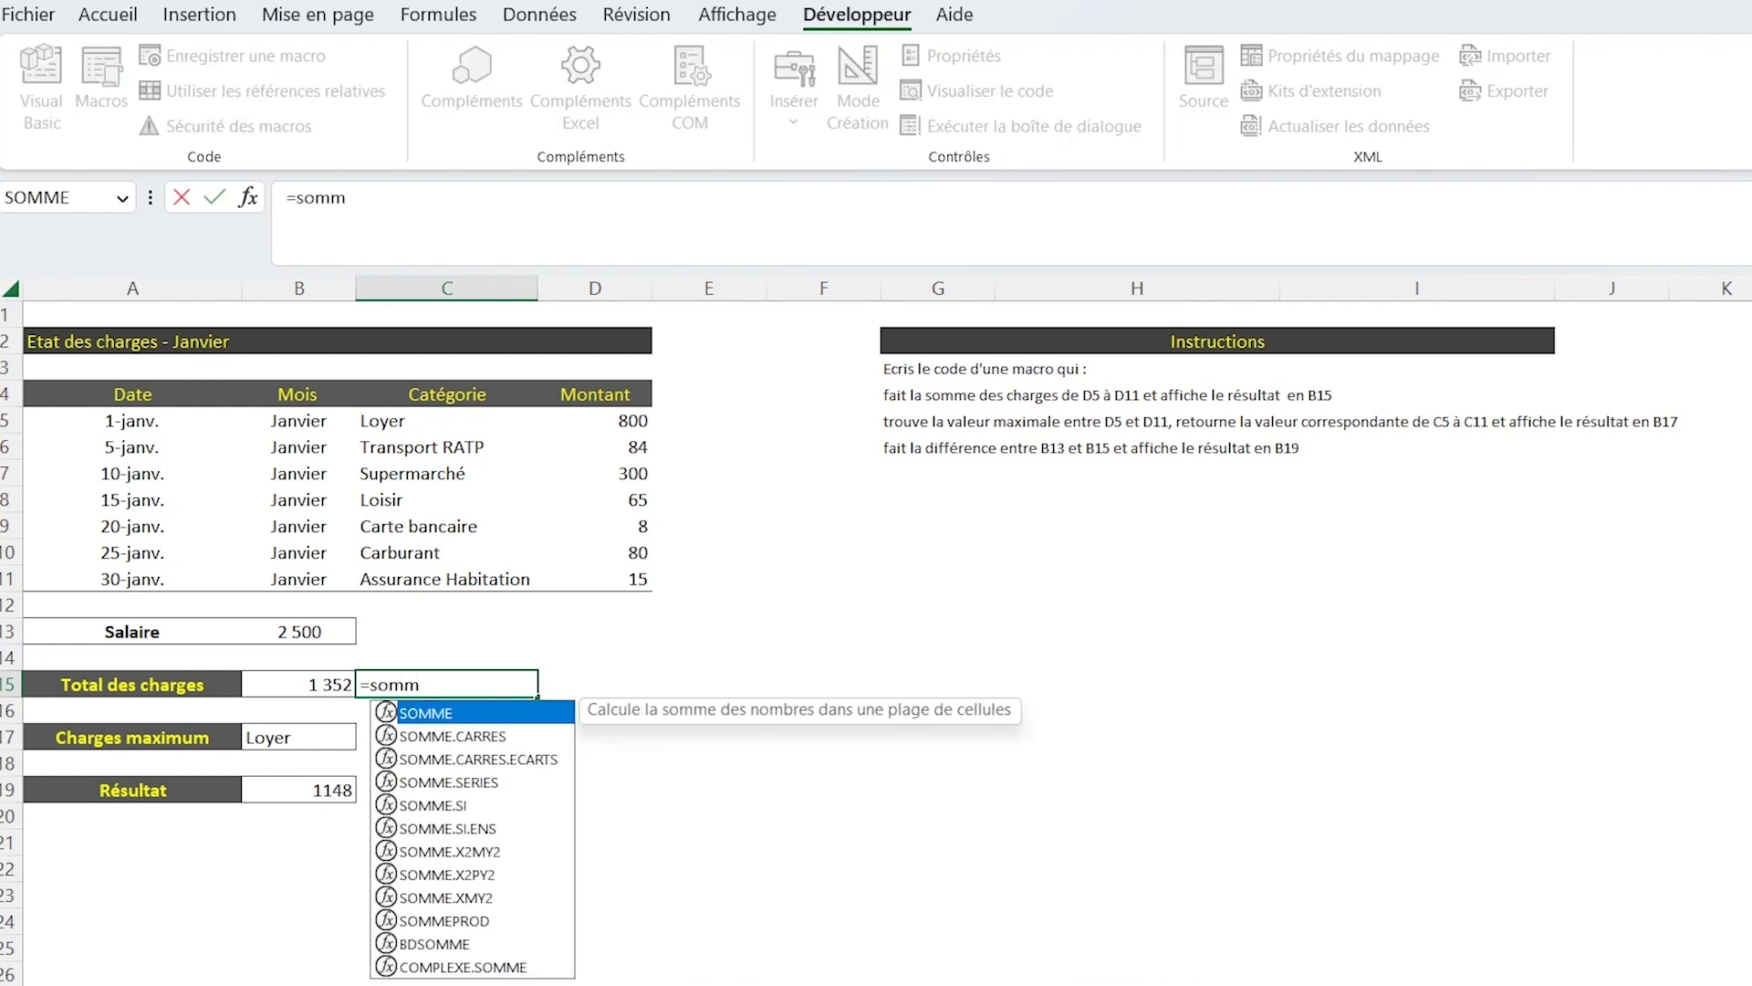
Enter =SOMME(D5:D11) in C15 to total the amounts as 1352
key(Tab)
drag(630, 419, 639, 579)
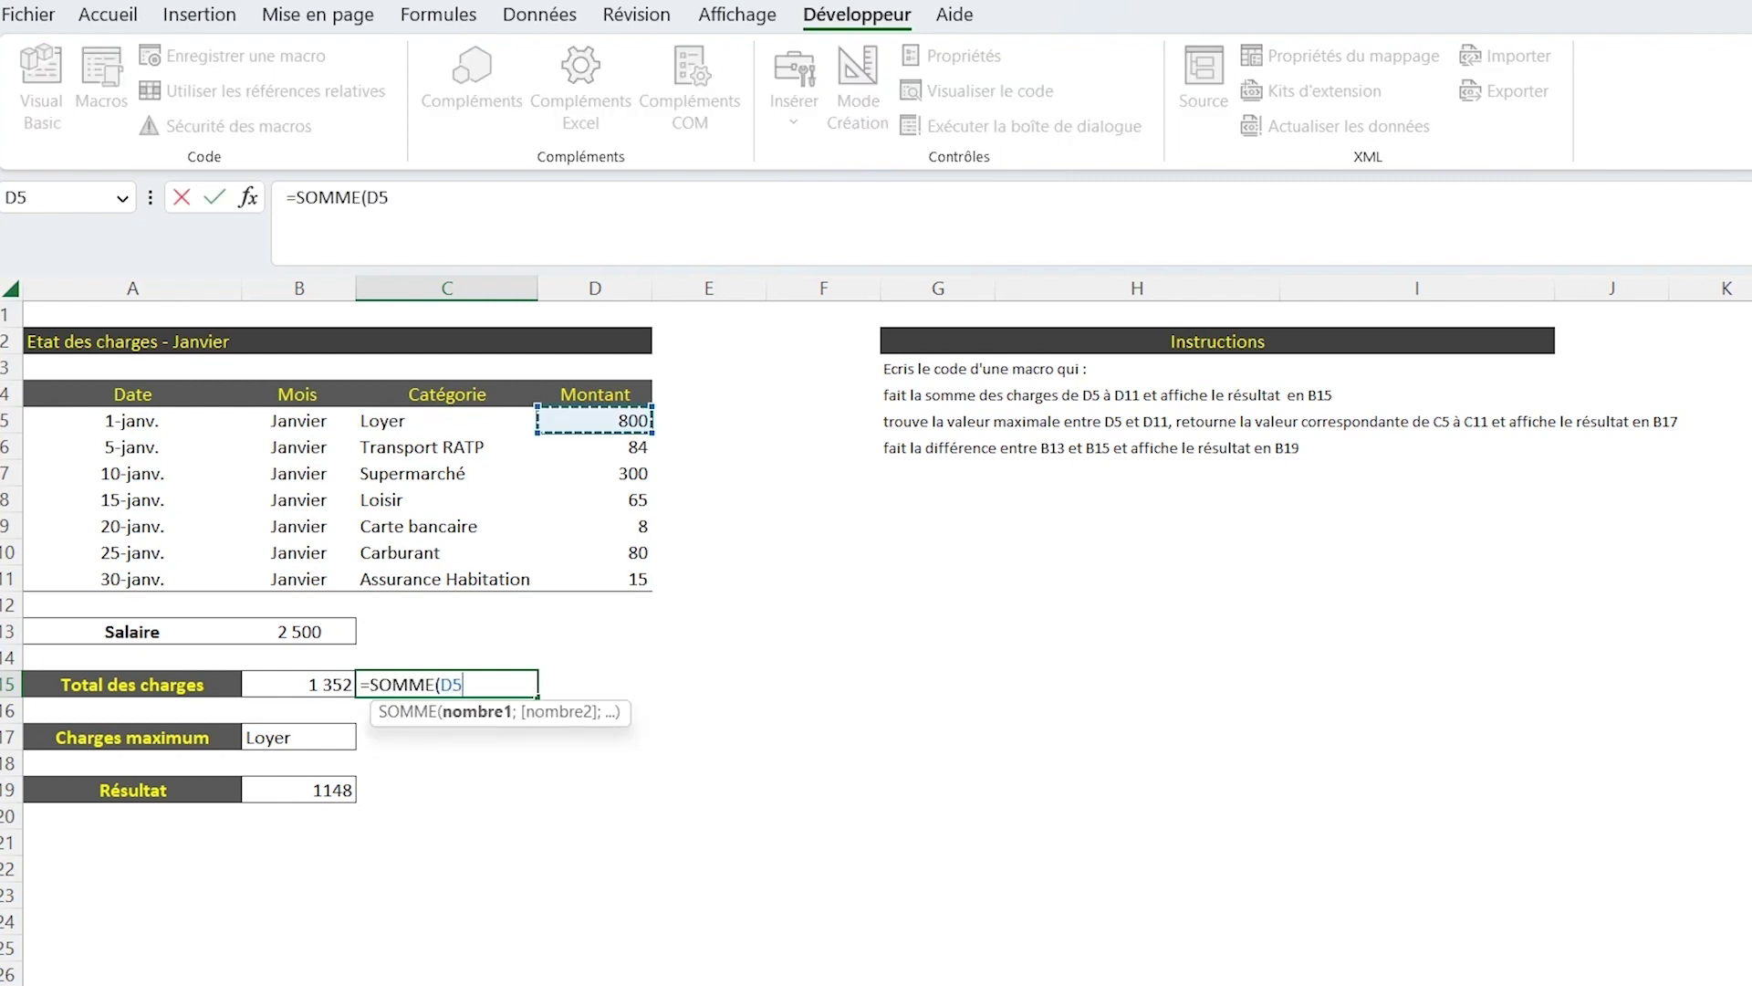
key(Return)
click(602, 420)
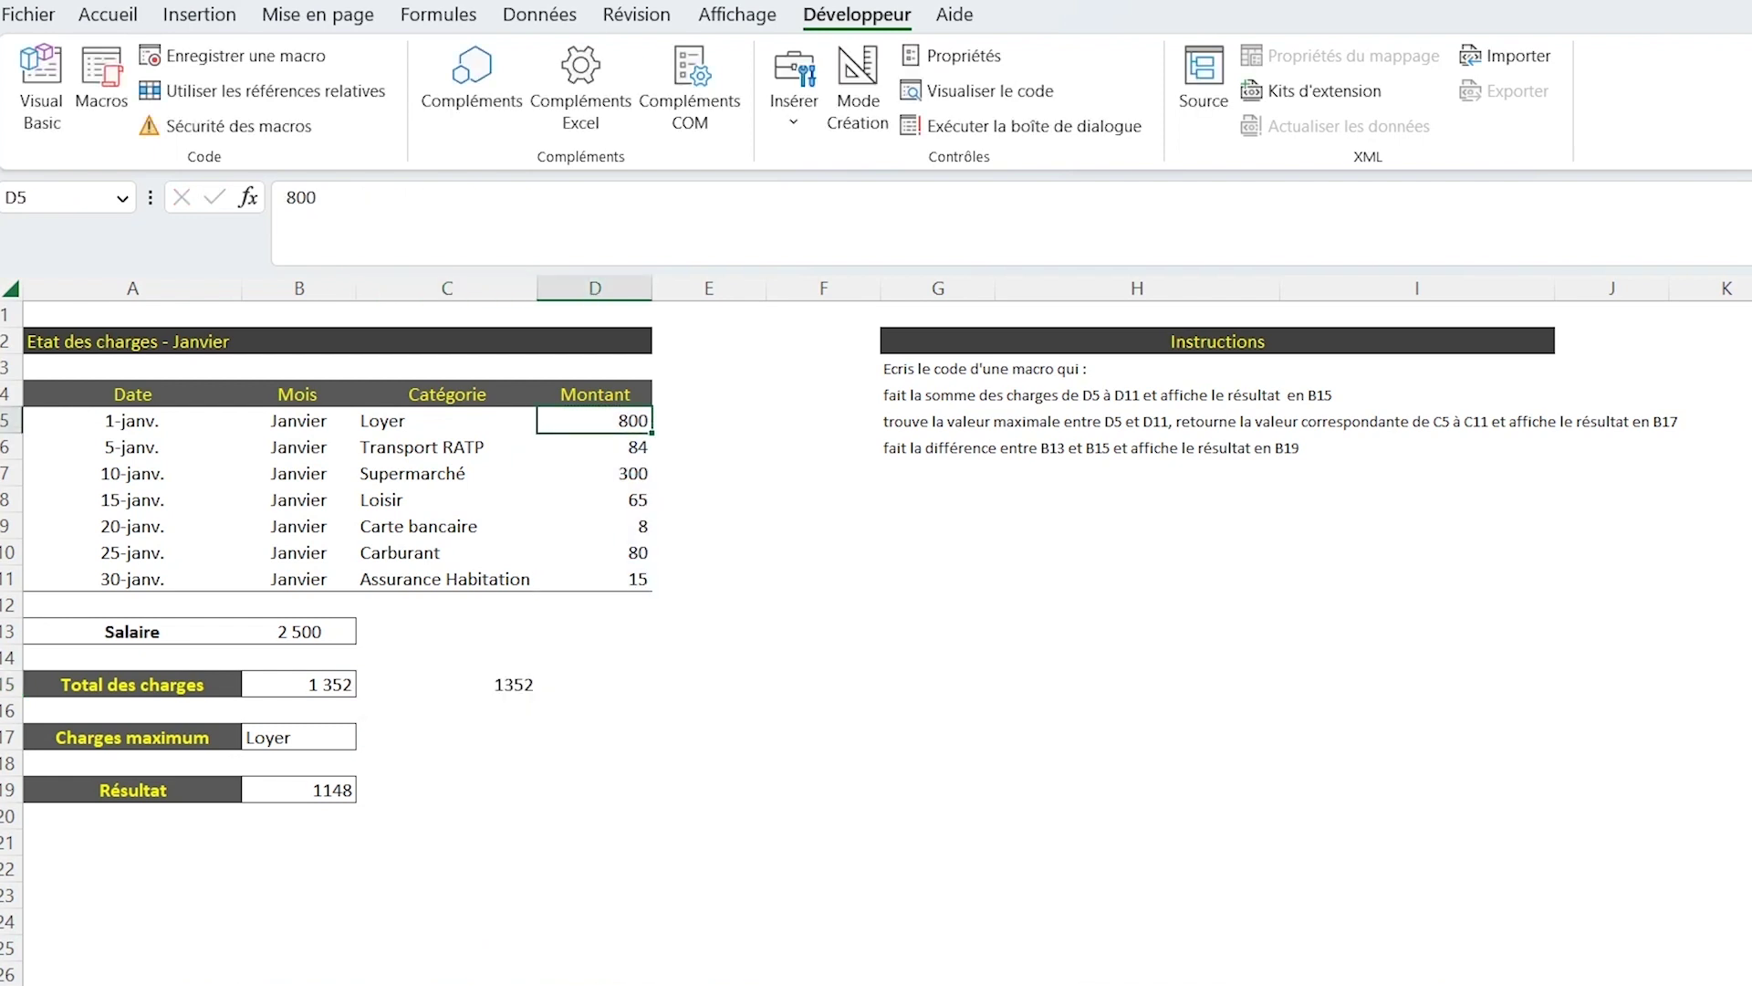
drag(630, 420, 630, 579)
click(630, 578)
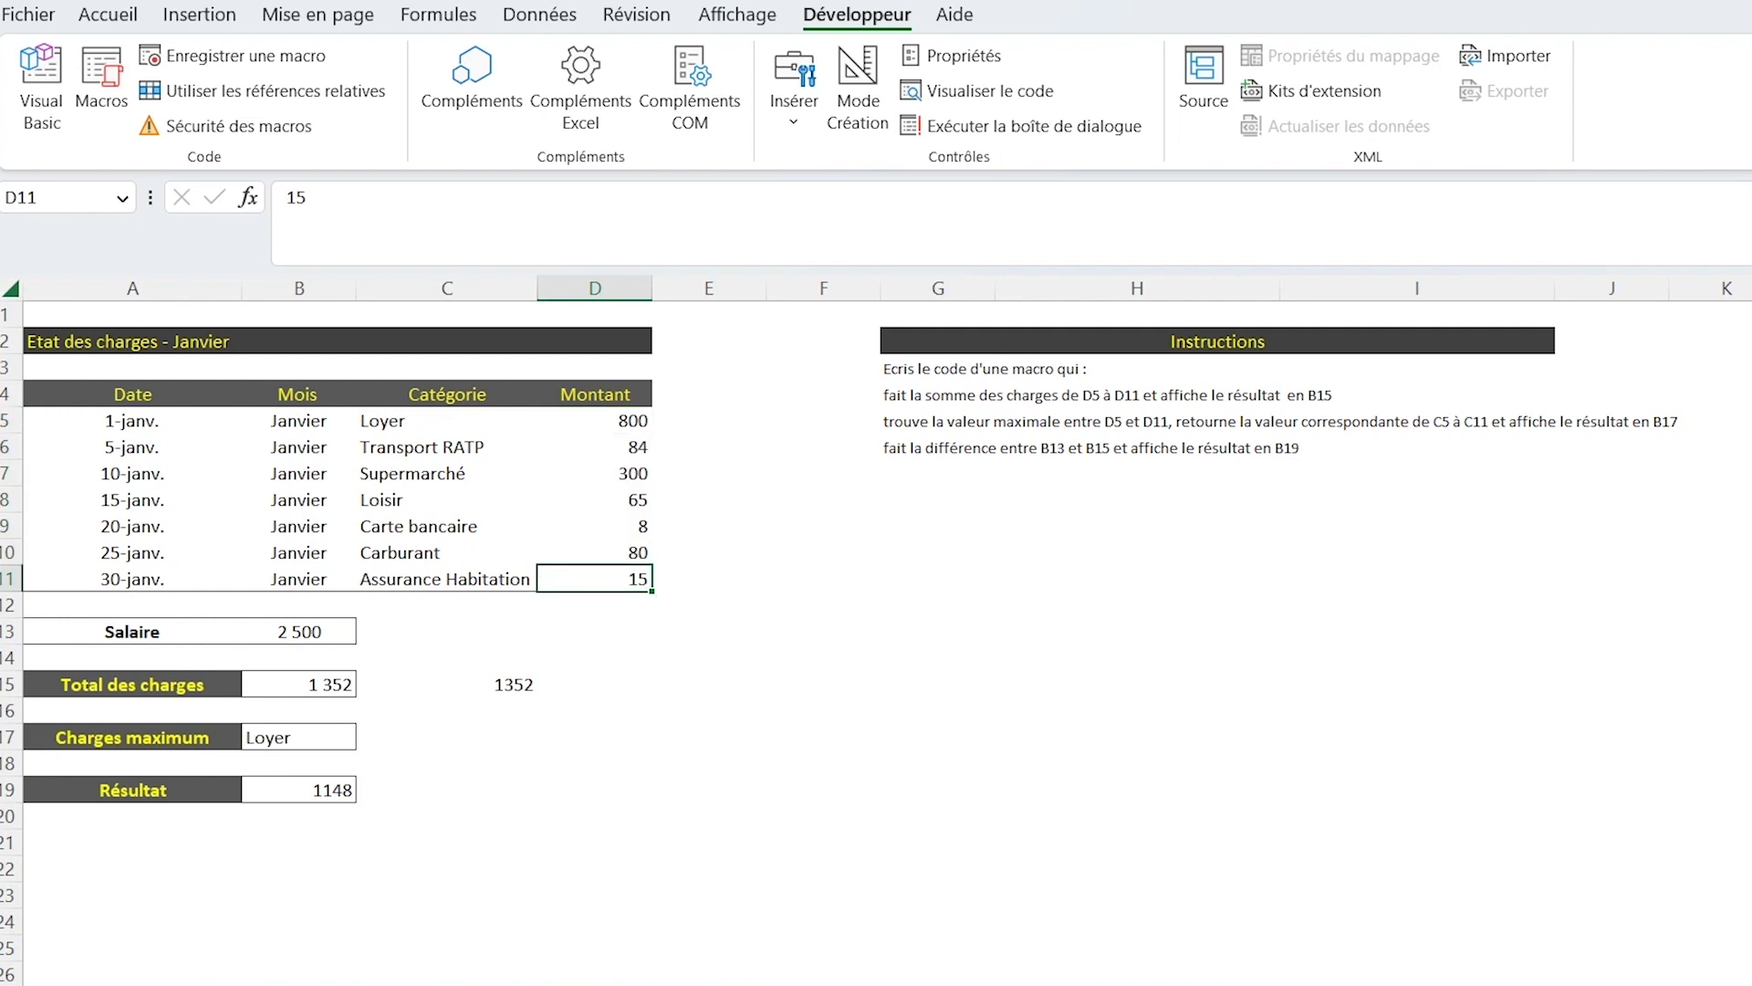
Enter =B13-C15 in C19 to compute the remaining 1 148
click(446, 790)
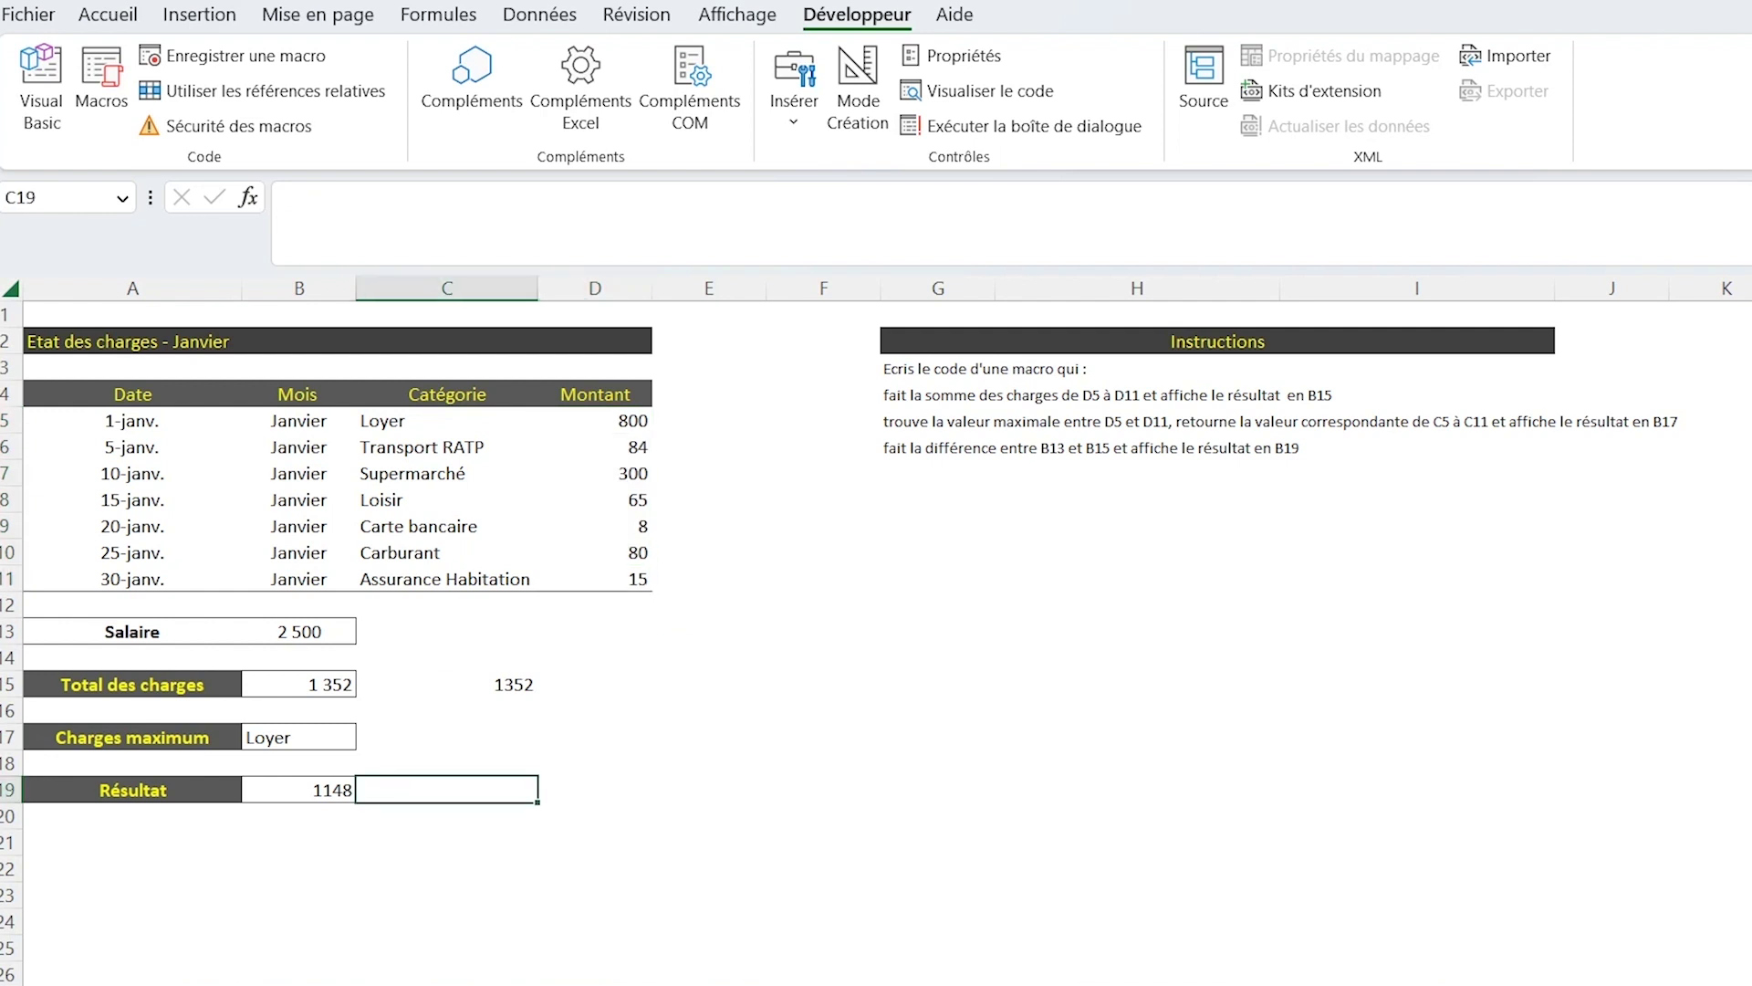
text(=)
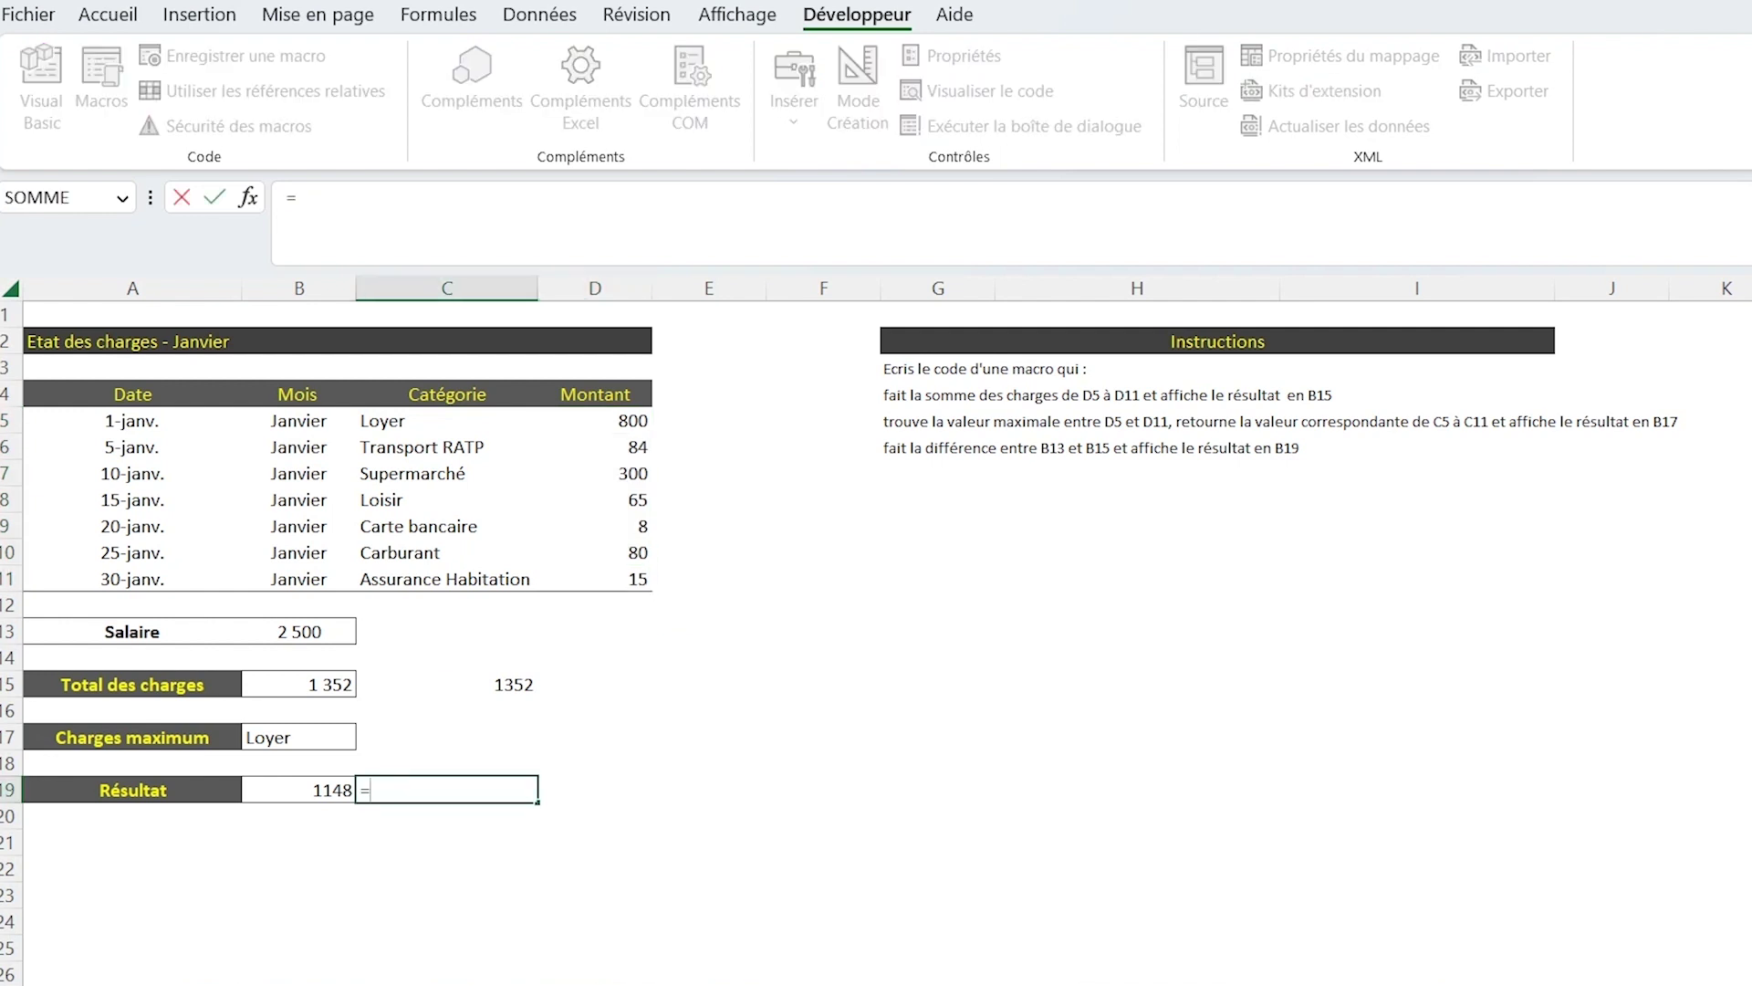
click(299, 632)
text(-)
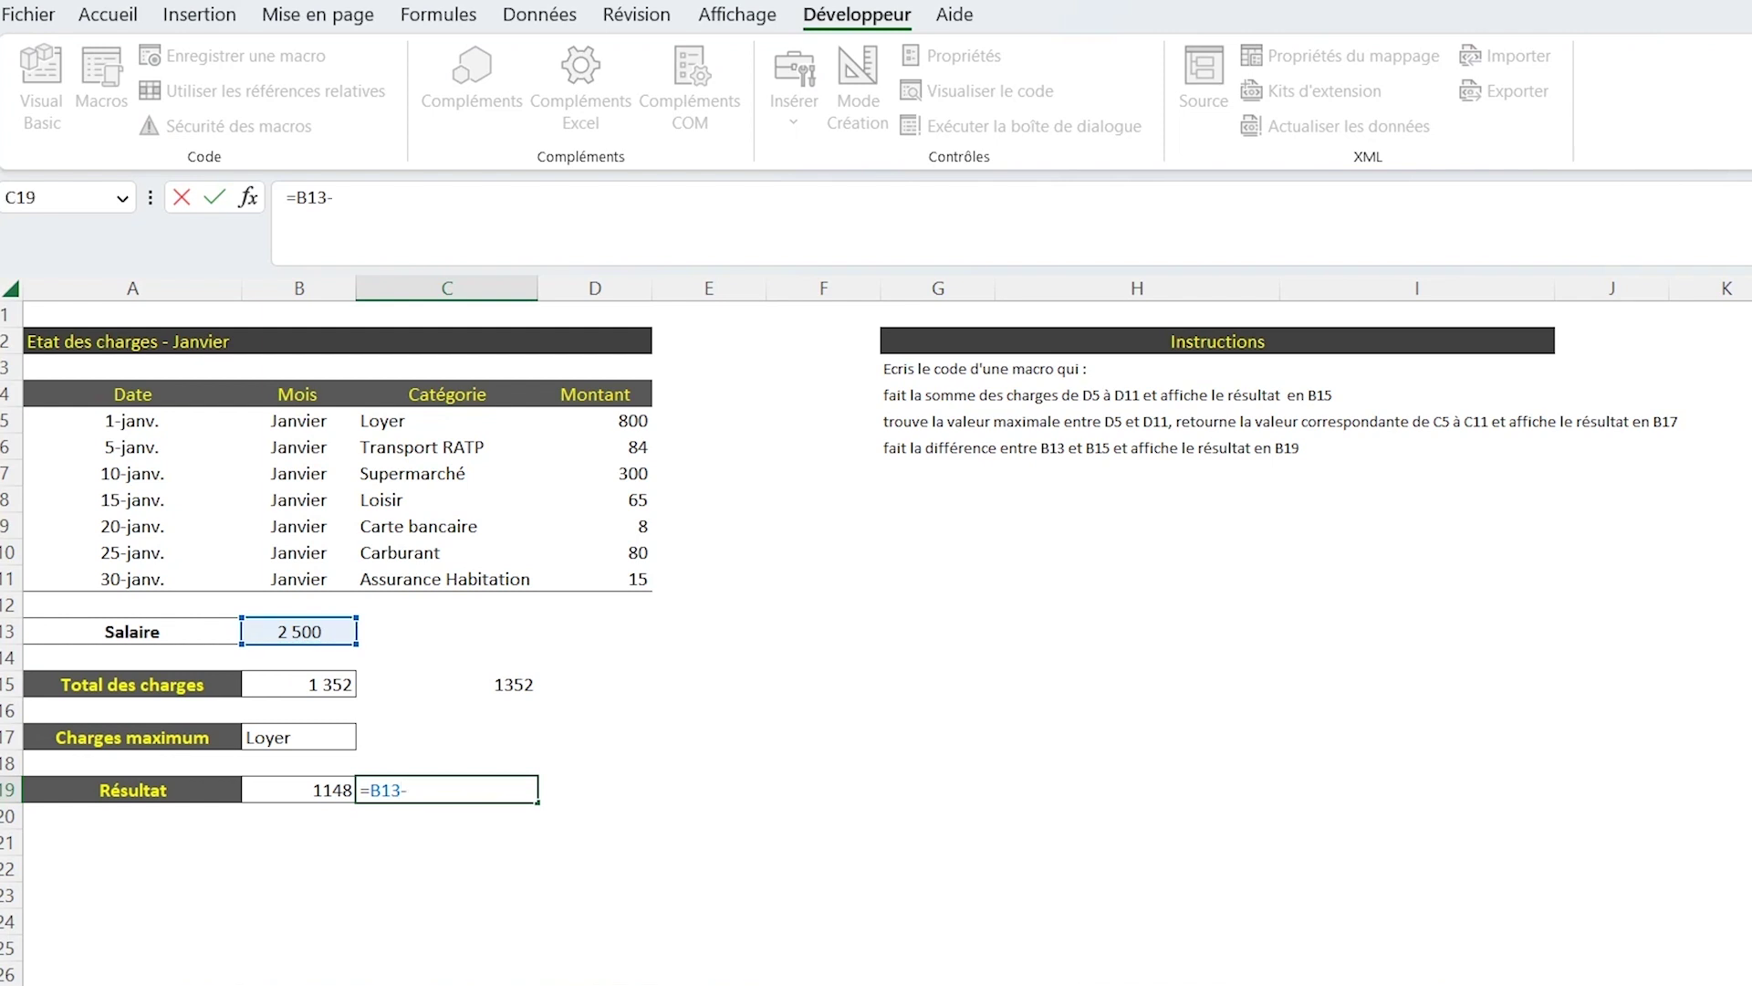
click(446, 685)
key(Return)
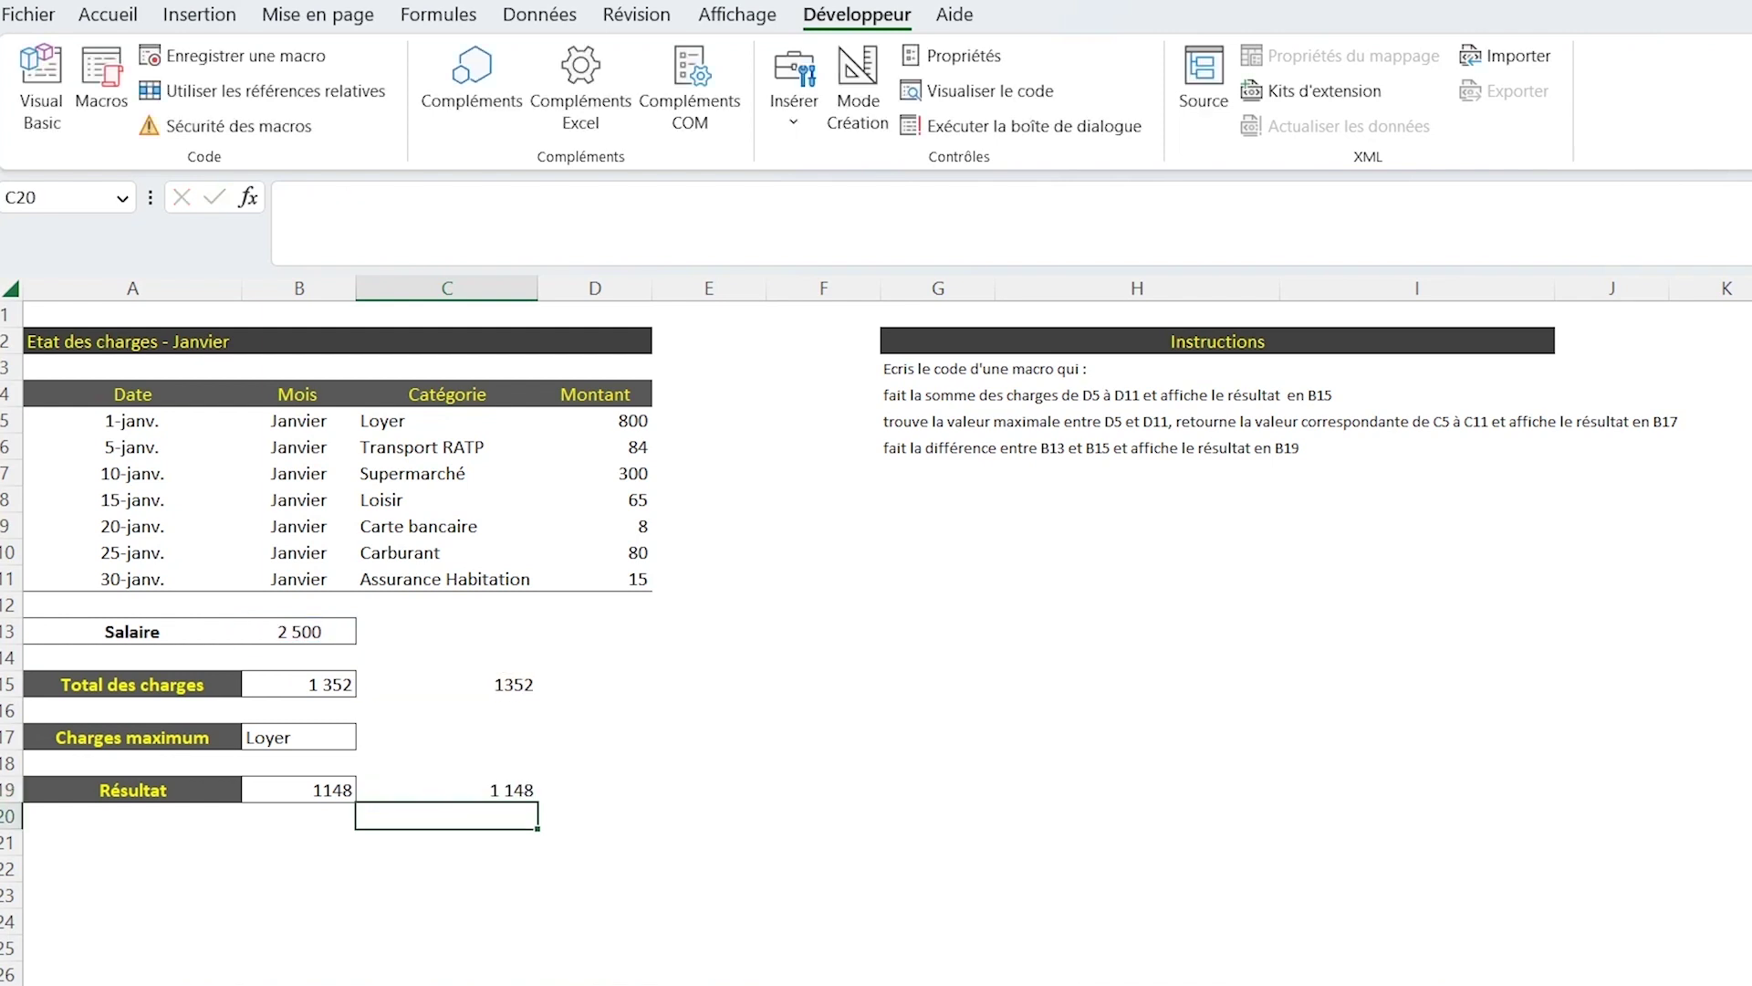